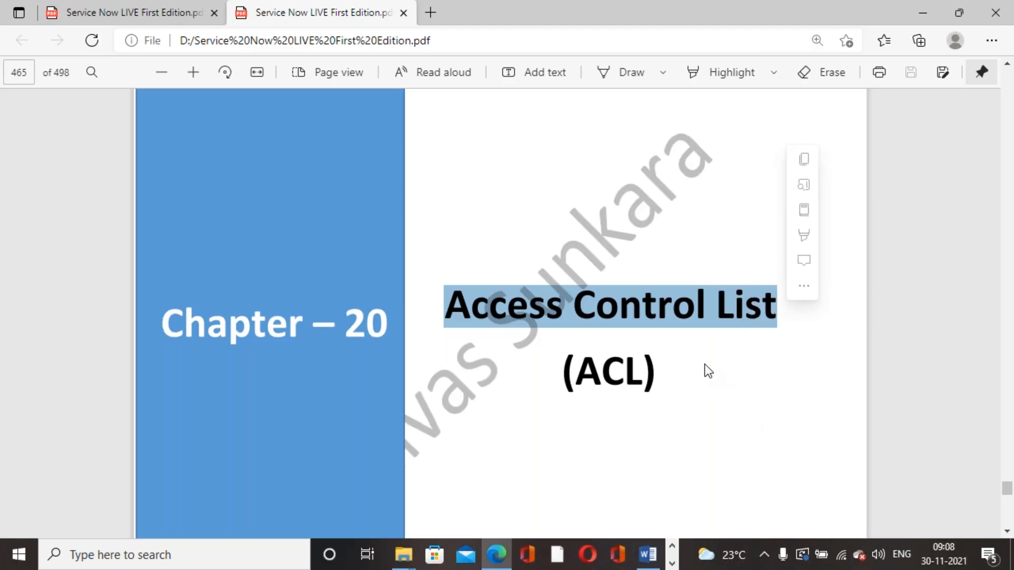
- Read the ACL explanation on PDF page 466, highlighting key lines, down to the Procedure section
scroll(704, 364, "down", 2)
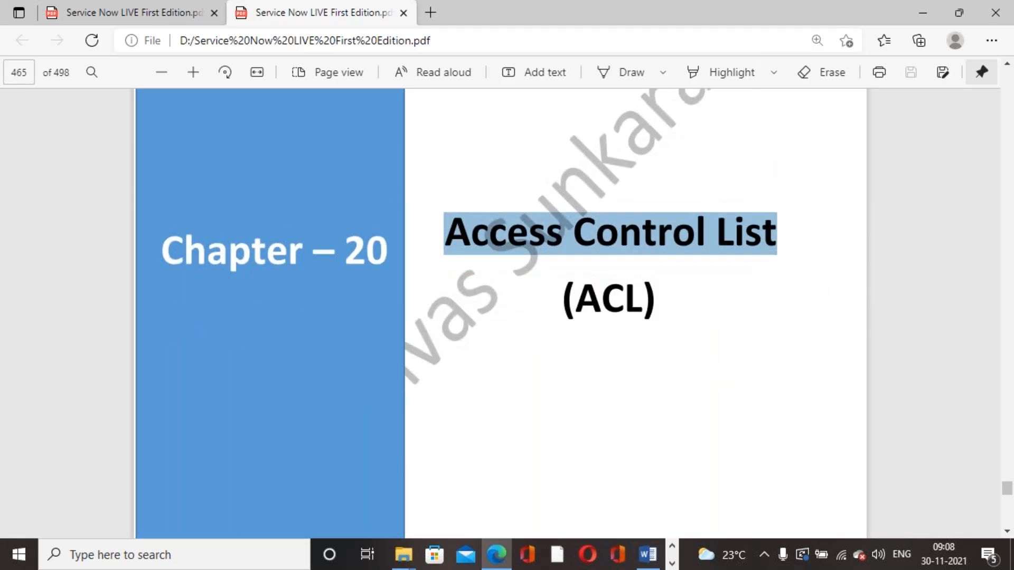
left_click(704, 364)
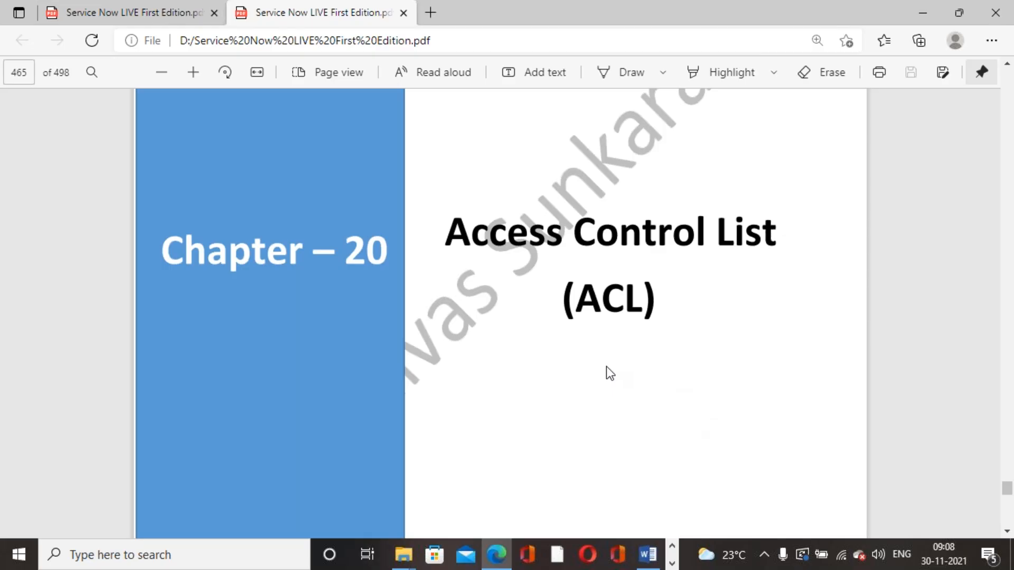
scroll(606, 365, "down", 10)
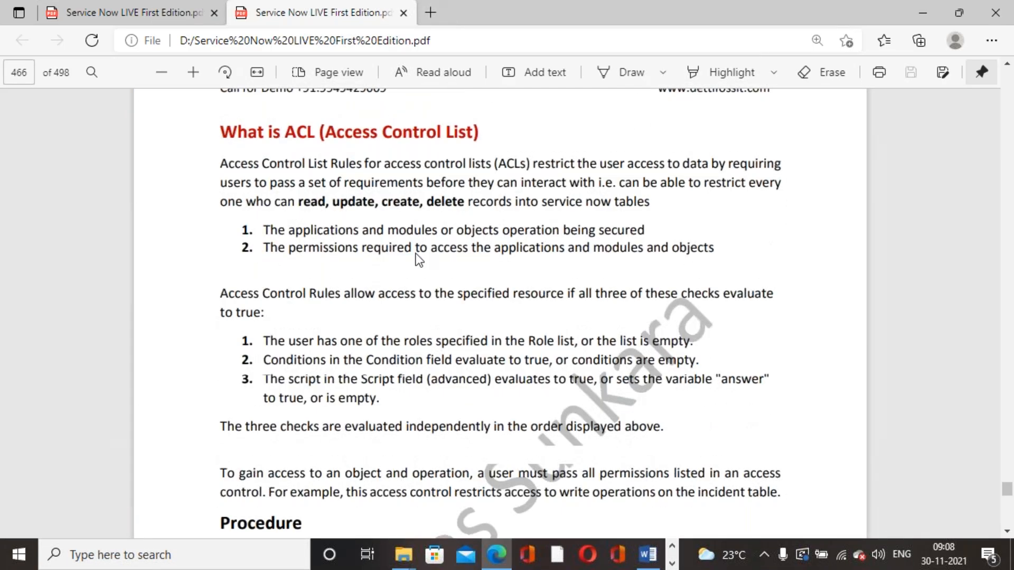
left_click_drag(221, 164, 784, 169)
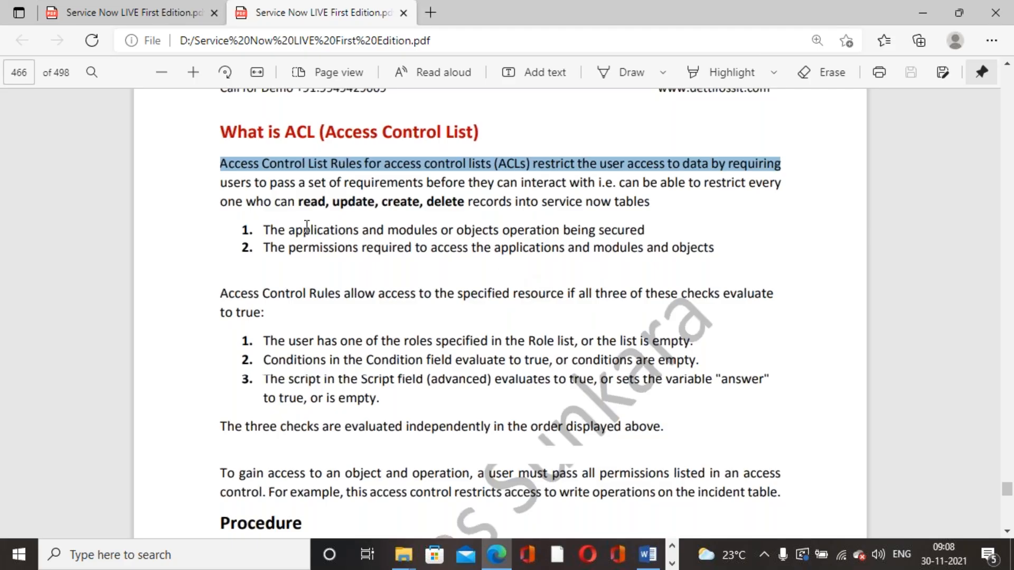
left_click_drag(299, 201, 464, 204)
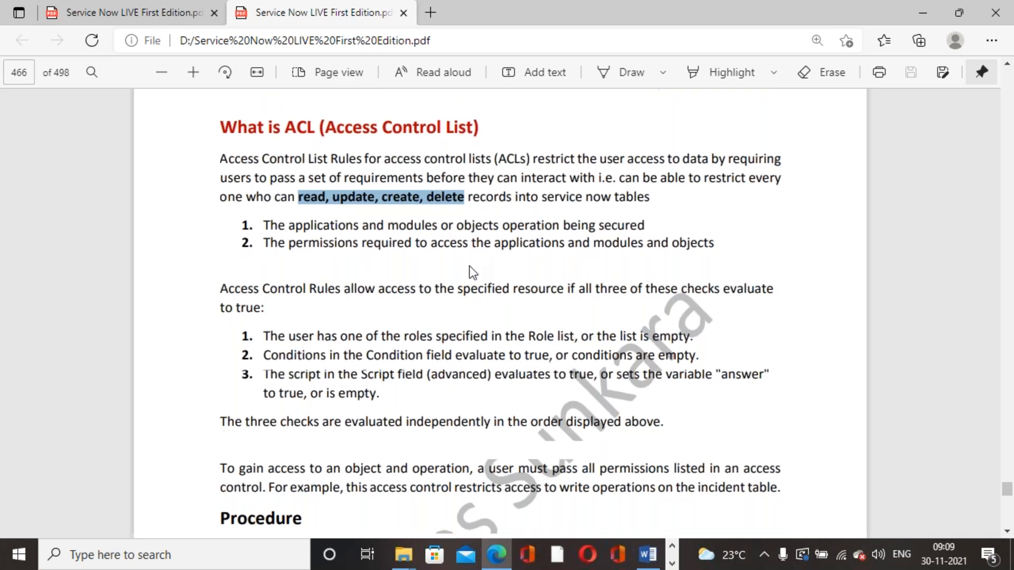
scroll(471, 272, "down", 2)
left_click_drag(264, 157, 667, 158)
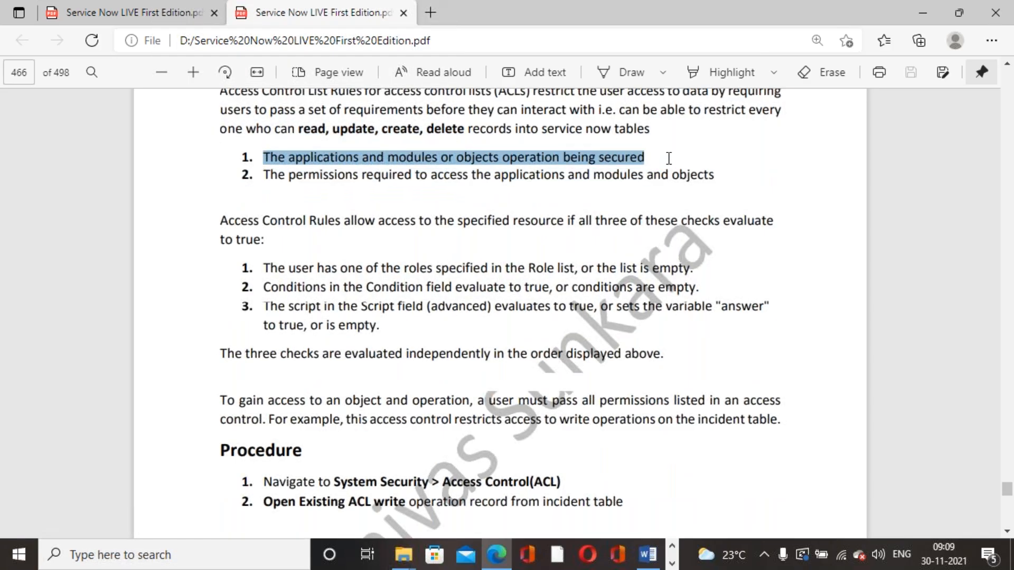
left_click_drag(265, 176, 720, 175)
scroll(600, 265, "down", 4)
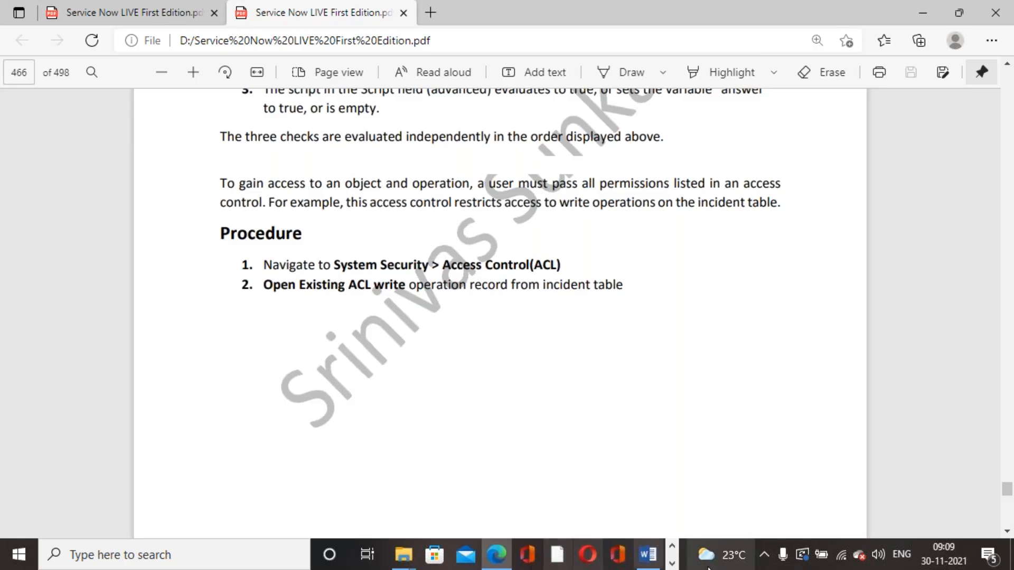
- Switch from the PDF book to the ServiceNow browser window
left_click(671, 553)
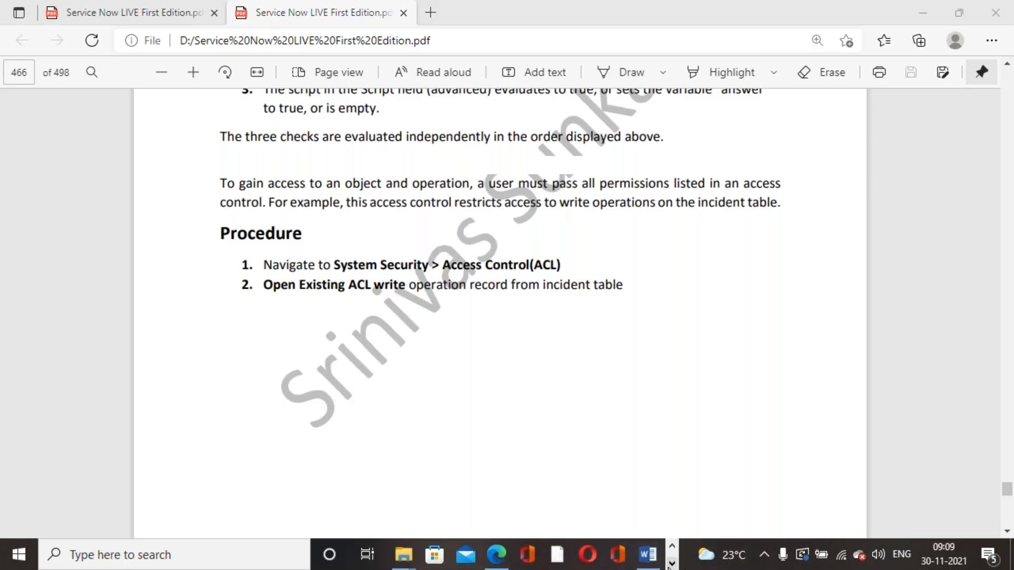
left_click(672, 564)
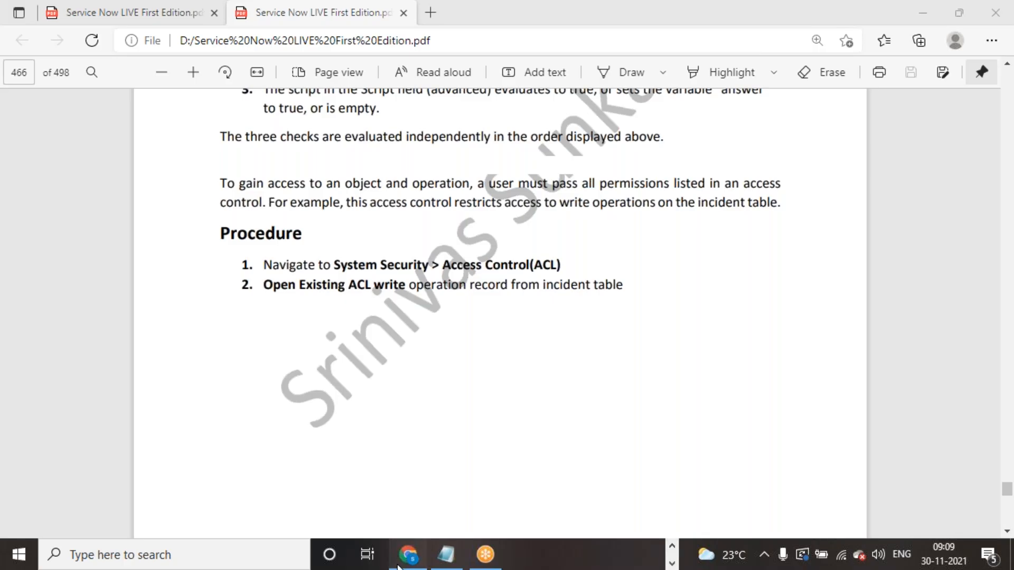
left_click(397, 567)
- Filter the navigator for 'acl' and open System Security > Access Control (ACL), showing 12,434 records
left_click(368, 20)
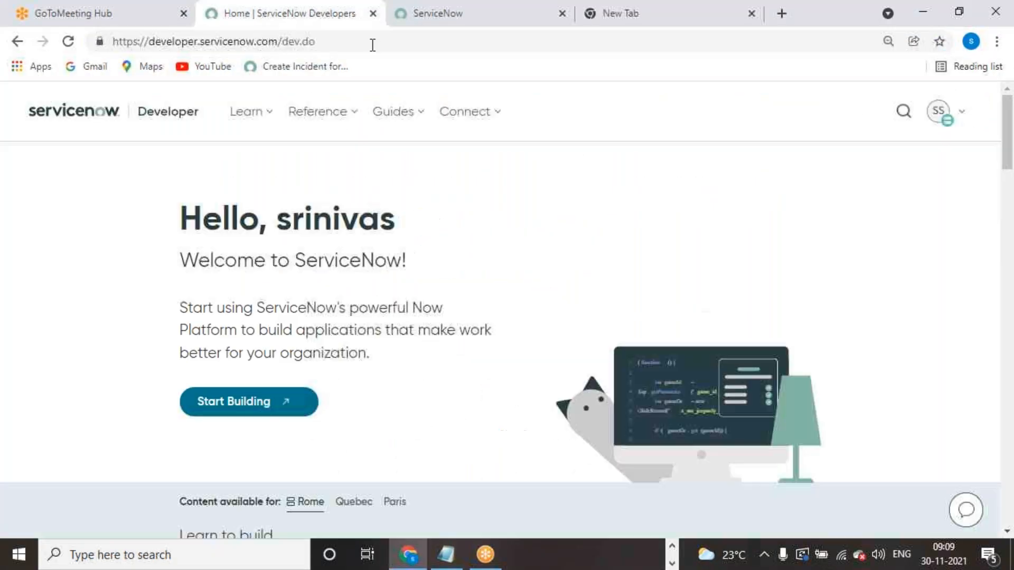
left_click(462, 25)
left_click(171, 151)
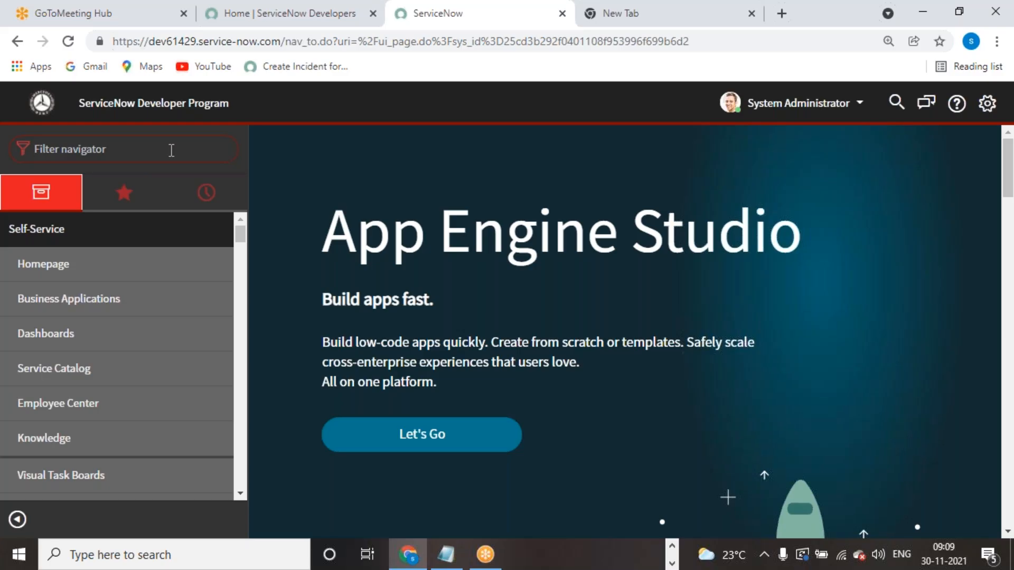
type("acl")
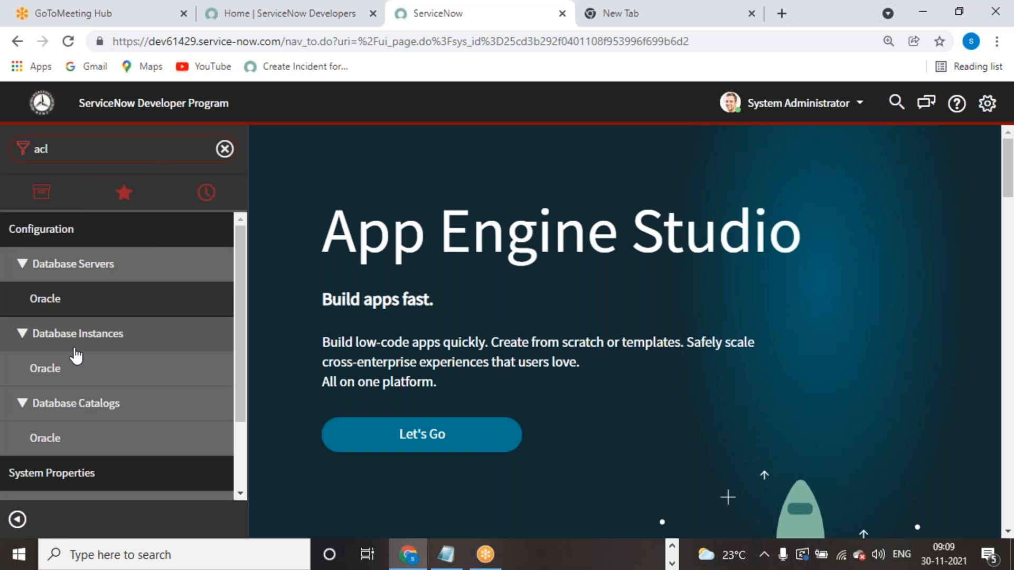
scroll(97, 497, "down", 2)
left_click(97, 496)
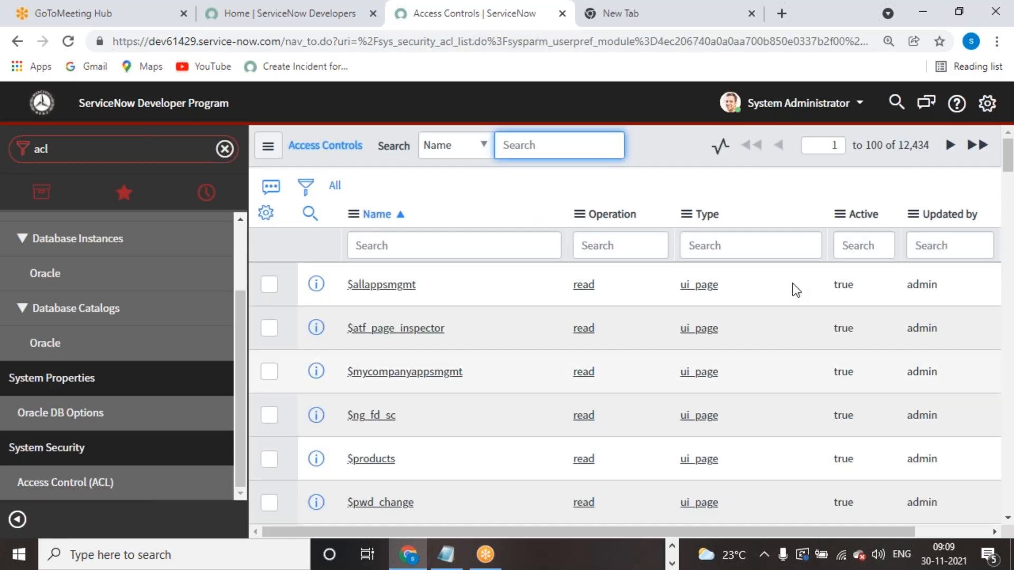
left_click_drag(901, 146, 932, 149)
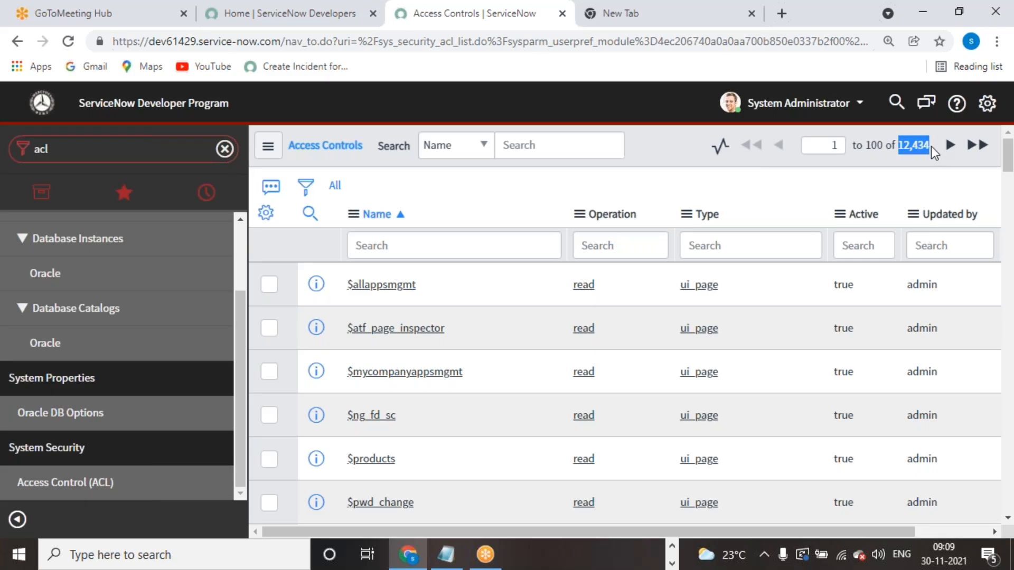
left_click(509, 249)
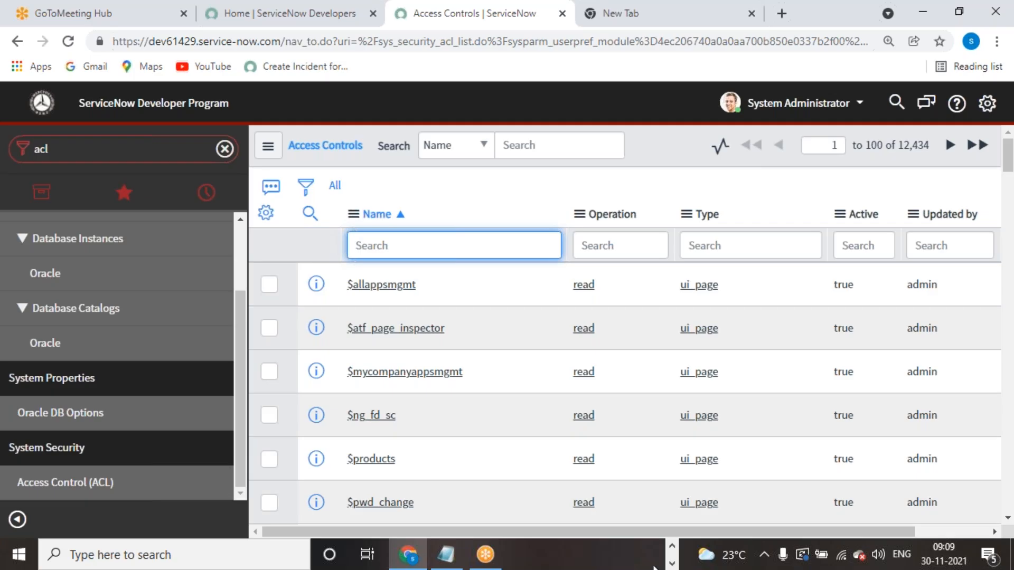
left_click_drag(673, 528, 655, 515)
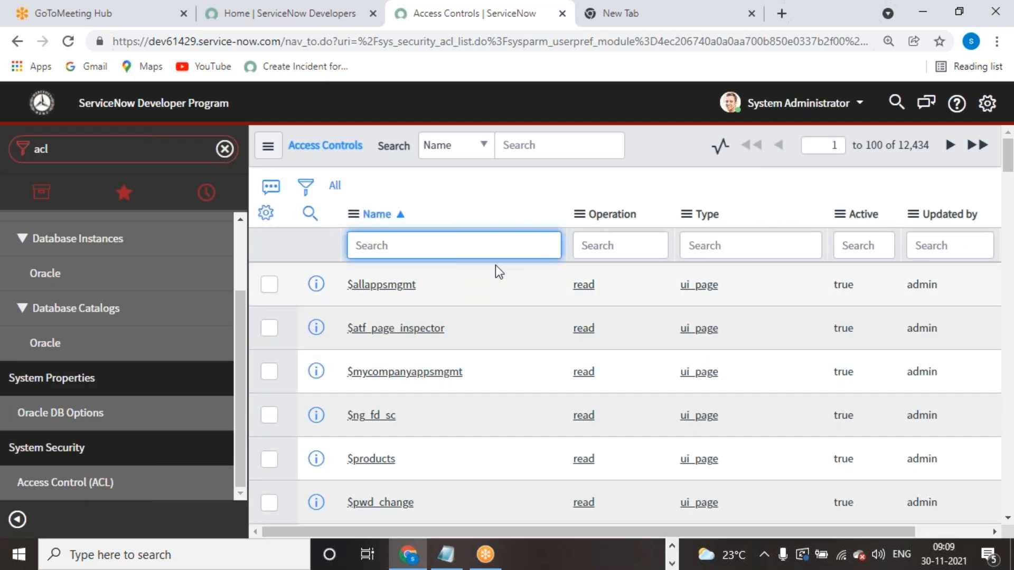
- Filter Access Controls by name 'incident' down to 78 records and open the incident read rule
type("incident")
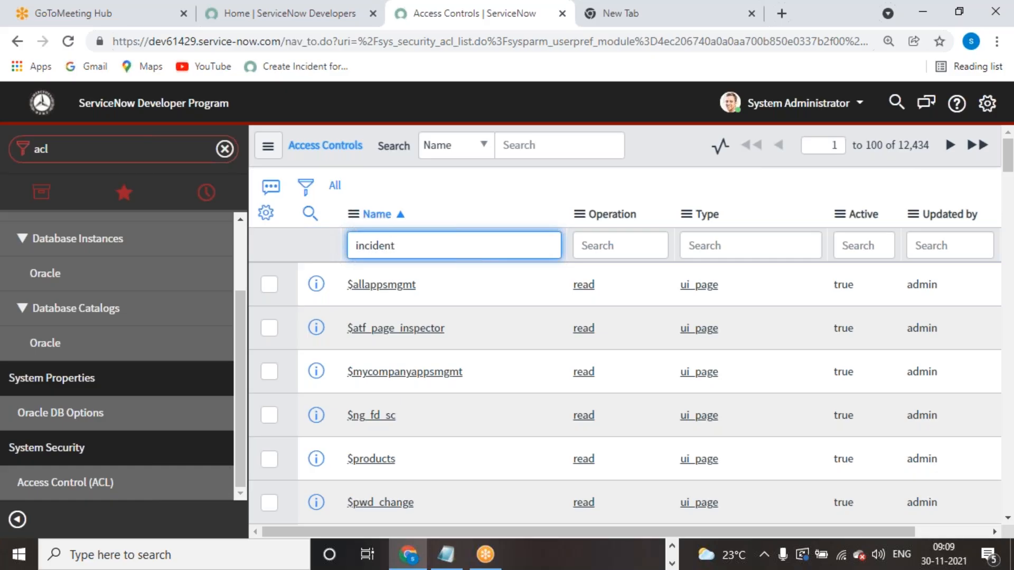
key("Return")
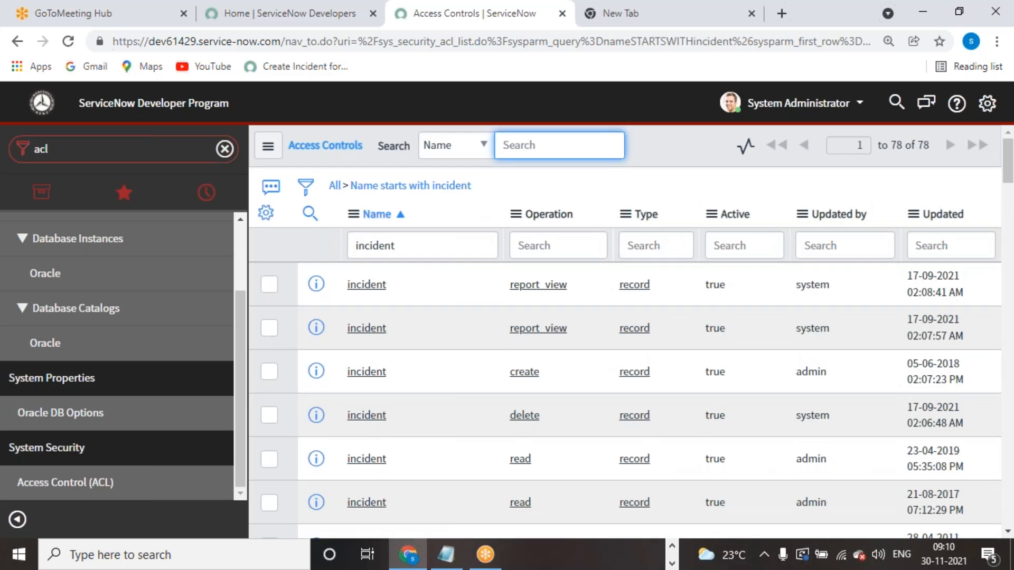
double_click(921, 144)
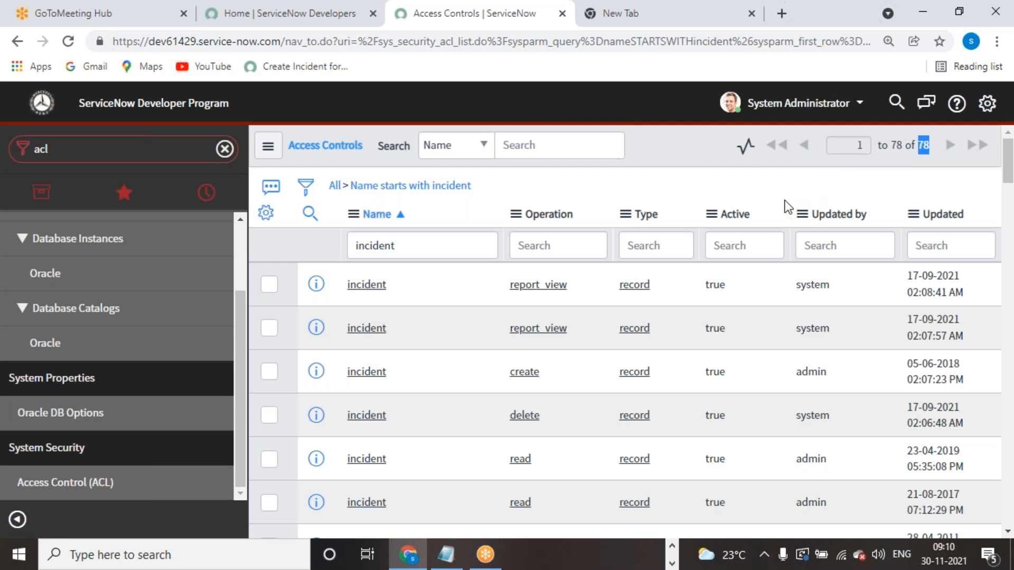
scroll(544, 302, "down", 3)
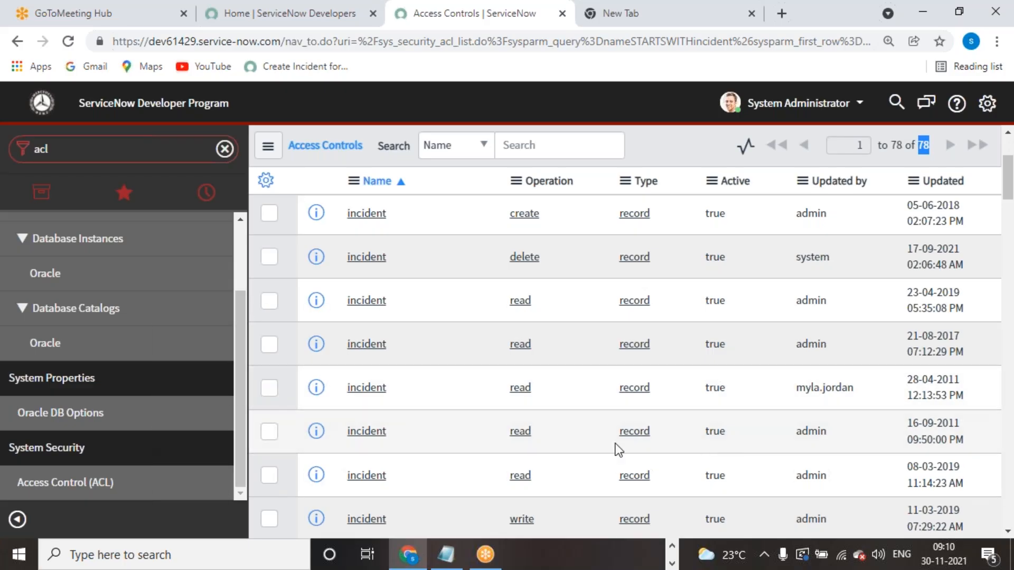
left_click(365, 389)
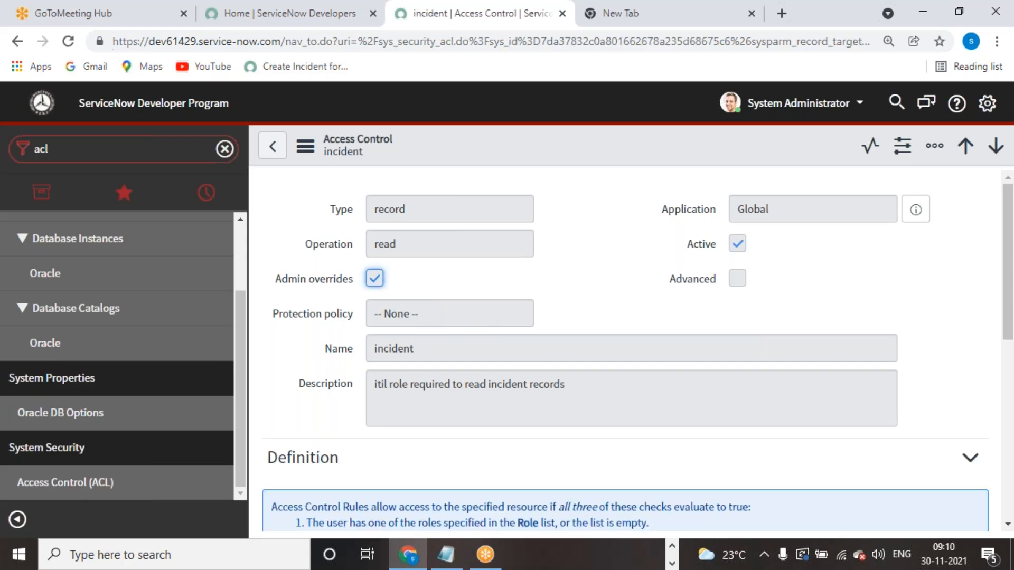
- Elevate the administrator session to the security_admin role from the account menu
left_click(819, 107)
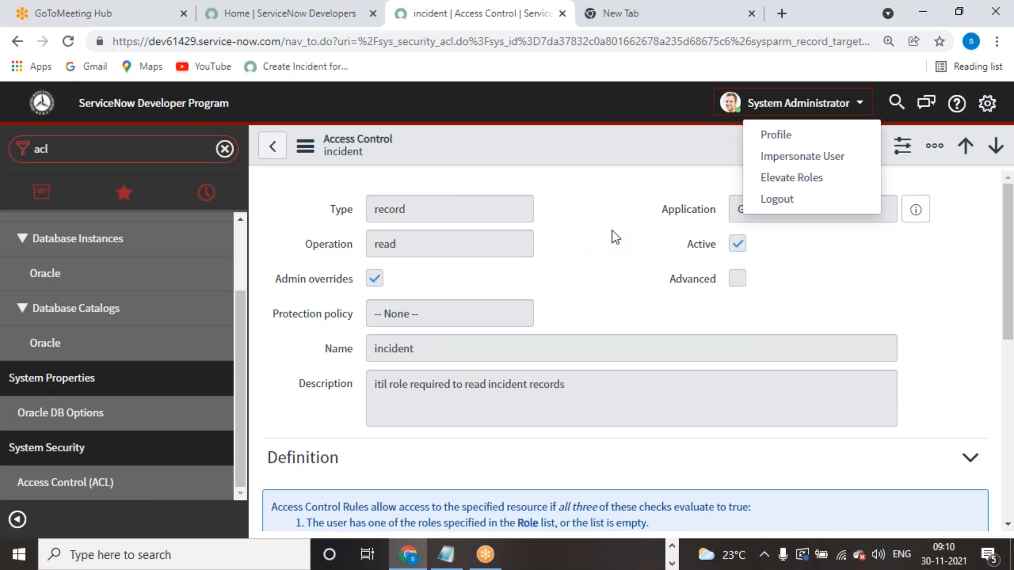
triple_click(582, 243)
left_click(619, 306)
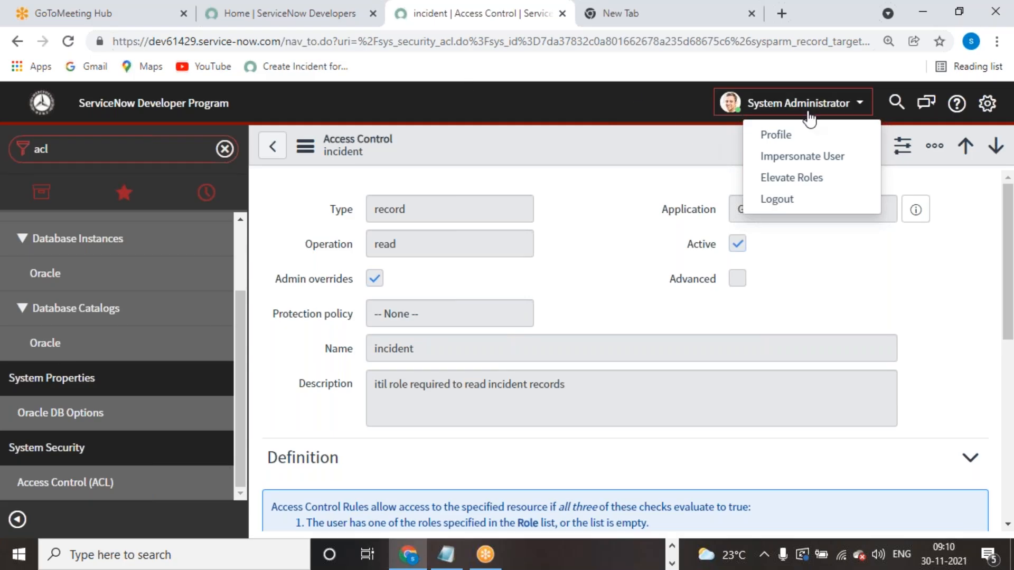
left_click(800, 179)
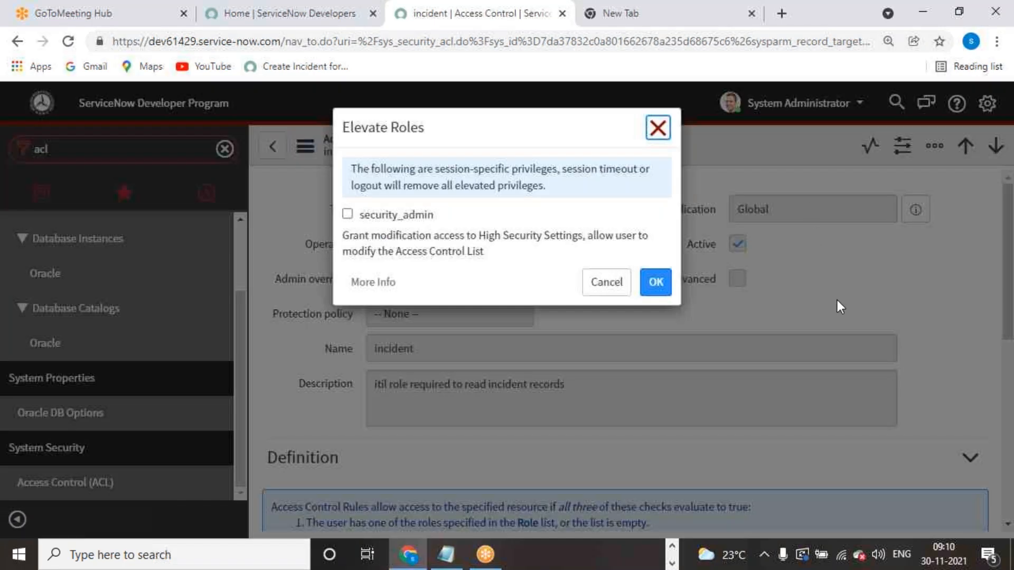
left_click(348, 214)
left_click(650, 289)
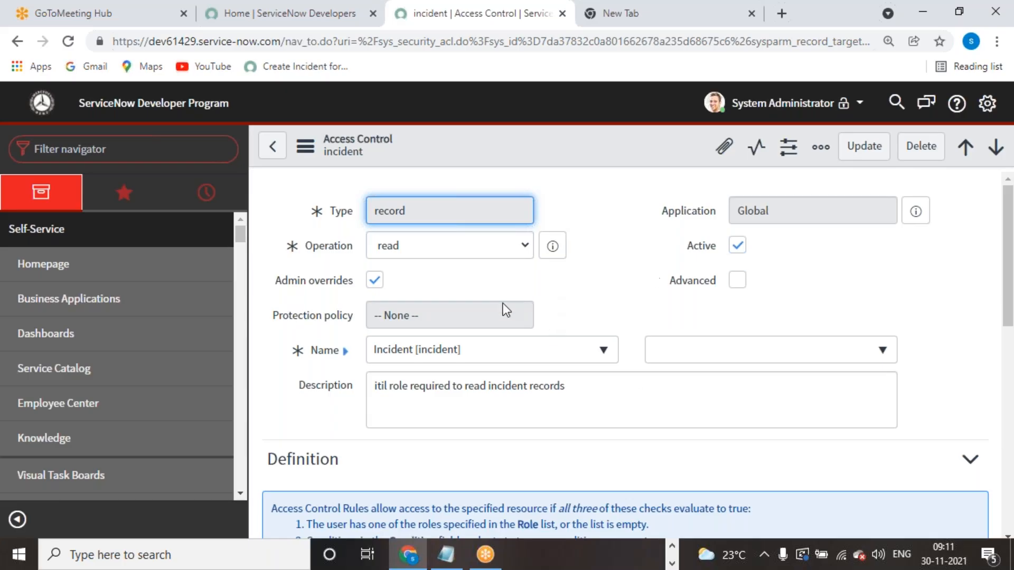
left_click(616, 296)
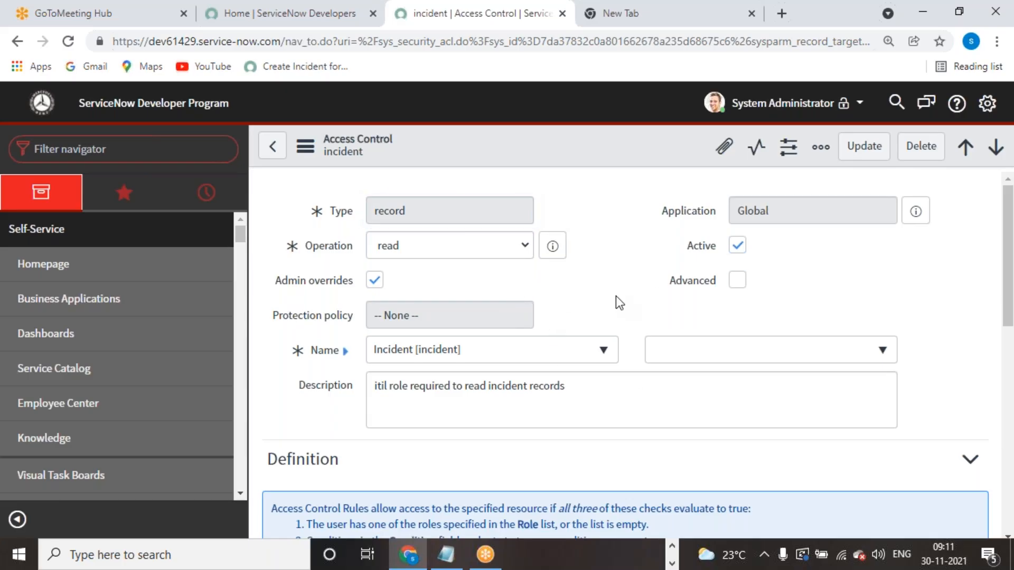
scroll(616, 296, "down", 12)
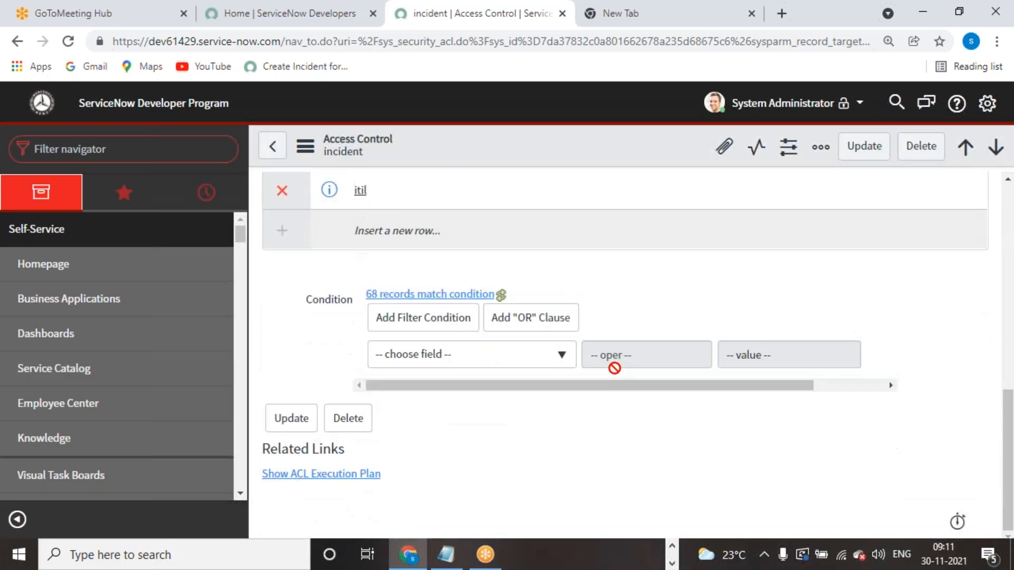
scroll(616, 296, "up", 12)
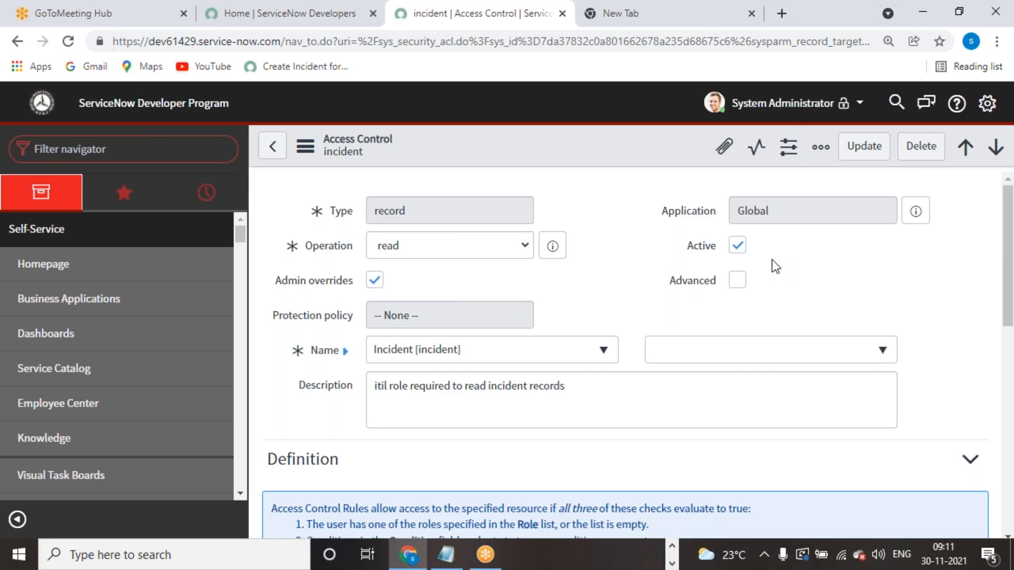
- Open Elevate Roles from the account menu and close it without elevating
left_click(776, 105)
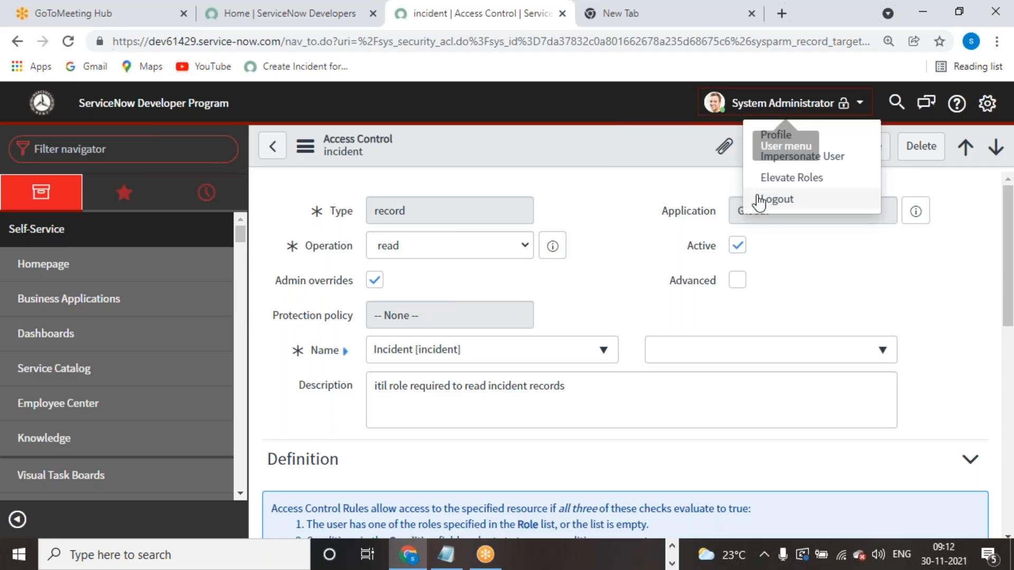
left_click(786, 180)
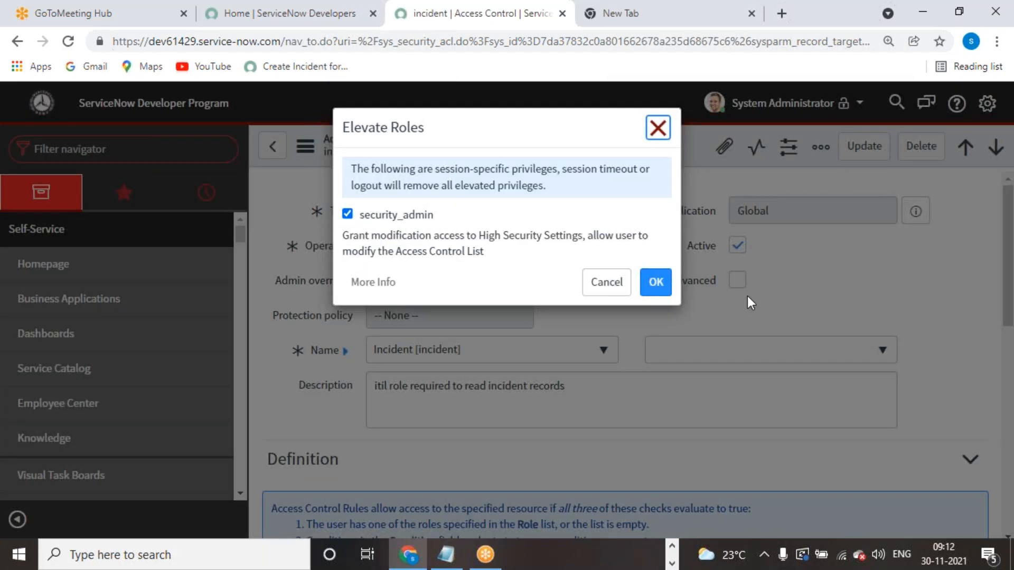
left_click(658, 128)
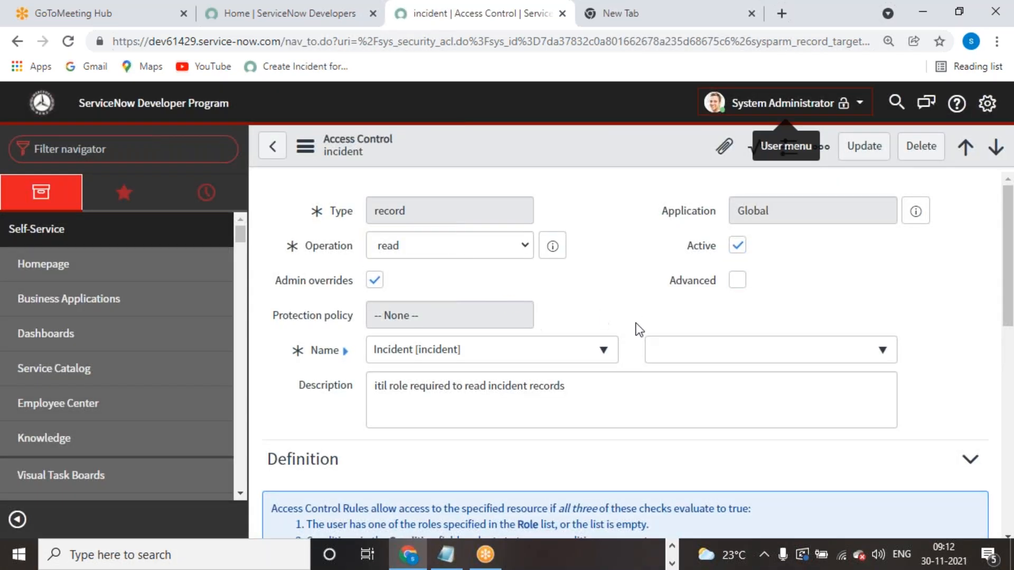
- Impersonate a demo user, then end the impersonation to return to the administrator
left_click(772, 105)
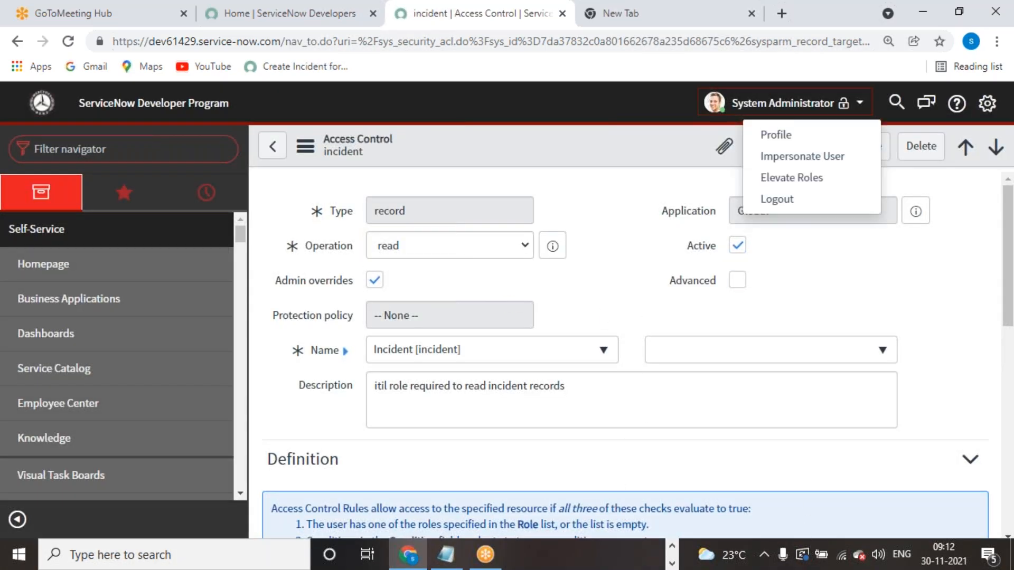
left_click(775, 156)
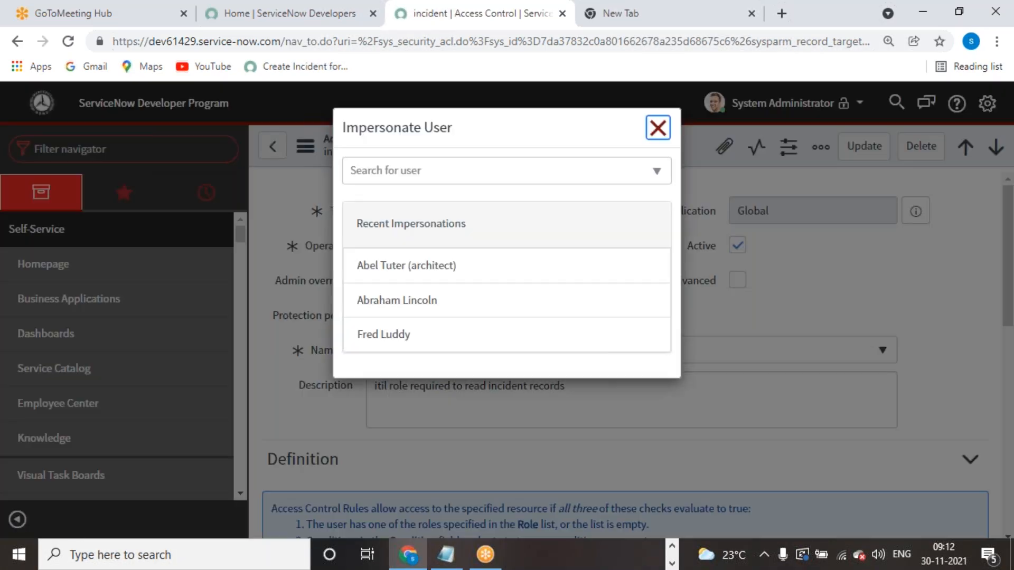
left_click(429, 179)
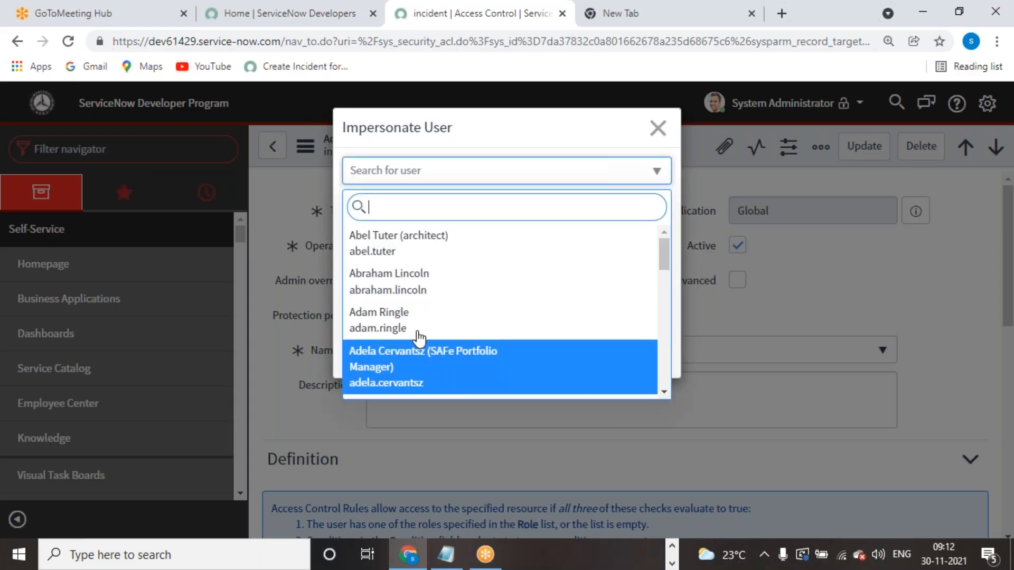
left_click(412, 292)
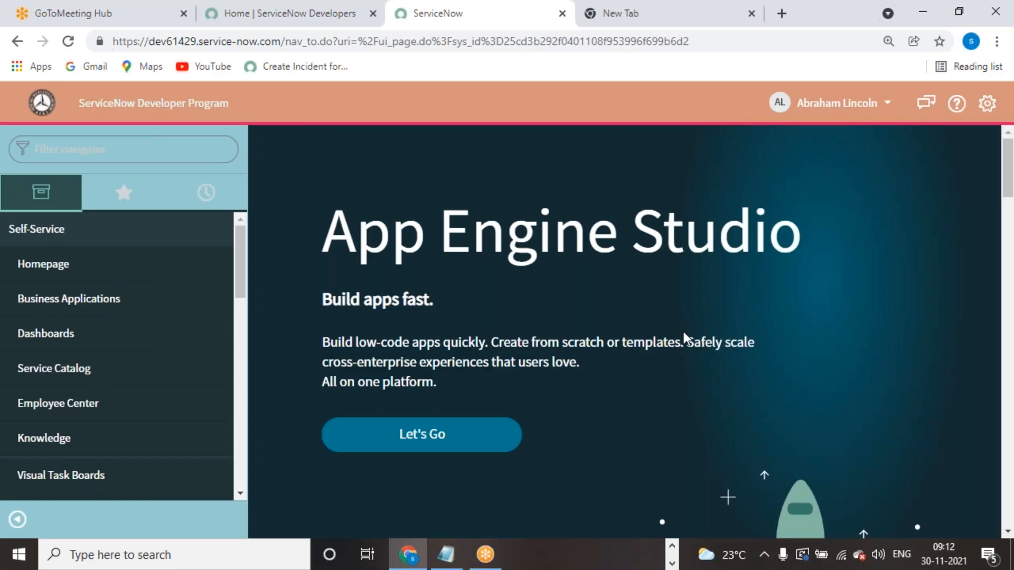
left_click(844, 116)
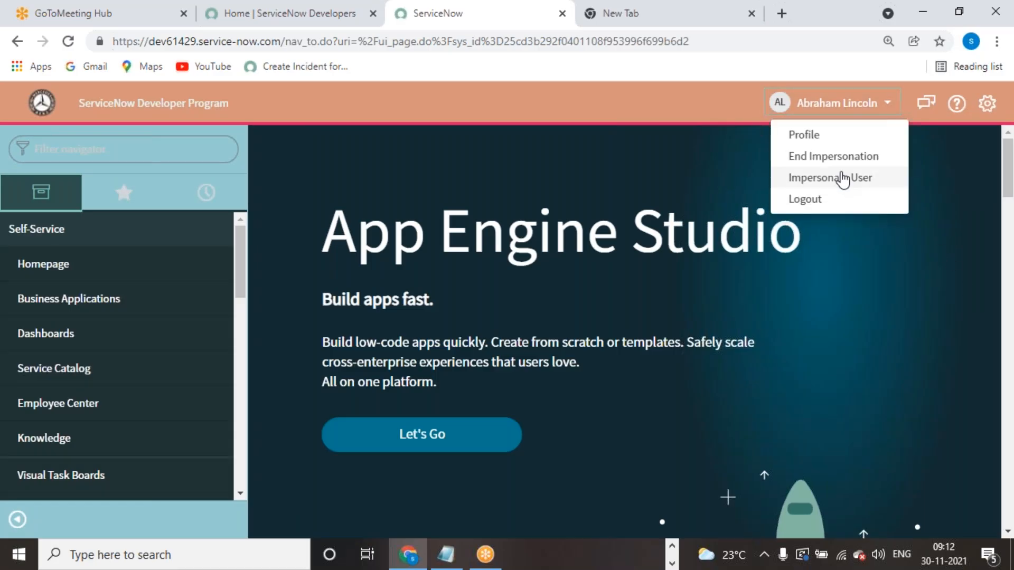
left_click(847, 157)
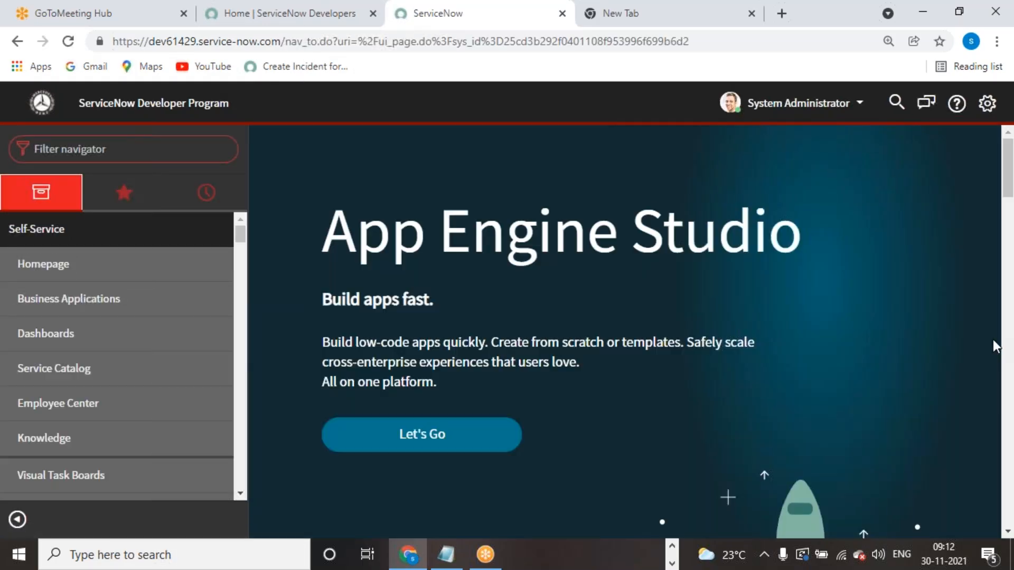
- Open the $products record from the Access Control (ACL) list and dismiss both read-only notices
left_click(91, 156)
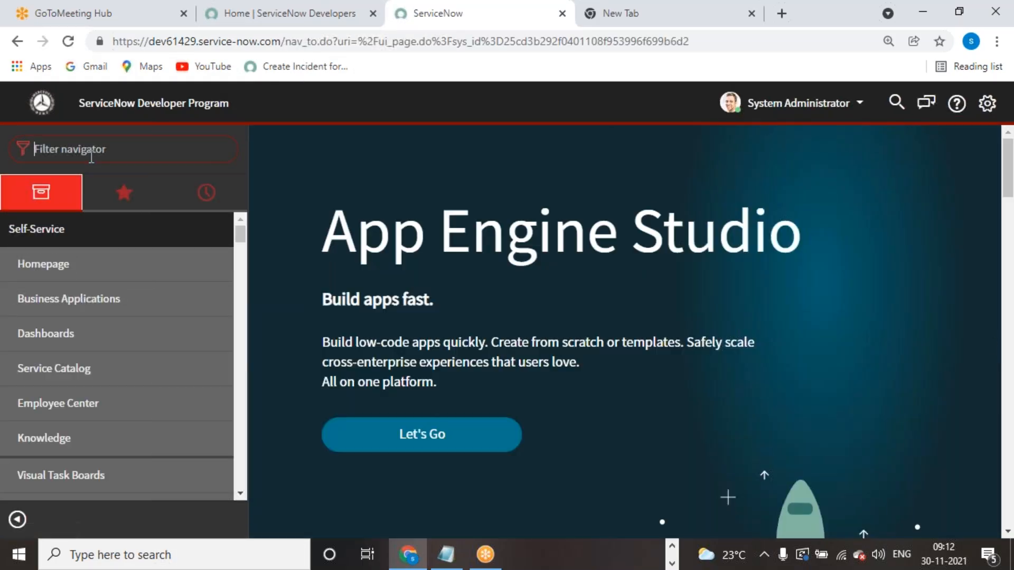
type("acl")
scroll(79, 396, "down", 2)
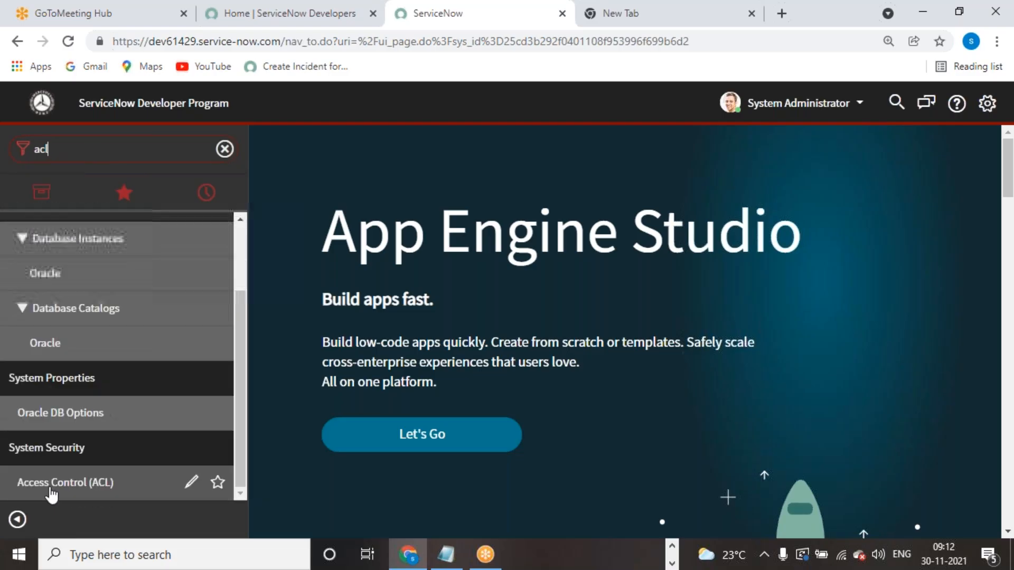
left_click(122, 486)
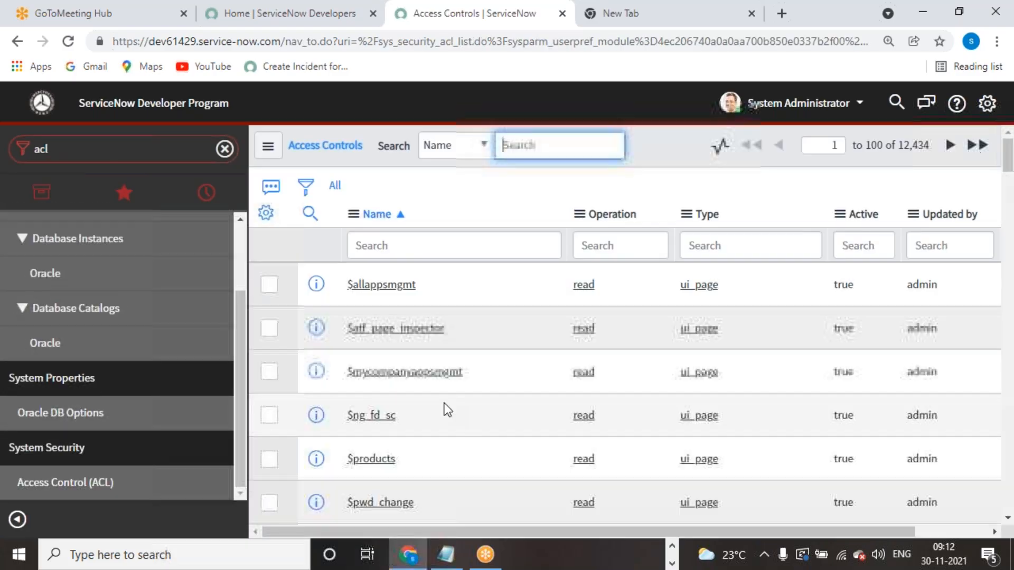
left_click(372, 458)
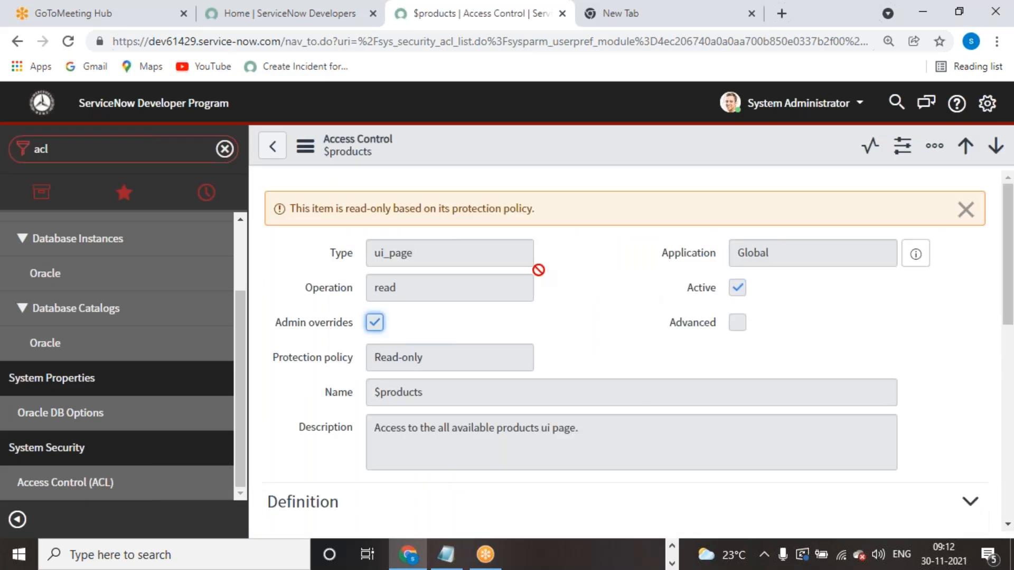
left_click(959, 223)
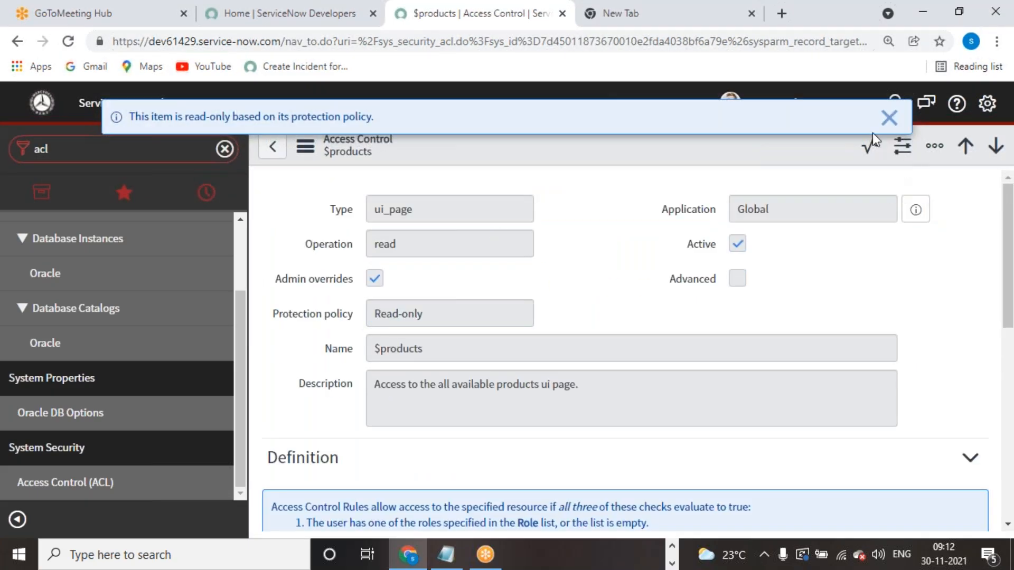
left_click(889, 119)
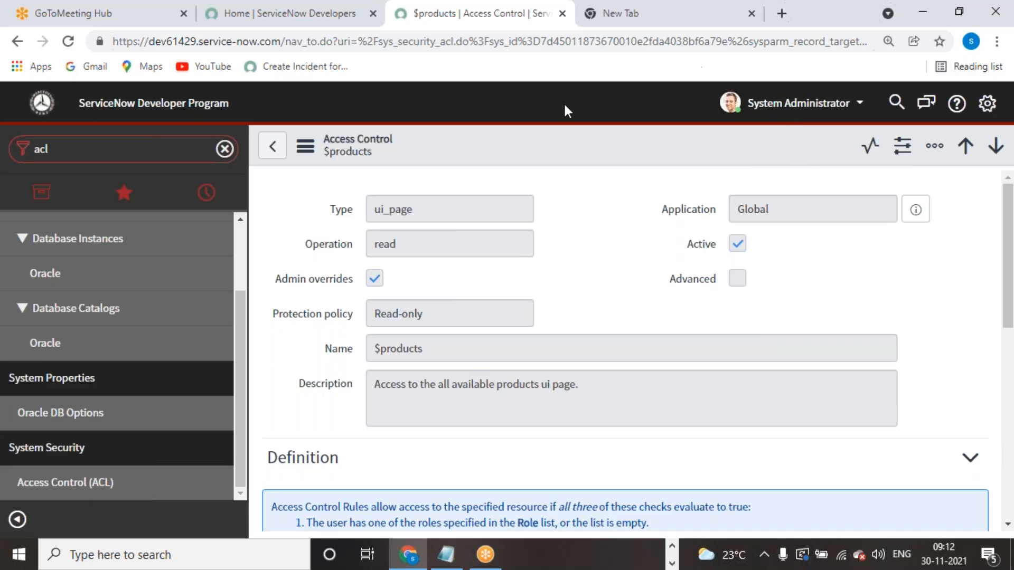
- Elevate to security_admin on the $products rule and dismiss the read-only notices after reload
left_click(746, 112)
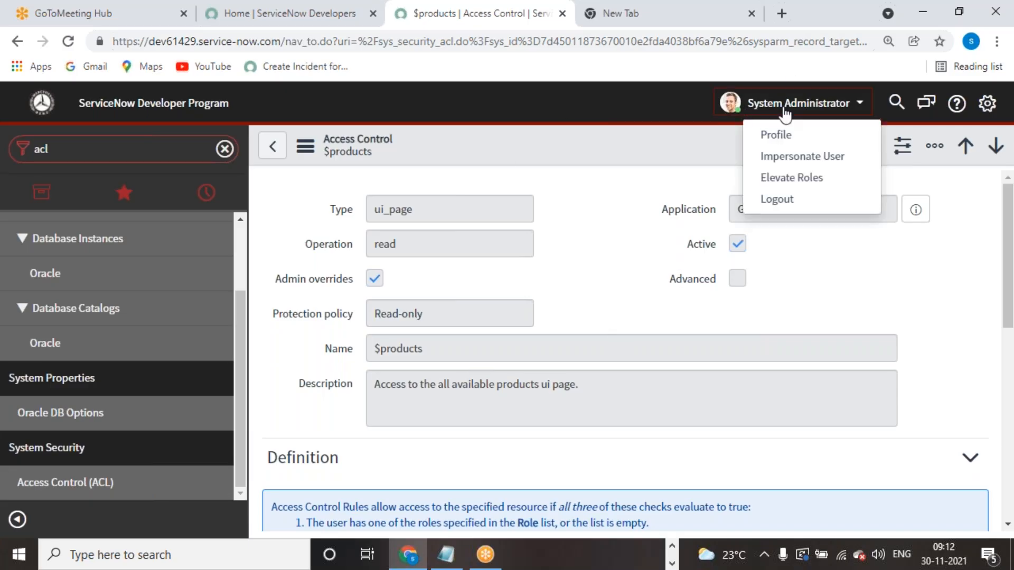
left_click(777, 179)
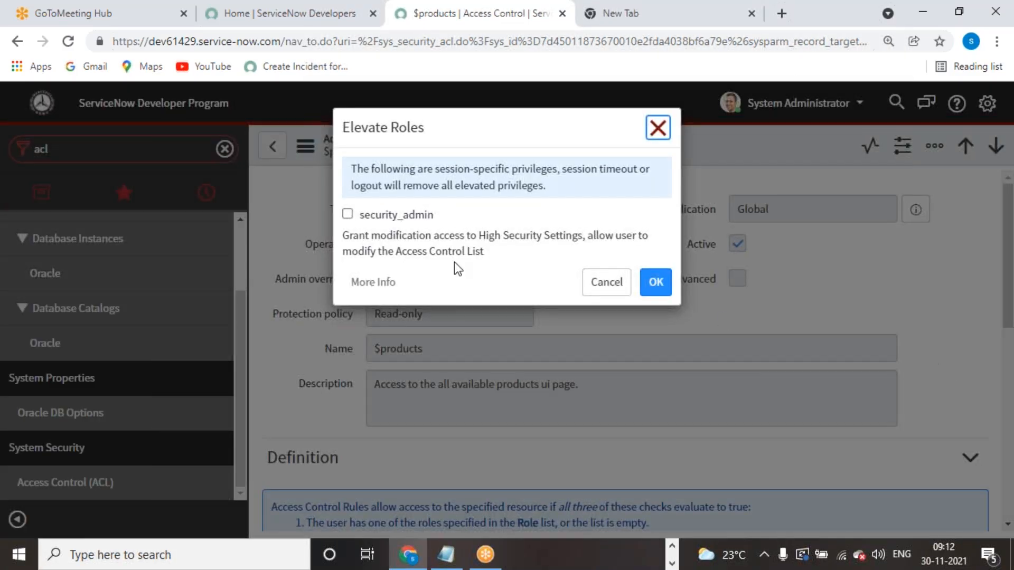
left_click(347, 214)
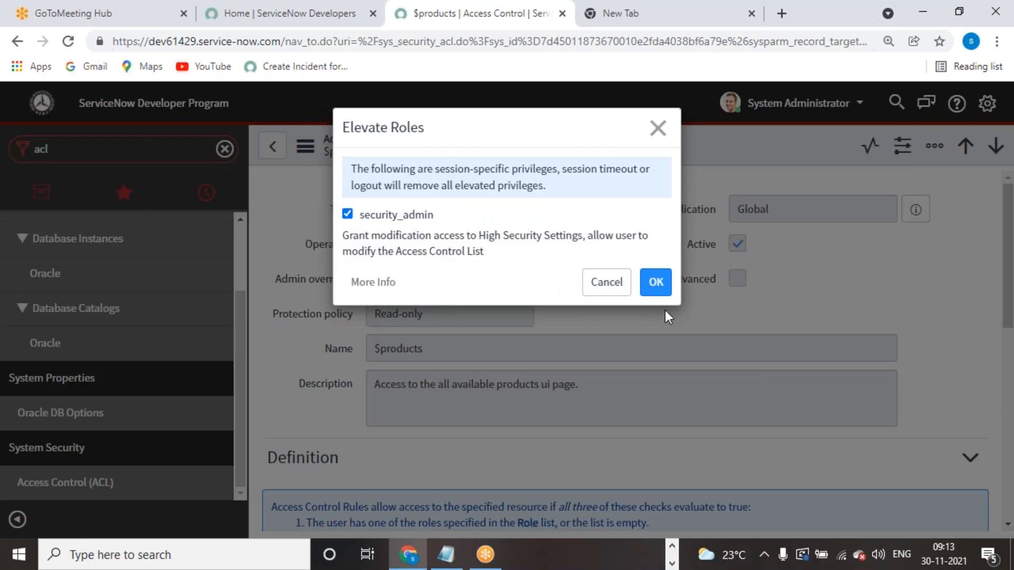
left_click(657, 285)
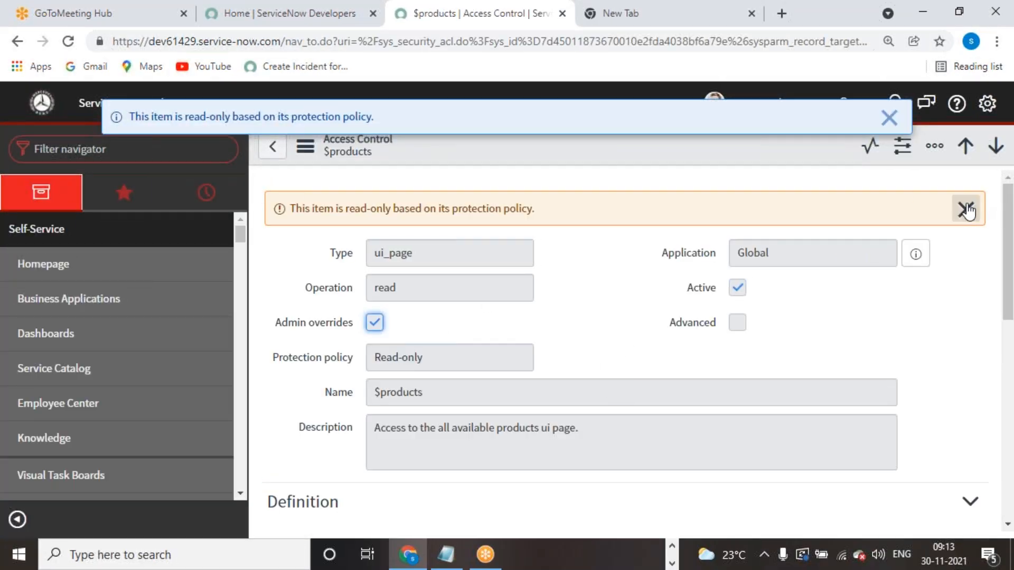
left_click(966, 209)
left_click(890, 116)
- Confirm the role elevation once more, clear the read-only notice, and return to Access Controls
left_click(777, 107)
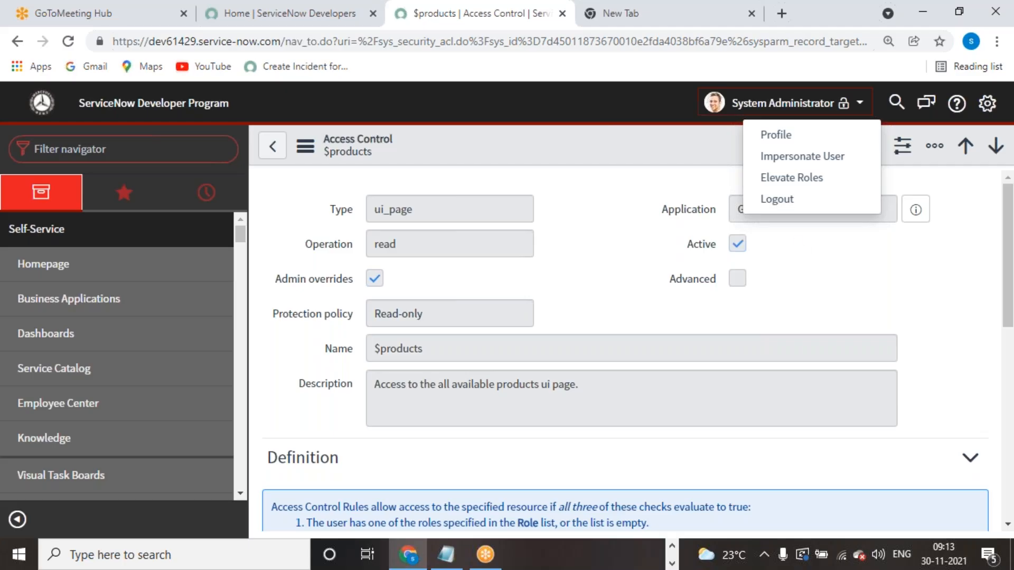
left_click(787, 177)
left_click(660, 288)
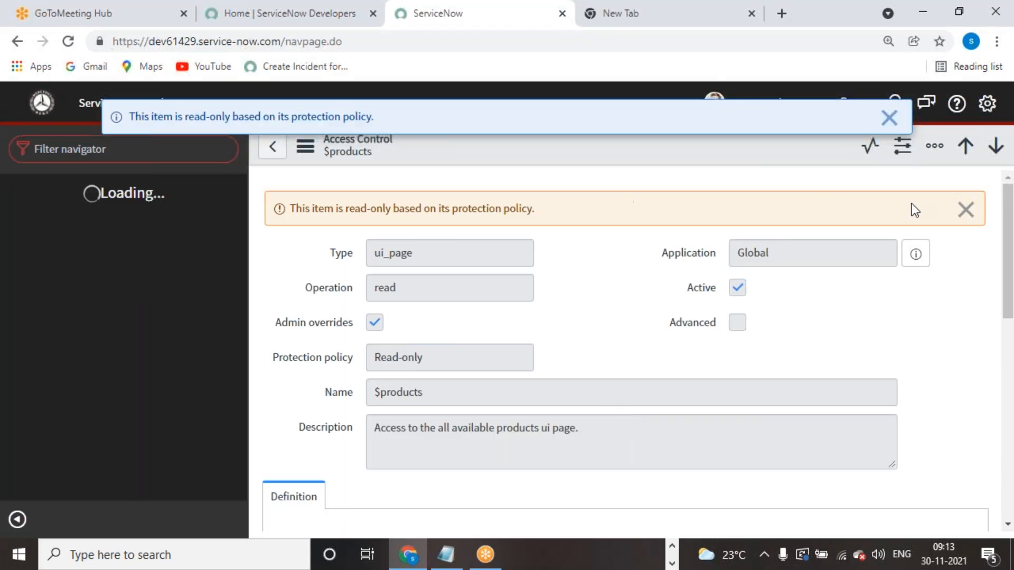
left_click(965, 210)
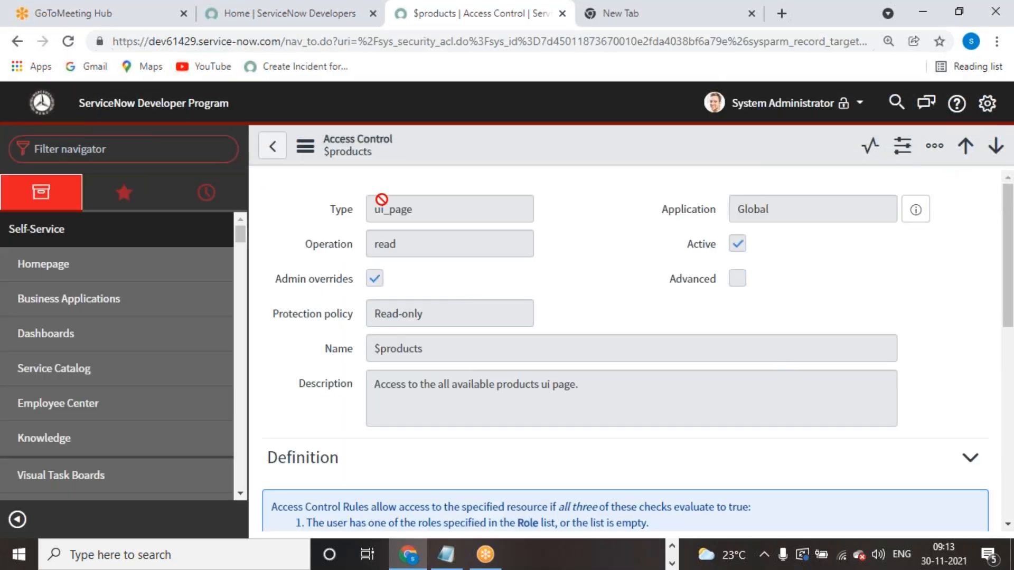
left_click(273, 146)
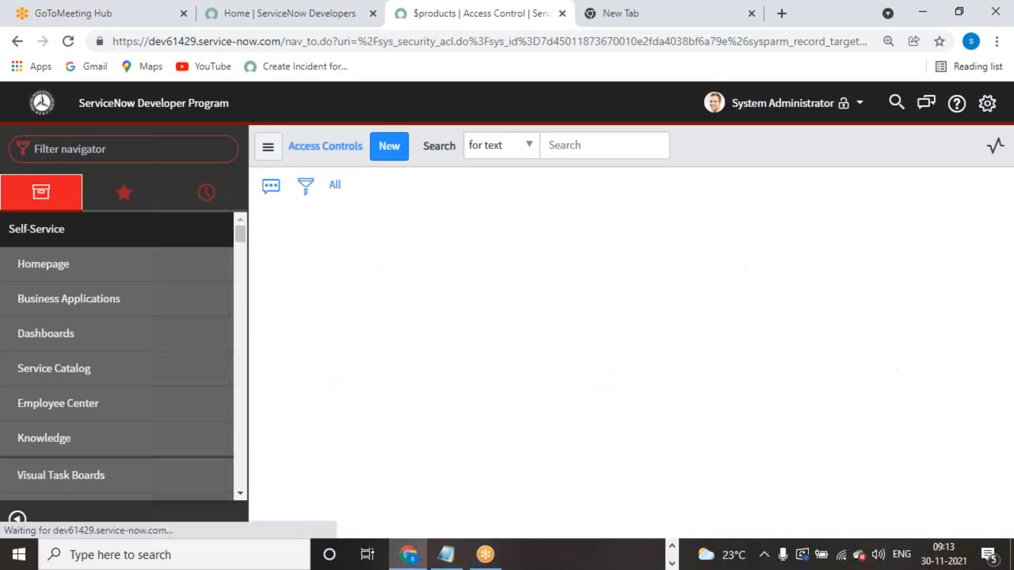
- Filter the Access Controls list by name 'incident' to show the 78 incident rules
left_click(487, 280)
type("incident")
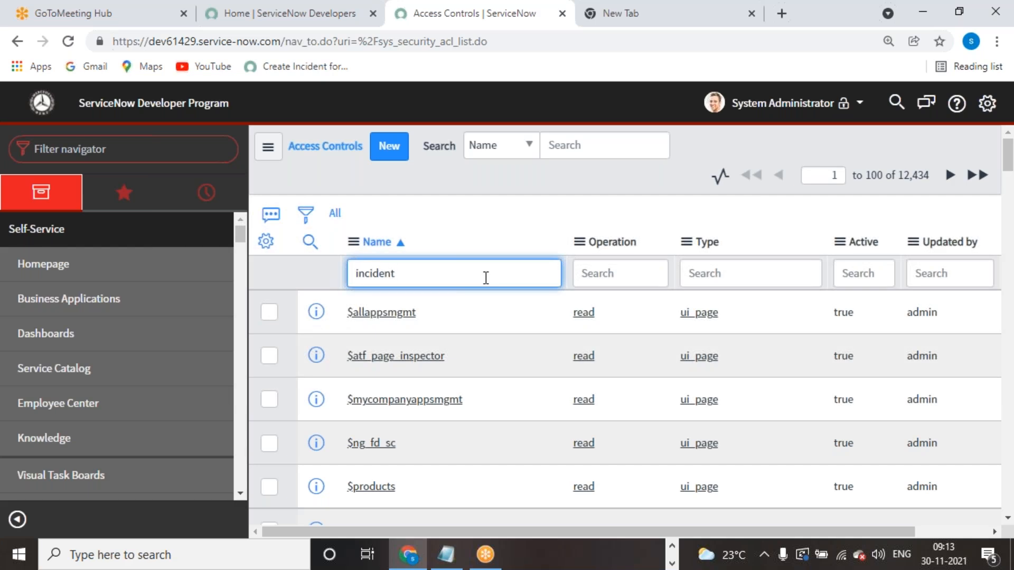
key("Return")
scroll(423, 380, "down", 5)
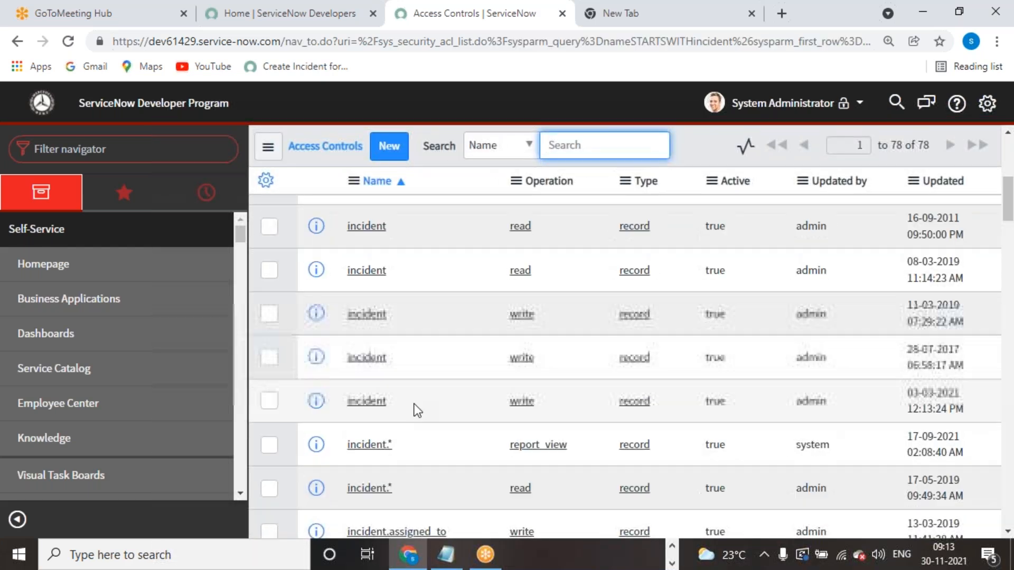
- Review the incident write rule's role and condition, then return to the filtered list
left_click(367, 316)
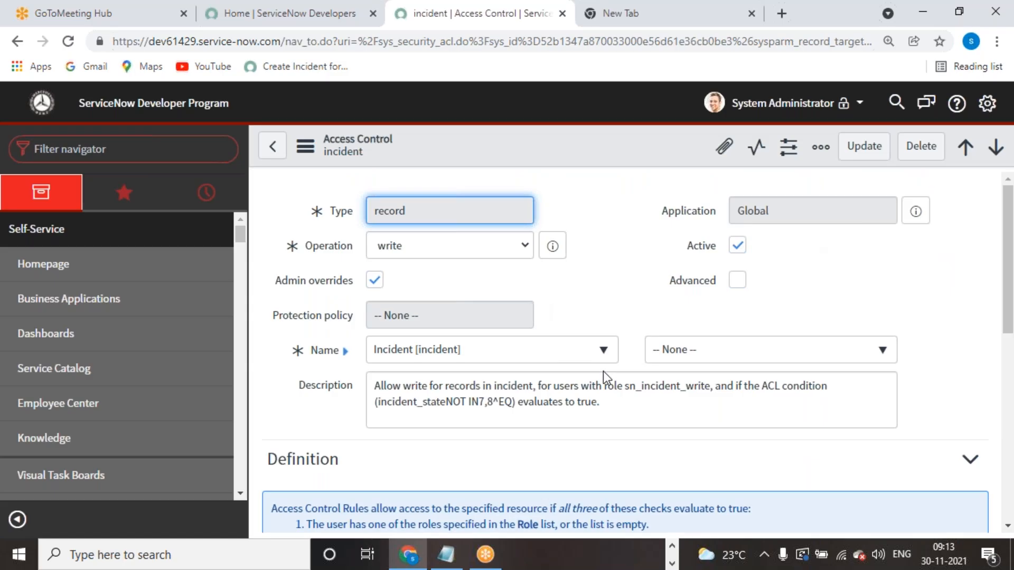
scroll(630, 413, "down", 6)
scroll(630, 413, "up", 6)
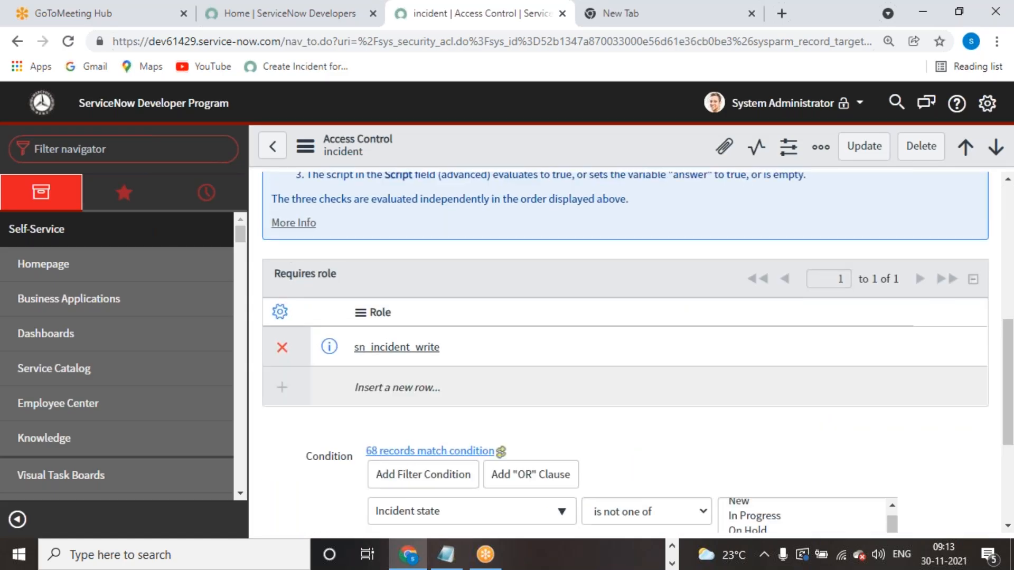
left_click(273, 146)
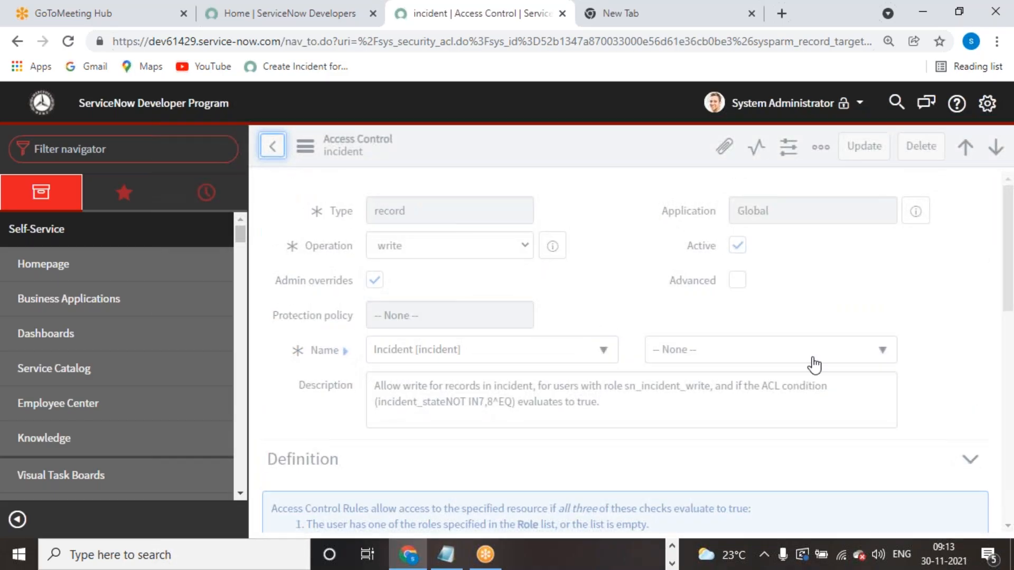
left_click(204, 154)
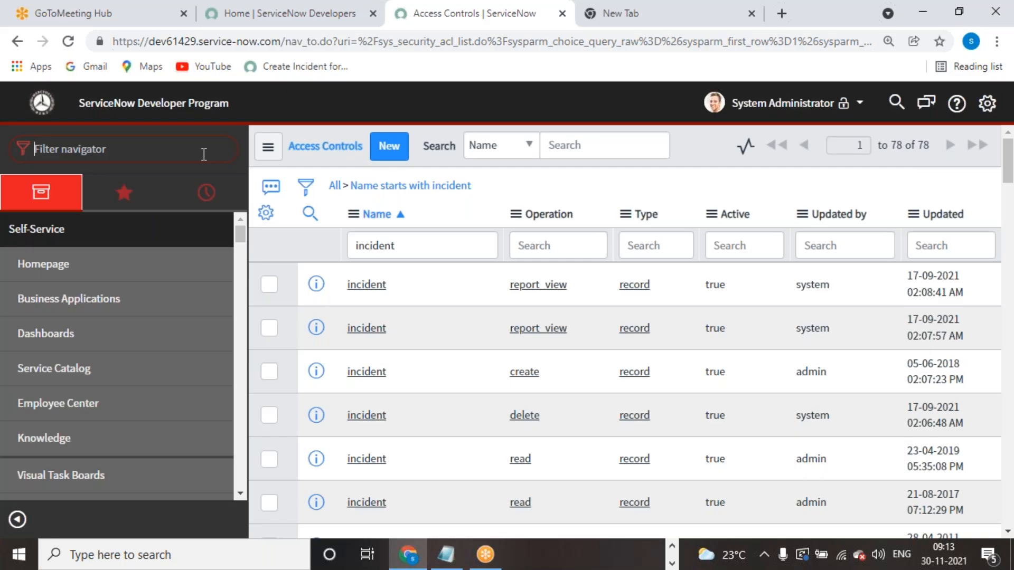
- Open the Tables module for a new table and dismiss the scoped-application recommendation notice
type("tables")
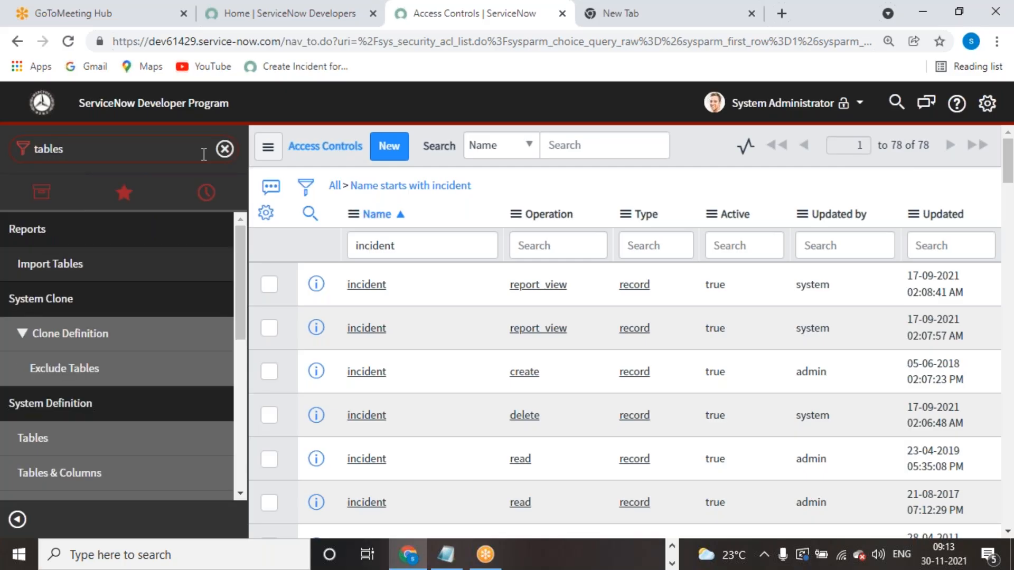
scroll(93, 410, "down", 5)
scroll(72, 262, "up", 3)
scroll(67, 428, "up", 3)
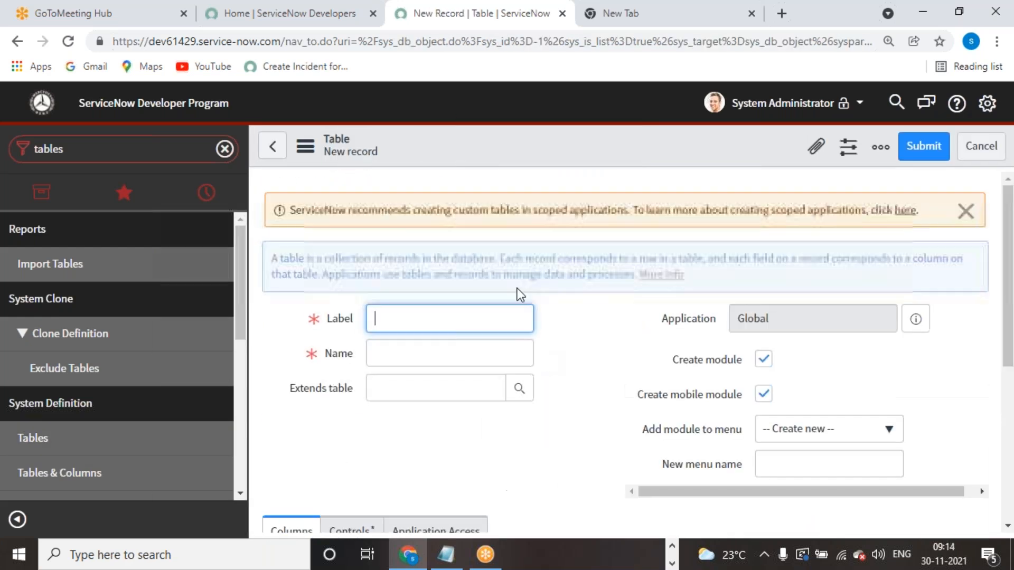
left_click(964, 209)
- Enter the label 'Servicenow Academy', correcting the typo so the name becomes u_servicenow_academy
left_click(478, 281)
type("Servi")
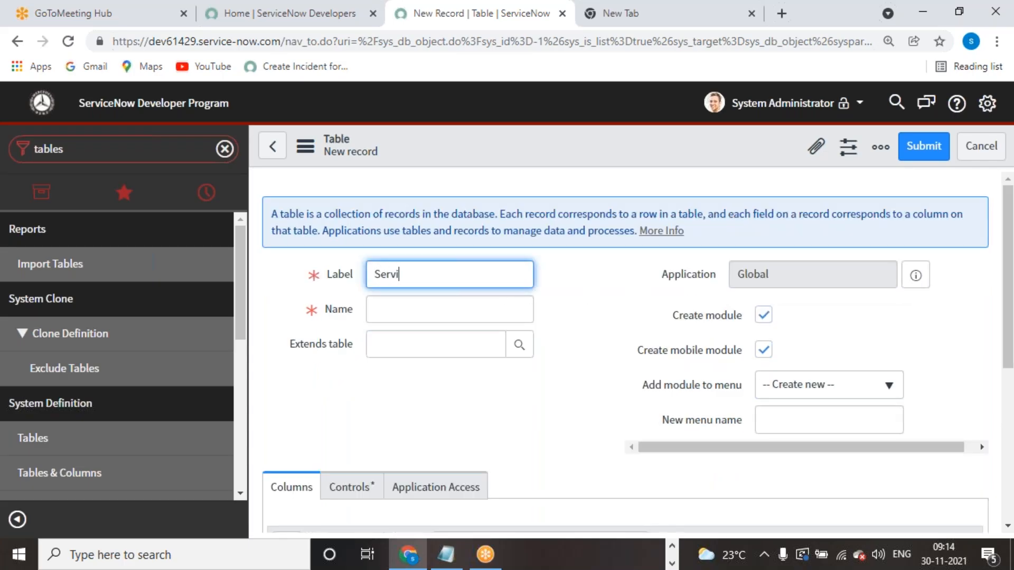
type("cenow Acasem")
left_click(541, 282)
left_click(463, 270)
key("BackSpace")
key("BackSpace")
type("demy")
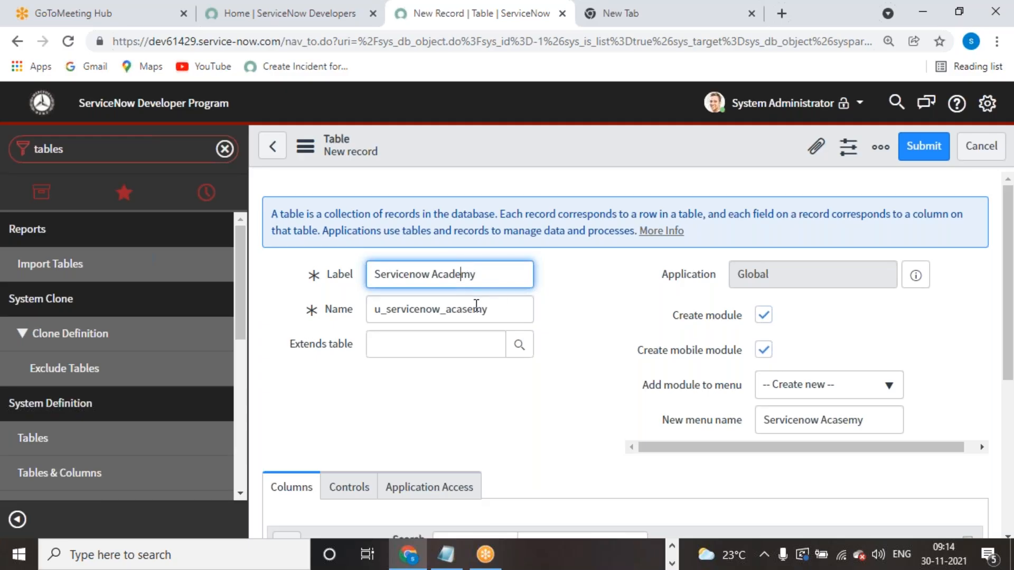
left_click(471, 311)
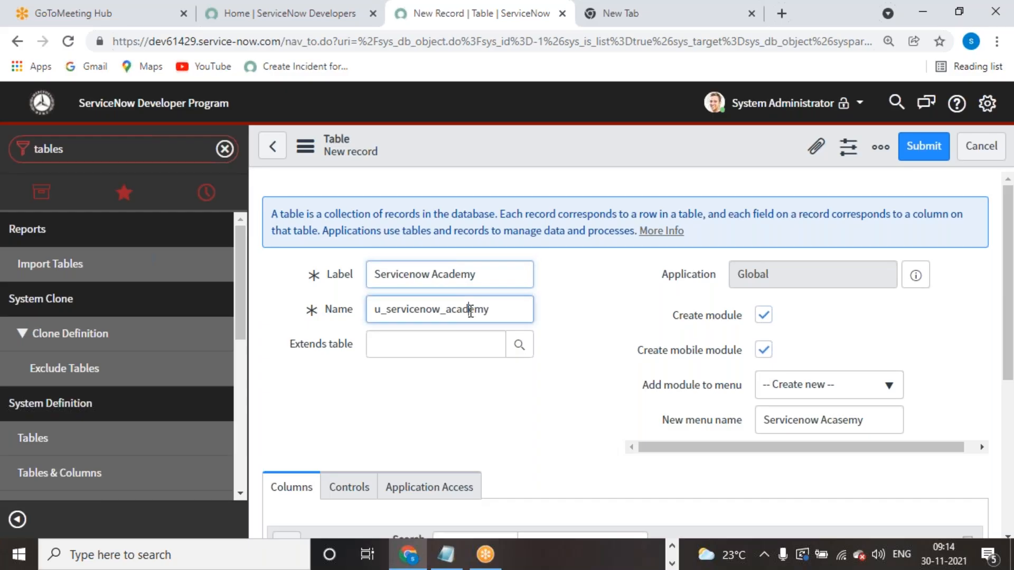
left_click(600, 328)
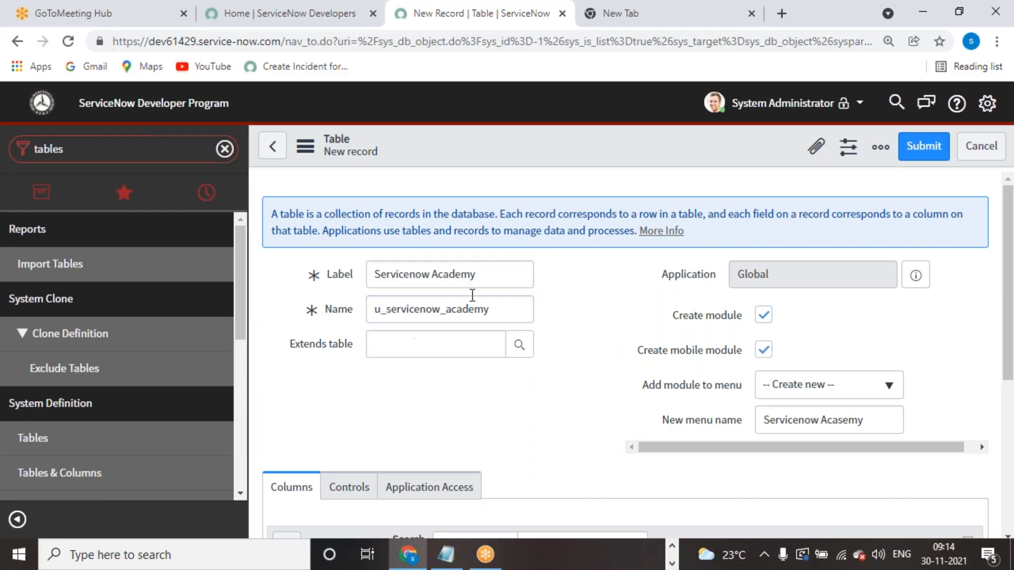
left_click_drag(374, 275, 482, 275)
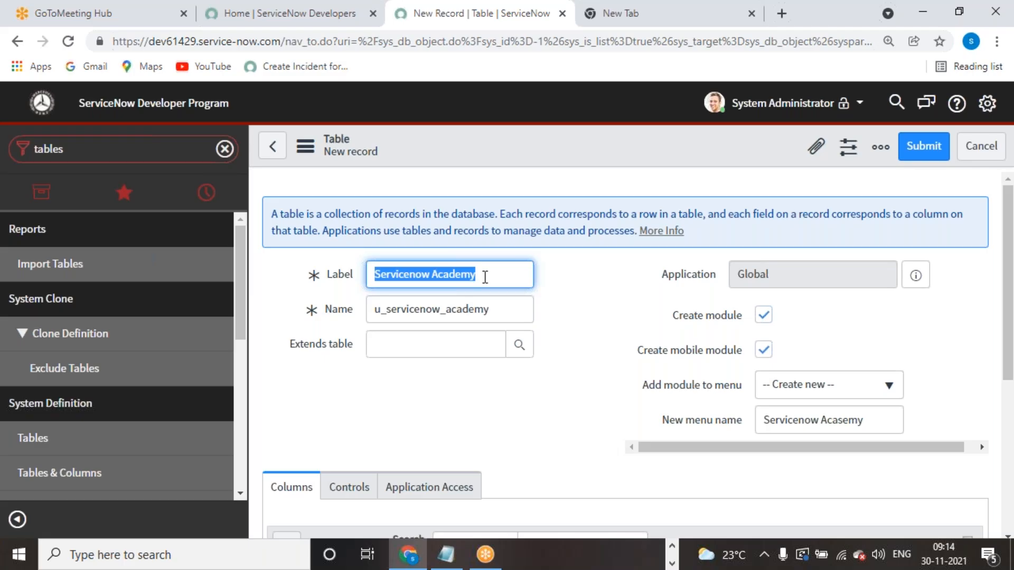
left_click(493, 422)
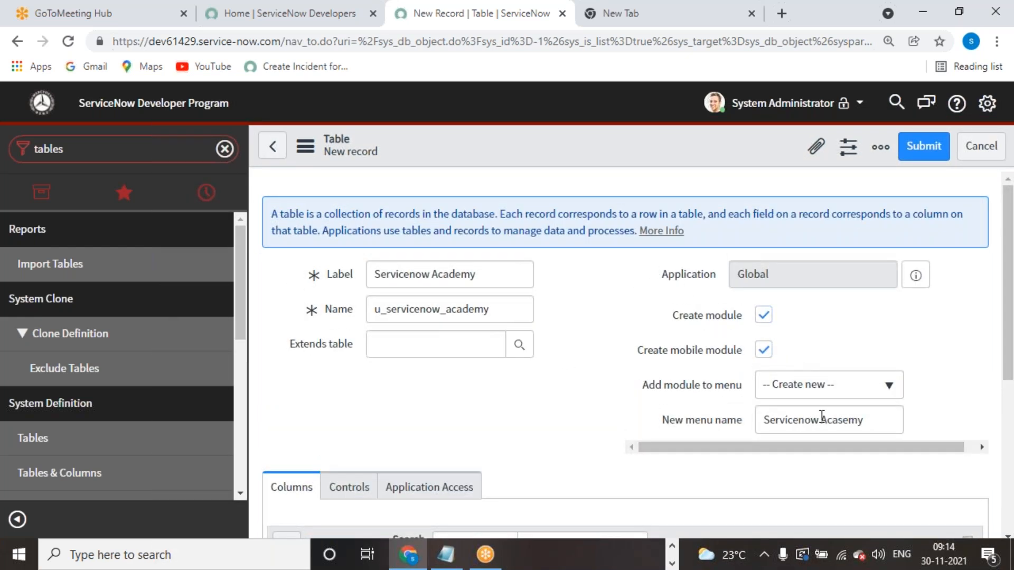
- Fix the misspelled New menu name and save the Servicenow Academy table
left_click(851, 420)
key("BackSpace")
key("BackSpace")
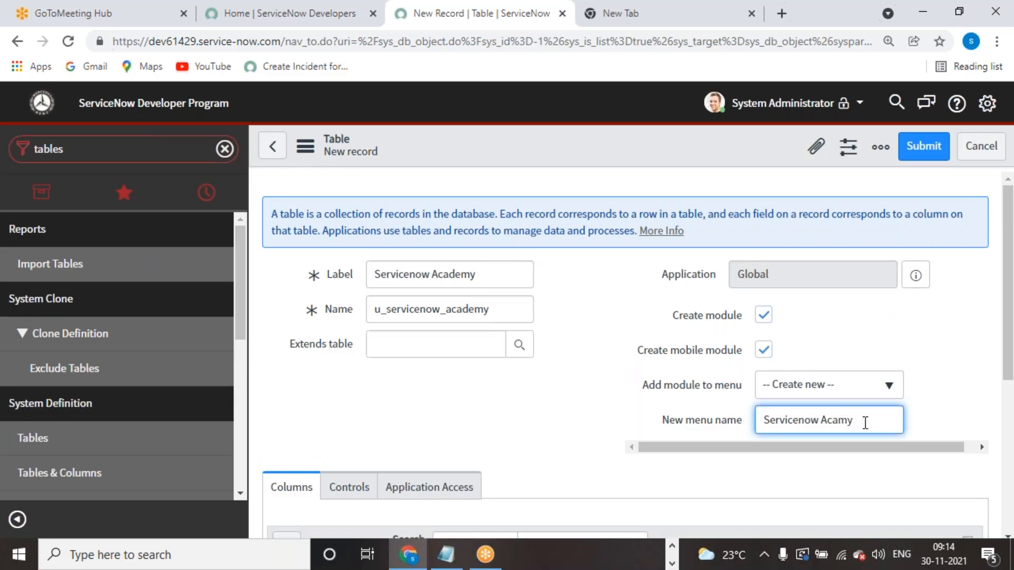
type("de")
right_click(566, 138)
left_click(599, 153)
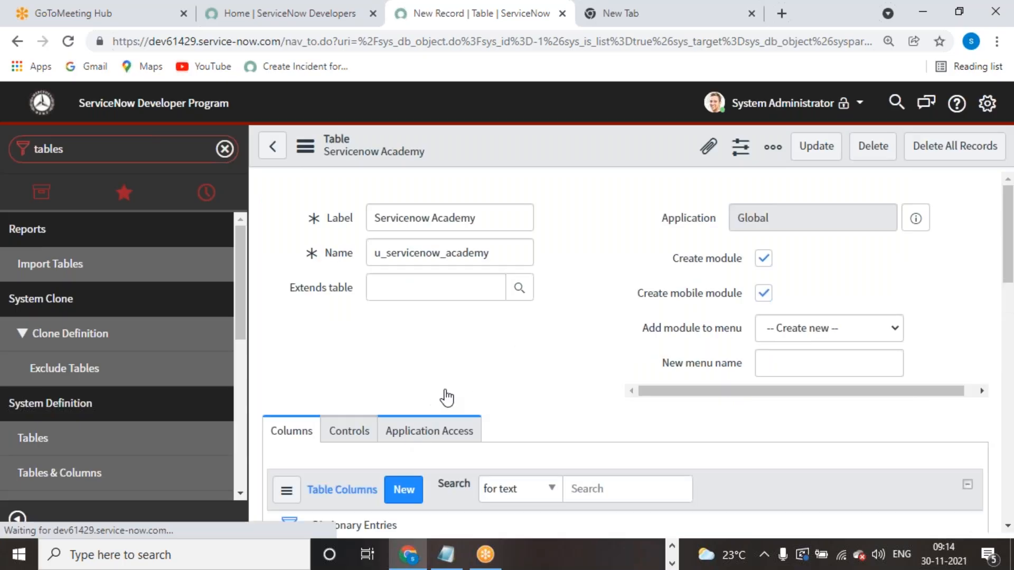
- Switch the saved table form to its Application Access settings, then its Controls settings
scroll(481, 421, "down", 4)
scroll(481, 421, "up", 4)
scroll(482, 423, "down", 2)
scroll(481, 430, "down", 3)
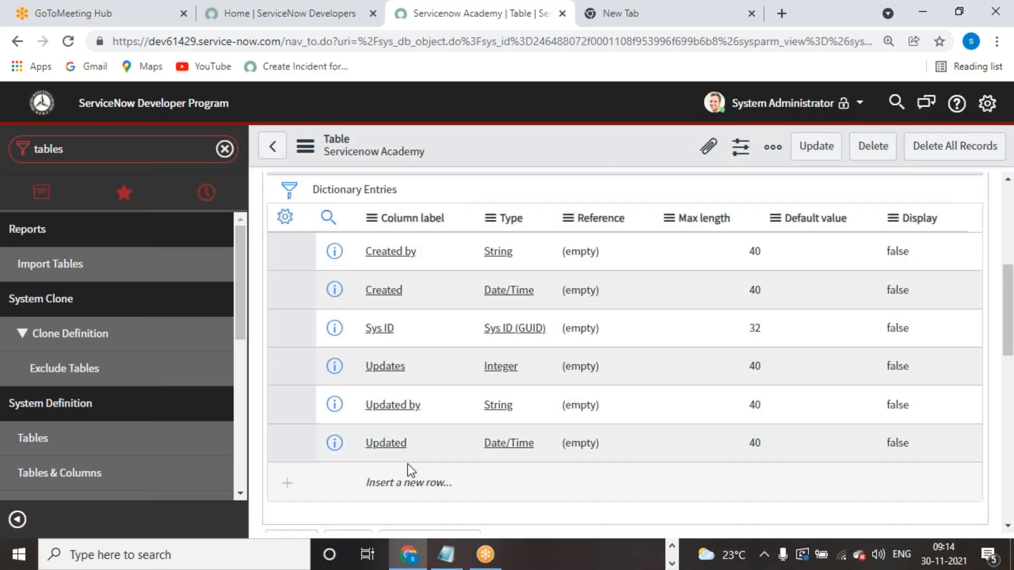
scroll(407, 469, "up", 5)
left_click(410, 380)
scroll(611, 369, "down", 8)
scroll(613, 370, "up", 4)
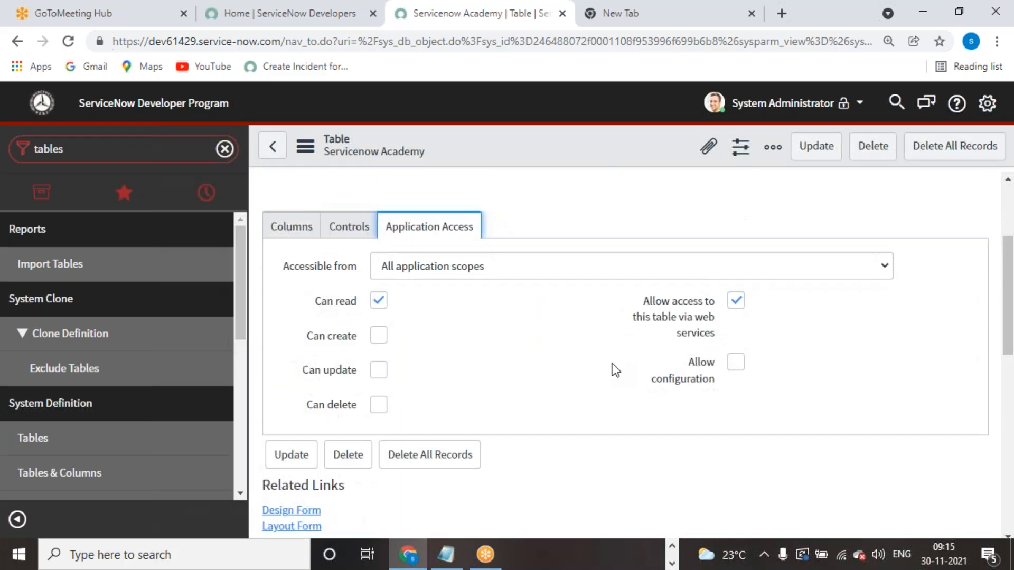
left_click(353, 232)
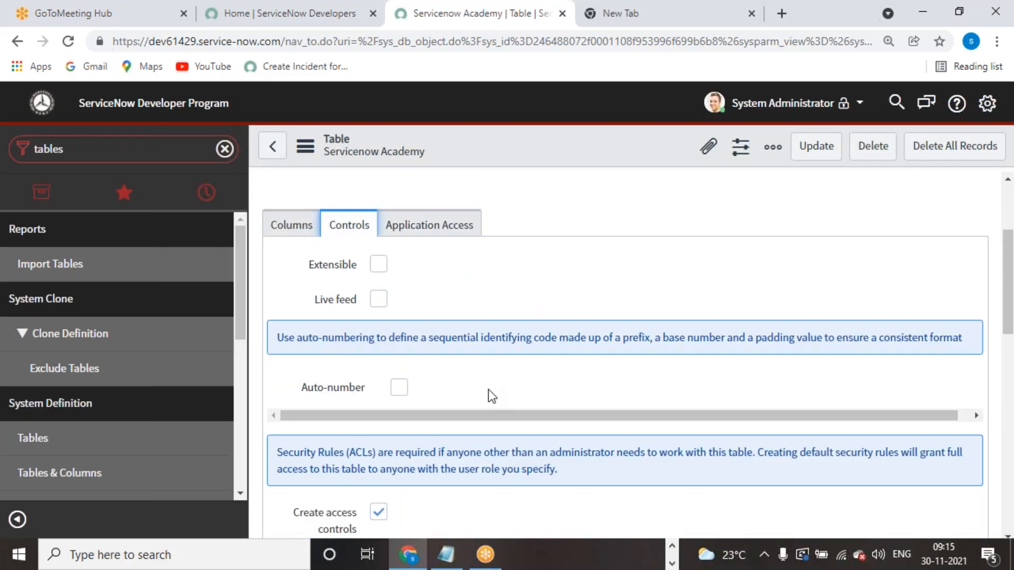
- Inspect the table's User role value, u_servicenow_academy_user
scroll(485, 389, "down", 5)
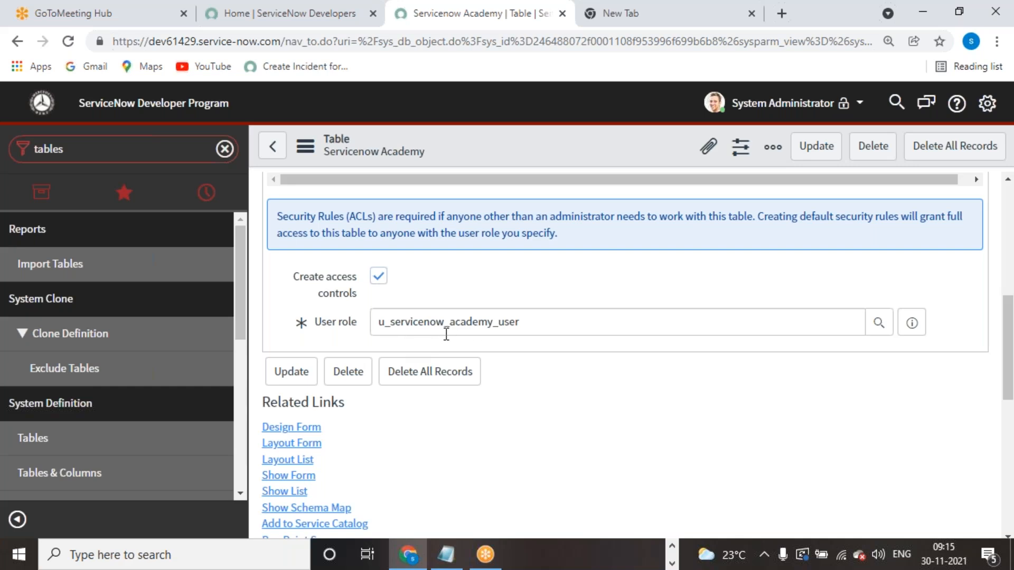
scroll(552, 462, "up", 5)
scroll(554, 457, "down", 3)
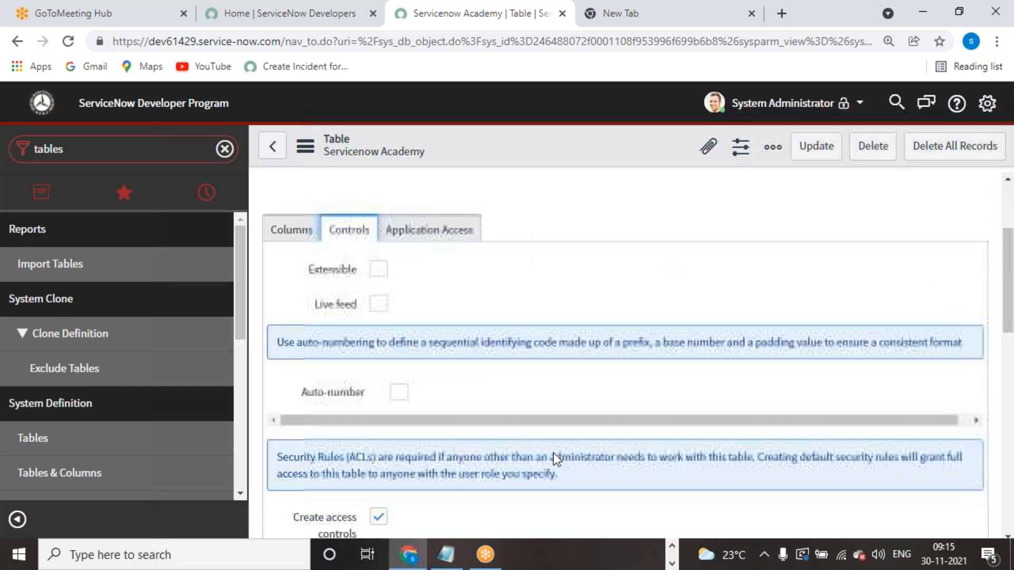
scroll(554, 457, "down", 4)
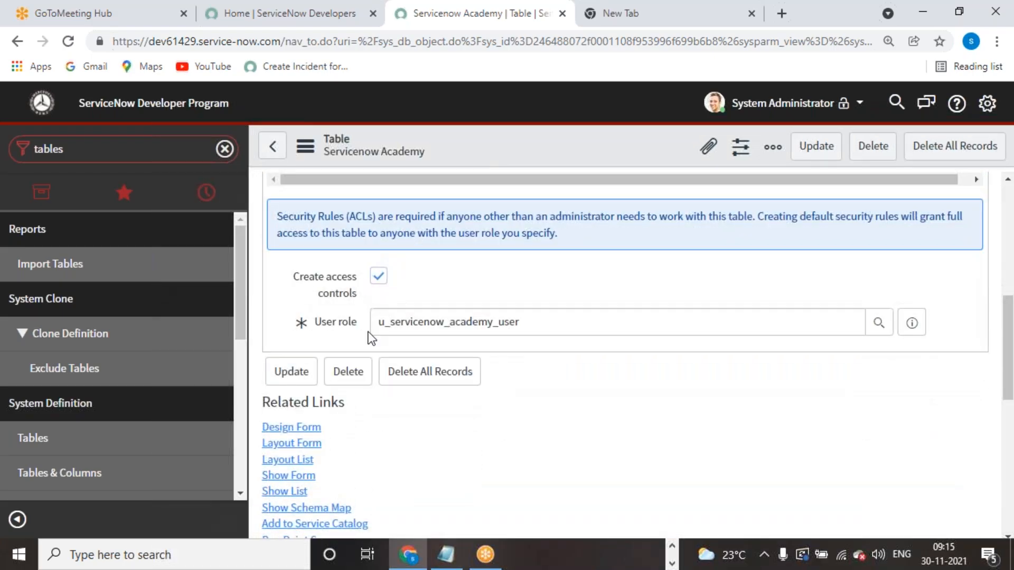
double_click(510, 323)
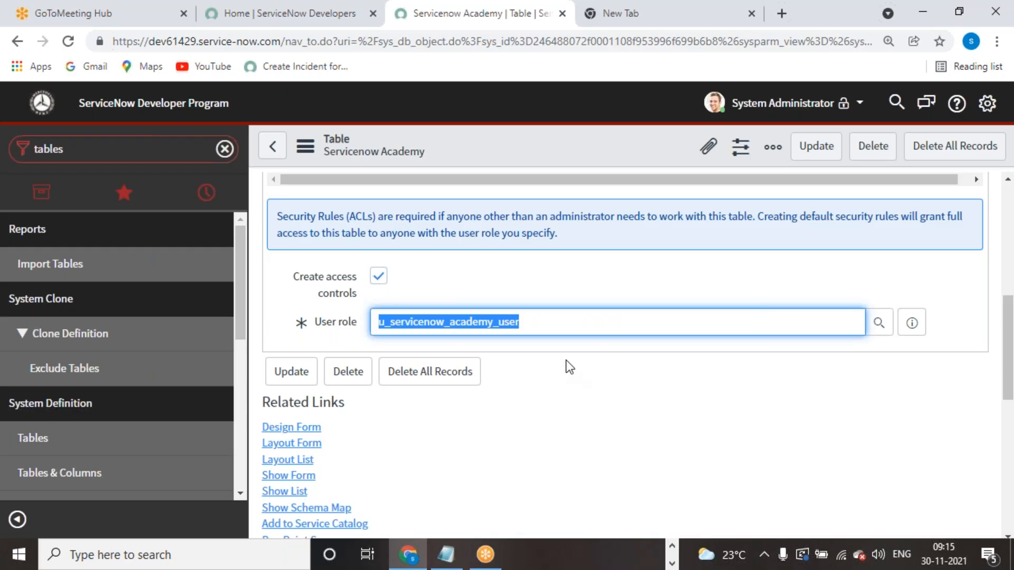
left_click(539, 398)
left_click_drag(527, 330, 358, 324)
left_click(492, 396)
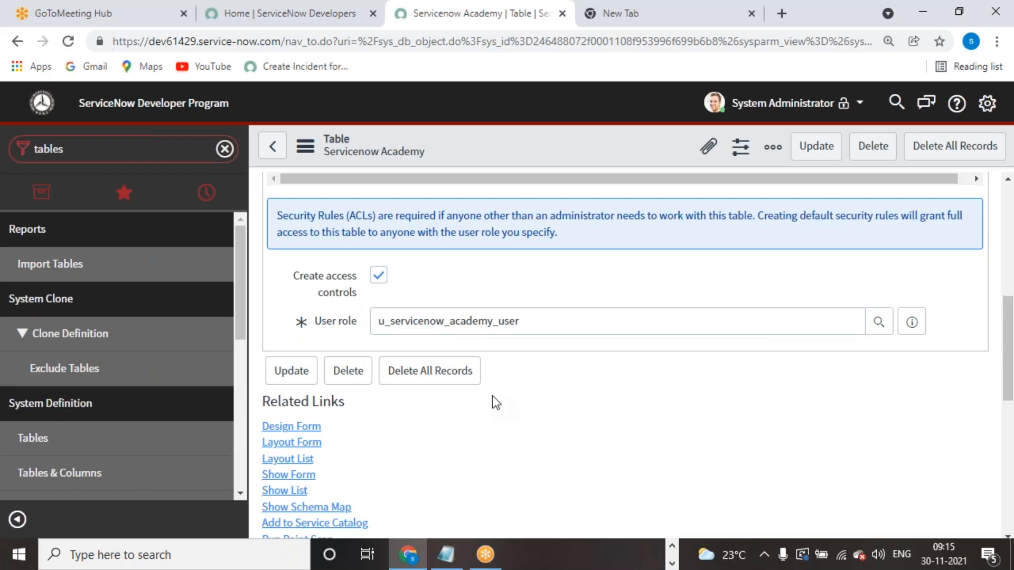
- Review the Controls settings and Access Controls list, leaving Extensible, Live feed and Auto-number unchecked
scroll(492, 395, "down", 5)
scroll(492, 395, "up", 5)
scroll(492, 396, "down", 8)
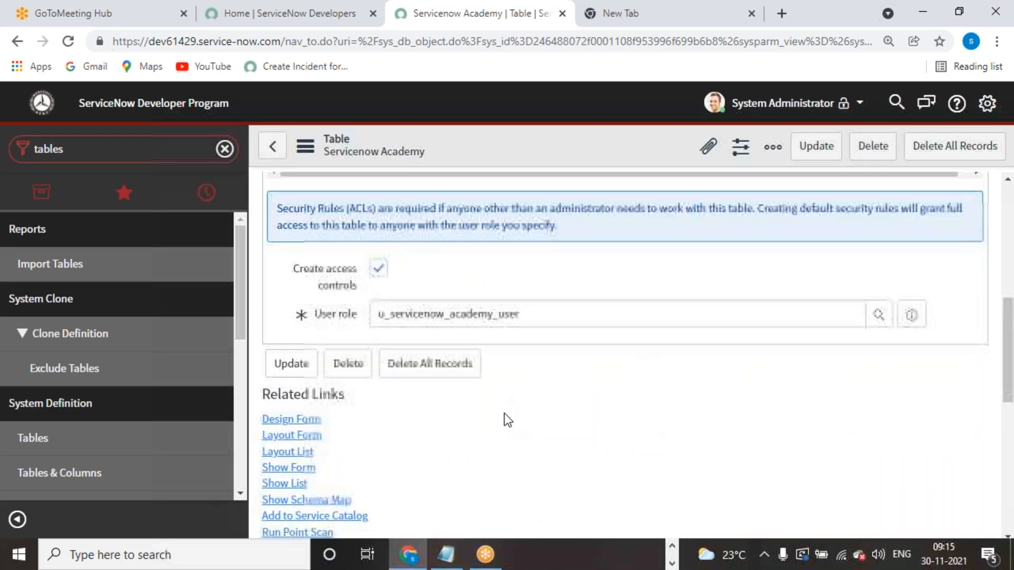
scroll(365, 332, "up", 3)
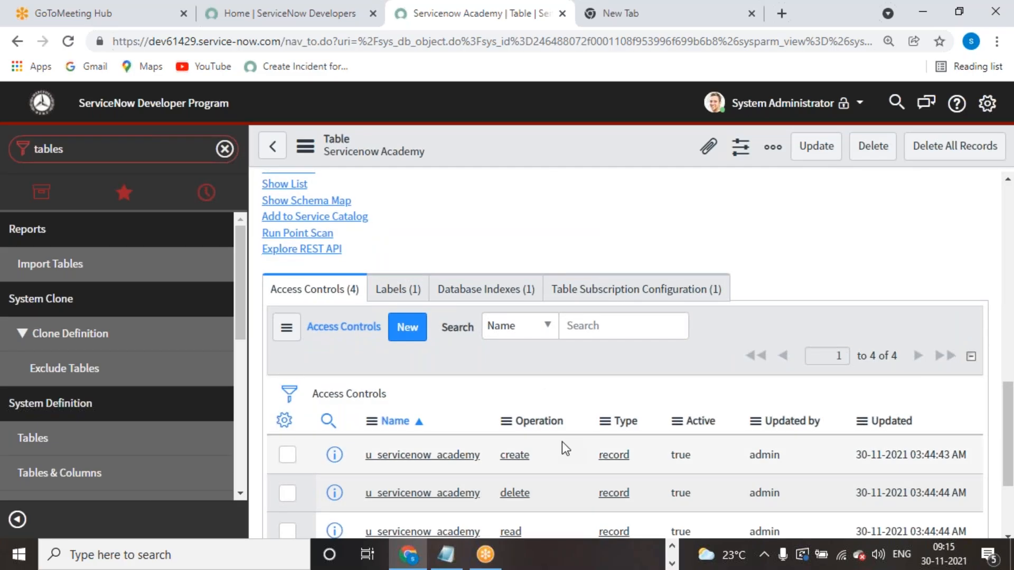
scroll(562, 442, "down", 3)
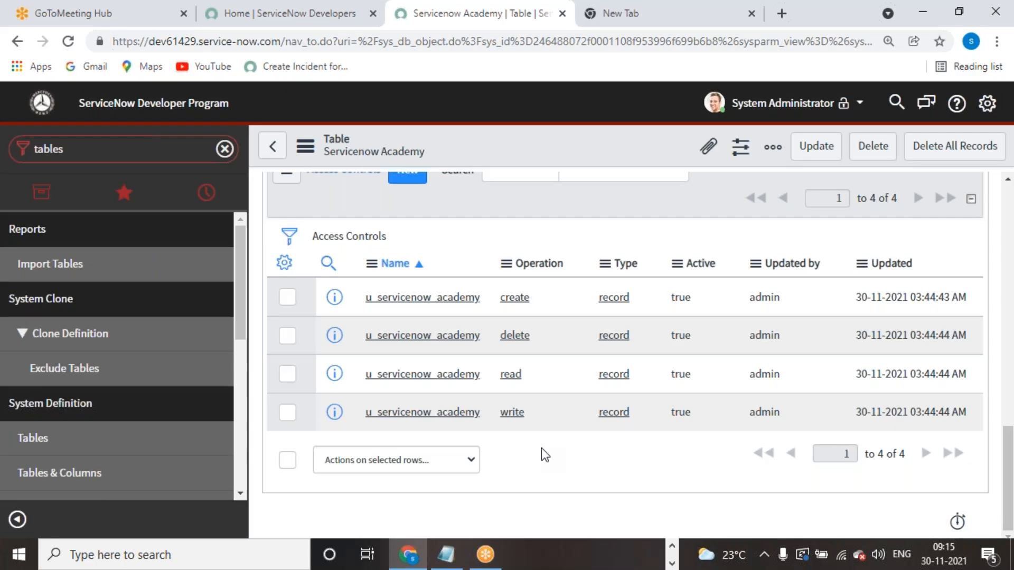
scroll(541, 448, "up", 10)
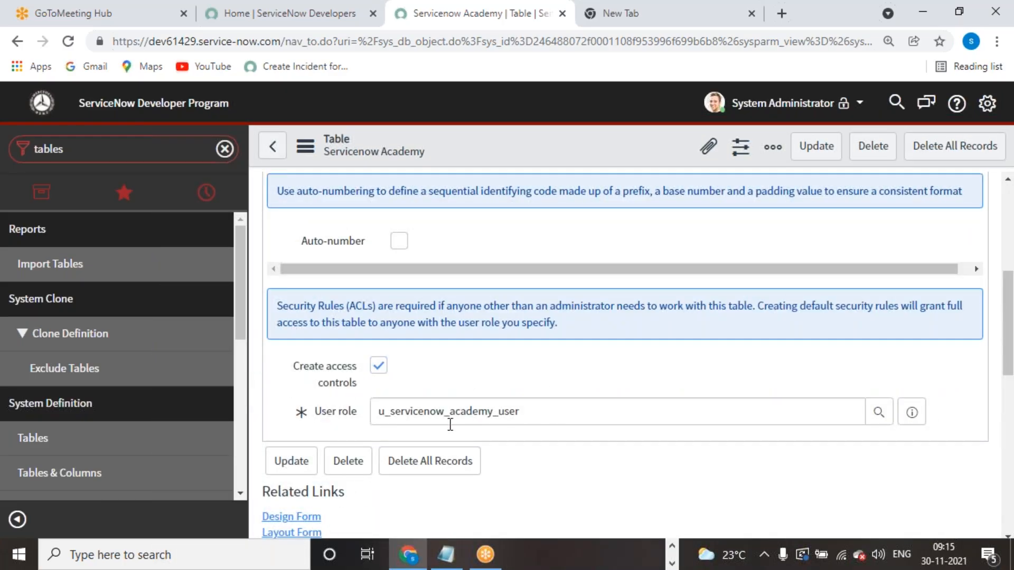
scroll(718, 220, "up", 4)
- Impersonate the ITIL User account, found by searching 'iti' in the user list
left_click(789, 104)
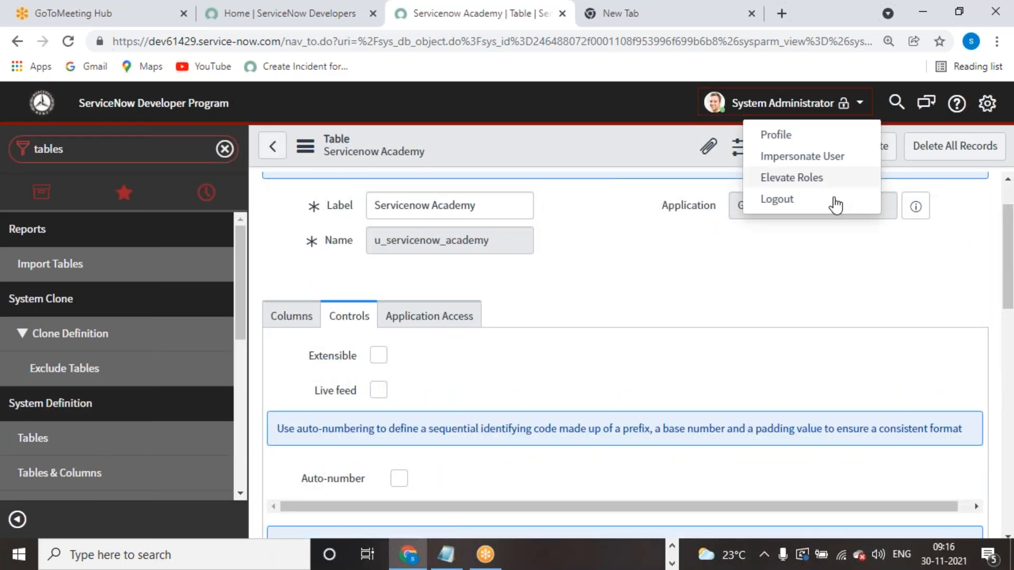
left_click(832, 156)
left_click(546, 173)
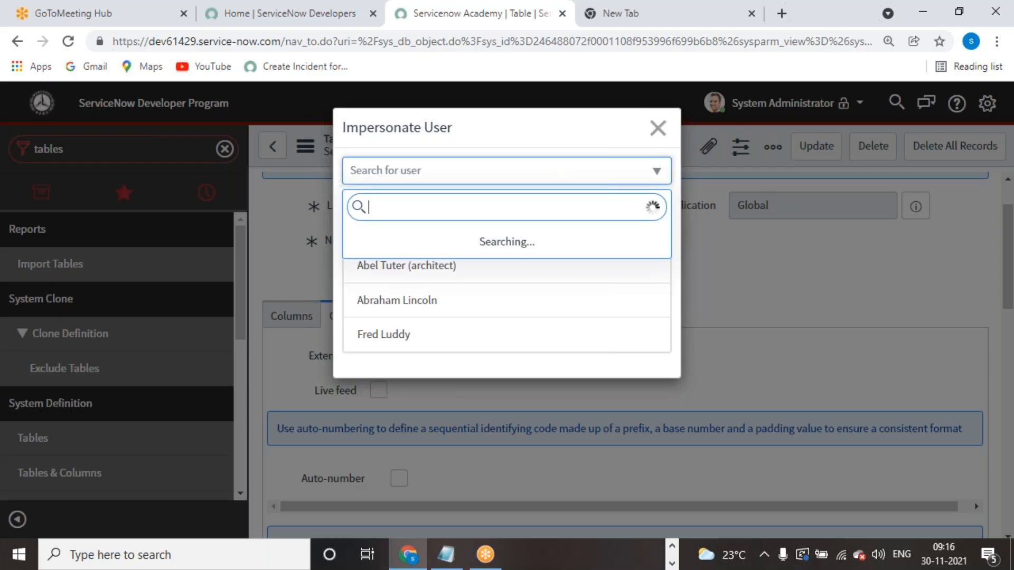
type("itil")
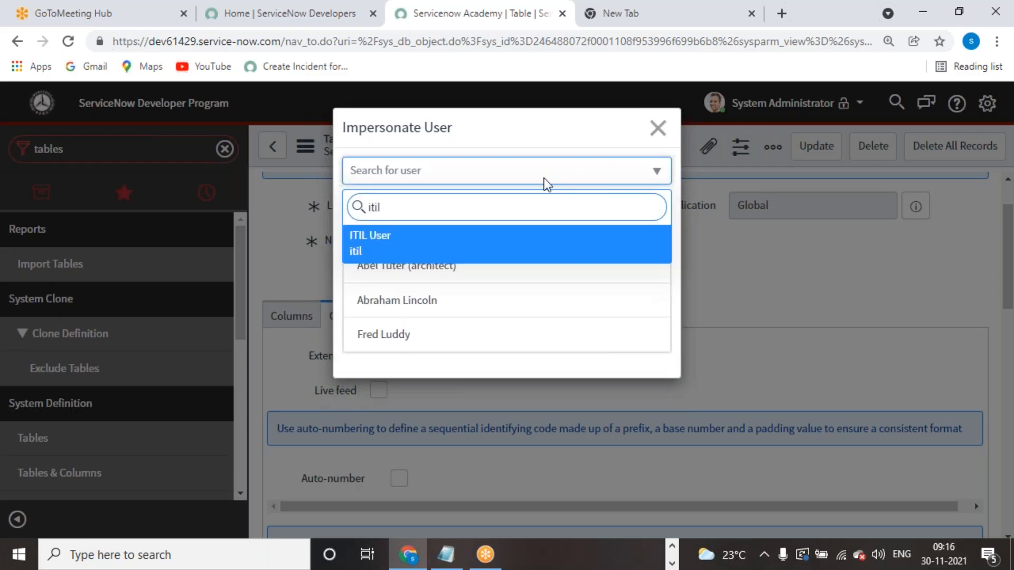
left_click(467, 245)
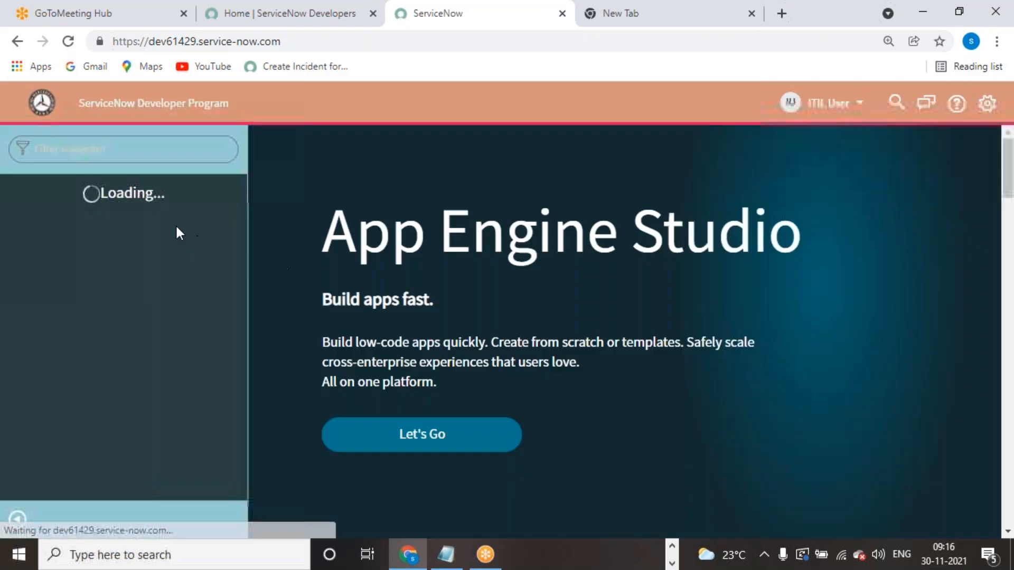
- Type a 'servicenow' search into the Filter navigator, then erase part of it
left_click(156, 148)
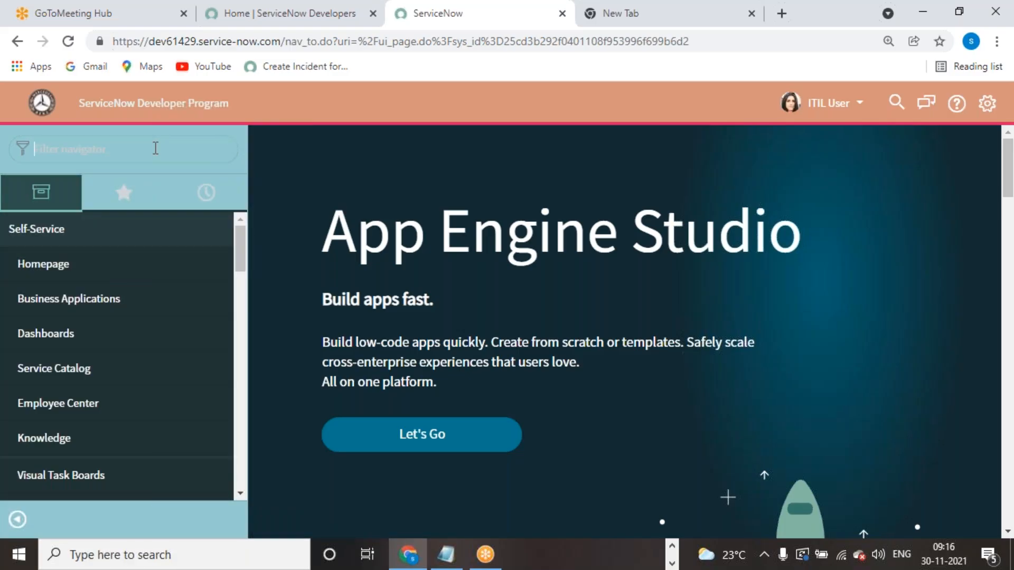
type("servcenow")
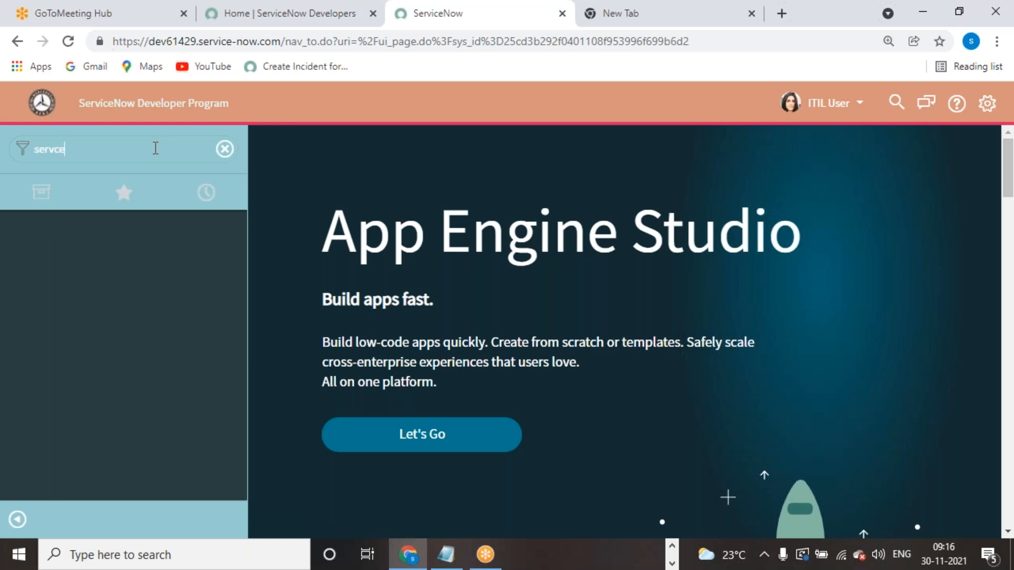
type("icenow")
key("BackSpace")
key("BackSpace")
key("BackSpace")
key("BackSpace")
key("BackSpace")
key("BackSpace")
key("BackSpace")
key("BackSpace")
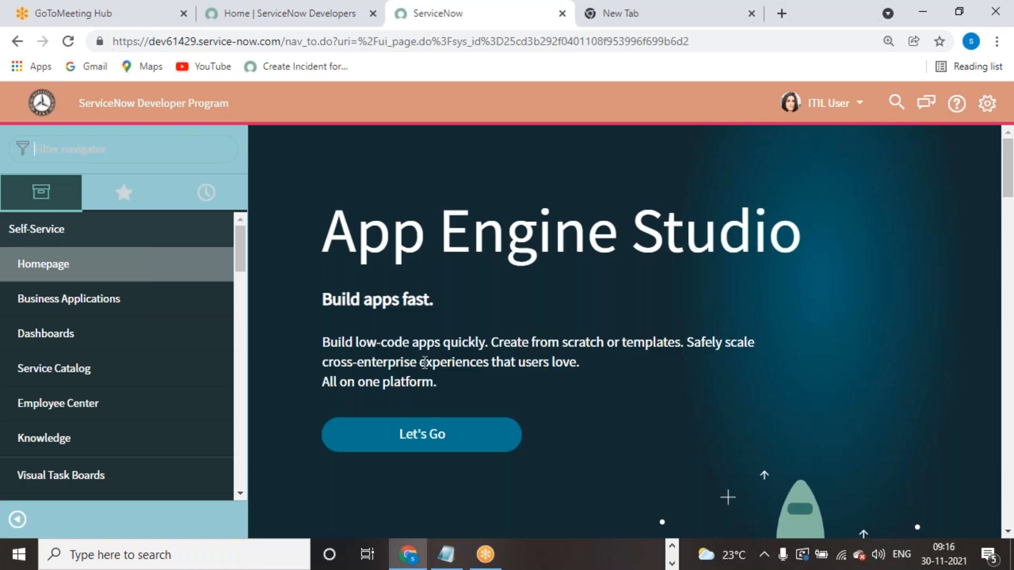
- Start impersonating another user, search 'ad', then dismiss the impersonation dialog
left_click(839, 103)
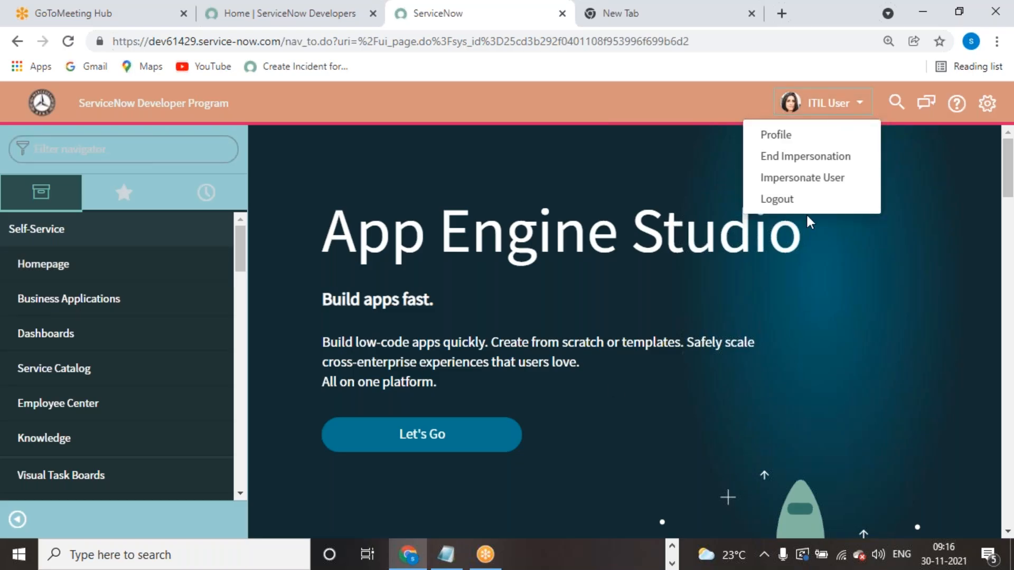
left_click(779, 180)
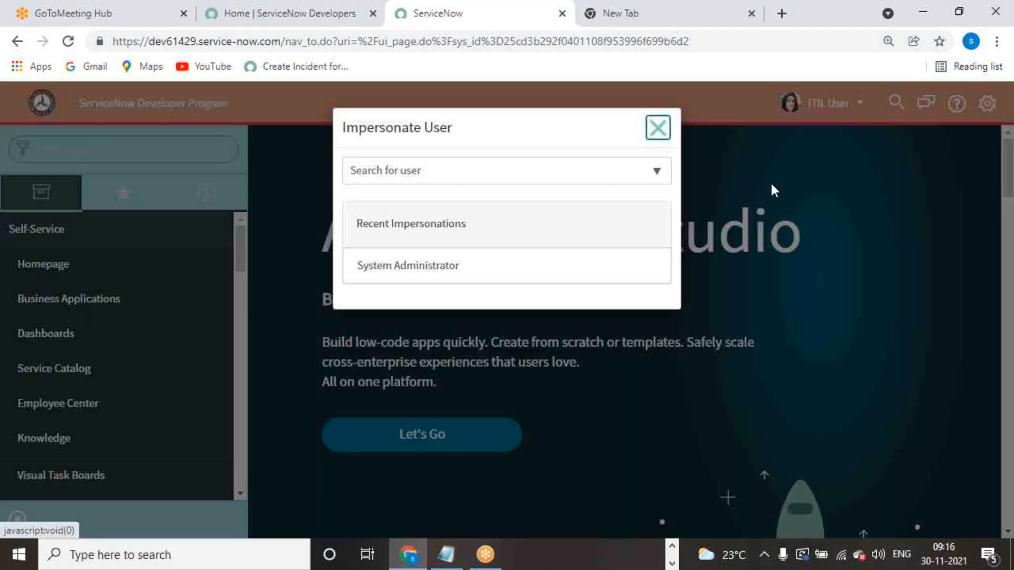
left_click(560, 178)
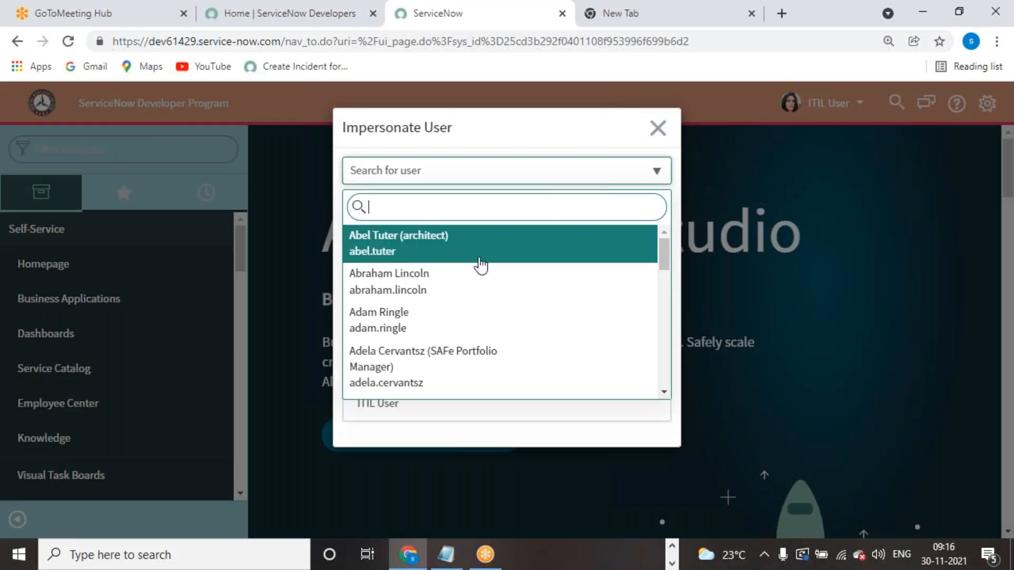
type("ad")
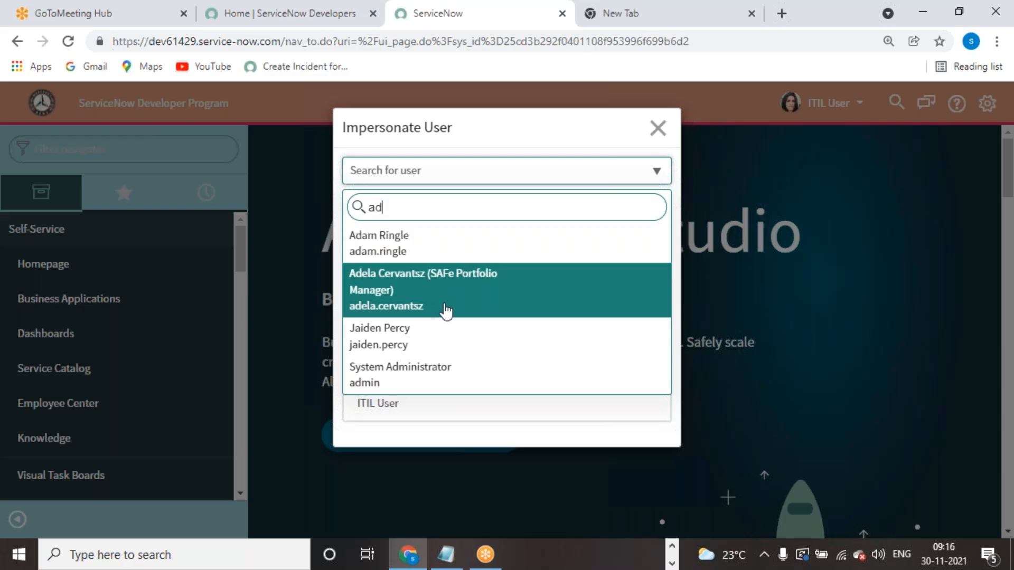
left_click(659, 134)
left_click(659, 135)
- End the impersonation to return to System Administrator, then enter sys_user.list in the navigator
left_click(843, 104)
left_click(847, 155)
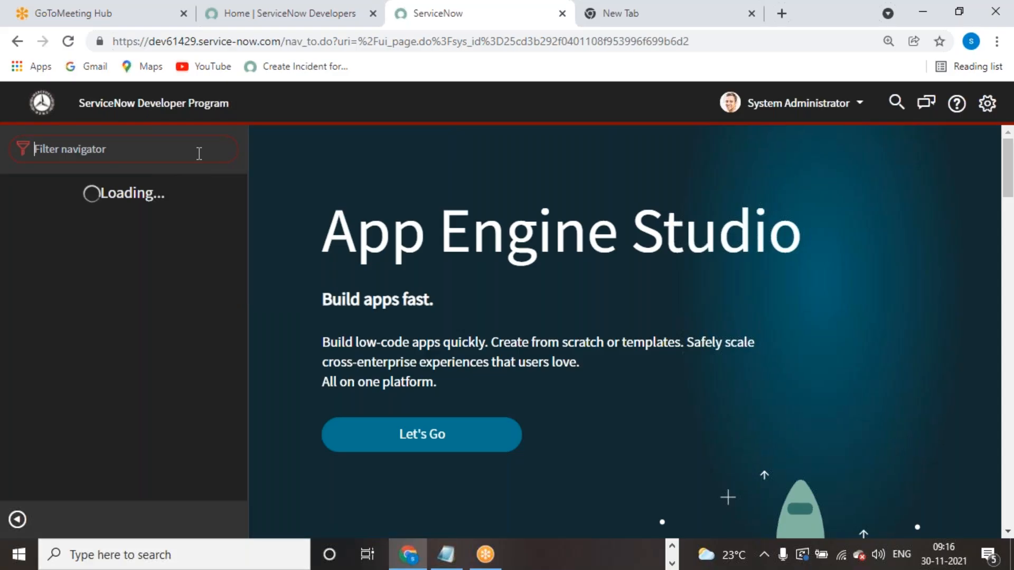
type("s")
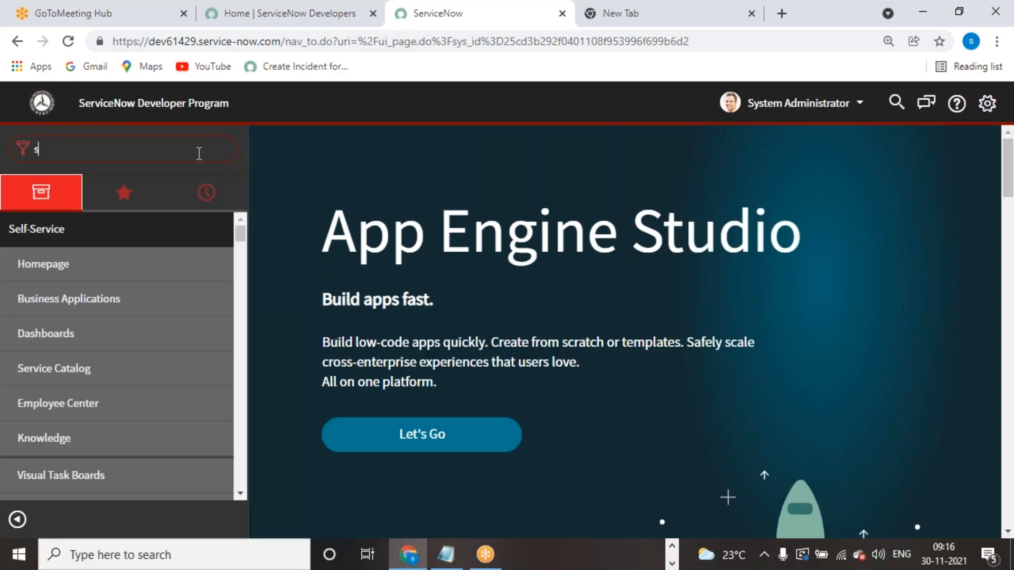
type("ys_")
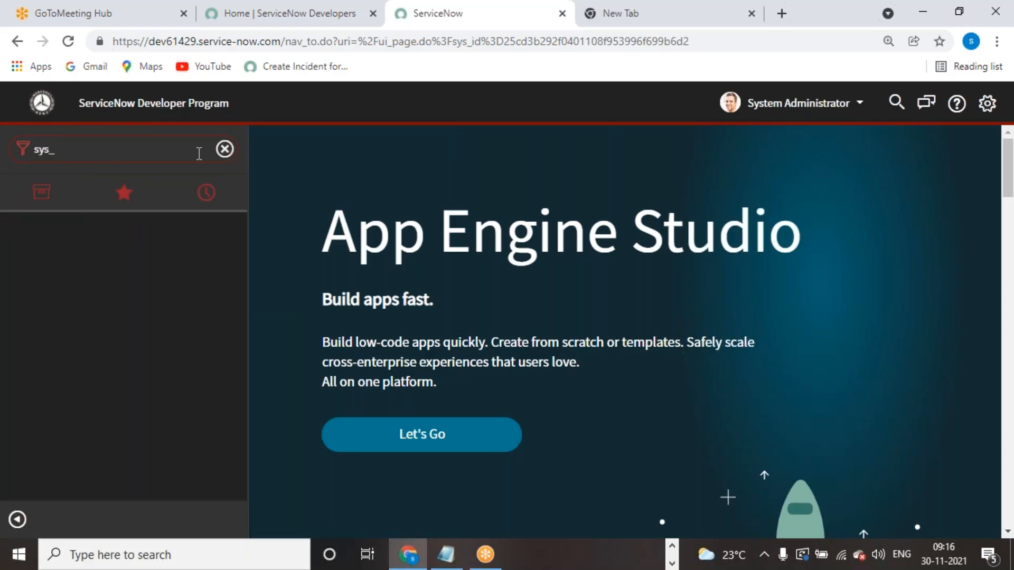
type("user.list")
- Open the users list, filter User ID by 'i', open ITIL User and edit its Roles
key("Return")
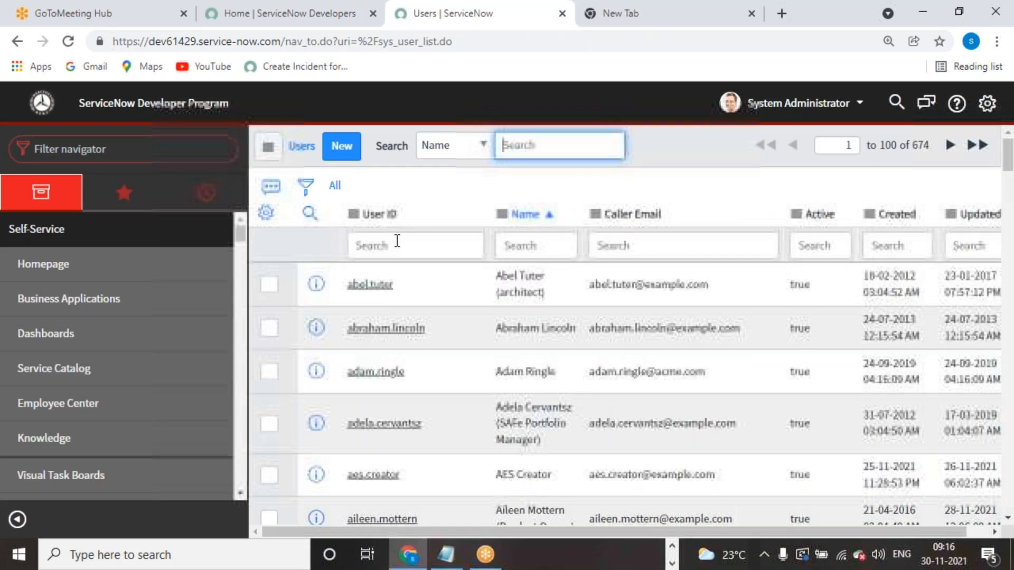
left_click(397, 243)
type("i")
key("Return")
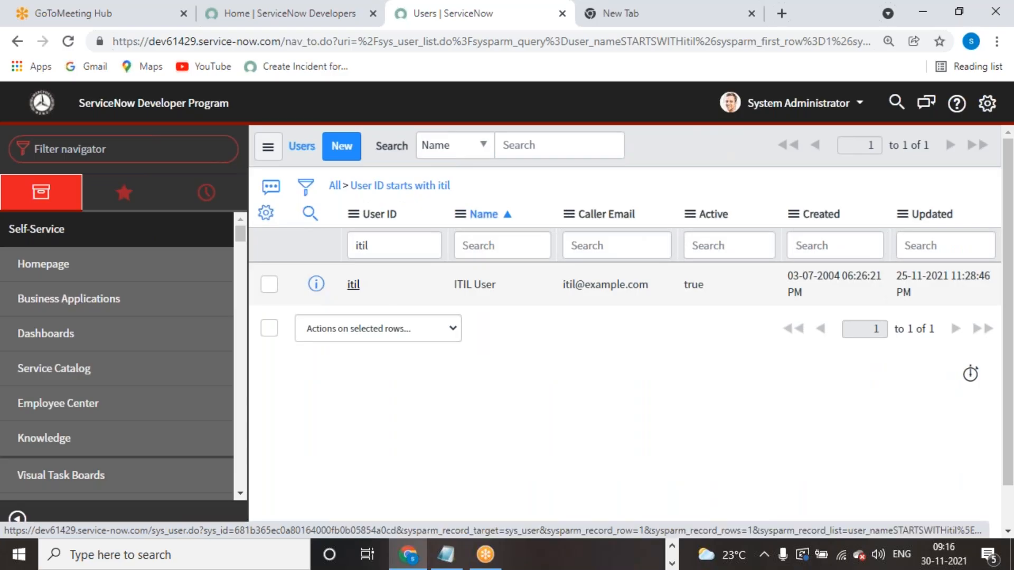
left_click(353, 284)
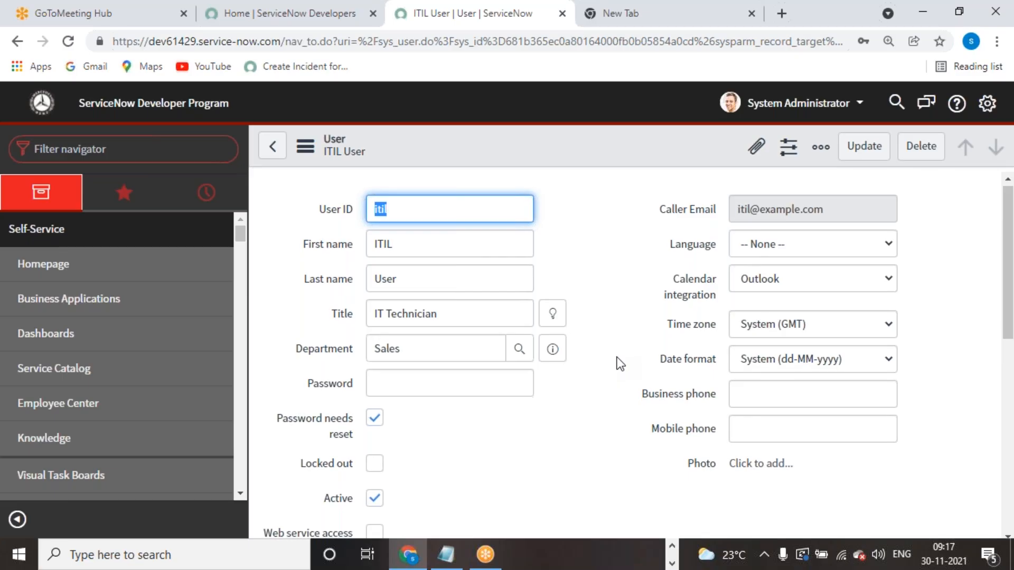
scroll(621, 363, "down", 10)
left_click(423, 296)
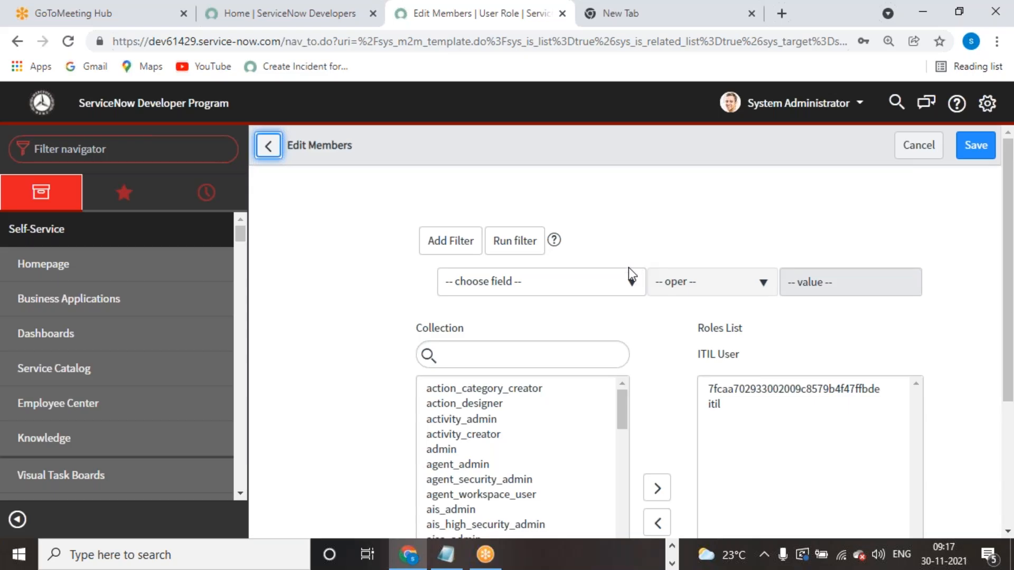
- Search the filter field choices for 'u_ser', finding no matching field
scroll(600, 328, "down", 3)
scroll(601, 330, "up", 3)
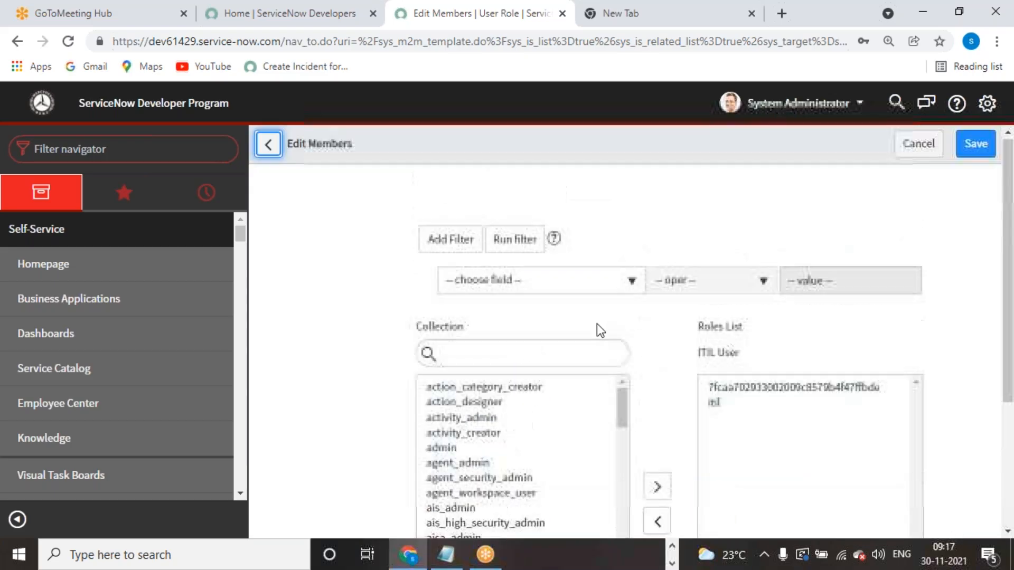
left_click(561, 294)
left_click(664, 236)
left_click(624, 287)
left_click(736, 199)
left_click(633, 285)
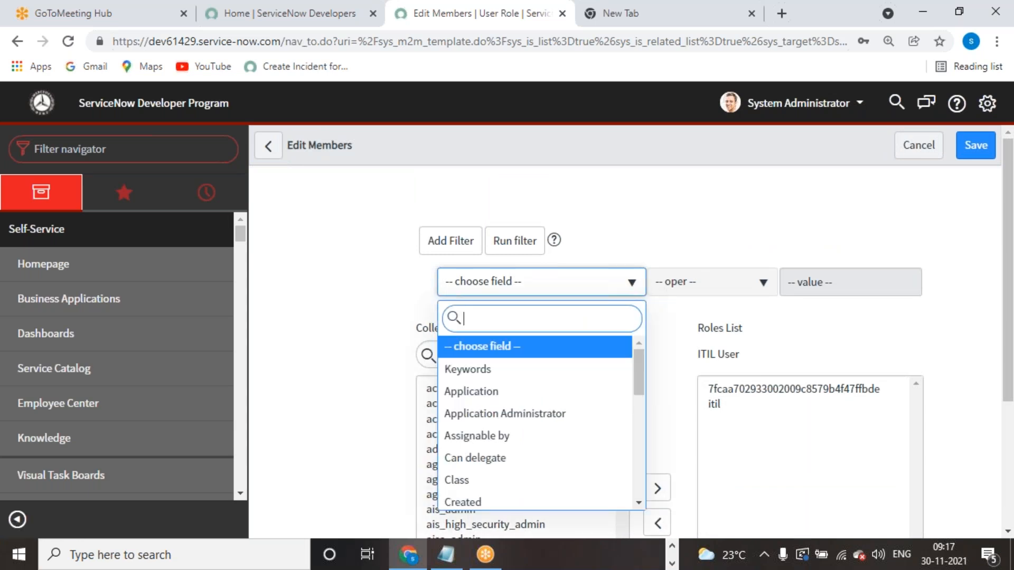
type("u_")
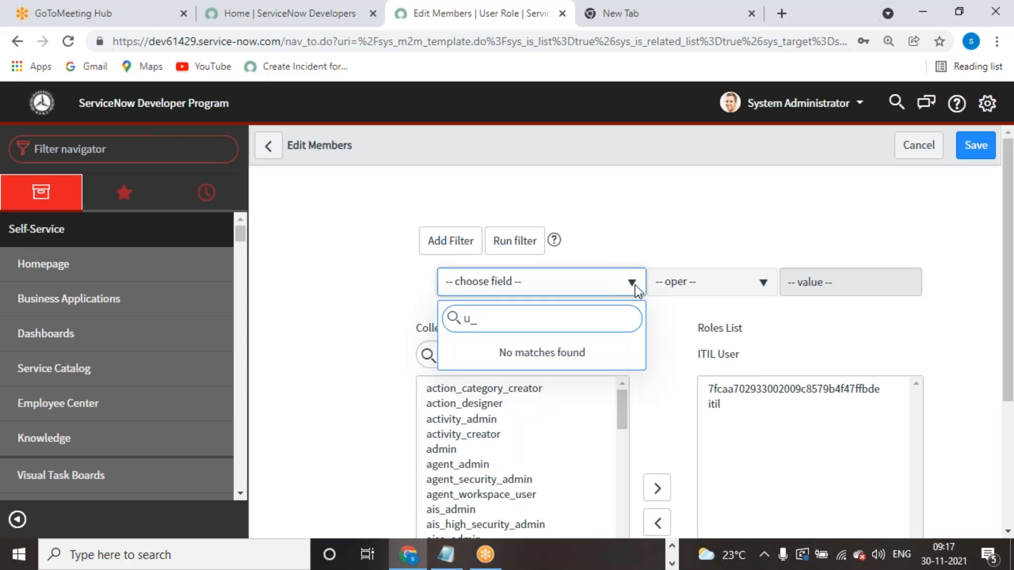
scroll(635, 288, "down", 2)
type("ser")
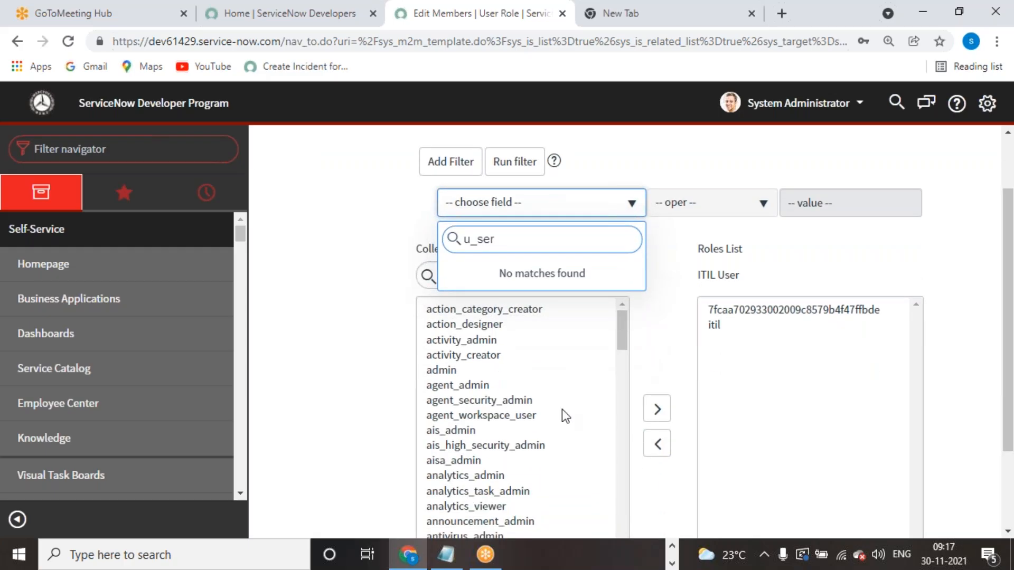
left_click(772, 258)
- Add u_servicenow_academy_user from a 'u_se' search to the Roles List, keeping the other role, and save
left_click(517, 275)
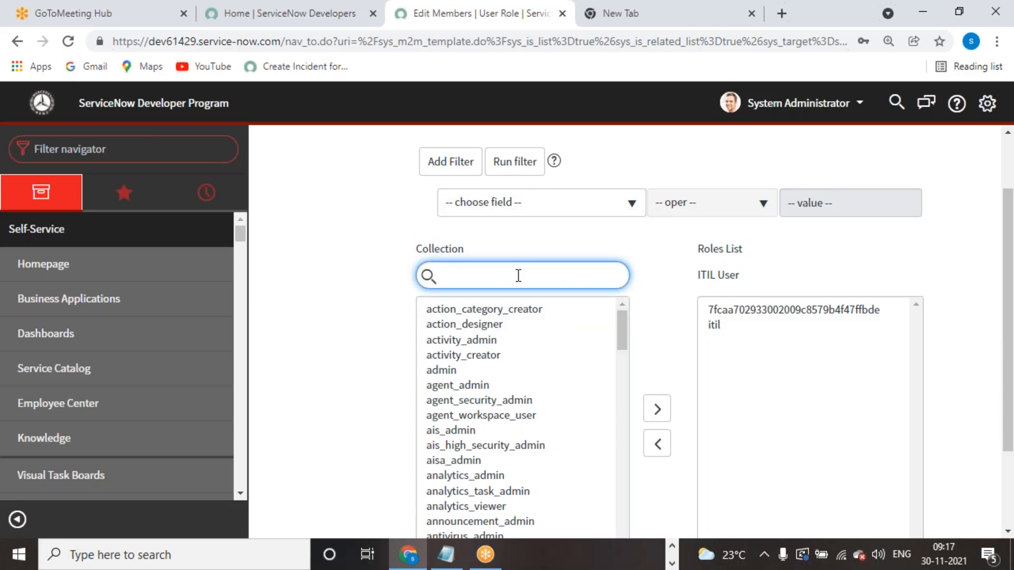
type("u_se")
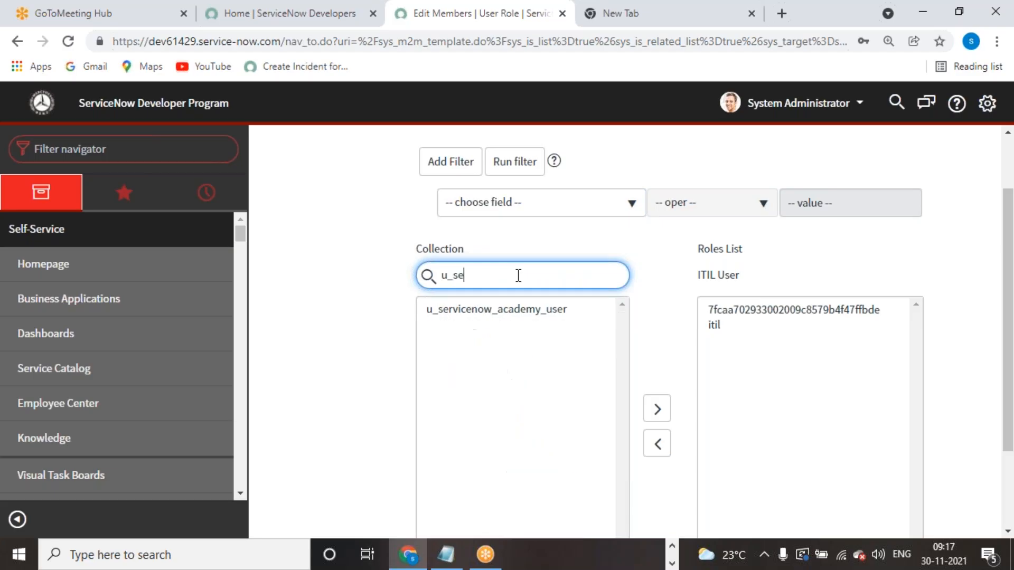
left_click(517, 311)
left_click(657, 409)
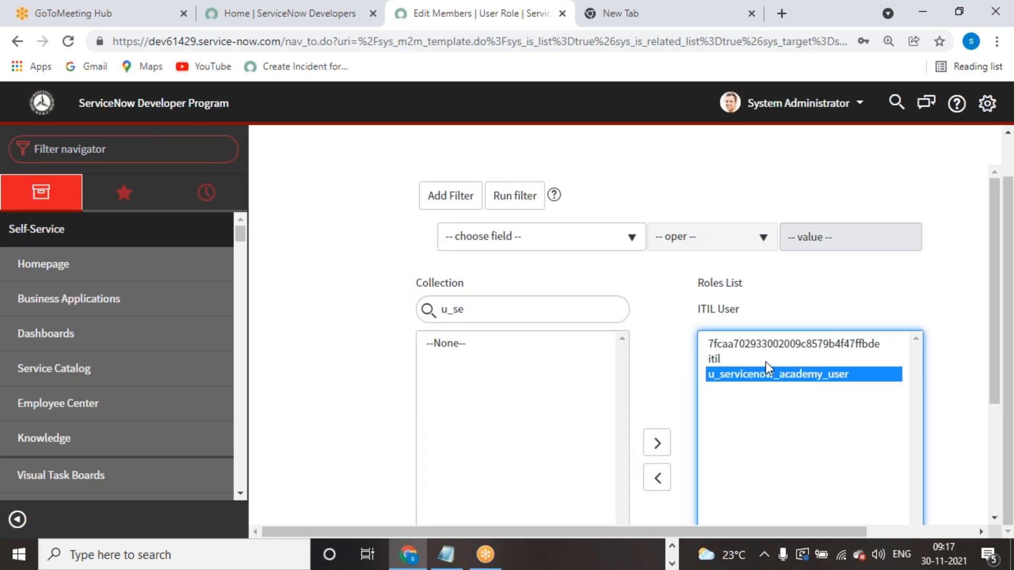
double_click(759, 343)
scroll(758, 338, "down", 1)
scroll(769, 407, "down", 2)
scroll(750, 386, "up", 3)
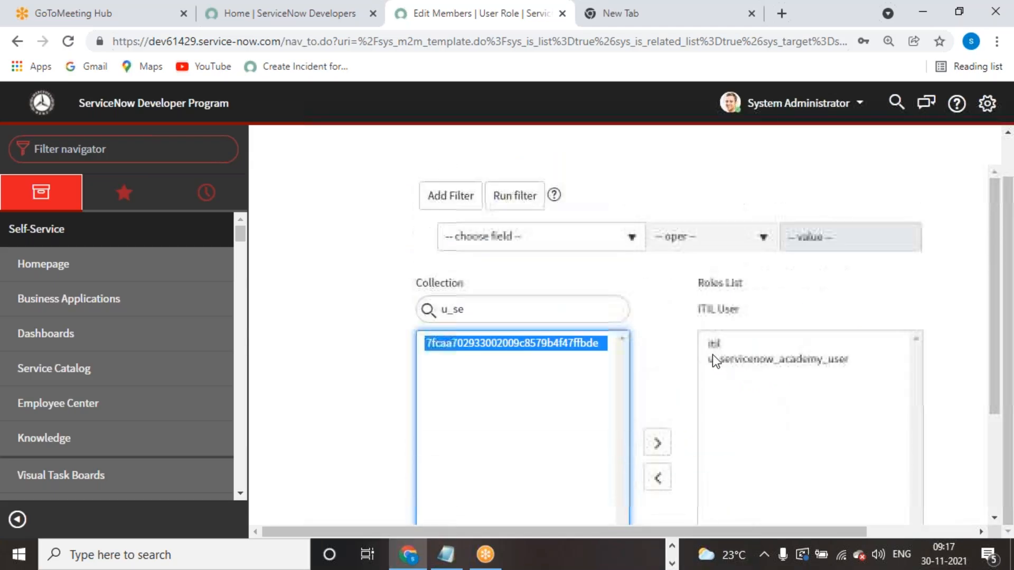
left_click(658, 441)
scroll(769, 422, "down", 3)
left_click(721, 468)
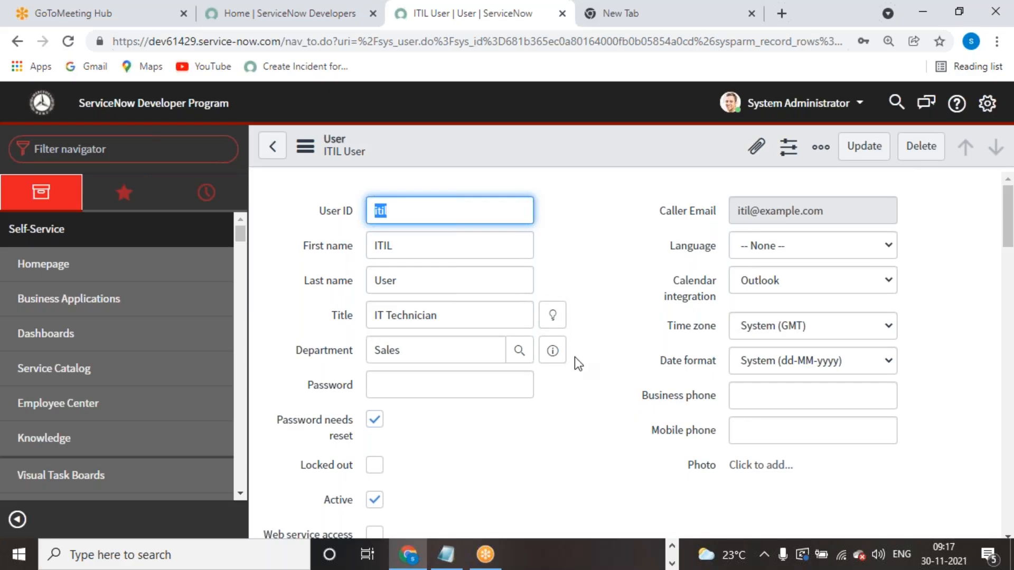
- Save the ITIL User record from the form header's context menu
left_click(628, 246)
right_click(620, 148)
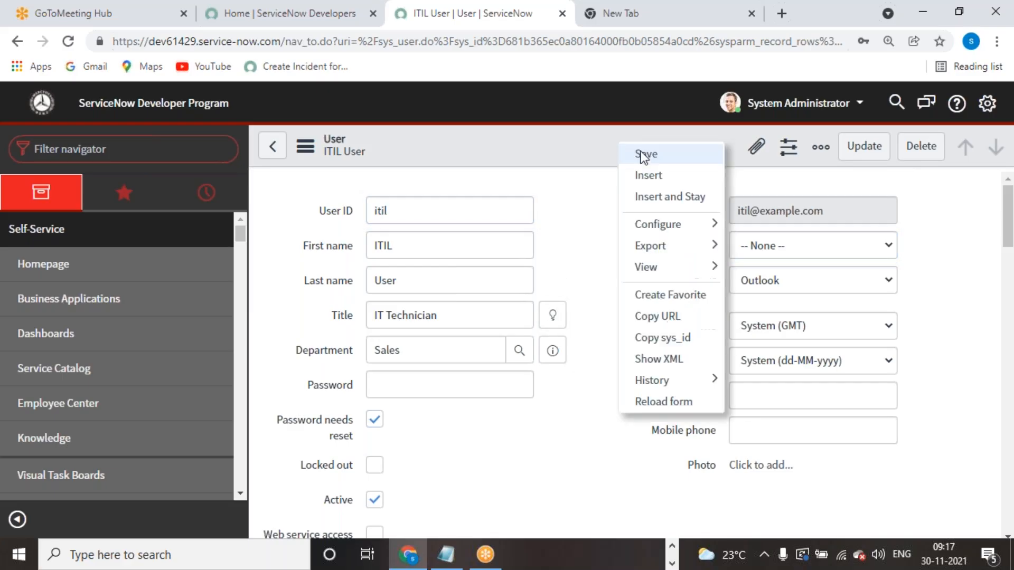
left_click(644, 154)
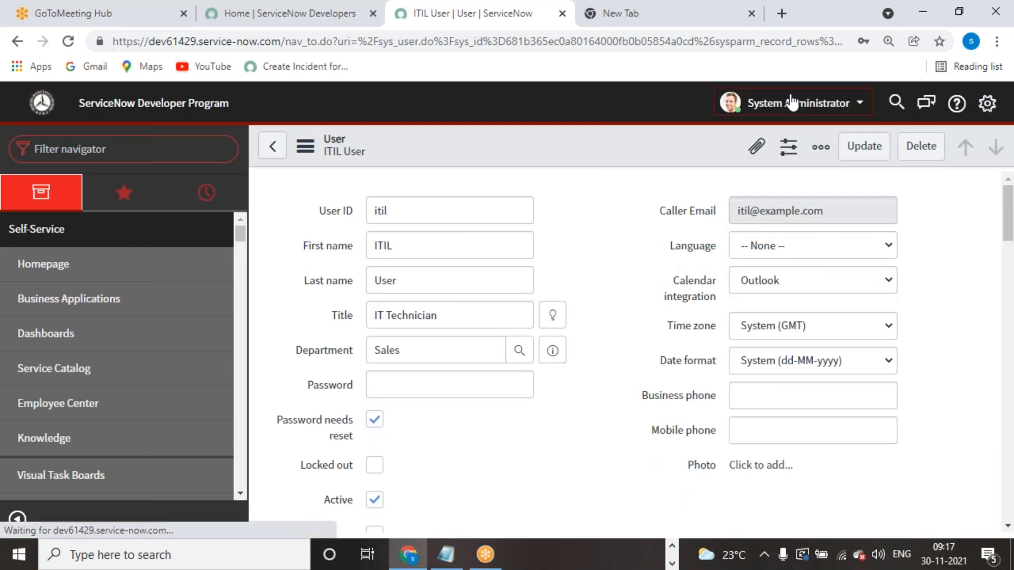
- Impersonate the ITIL User by searching 'itil' in the Impersonate User list
left_click(791, 102)
left_click(793, 155)
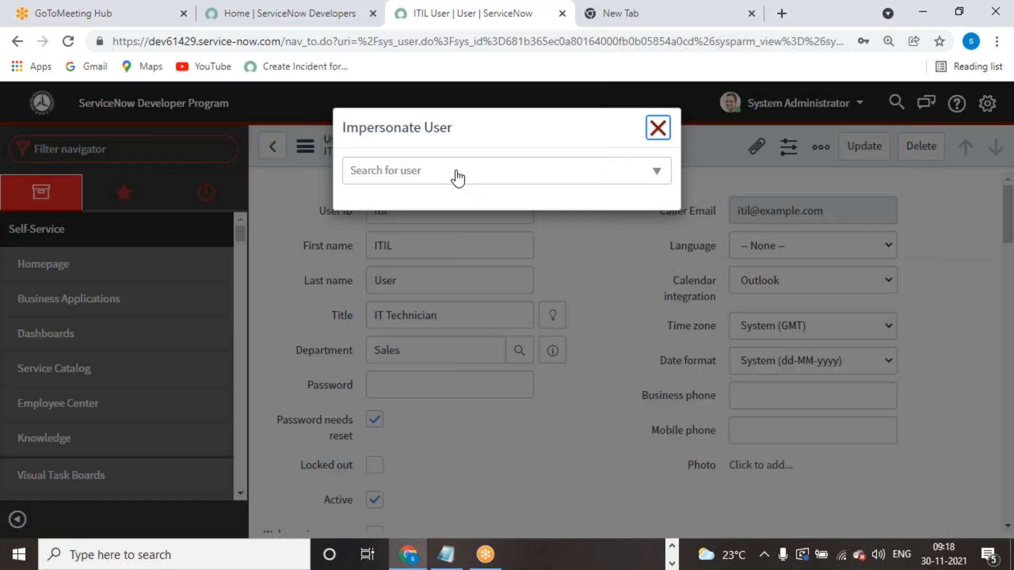
left_click(457, 178)
type("itil")
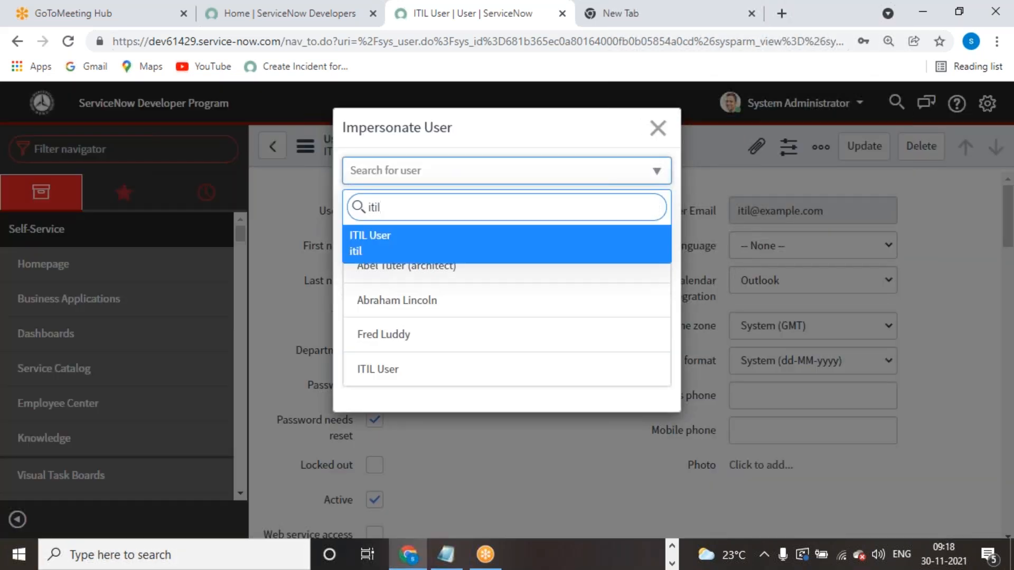
key("Return")
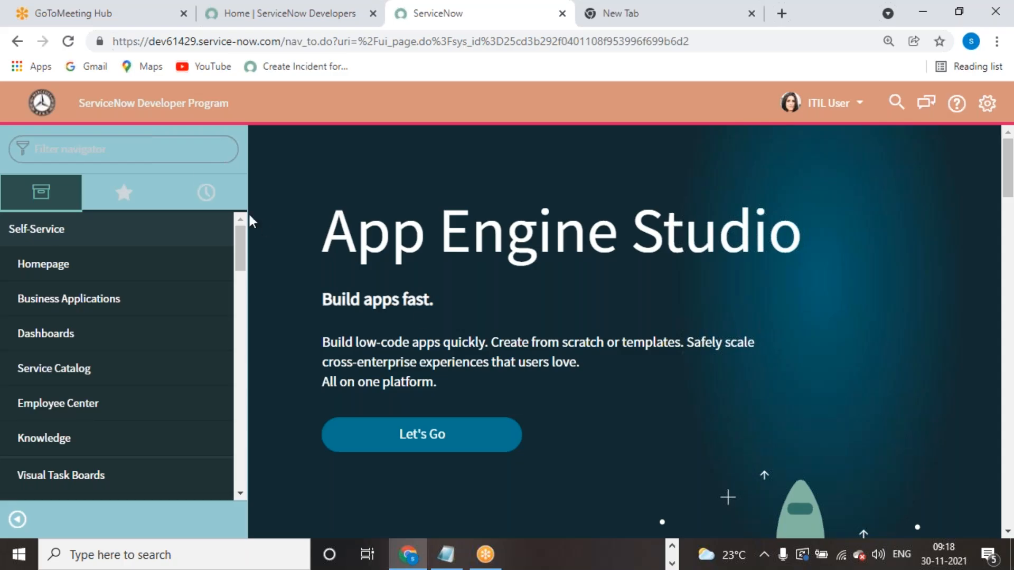
left_click(193, 161)
type("serv")
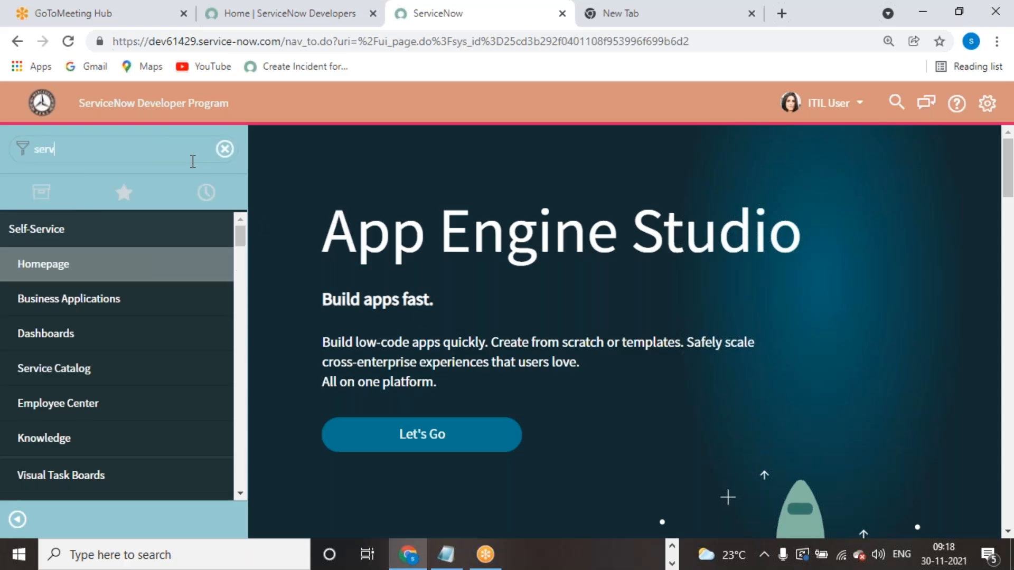
type("icenow")
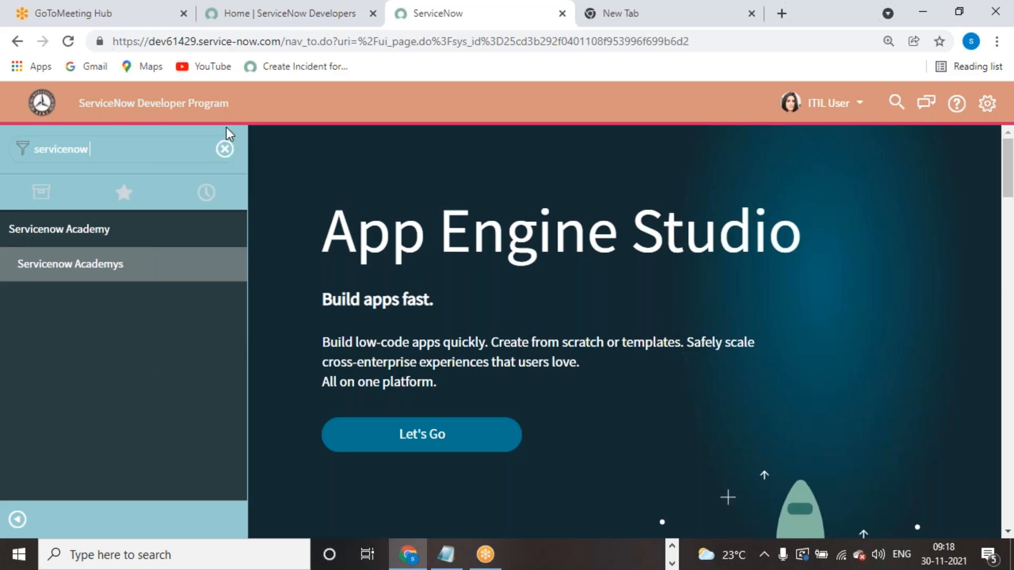
left_click(225, 149)
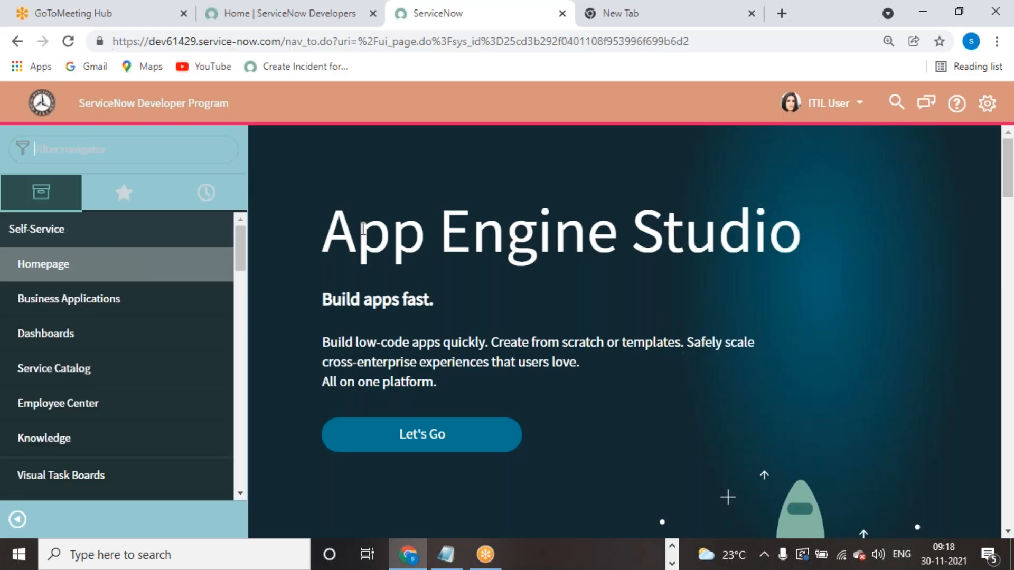
left_click(699, 27)
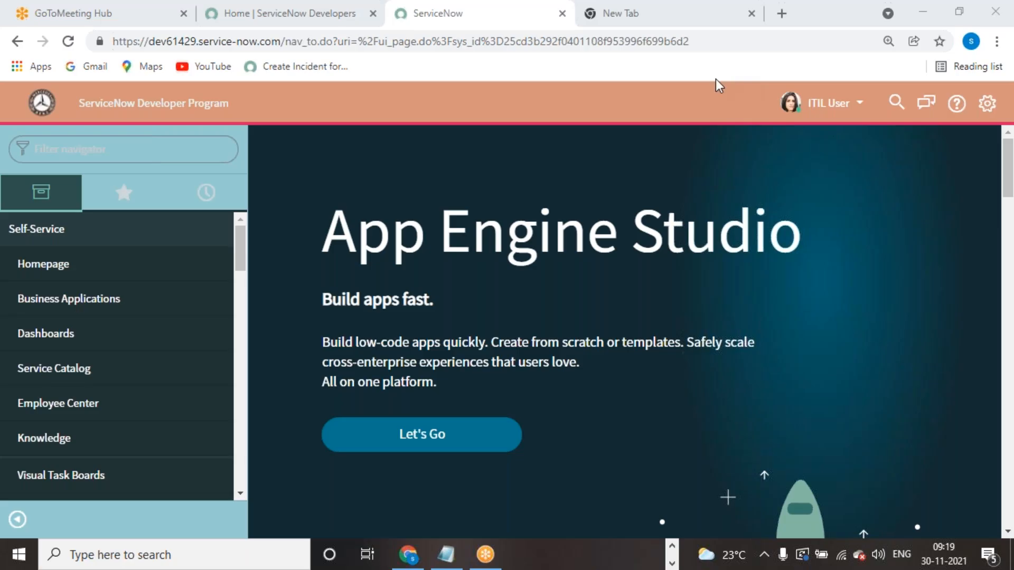
- Start impersonating another user, search 'ad', then close the user list
left_click(208, 161)
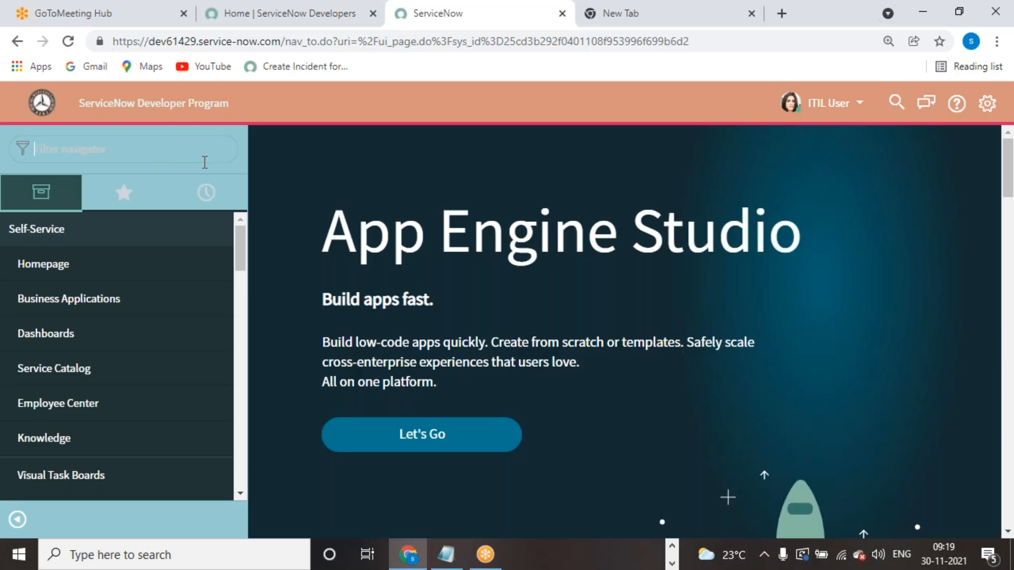
left_click(825, 104)
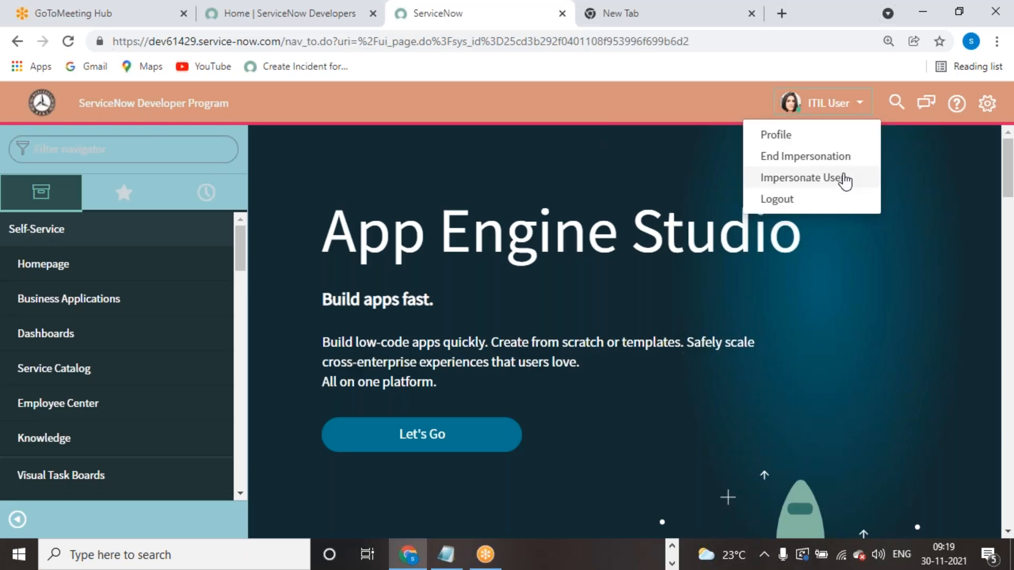
left_click(802, 179)
left_click(539, 164)
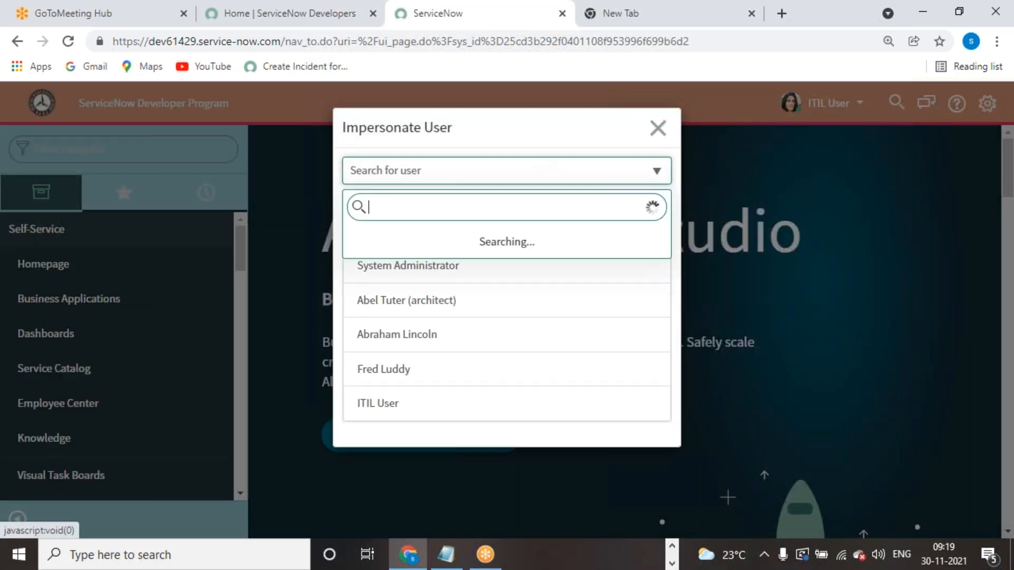
type("ad")
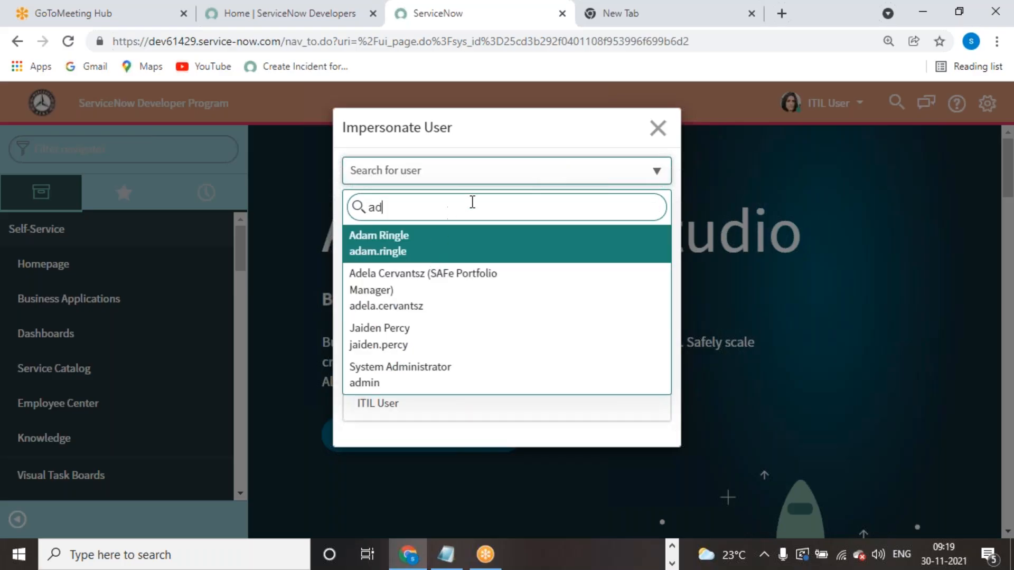
left_click(664, 129)
- Cancel the dialog and choose End Impersonation to return to System Administrator
left_click(805, 111)
left_click(812, 108)
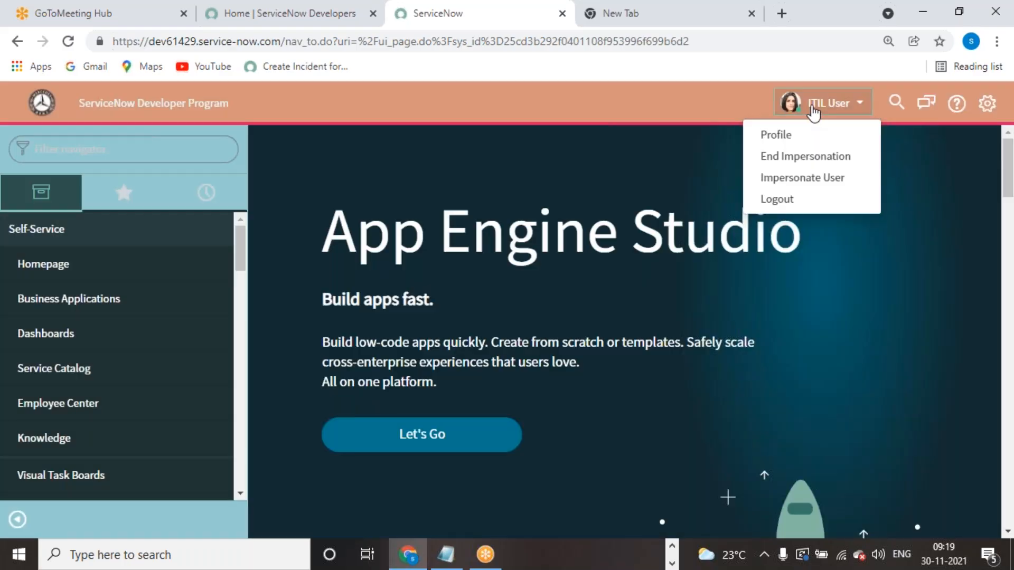
left_click(804, 156)
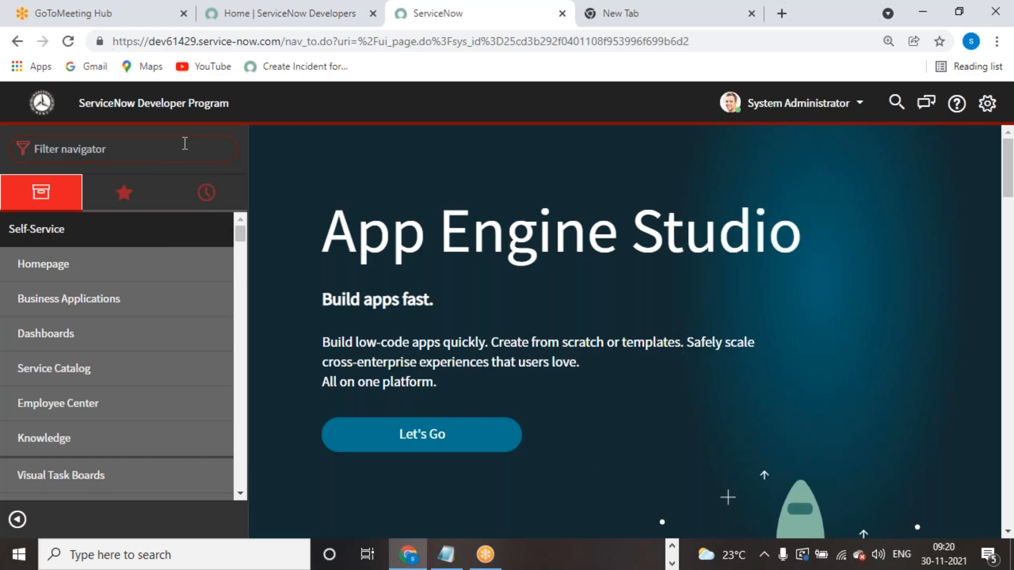
- Filter the navigator for 'incident' and open Configure > Security Rules from a new incident form
type("incident")
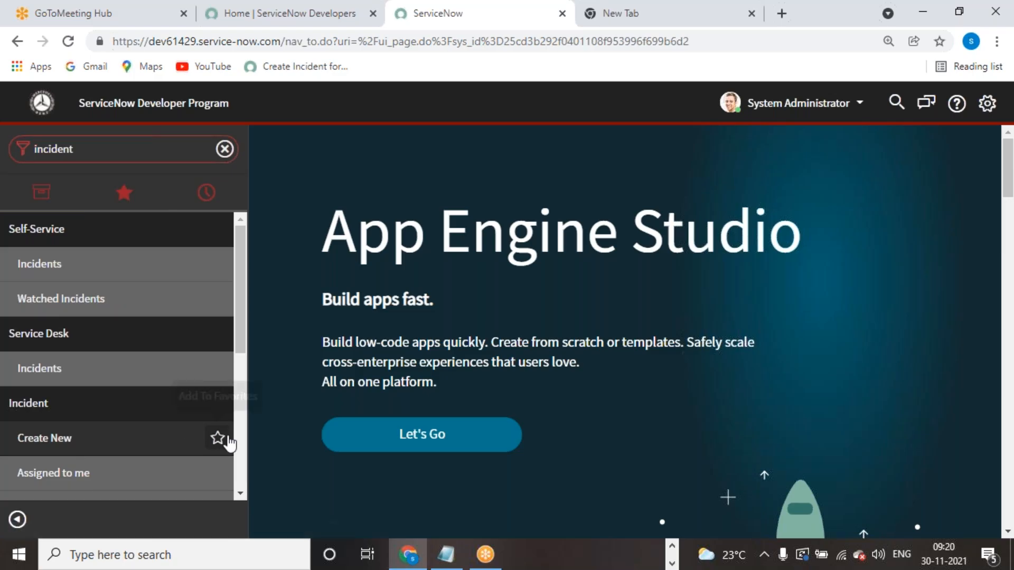
scroll(159, 441, "down", 2)
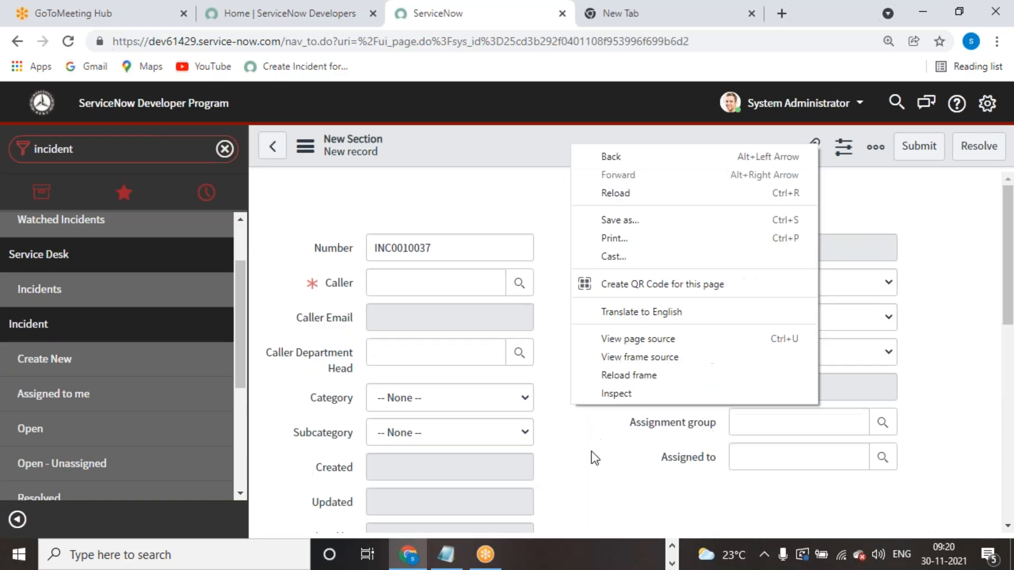
right_click(591, 141)
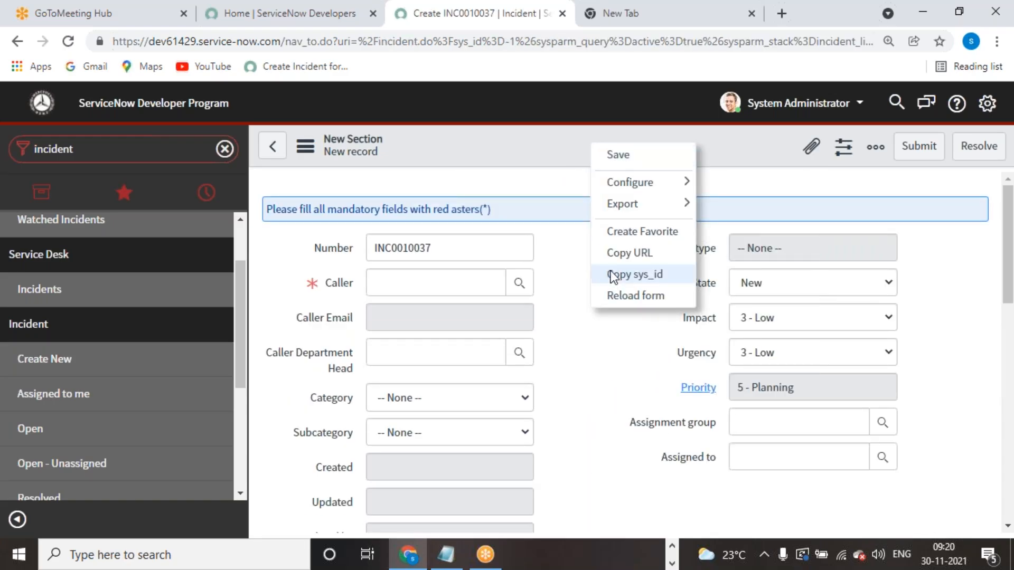
mouse_move(671, 185)
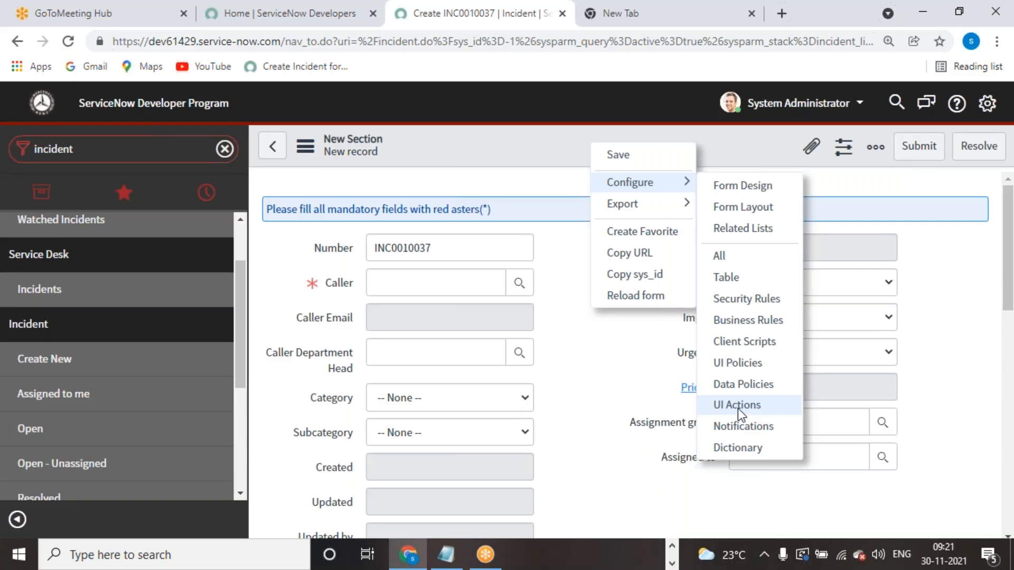
left_click(765, 303)
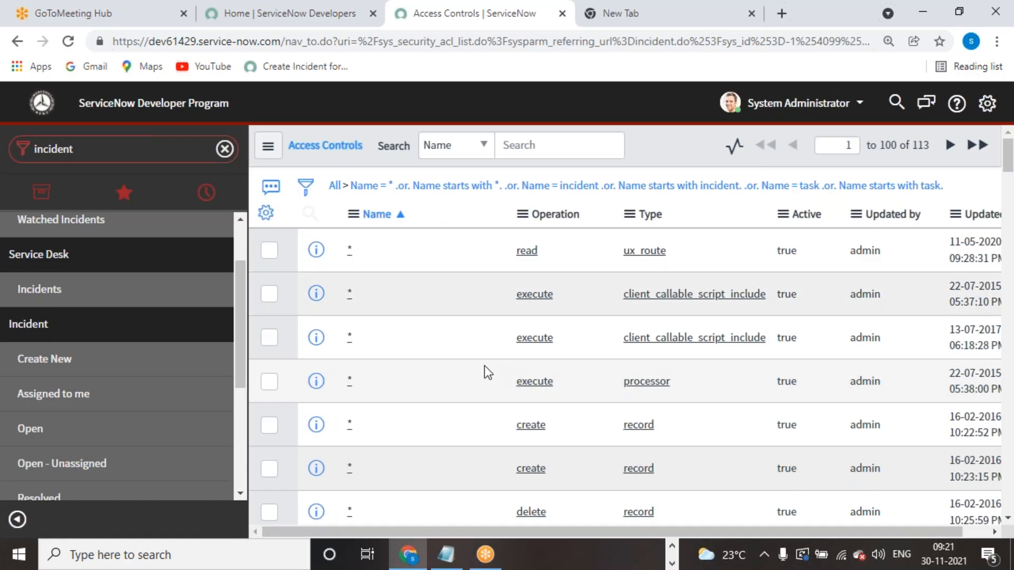
- Clear the filter to All, search Name for 'incident', and scroll the 78 matching rules
scroll(483, 365, "down", 6)
scroll(483, 366, "up", 6)
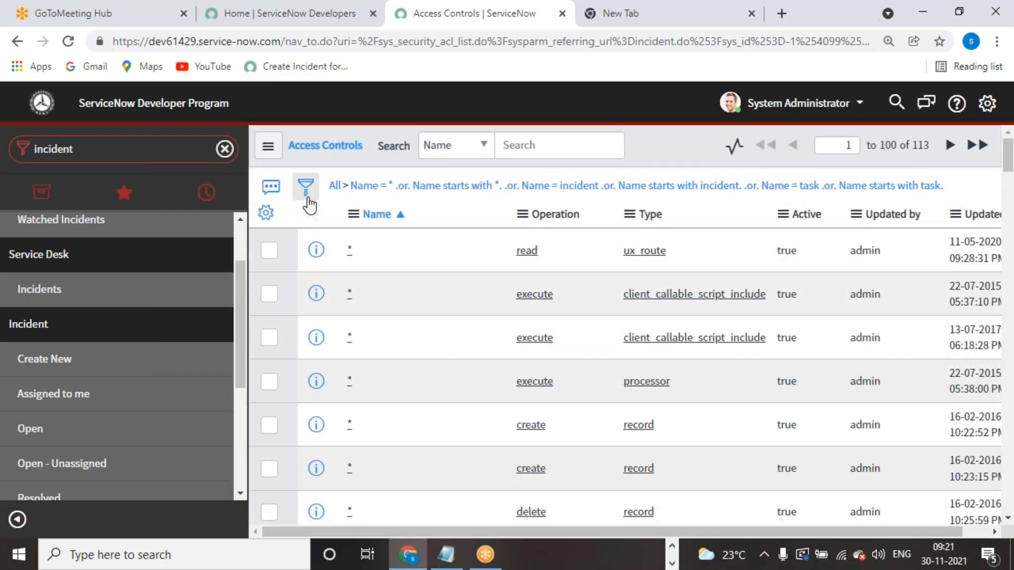
left_click(342, 188)
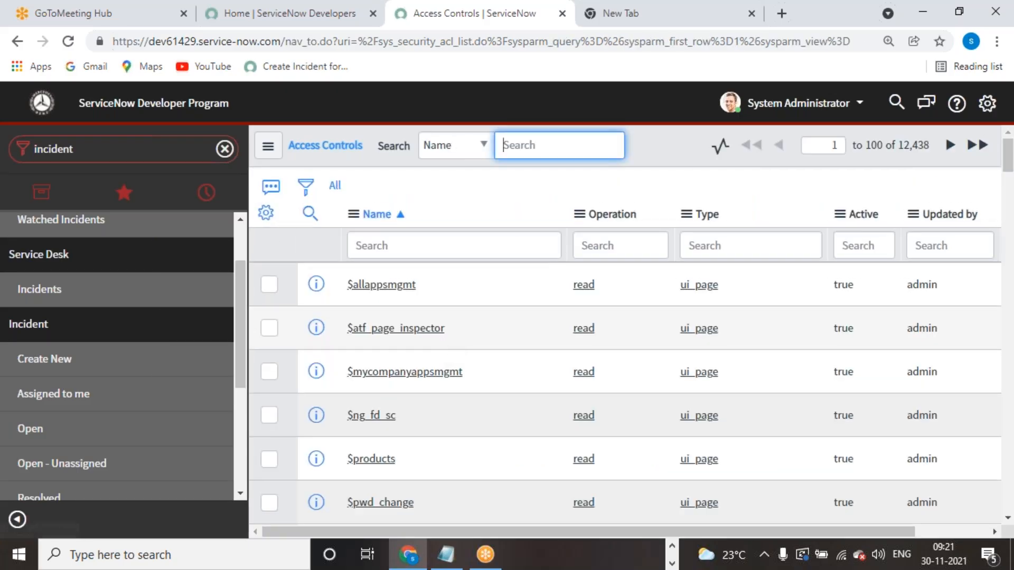
left_click(399, 244)
type("incident")
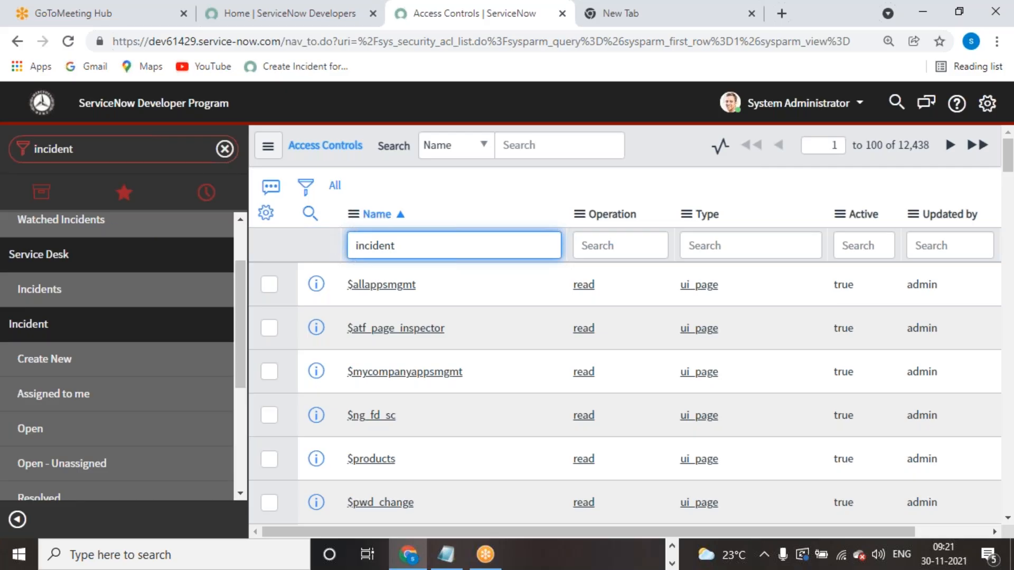
key("Return")
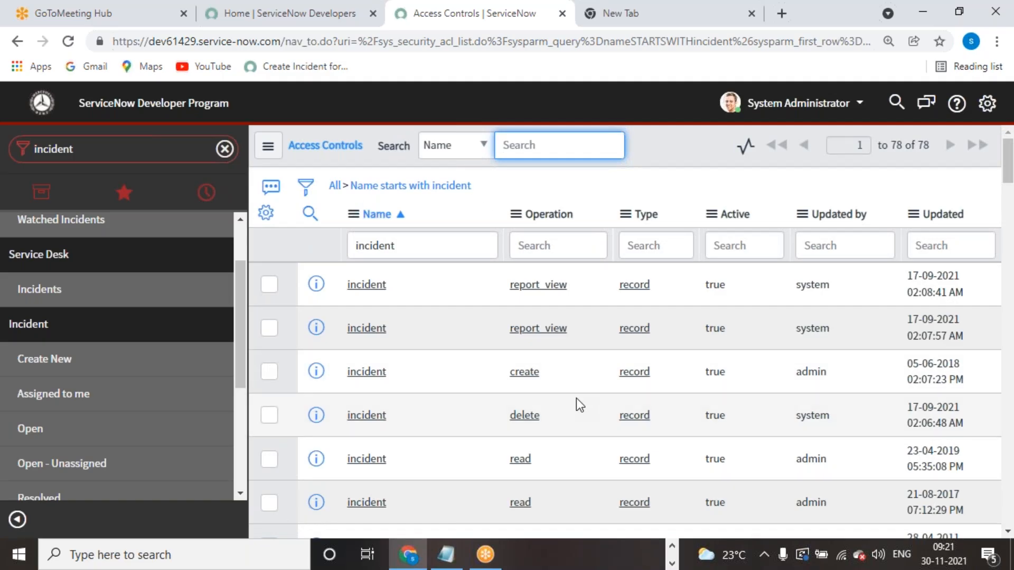
scroll(576, 398, "down", 15)
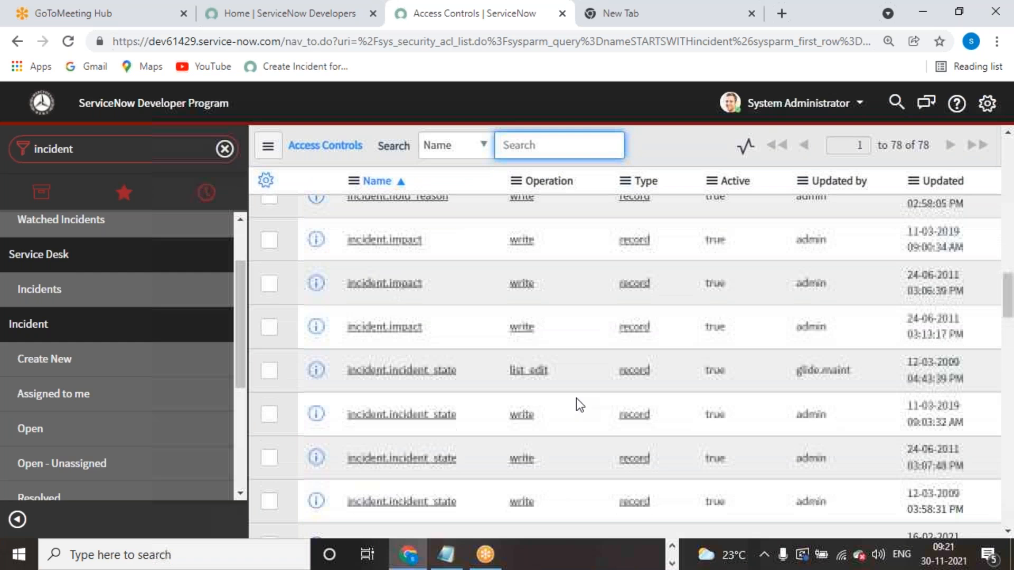
scroll(576, 398, "down", 10)
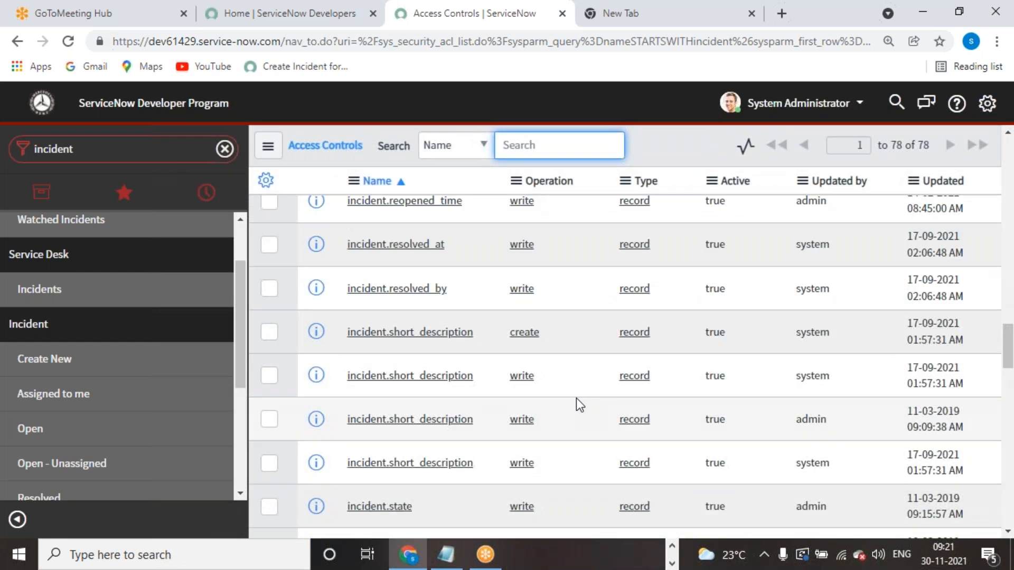
scroll(575, 398, "down", 10)
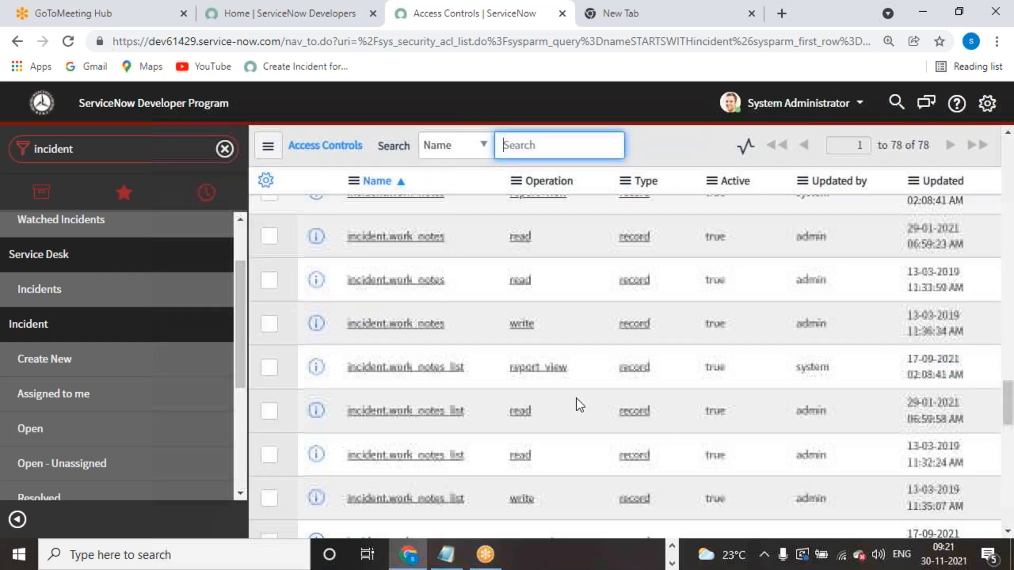
scroll(576, 399, "down", 8)
scroll(575, 398, "up", 6)
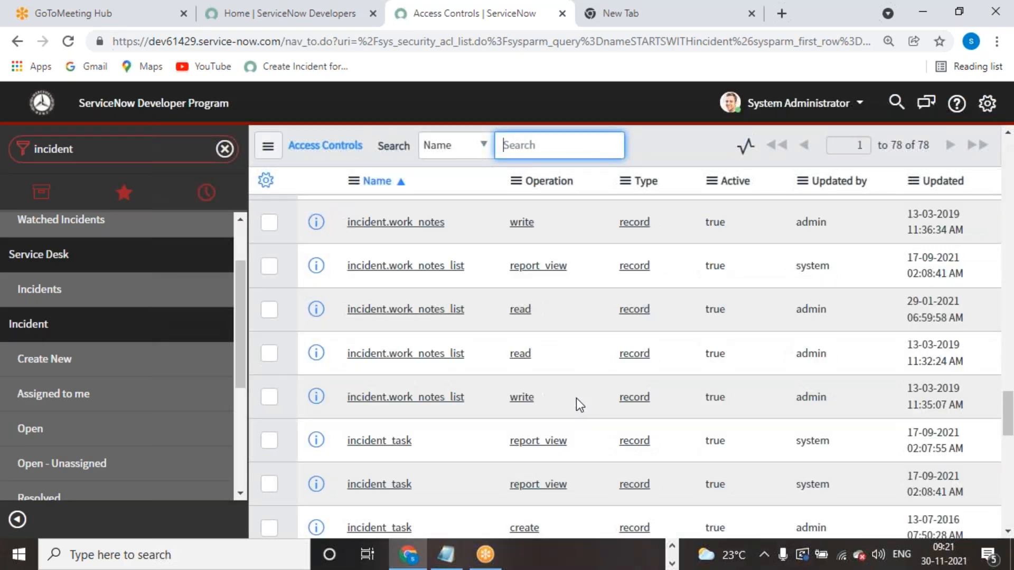
scroll(576, 398, "up", 8)
left_click(455, 563)
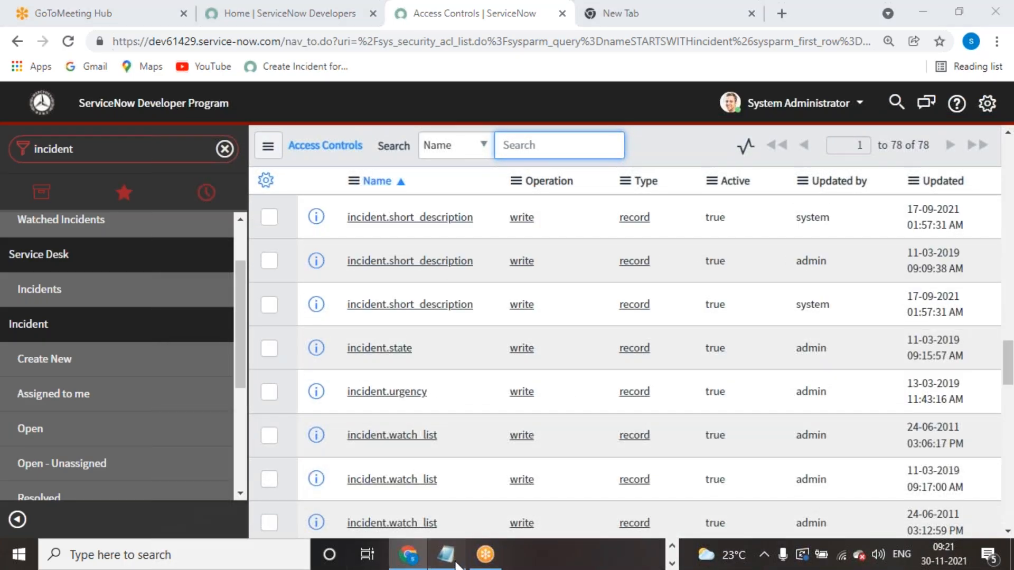
- Replace the Notepad notes with 'Table' and 'Field Level' on separate lines
key("ctrl+a")
key("Delete")
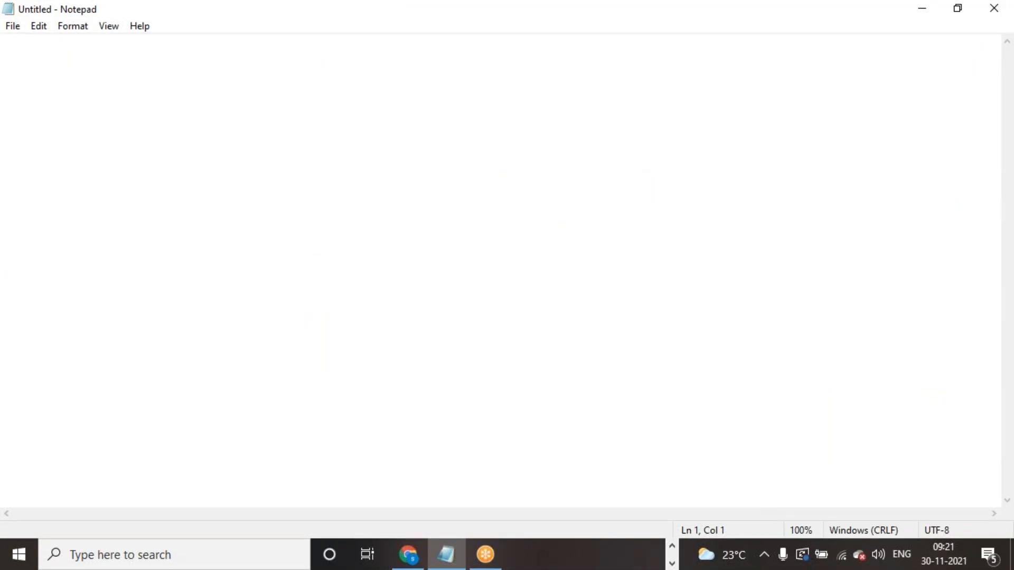
key("Return")
key("Return")
key("Return")
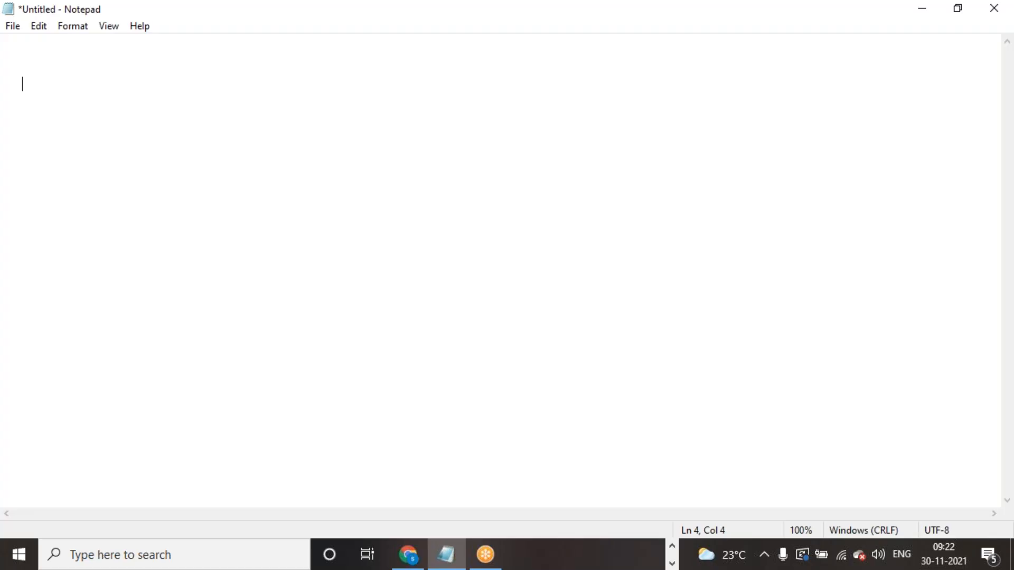
type("Tbale")
key("BackSpace")
key("BackSpace")
key("BackSpace")
key("BackSpace")
key("BackSpace")
type("able")
key("Return")
type("Field ")
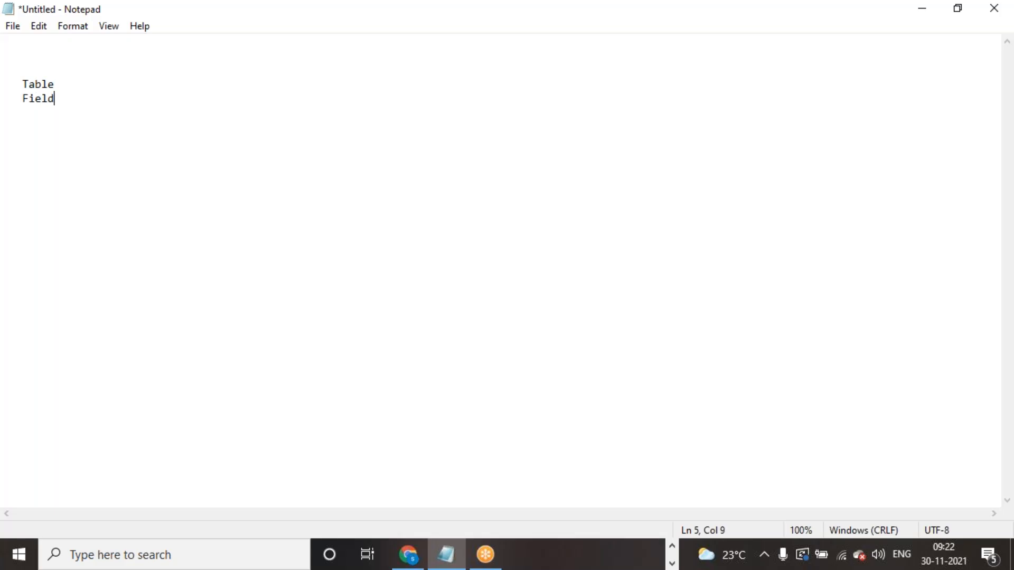
type("Level")
left_click(72, 85)
key("Return")
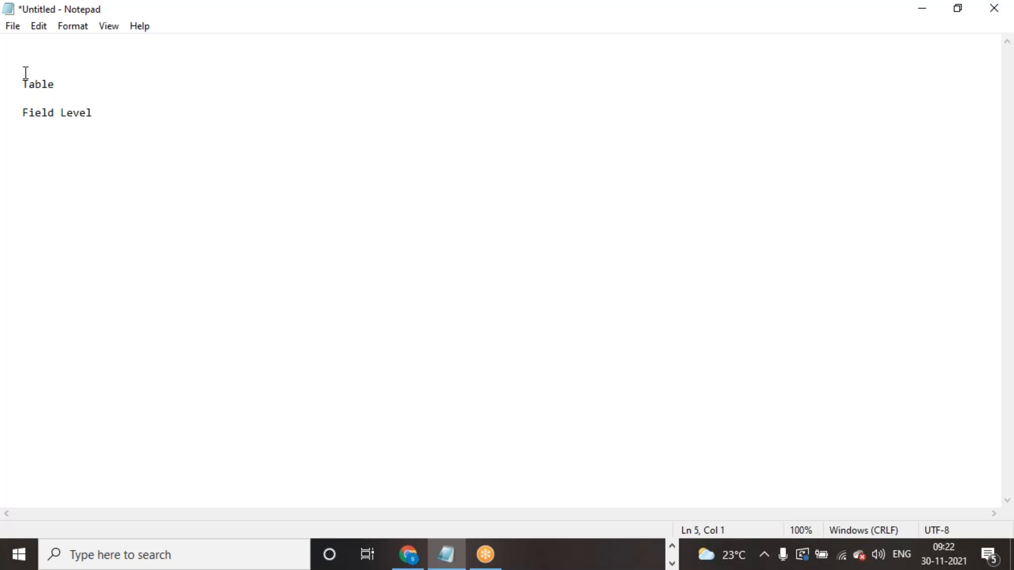
- Highlight and deselect the Table and Field Level lines, leaving the caret after Field Level
left_click_drag(21, 110, 115, 122)
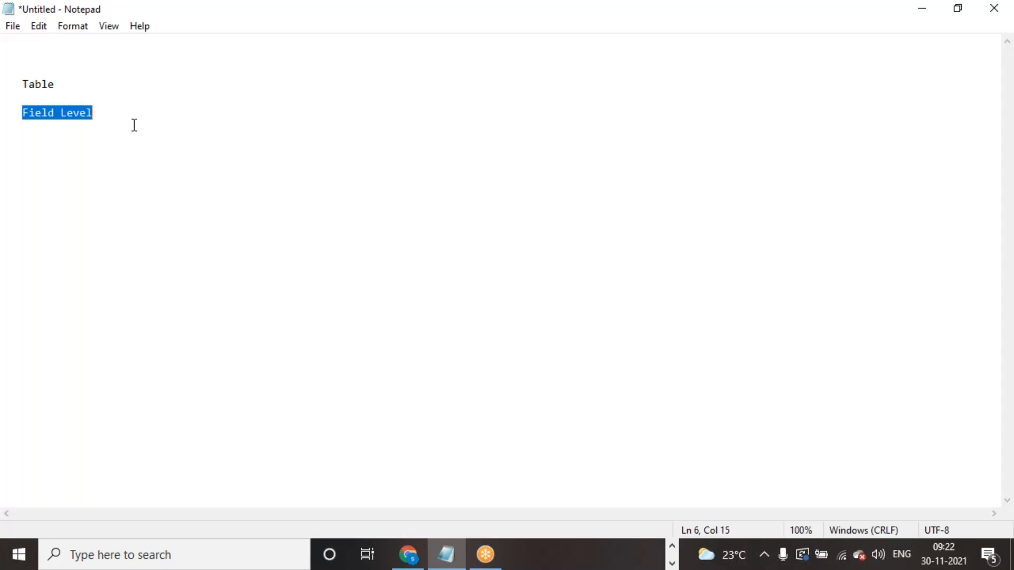
left_click(116, 85)
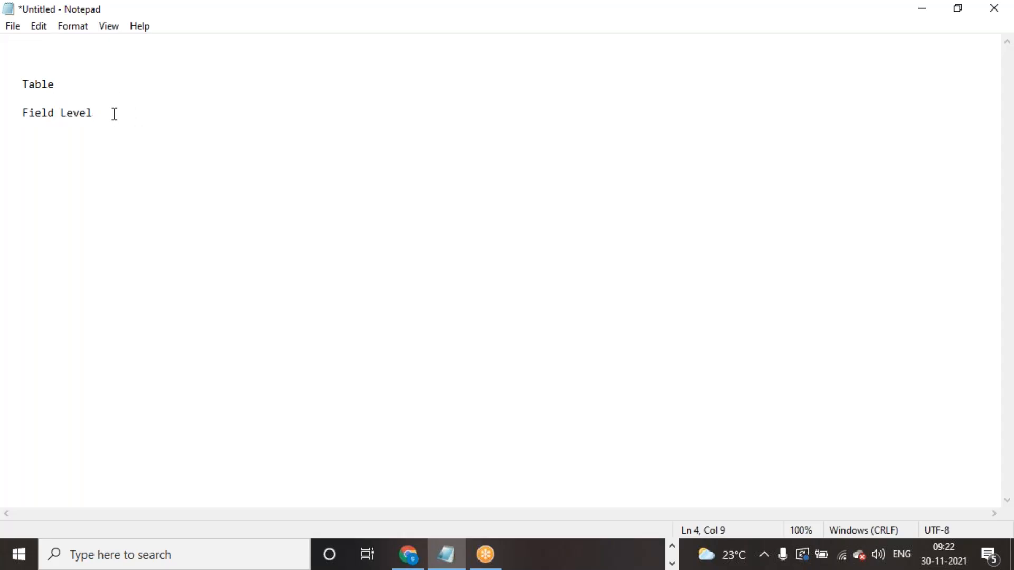
left_click_drag(82, 86, 103, 121)
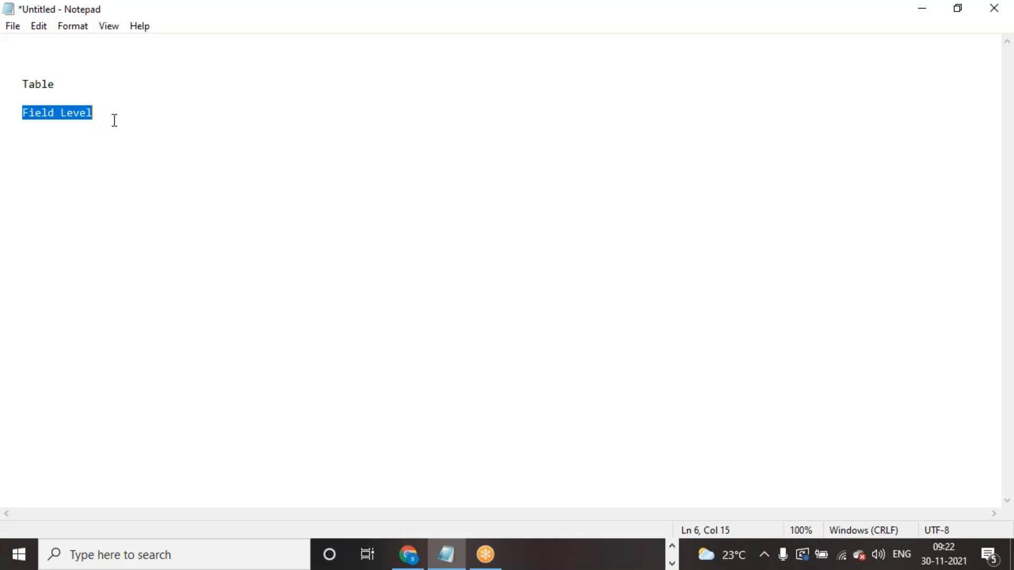
left_click(124, 134)
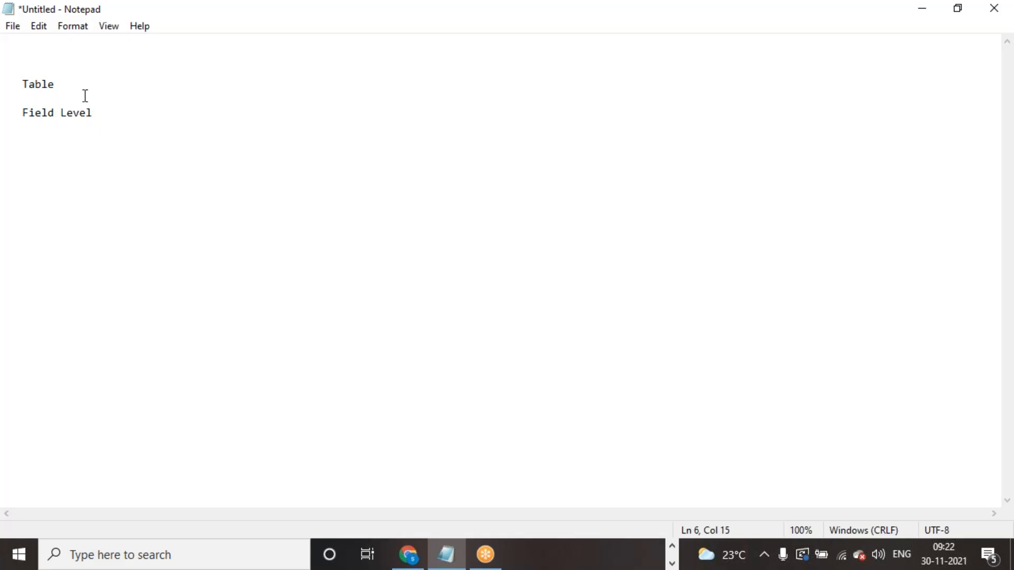
left_click_drag(23, 112, 93, 112)
left_click(101, 176)
left_click_drag(23, 82, 64, 85)
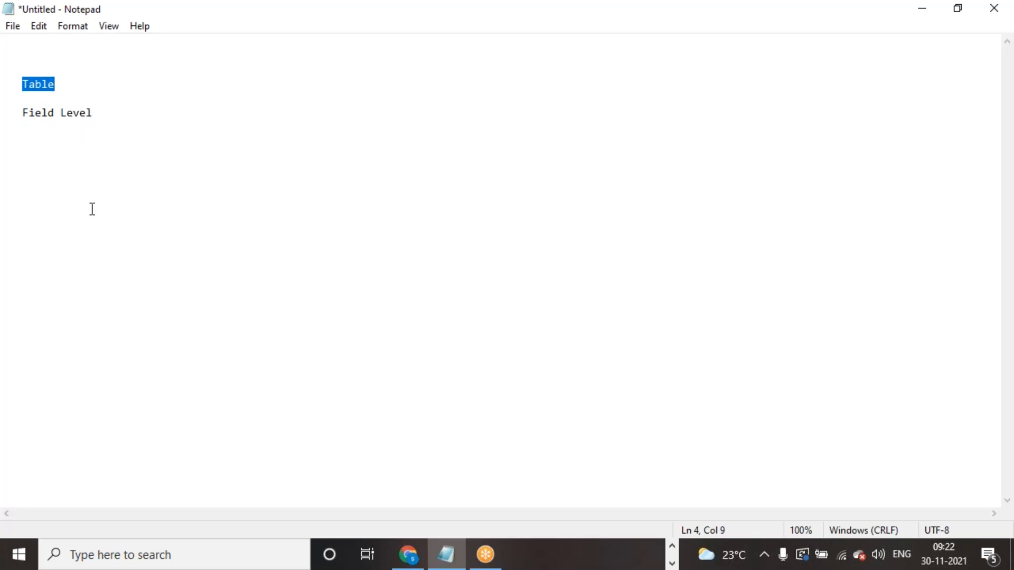
left_click(42, 83)
left_click(88, 131)
left_click_drag(22, 112, 104, 112)
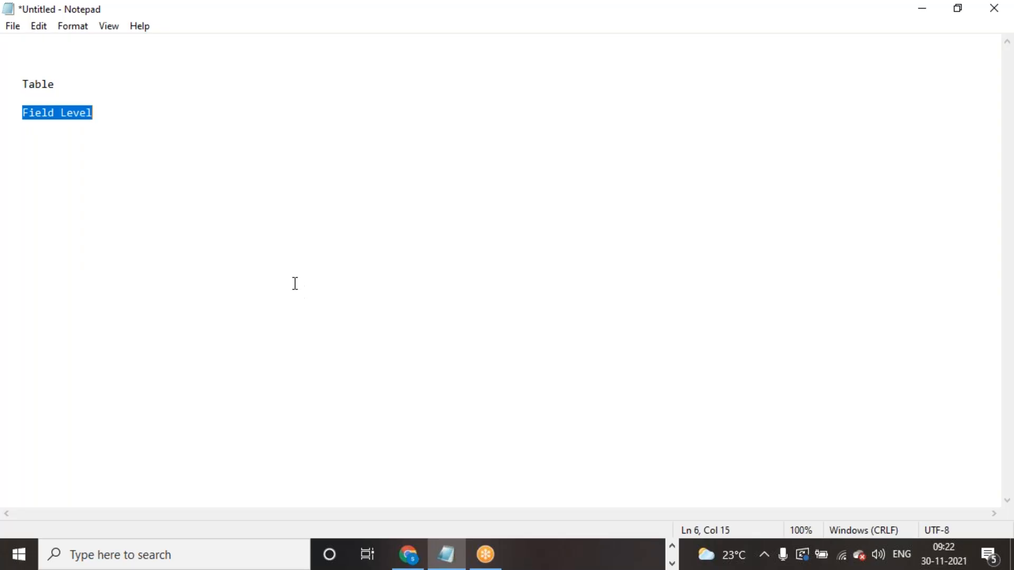
left_click(61, 163)
left_click_drag(23, 112, 97, 113)
left_click(100, 112)
- Add Role, Condition and Scripting lines, then an 'Order Of Excecution ACL RUle' heading
key("Return")
key("Return")
key("Return")
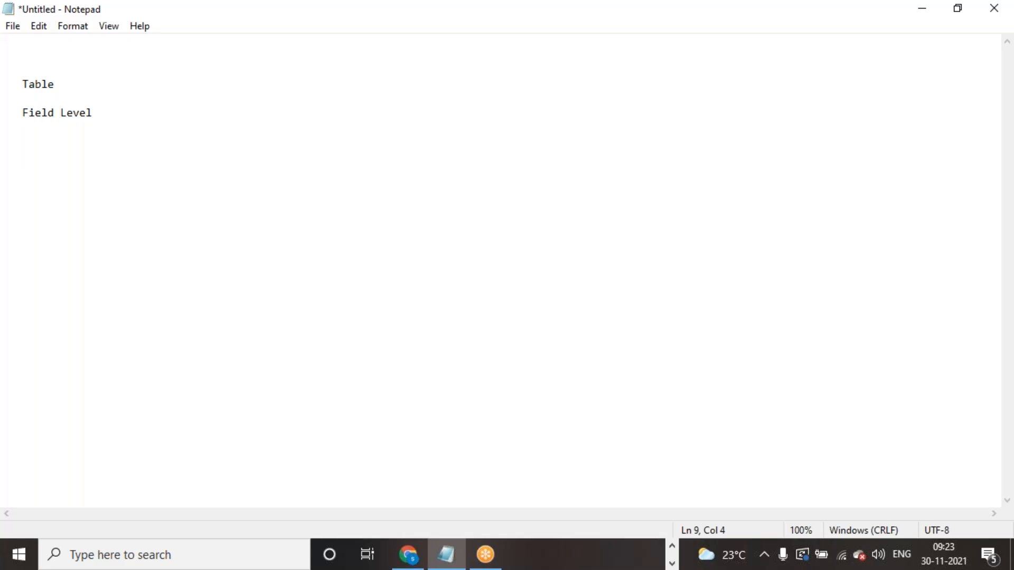
type("Role")
key("Return")
type("Condition")
key("Return")
type("Scripting")
key("Return")
key("Return")
key("Return")
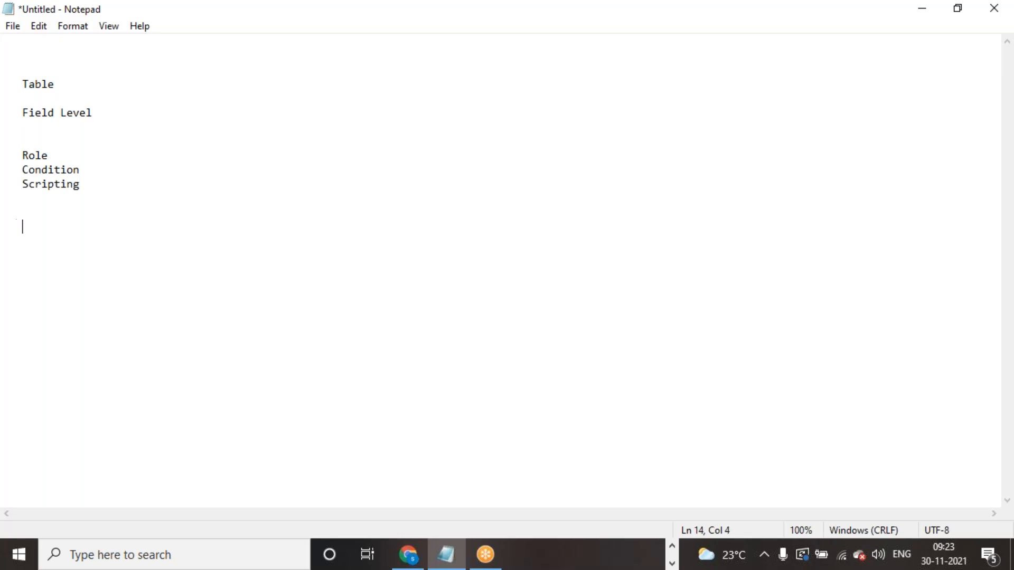
type("Order")
type(" Of Exce")
type("cuti")
type("on ")
type("AC")
type("L R")
key("BackSpace")
type("RUle")
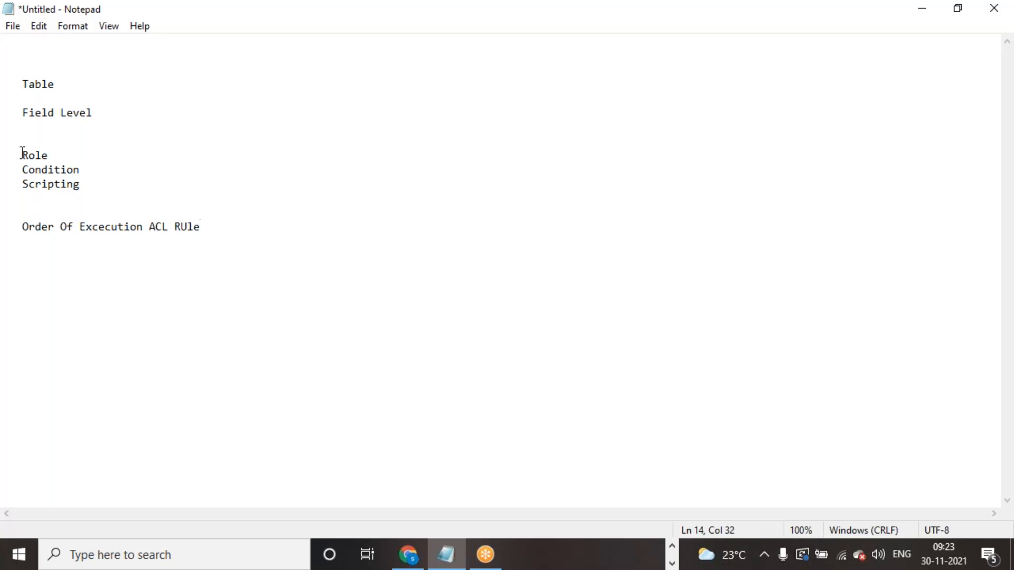
- Highlight the Role, Condition and Scripting lines, then check the taskbar for the browser
left_click_drag(23, 155, 67, 158)
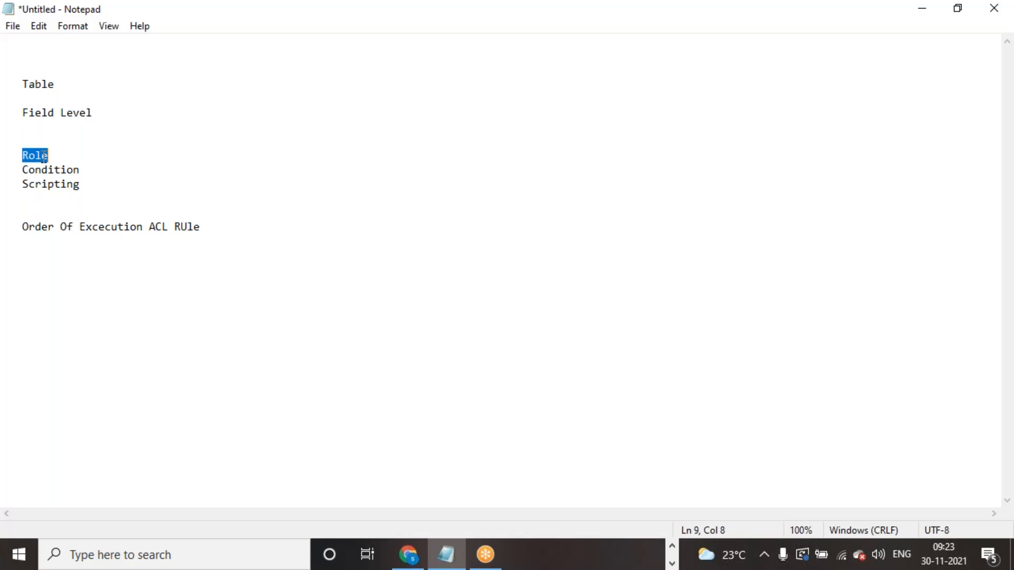
left_click(32, 155)
left_click_drag(22, 154, 25, 188)
left_click(84, 168)
left_click(46, 170)
left_click(97, 191)
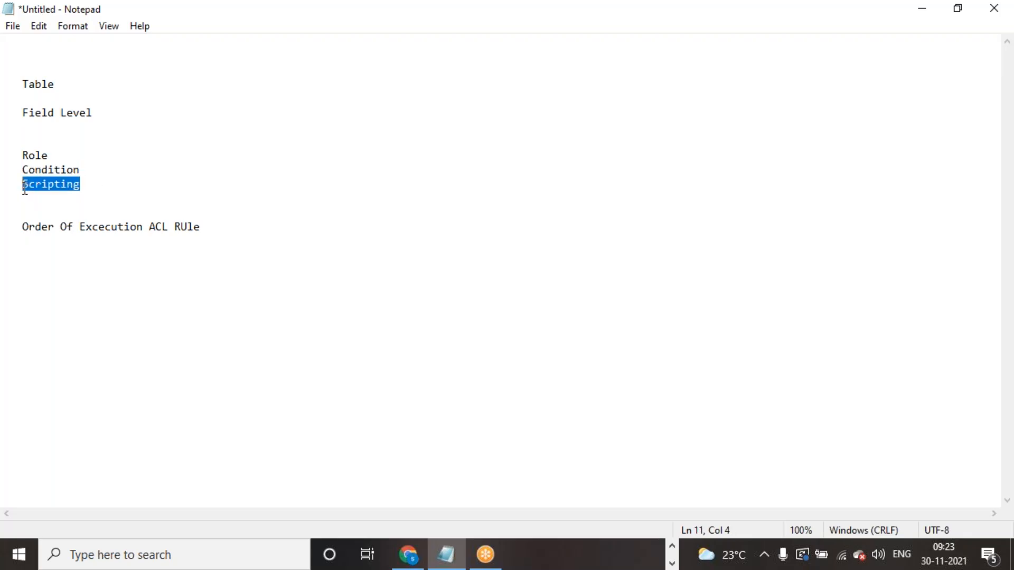
left_click(81, 193)
left_click(61, 169)
left_click_drag(16, 154, 98, 180)
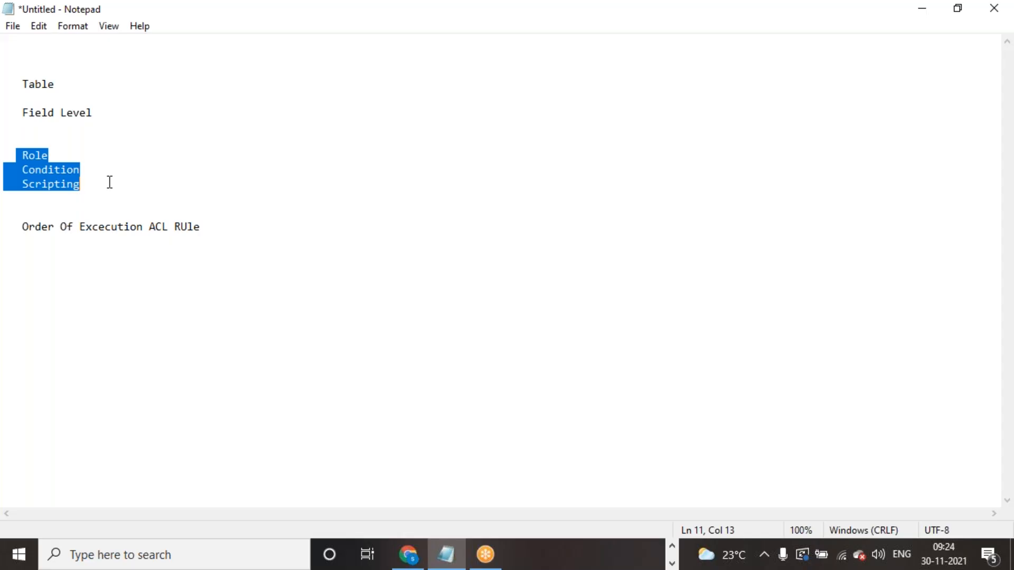
left_click(672, 546)
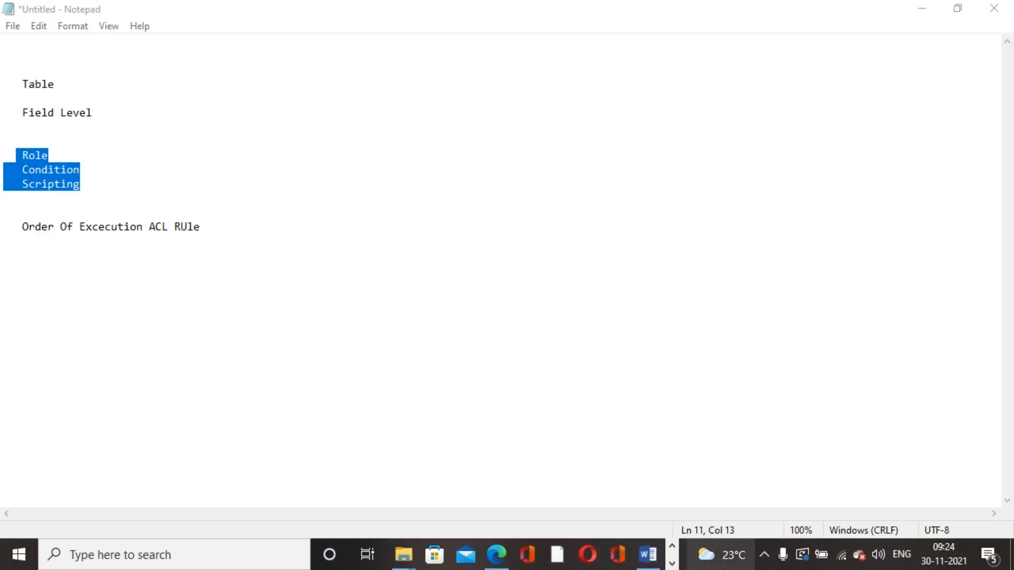
left_click(672, 545)
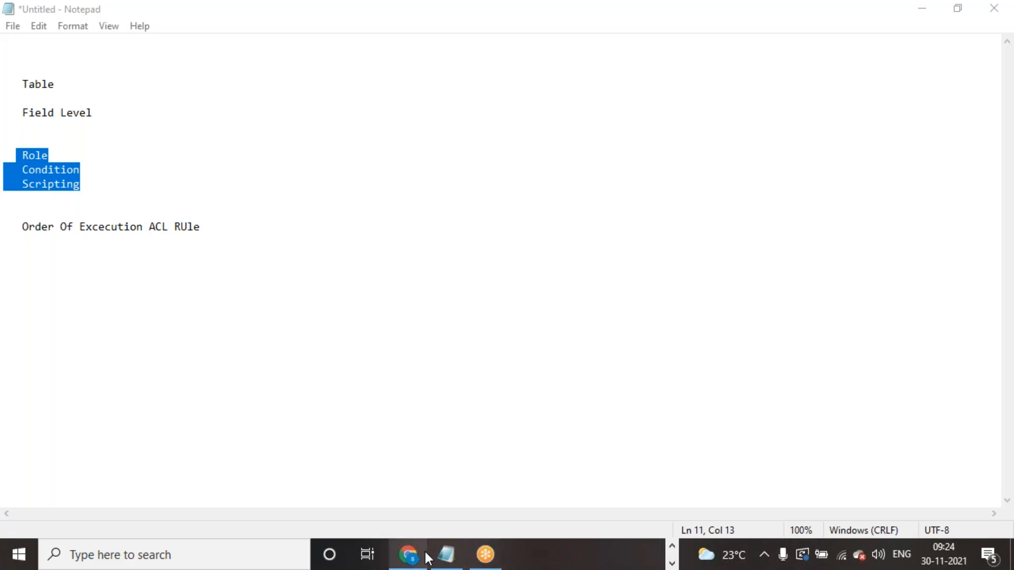
- Back in the browser, filter Access Controls to only rules named exactly incident
left_click(415, 555)
scroll(513, 455, "up", 5)
scroll(512, 455, "up", 15)
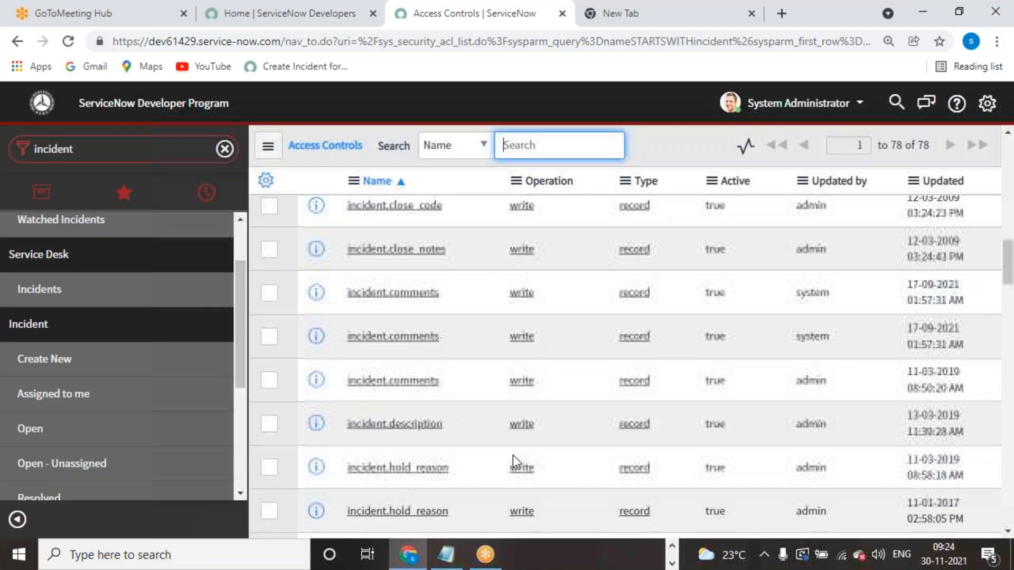
scroll(495, 443, "down", 2)
scroll(495, 443, "up", 2)
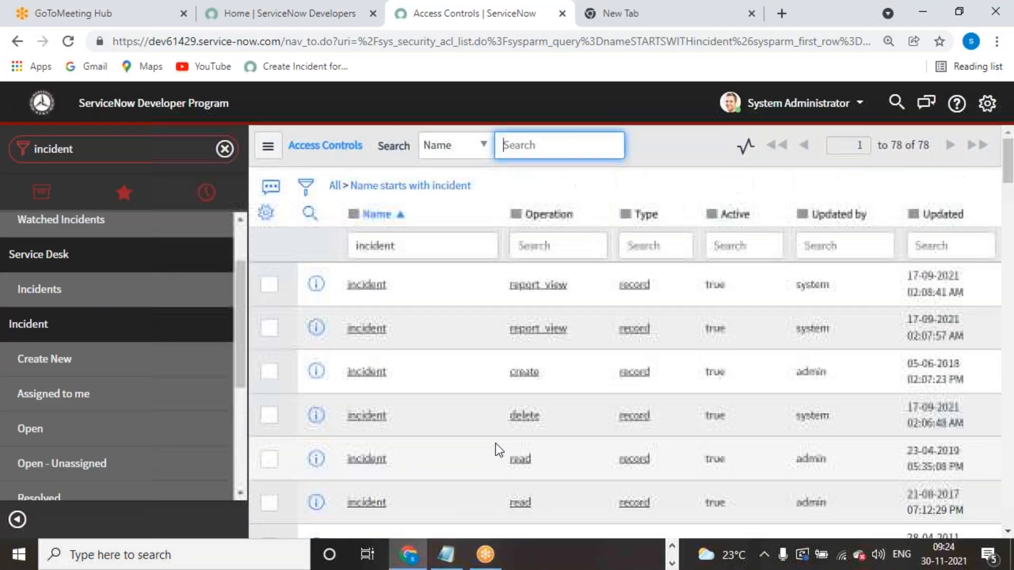
right_click(370, 376)
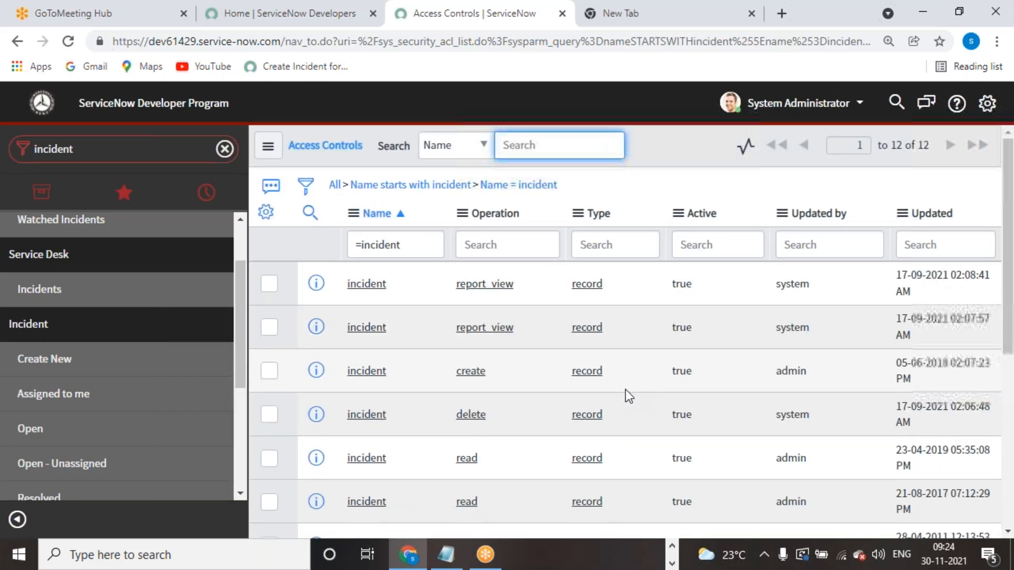
- Review the 12 incident create, delete, read and write rules, then open the 03-03-2021 write rule
scroll(625, 389, "down", 5)
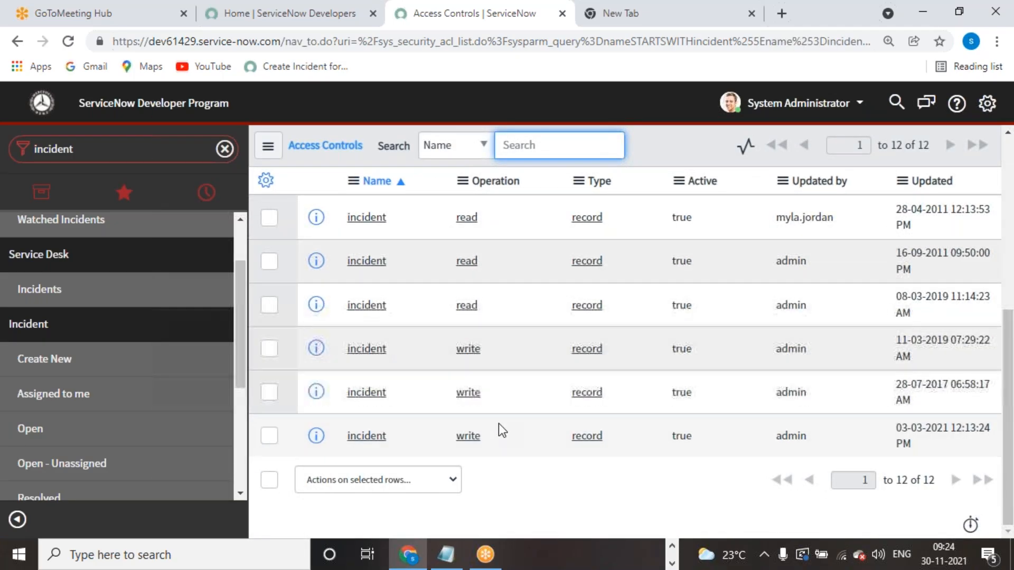
scroll(484, 429, "up", 2)
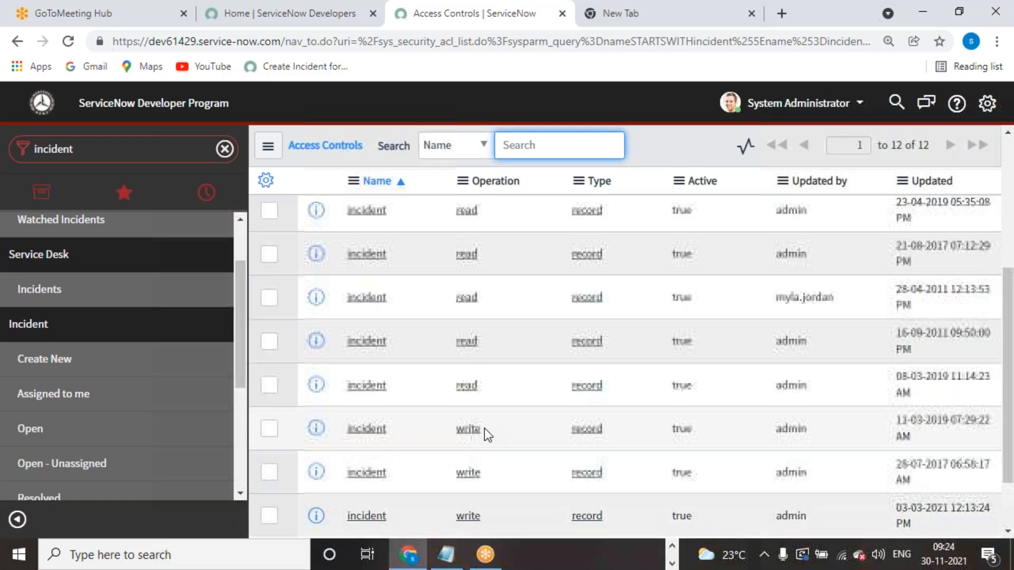
scroll(484, 429, "up", 2)
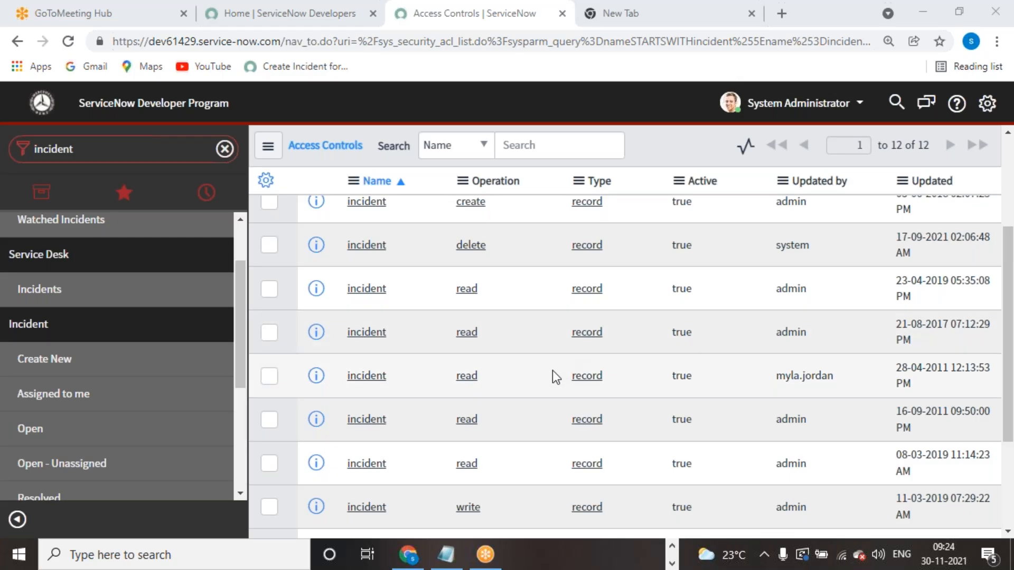
scroll(529, 418, "down", 3)
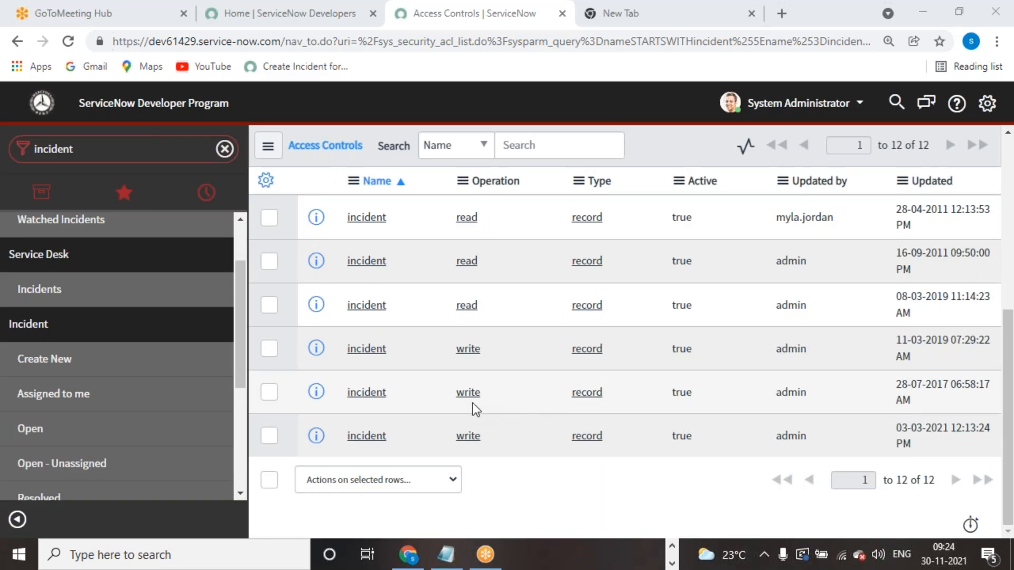
scroll(474, 403, "up", 2)
scroll(473, 404, "down", 2)
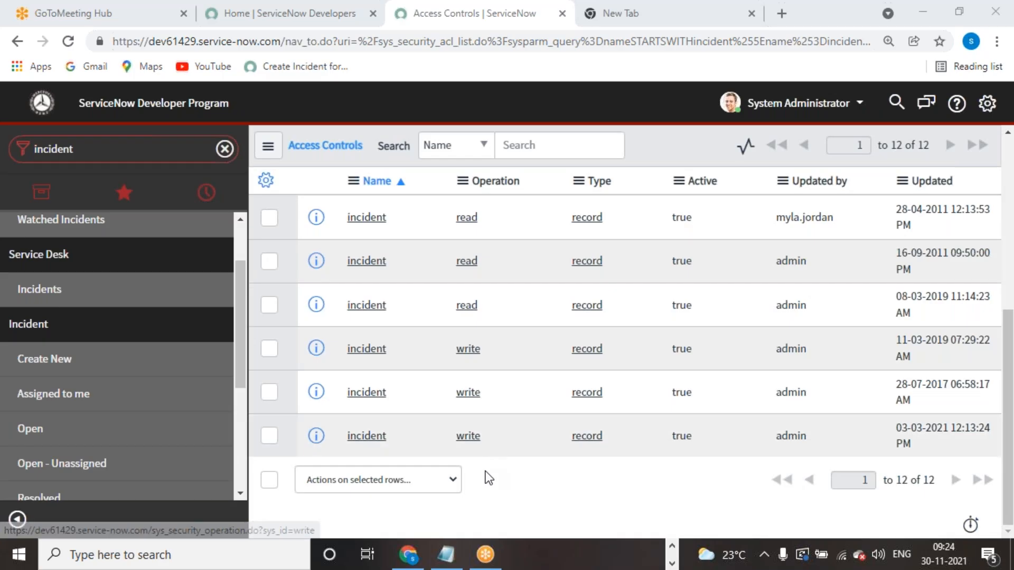
scroll(486, 471, "up", 2)
scroll(478, 327, "up", 4)
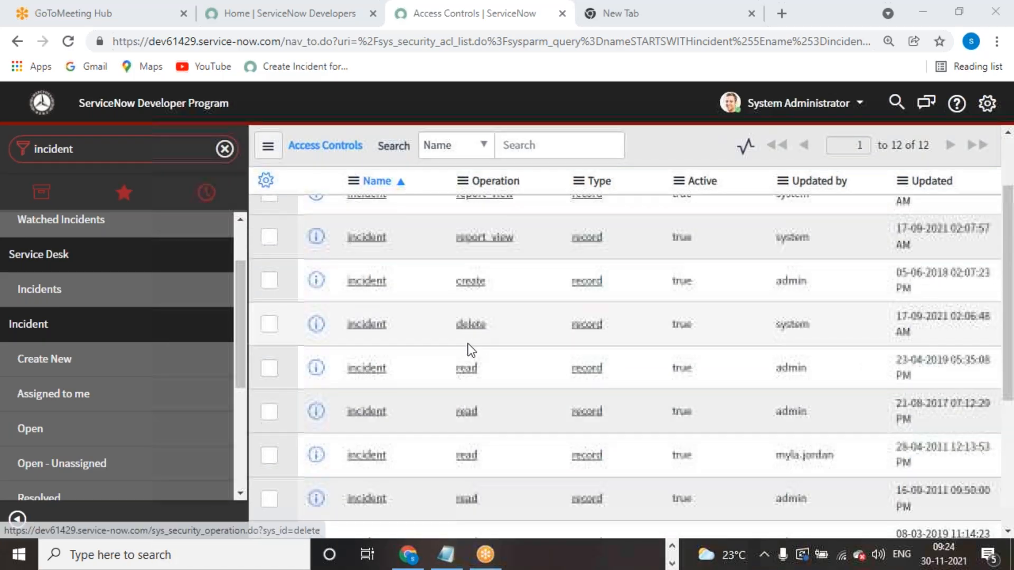
scroll(467, 359, "up", 2)
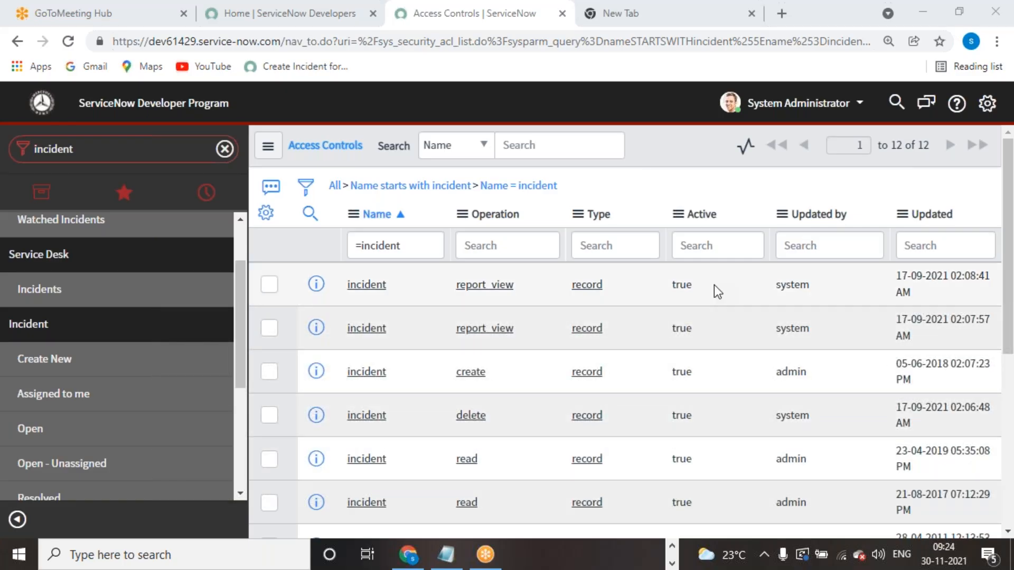
scroll(677, 424, "down", 5)
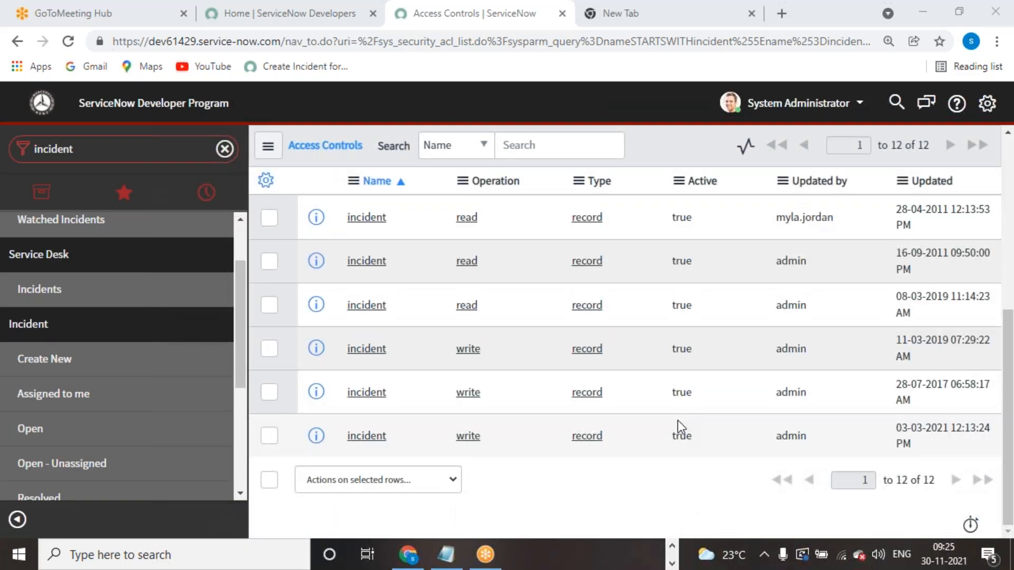
scroll(677, 420, "up", 3)
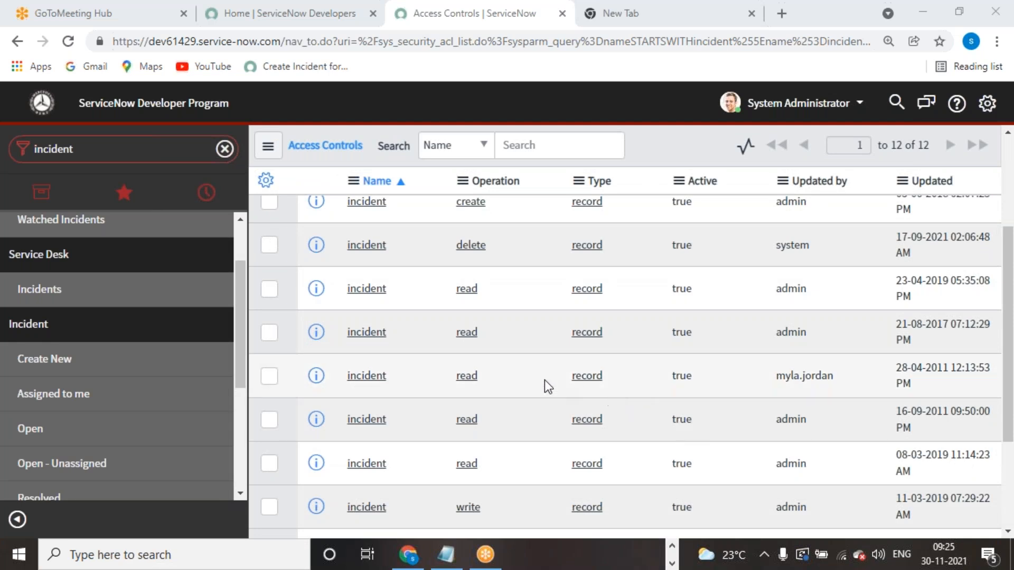
scroll(544, 380, "down", 3)
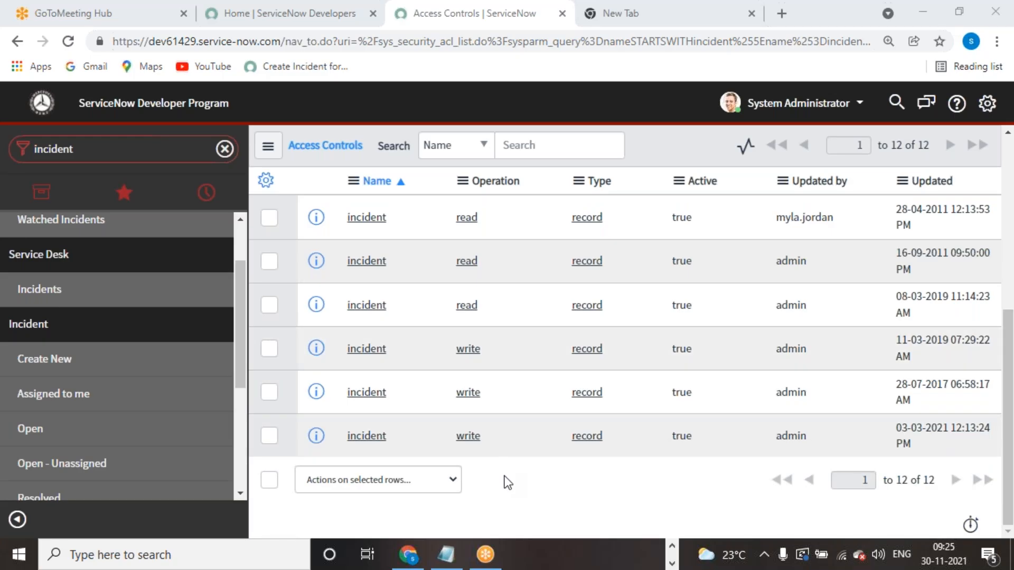
left_click(374, 437)
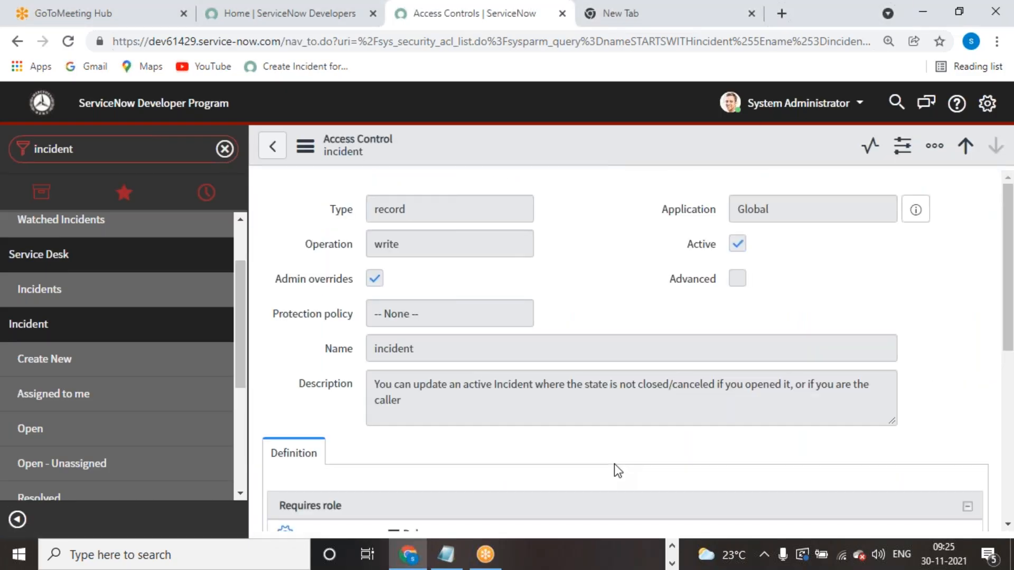
- Elevate the administrator session to the security_admin role
scroll(606, 322, "down", 6)
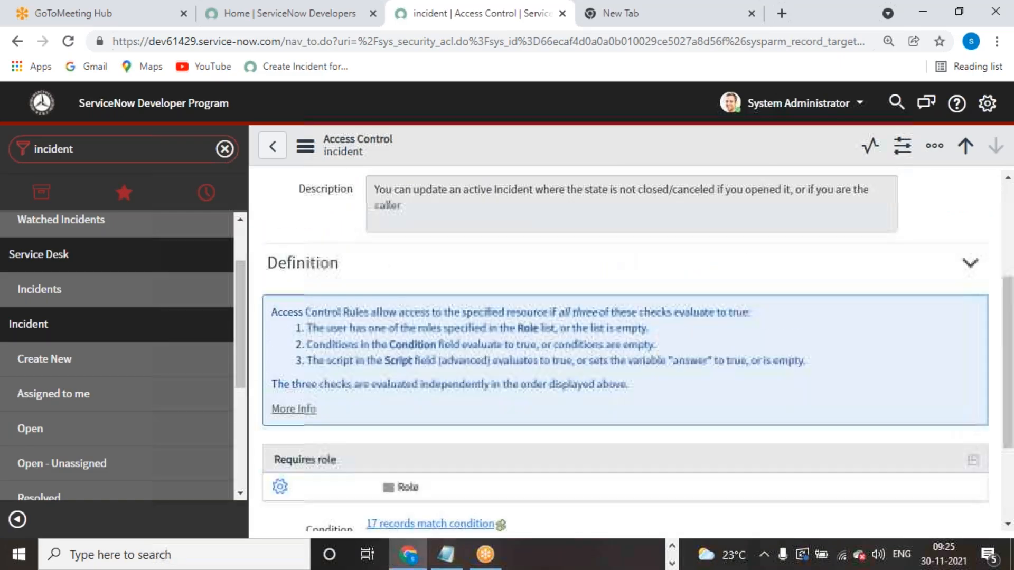
scroll(619, 388, "up", 6)
left_click(798, 103)
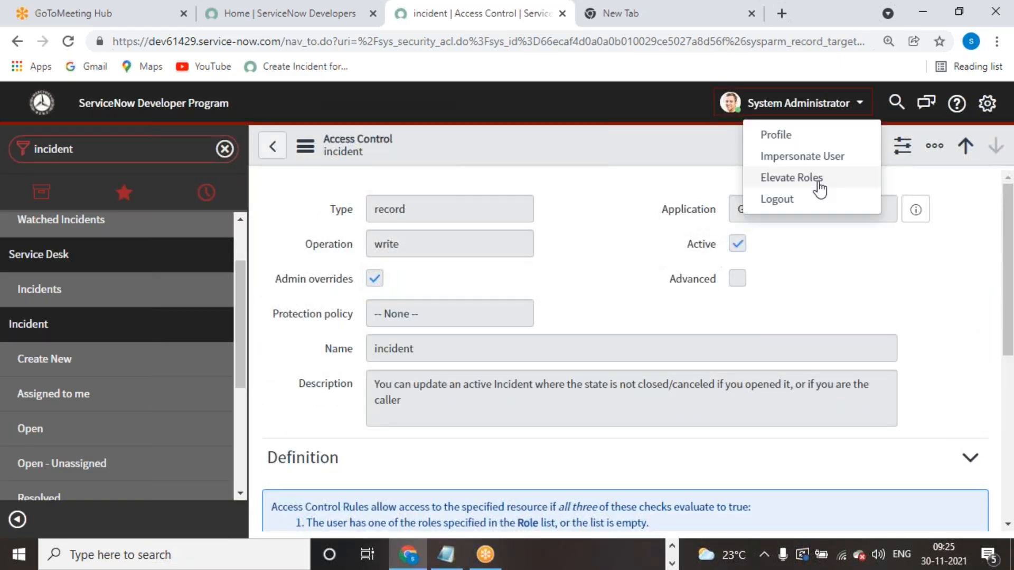
left_click(803, 179)
left_click(348, 215)
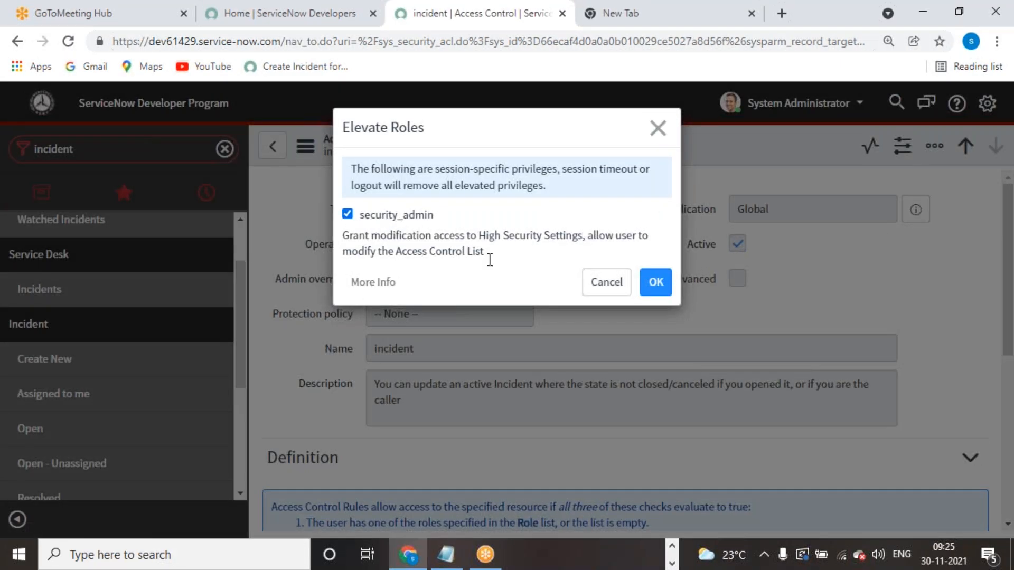
left_click(651, 286)
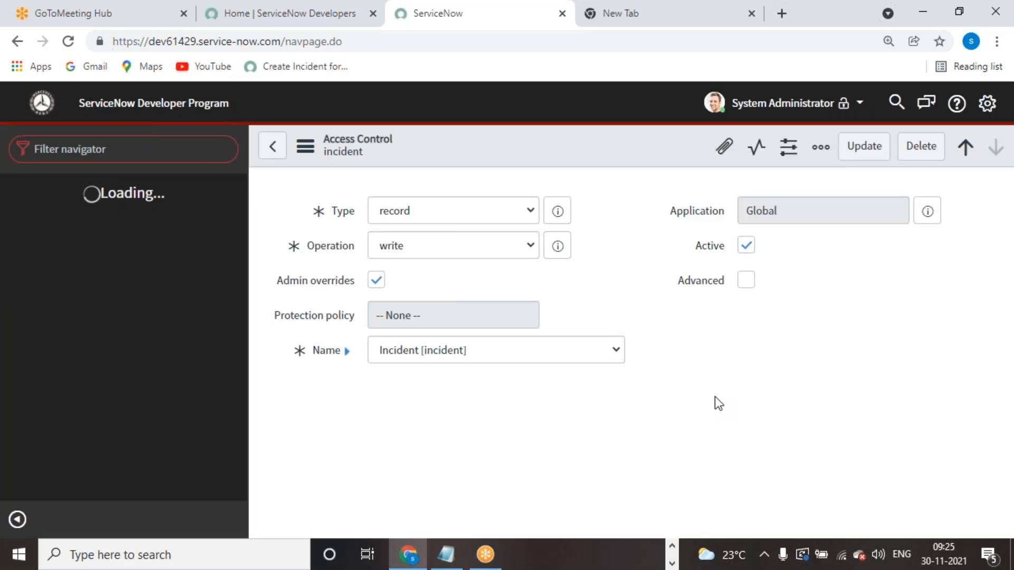
- Return to the incident rules list and open the incident write rule from 11-03-2019
left_click(274, 148)
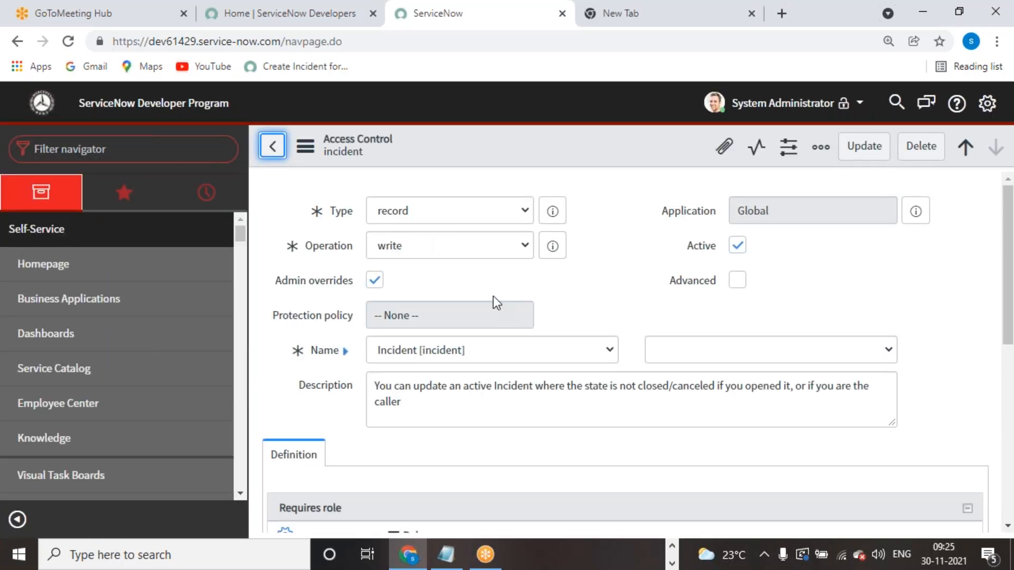
scroll(449, 385, "down", 6)
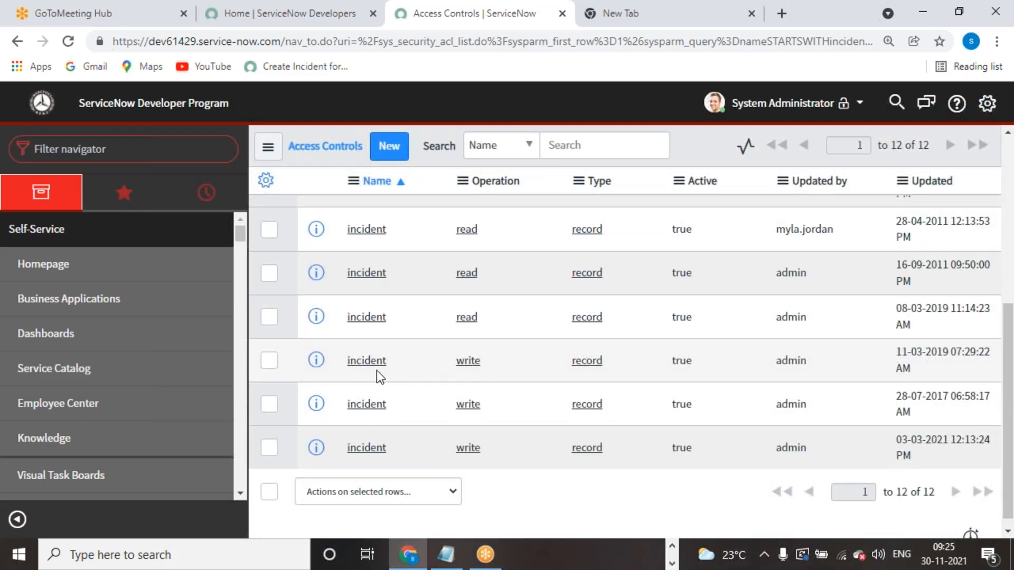
left_click(357, 361)
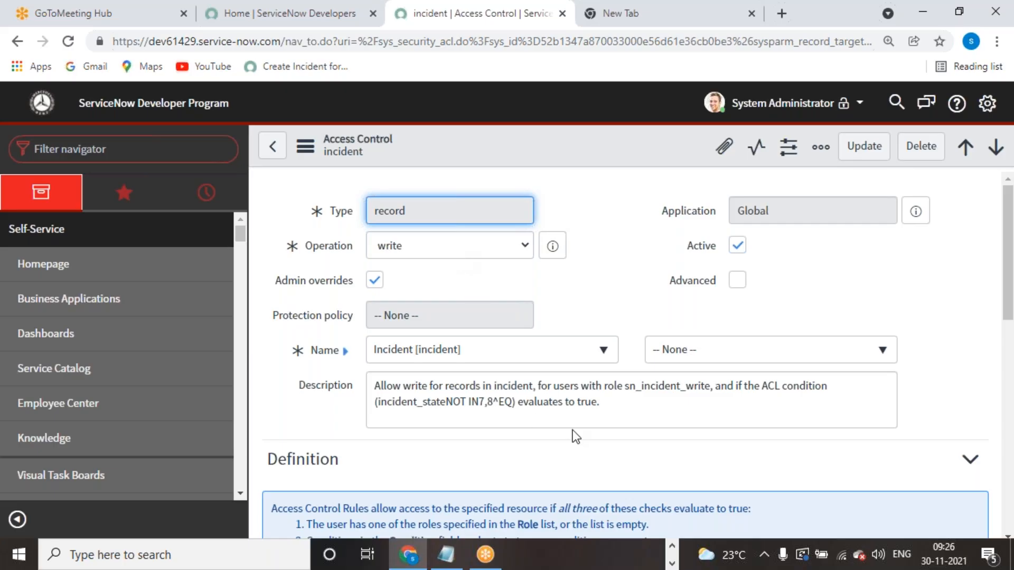
scroll(587, 404, "down", 5)
scroll(407, 362, "down", 2)
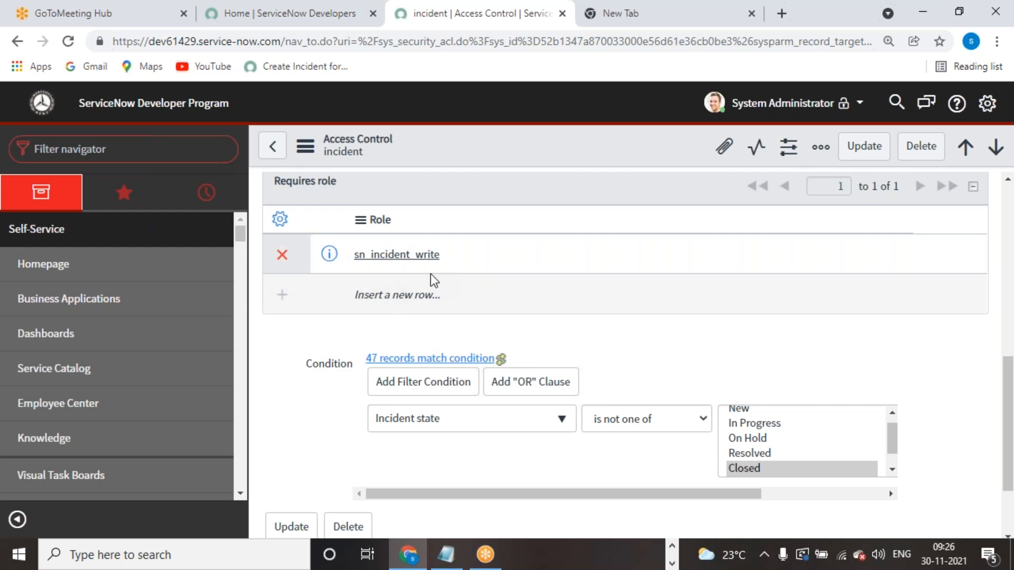
scroll(407, 280, "up", 2)
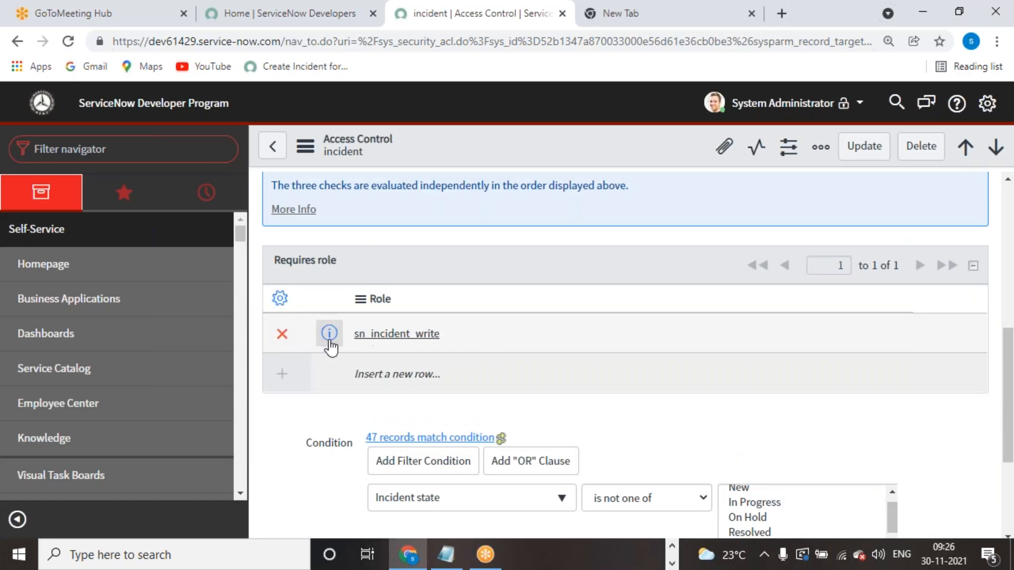
scroll(503, 405, "up", 5)
scroll(761, 357, "up", 1)
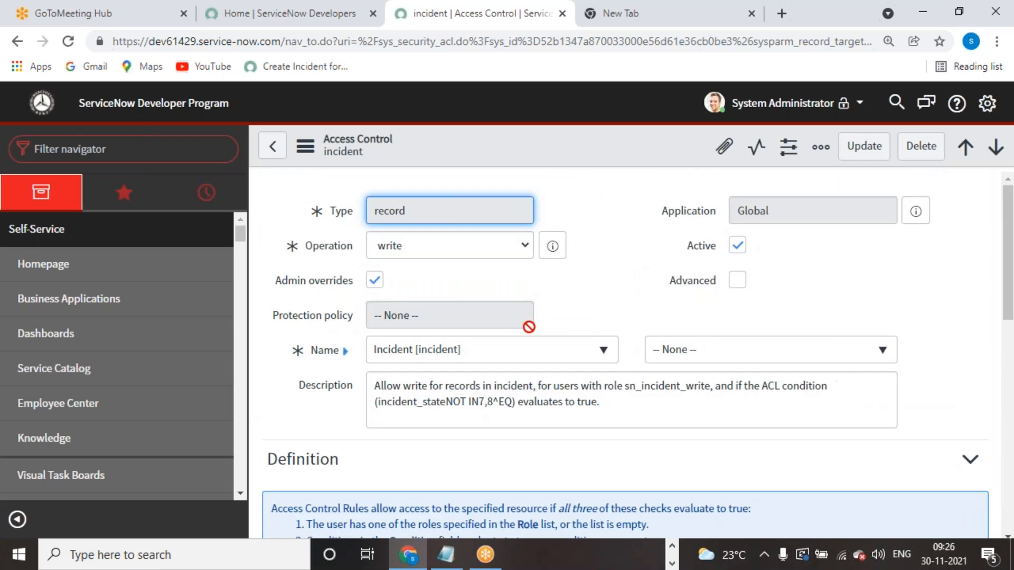
scroll(528, 328, "down", 6)
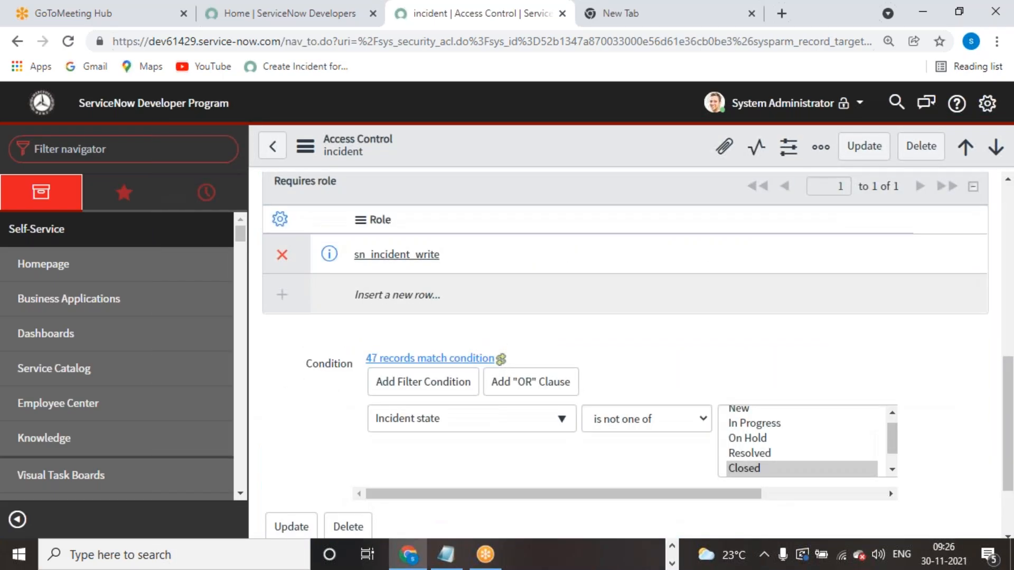
scroll(422, 417, "up", 3)
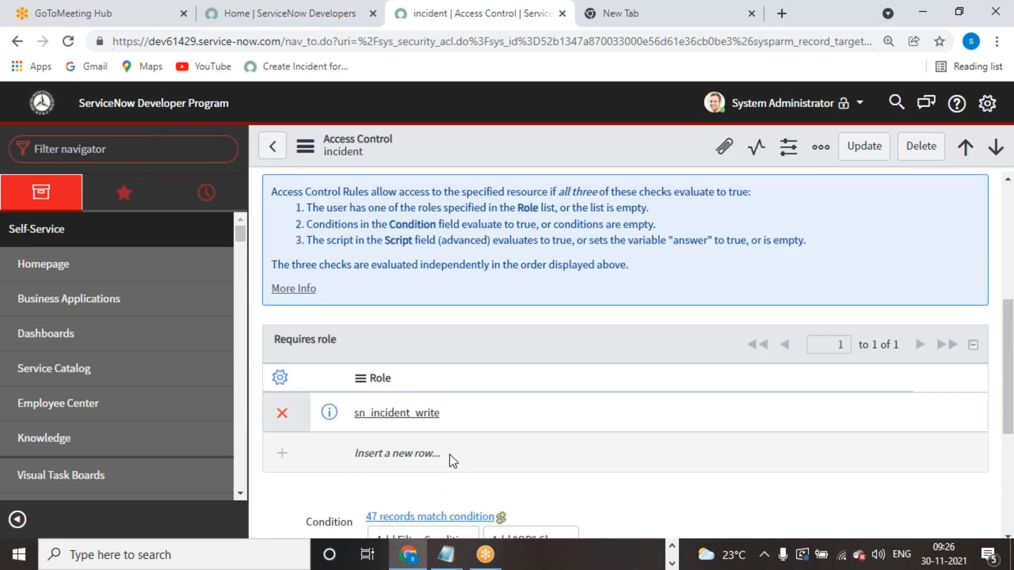
- Inspect the sn_incident_write role and the Closed and Canceled state conditions of the write rule
left_click_drag(444, 416, 356, 418)
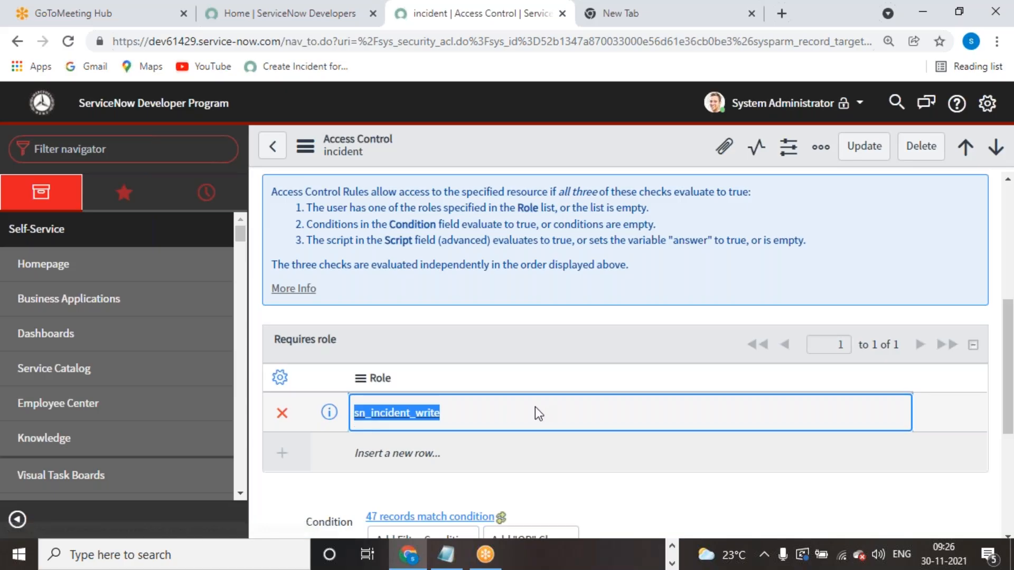
scroll(535, 408, "up", 3)
scroll(534, 407, "up", 3)
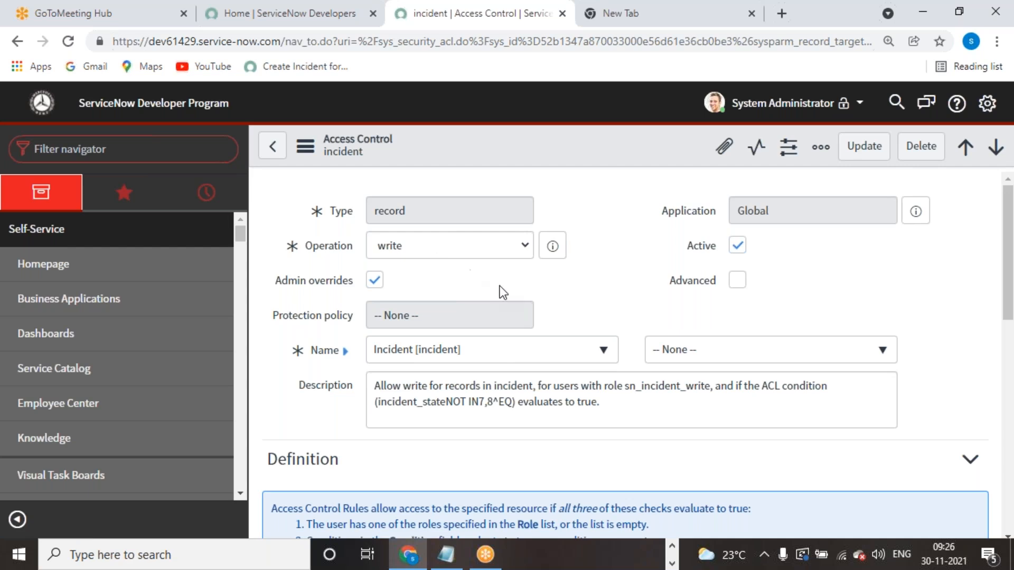
scroll(577, 381, "down", 8)
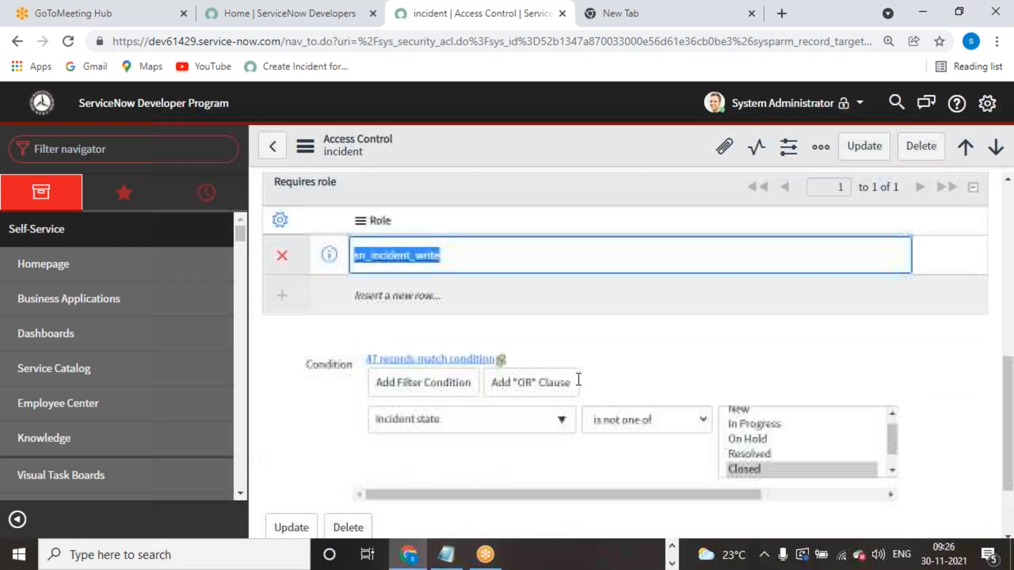
scroll(536, 361, "up", 5)
scroll(536, 362, "down", 6)
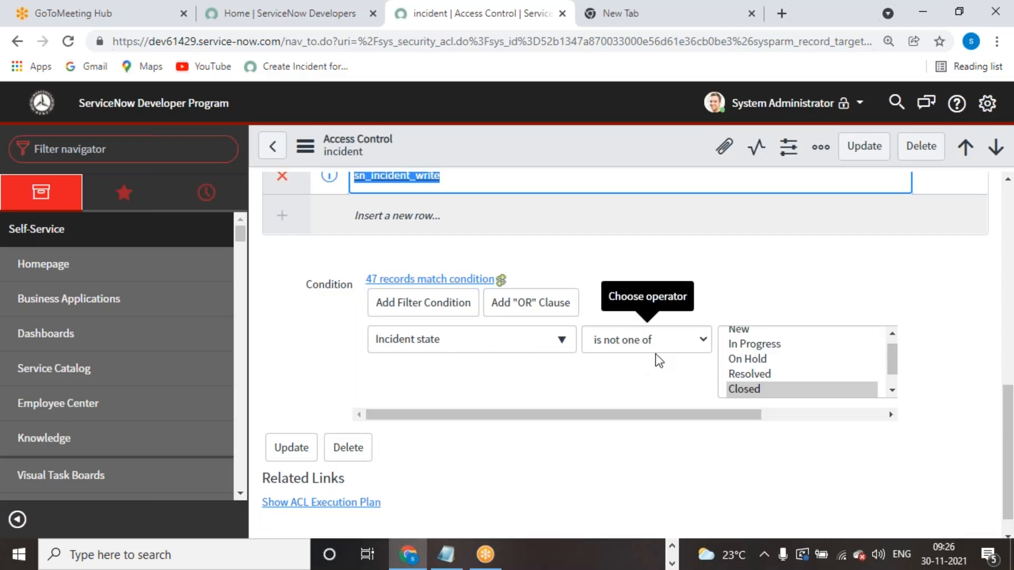
left_click_drag(891, 372, 889, 398)
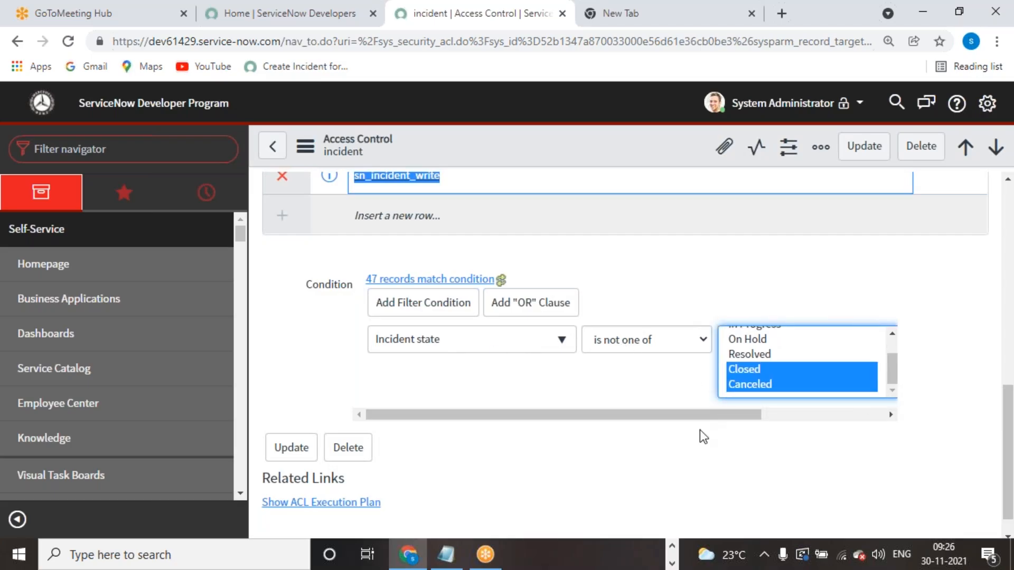
scroll(703, 436, "up", 1)
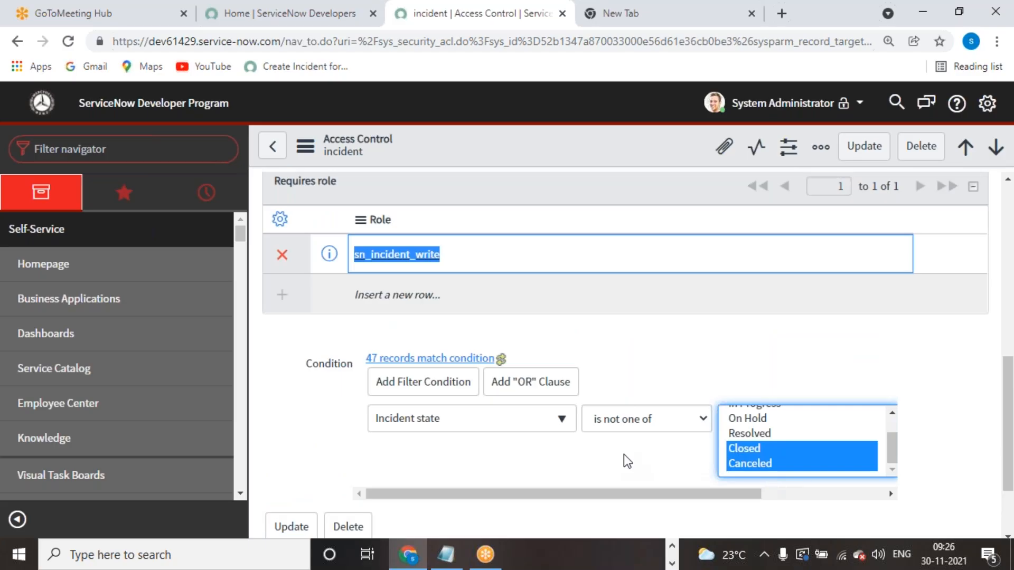
scroll(766, 465, "up", 1)
scroll(542, 440, "up", 3)
- Return to the list of 12 incident access controls
left_click(495, 417)
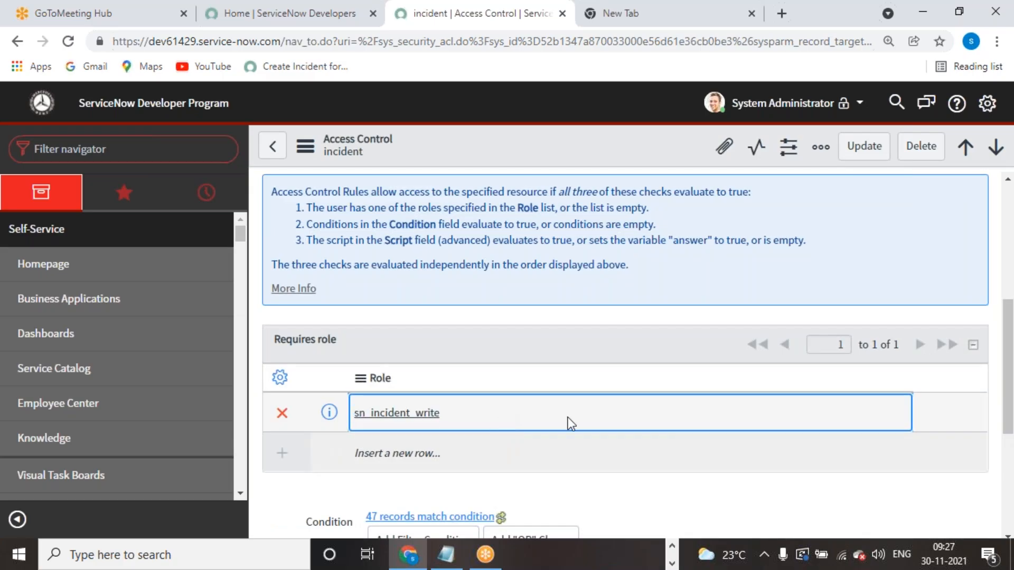
scroll(288, 176, "up", 1)
left_click(273, 146)
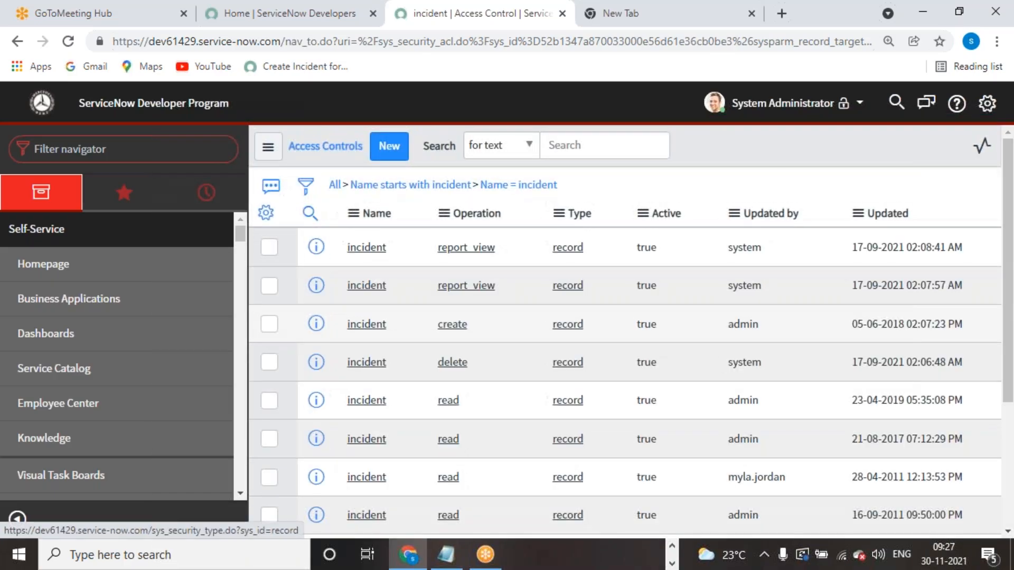
scroll(424, 385, "down", 5)
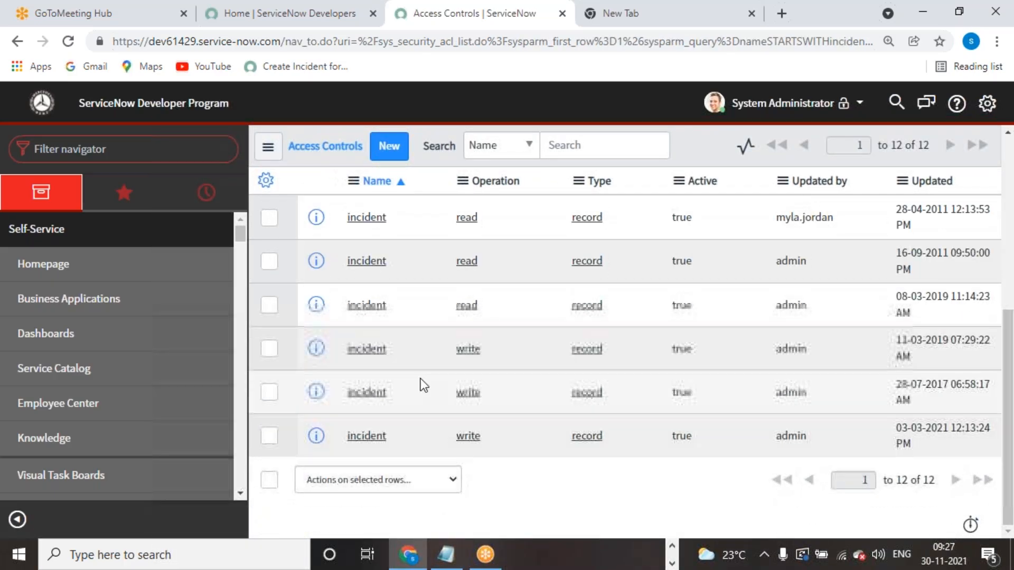
left_click(368, 393)
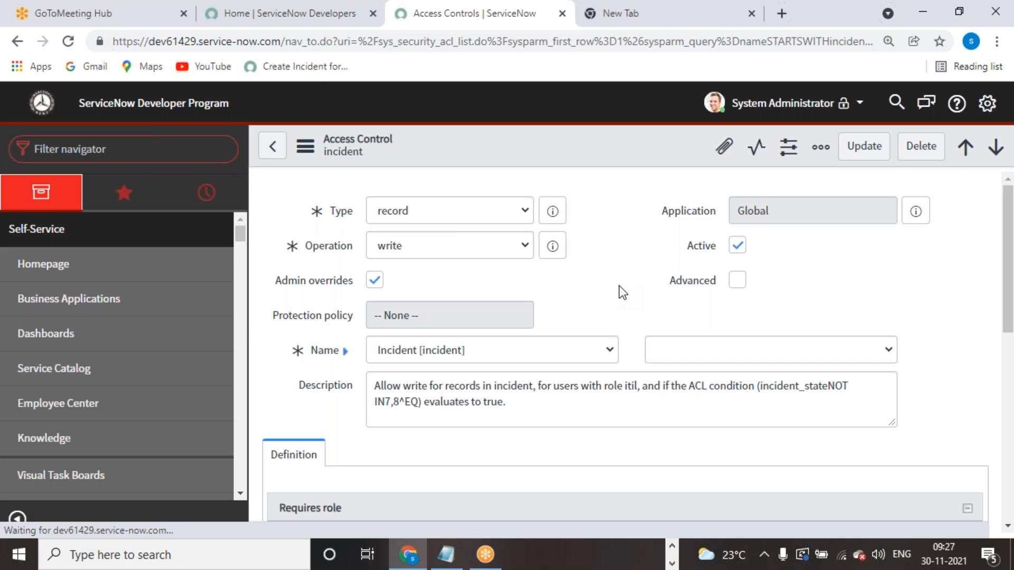
scroll(619, 288, "down", 5)
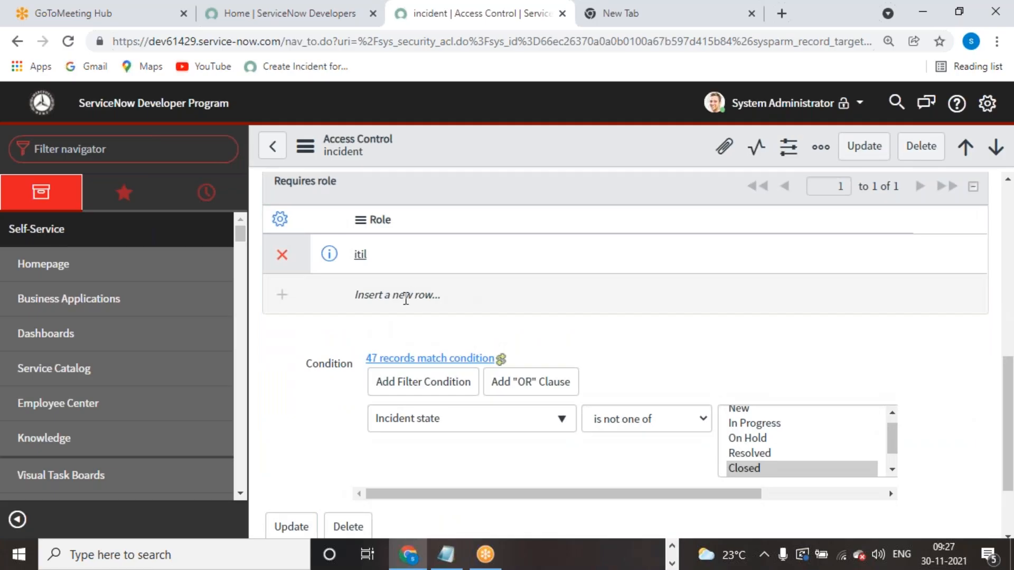
scroll(381, 346, "up", 2)
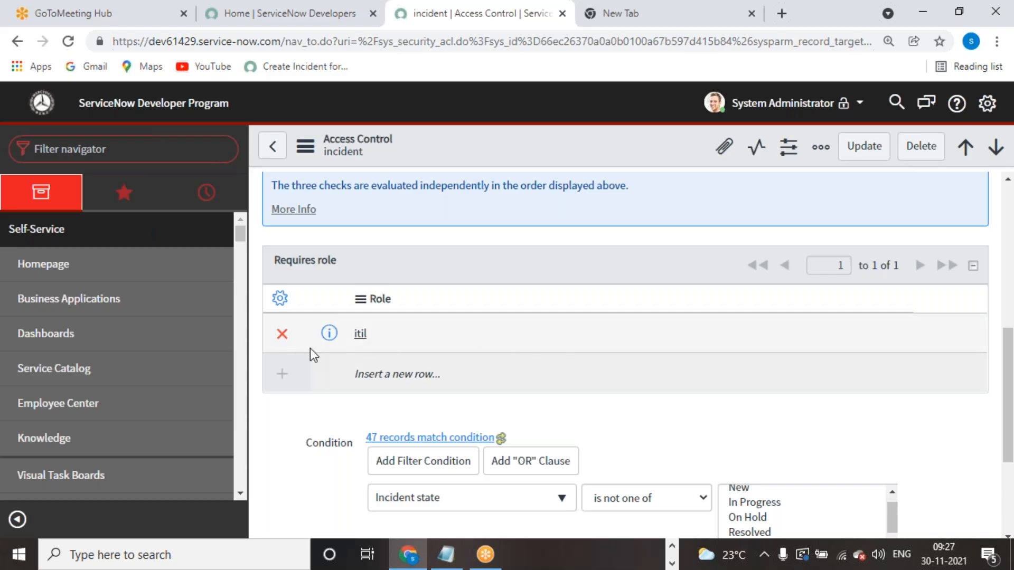
scroll(535, 398, "down", 1)
scroll(446, 302, "up", 10)
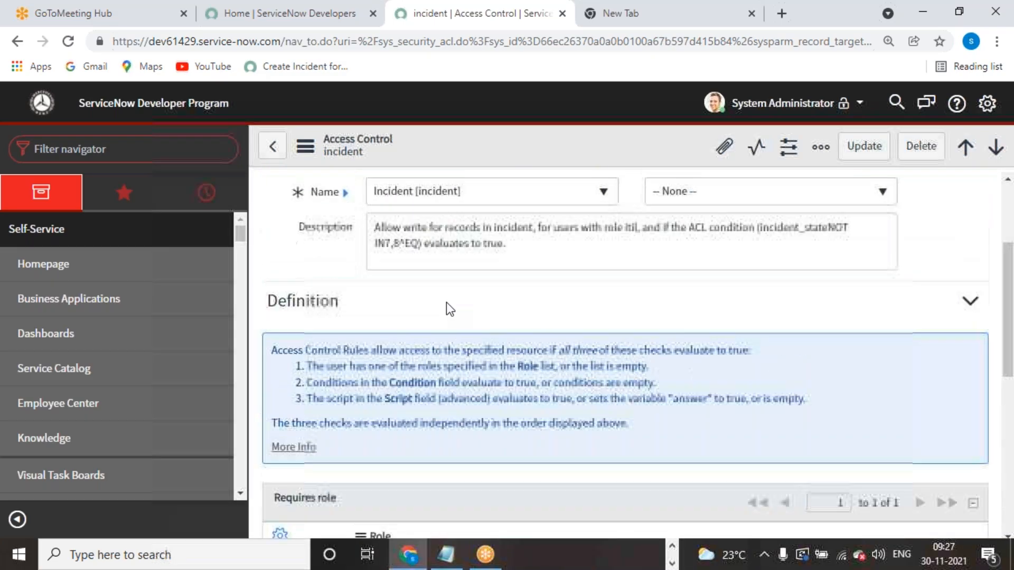
left_click(527, 277)
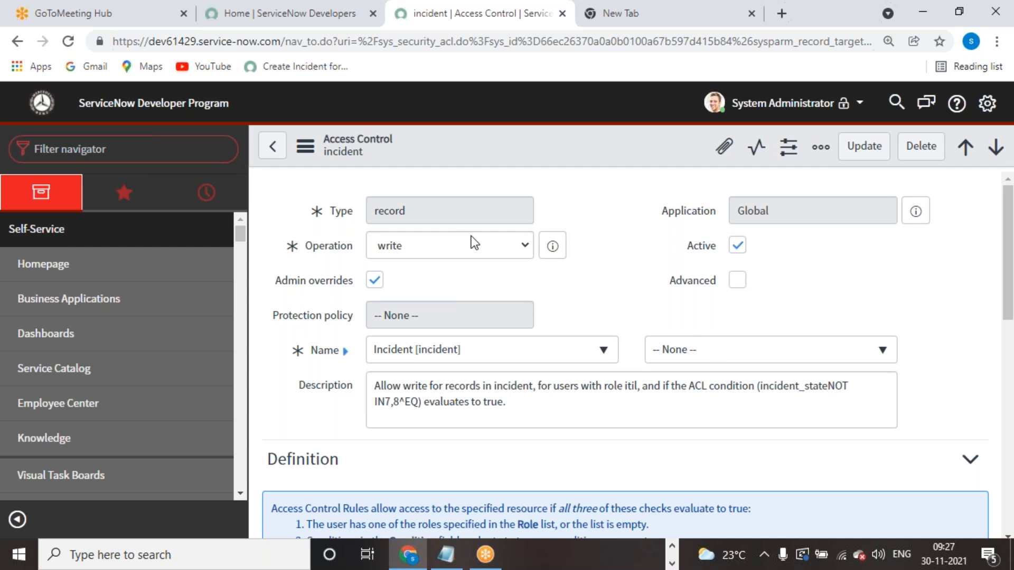
scroll(534, 362, "down", 1)
scroll(394, 348, "down", 6)
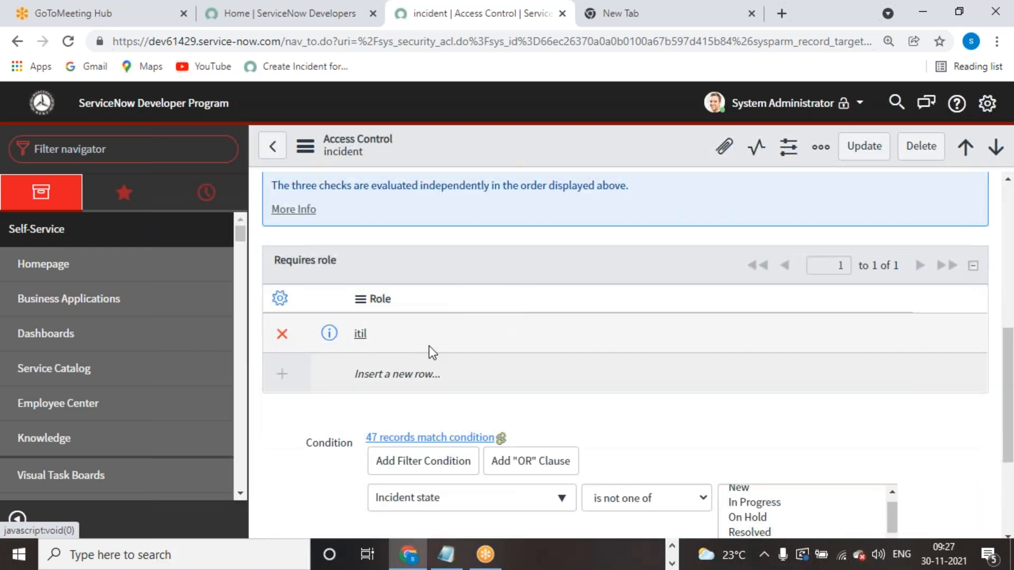
scroll(396, 351, "down", 2)
scroll(380, 372, "up", 3)
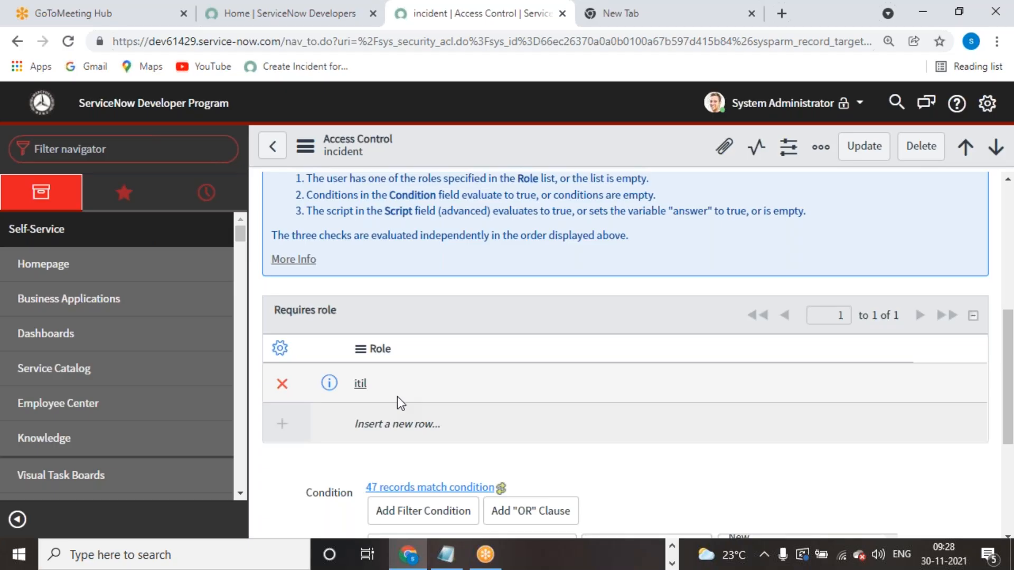
scroll(385, 384, "up", 1)
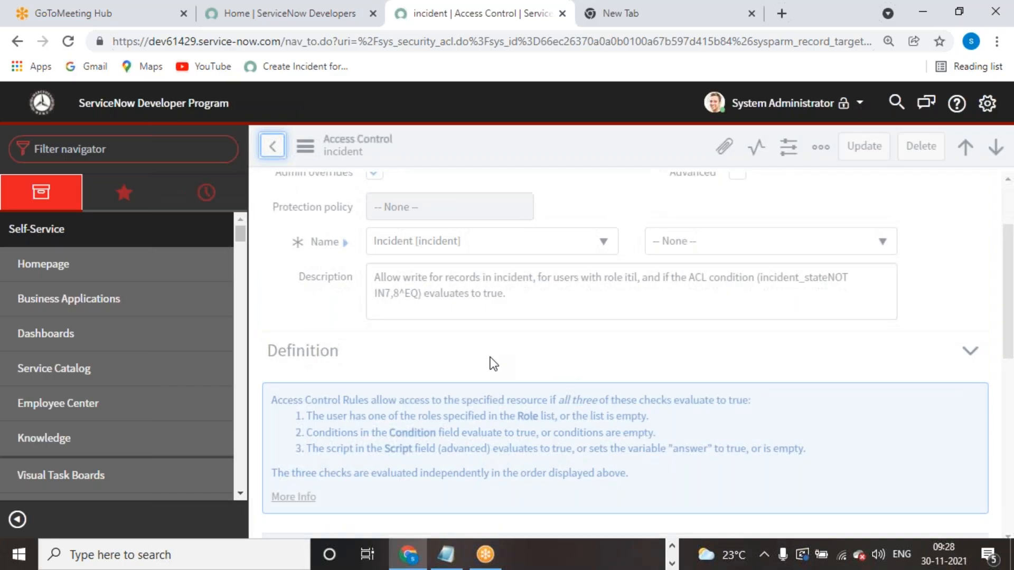
scroll(490, 357, "down", 3)
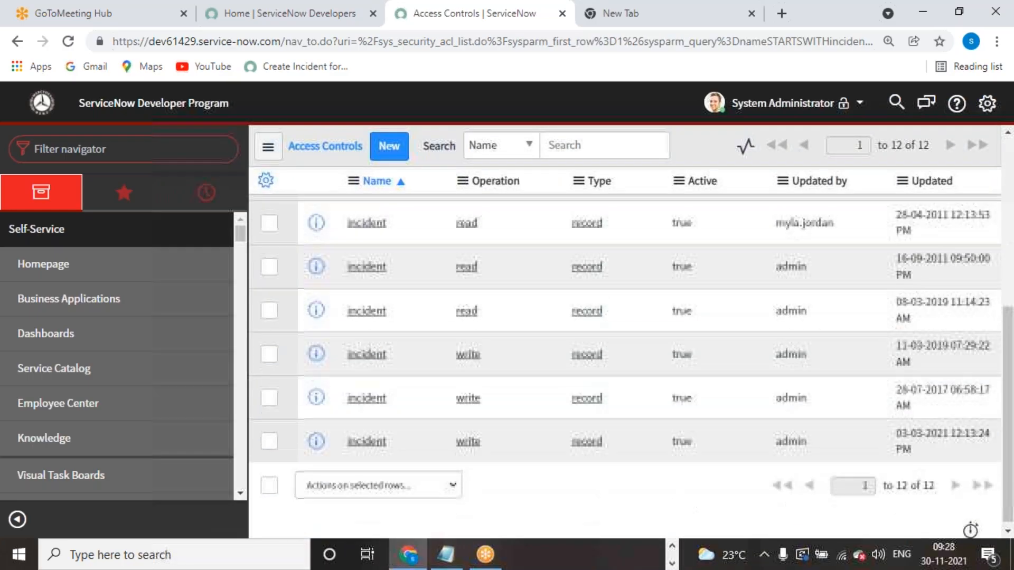
- Open the last incident write rule and examine its Caller condition value
left_click(367, 438)
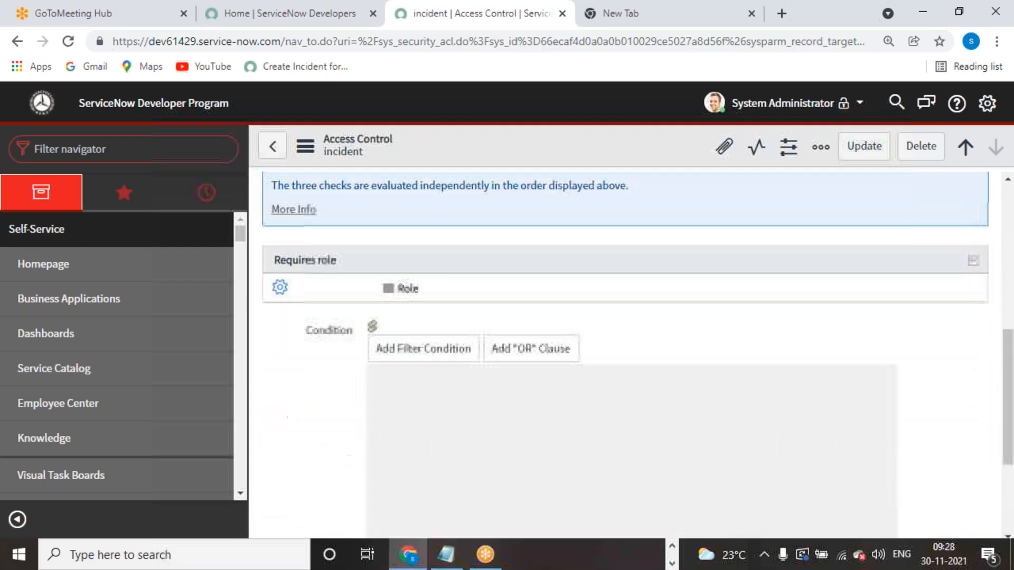
scroll(607, 406, "up", 2)
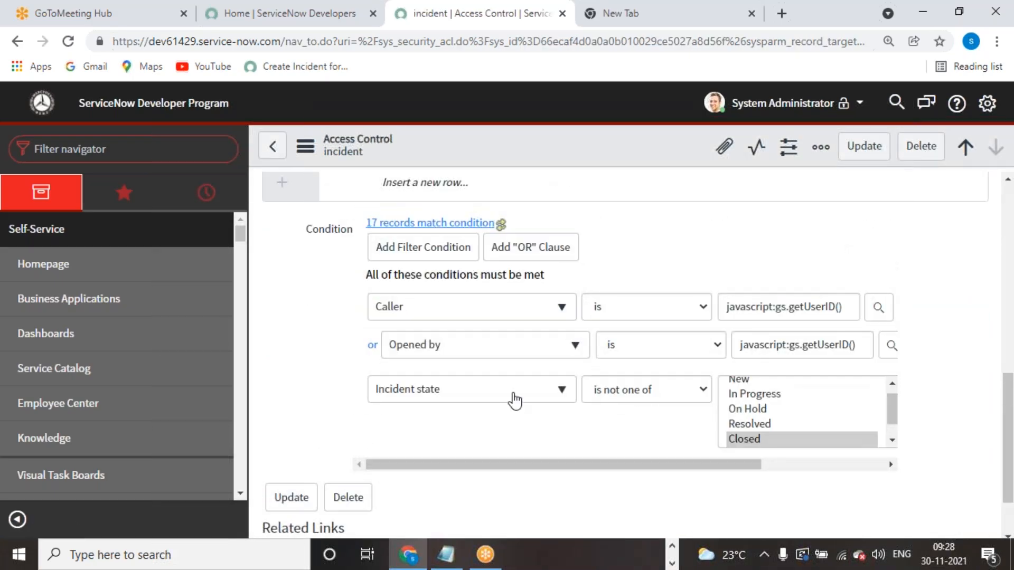
scroll(515, 401, "up", 3)
scroll(657, 370, "down", 3)
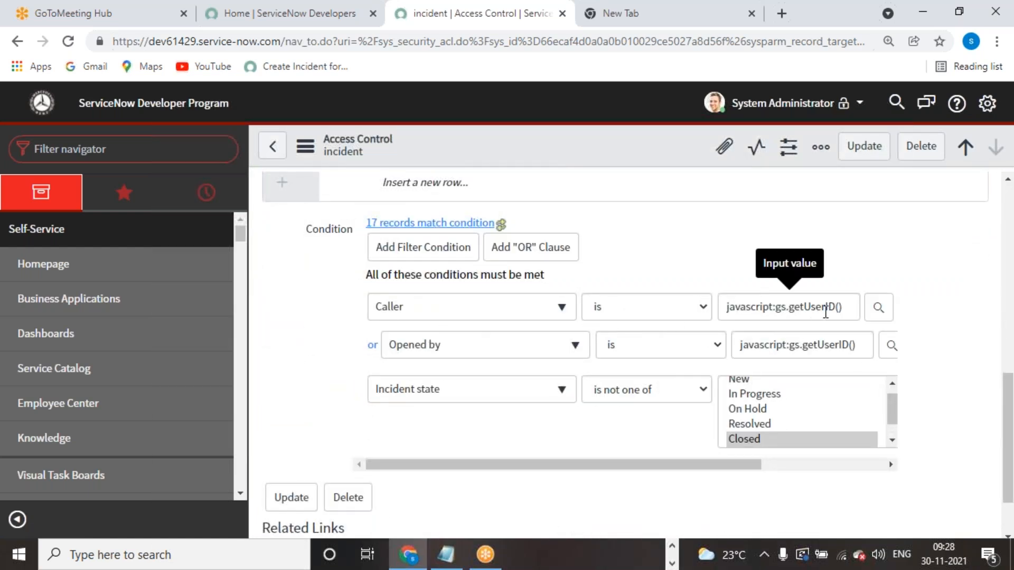
left_click_drag(835, 315, 725, 309)
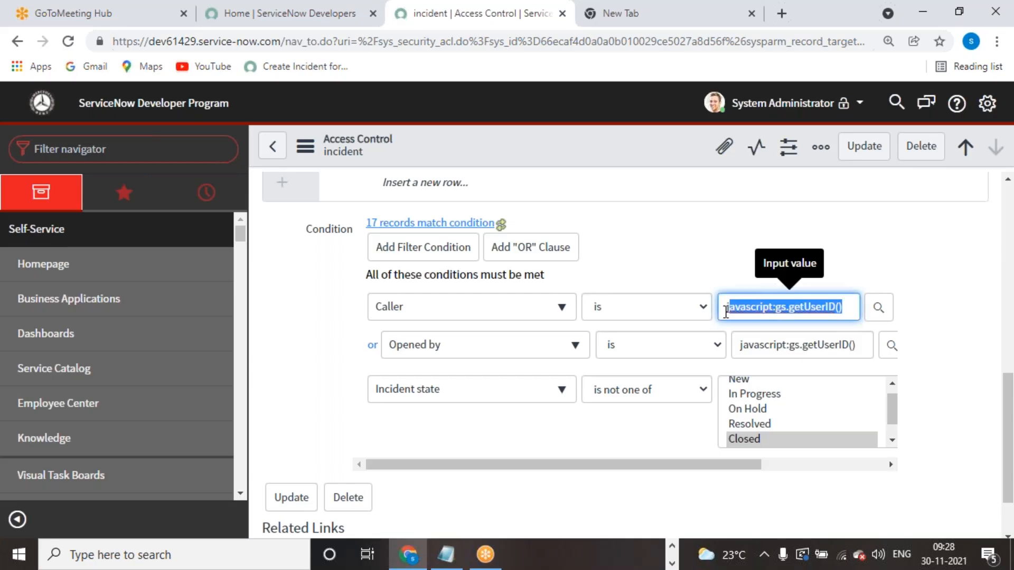
left_click(861, 251)
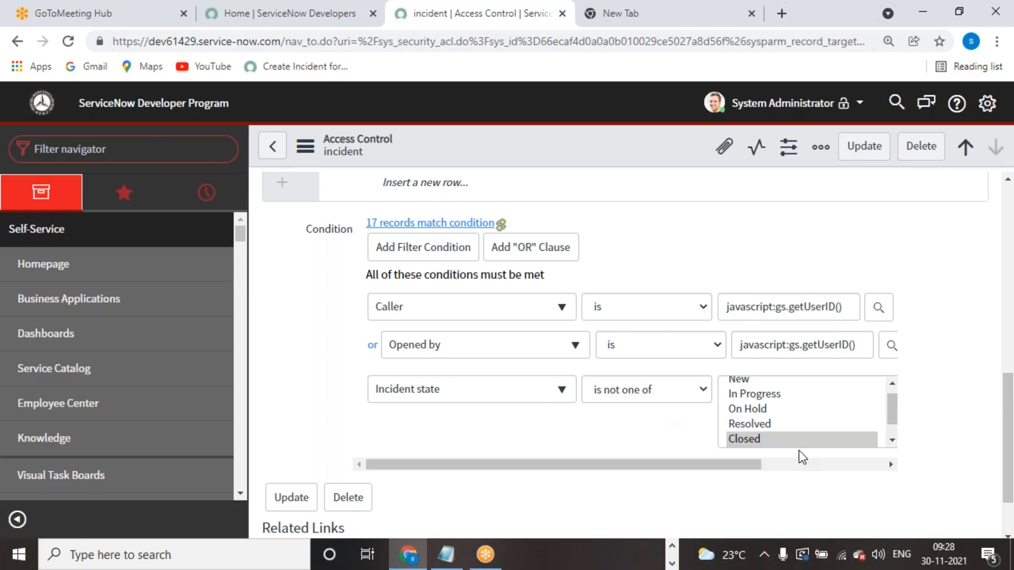
- Review the rule's caller-or-opener conditions, then go back to the incident access controls list
scroll(596, 410, "up", 10)
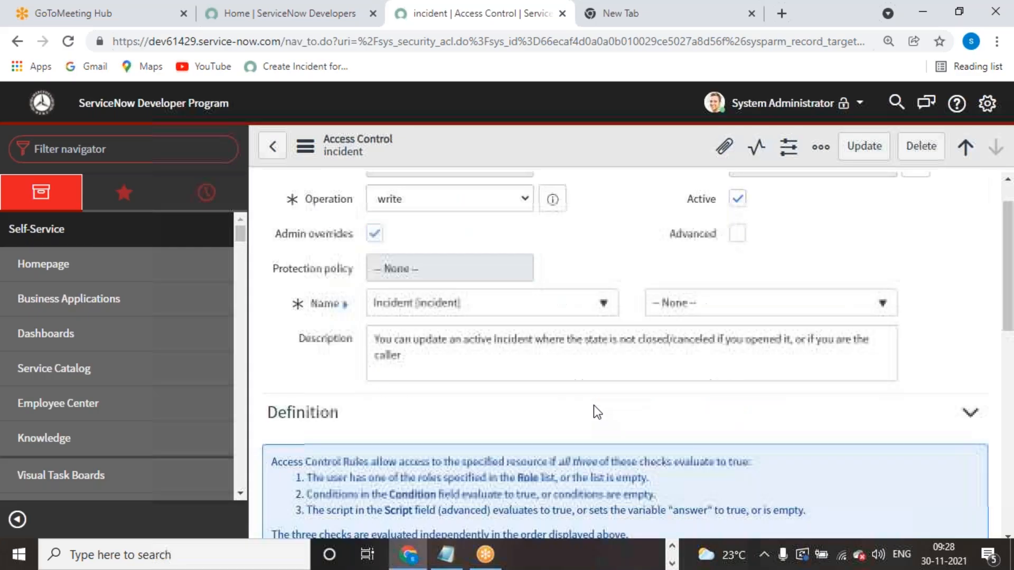
scroll(632, 394, "down", 9)
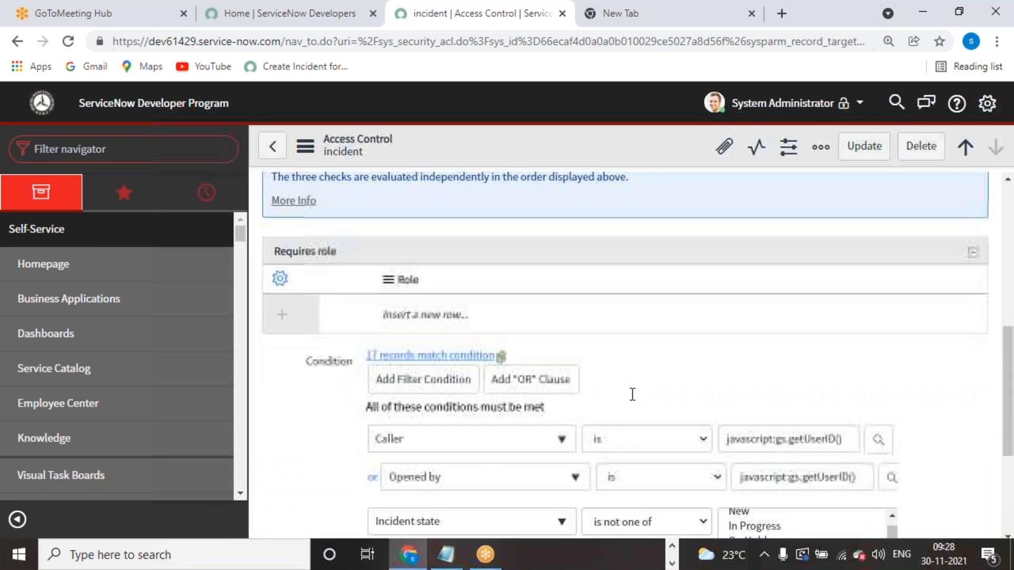
scroll(632, 394, "down", 3)
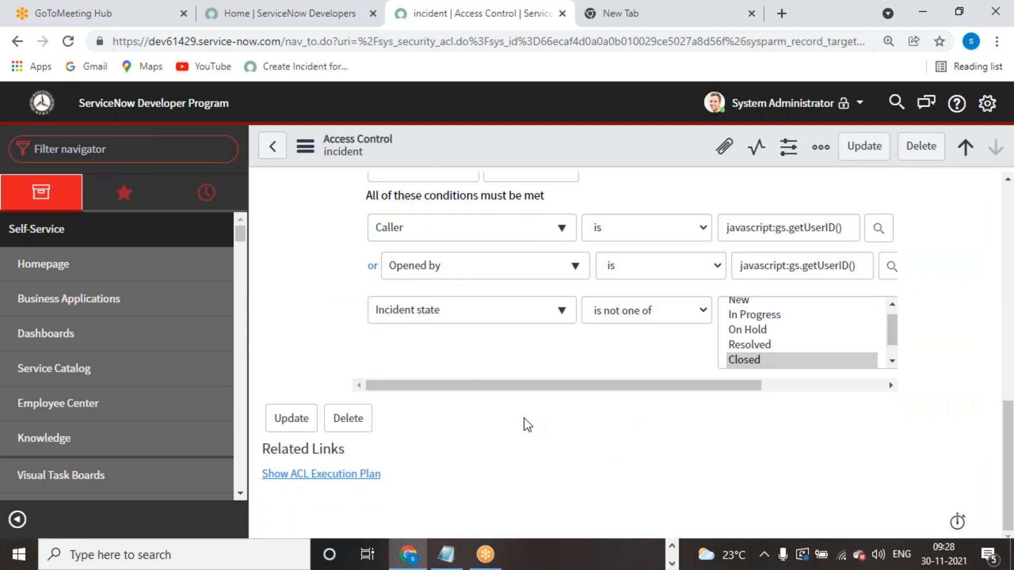
scroll(525, 421, "up", 2)
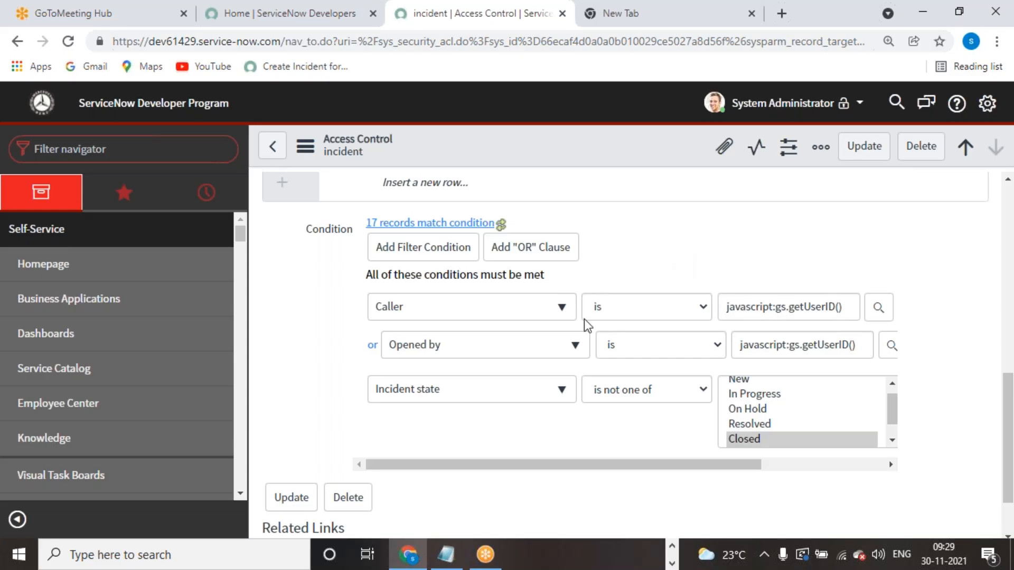
scroll(584, 362, "up", 5)
scroll(585, 368, "down", 3)
scroll(584, 368, "down", 3)
scroll(436, 419, "up", 5)
left_click(272, 146)
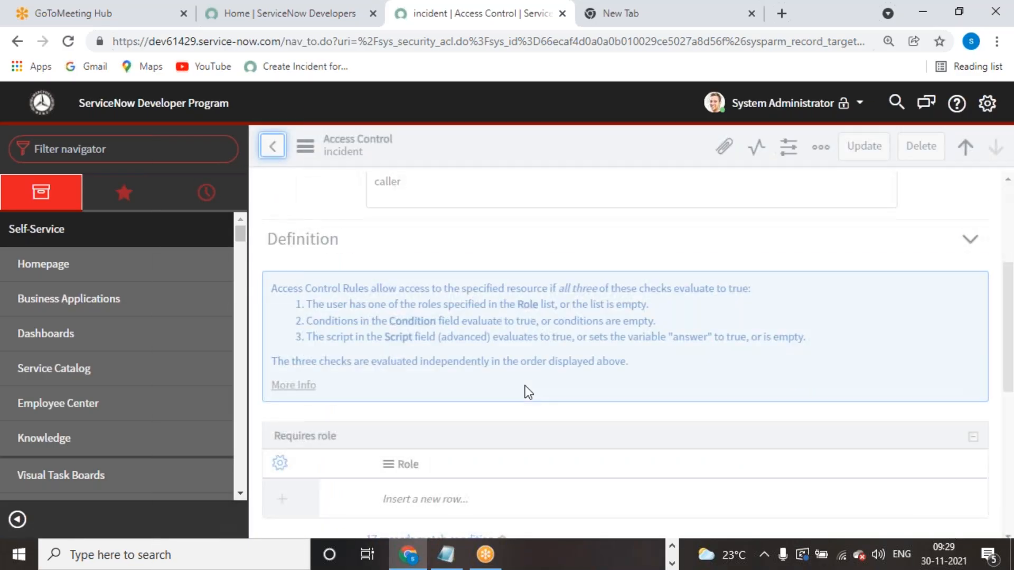
scroll(525, 385, "down", 5)
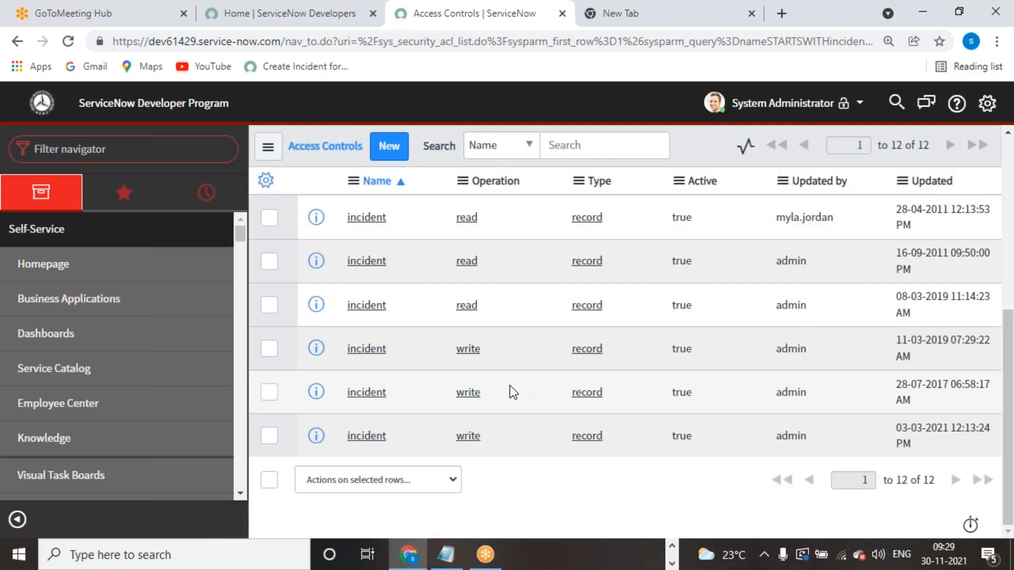
scroll(509, 386, "up", 3)
left_click(363, 288)
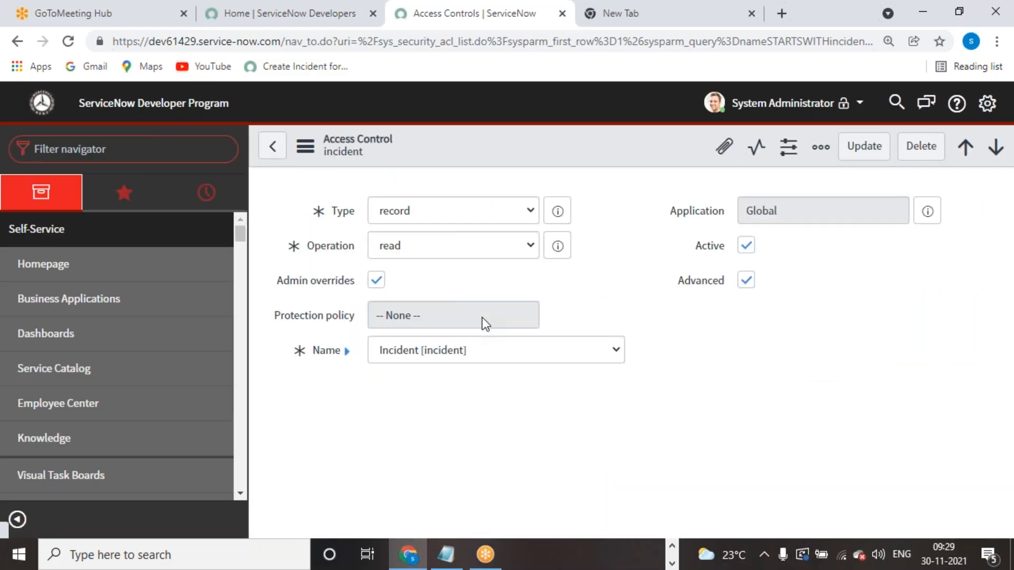
scroll(491, 419, "down", 2)
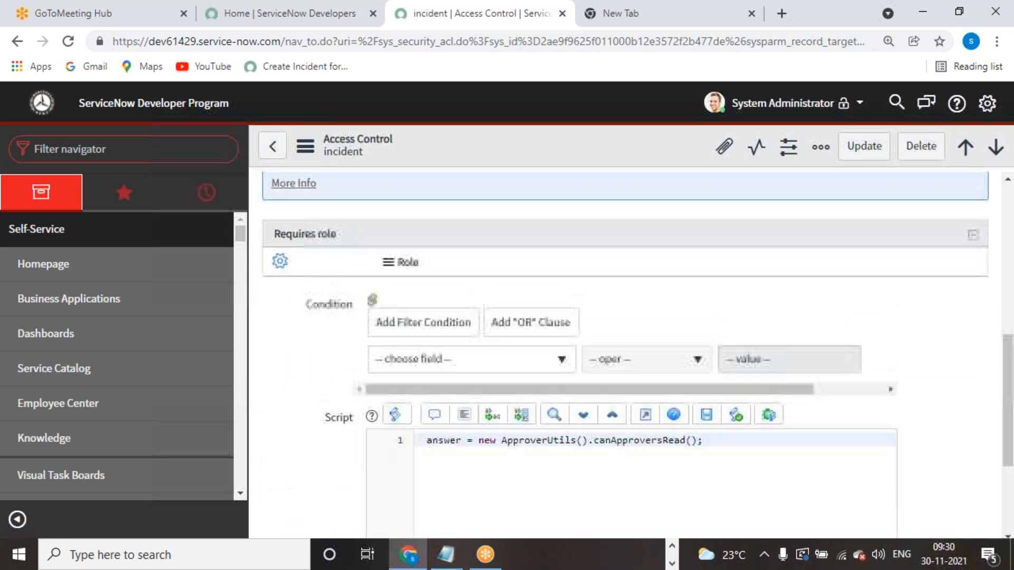
left_click(273, 146)
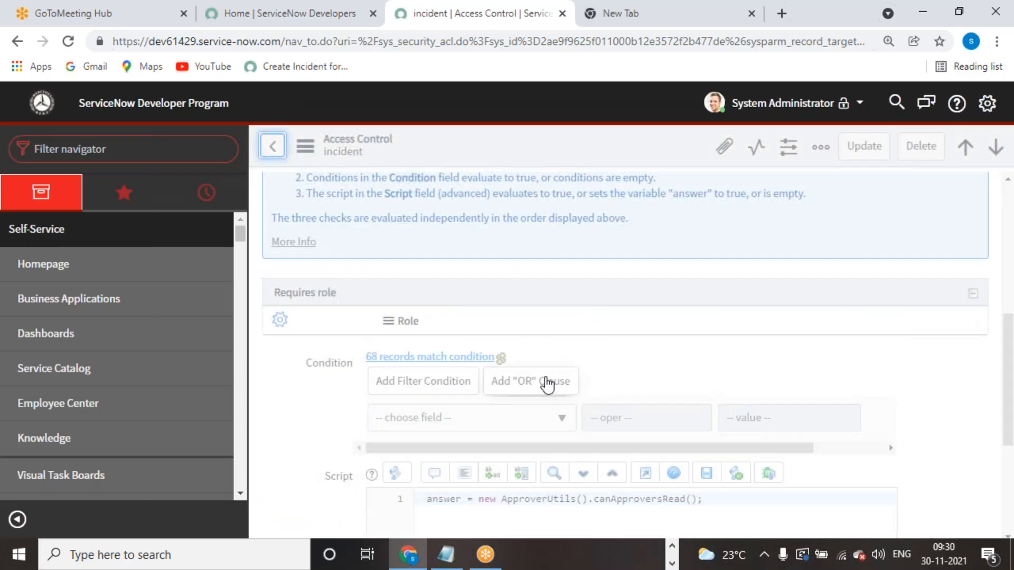
scroll(406, 383, "down", 3)
left_click(370, 345)
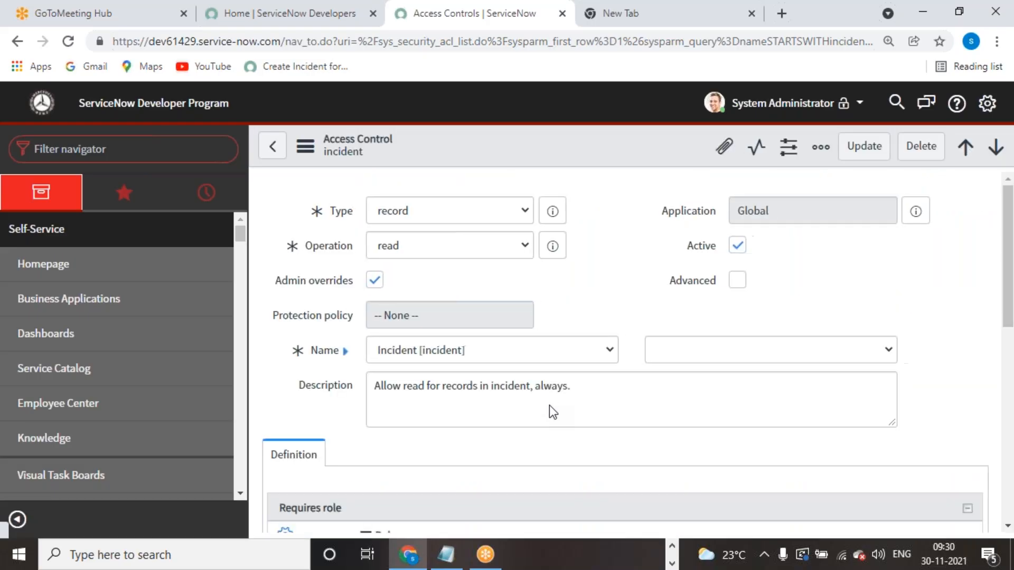
scroll(549, 405, "down", 3)
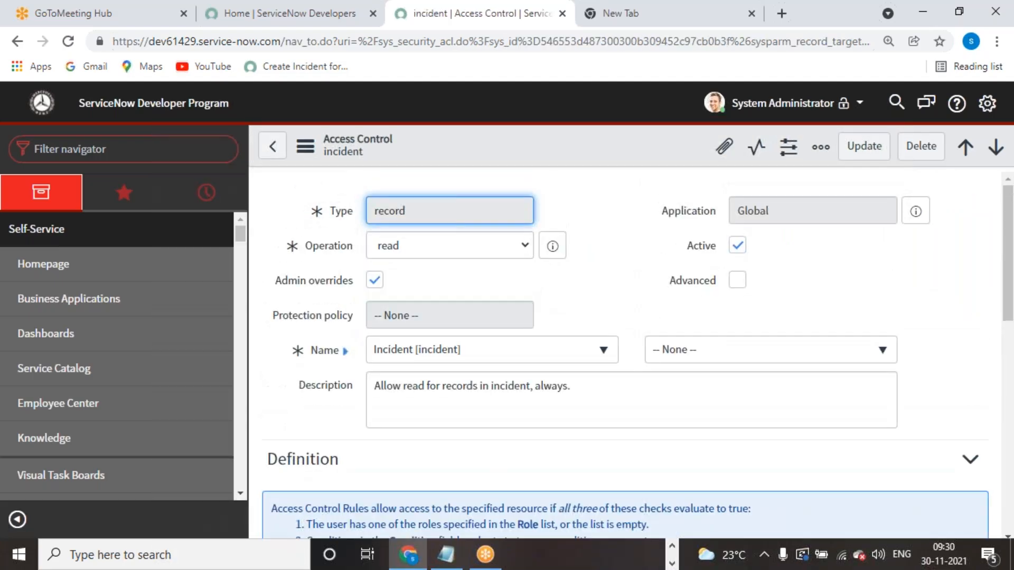
scroll(523, 386, "down", 4)
scroll(523, 385, "up", 5)
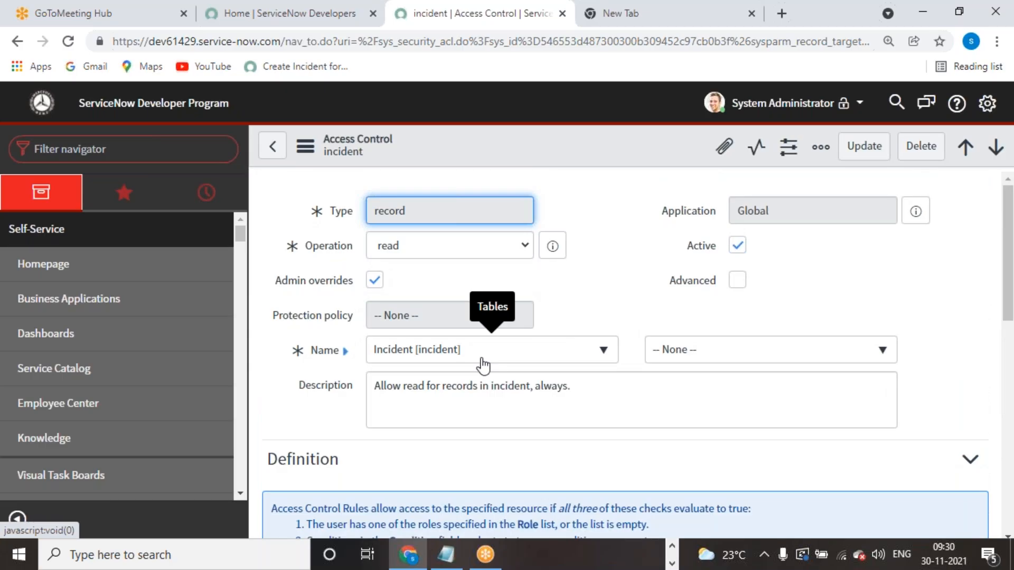
scroll(534, 439, "down", 5)
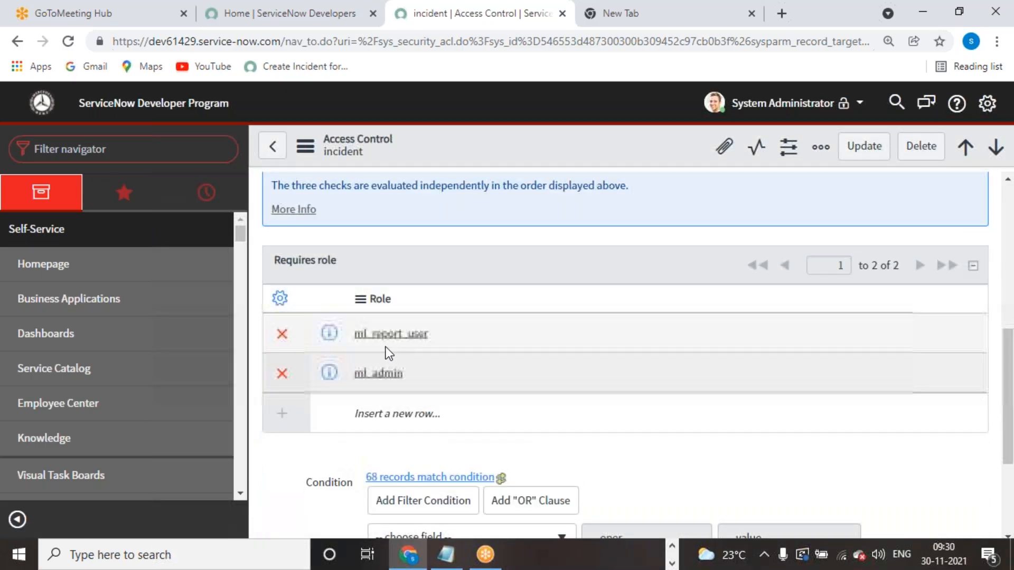
scroll(468, 427, "up", 5)
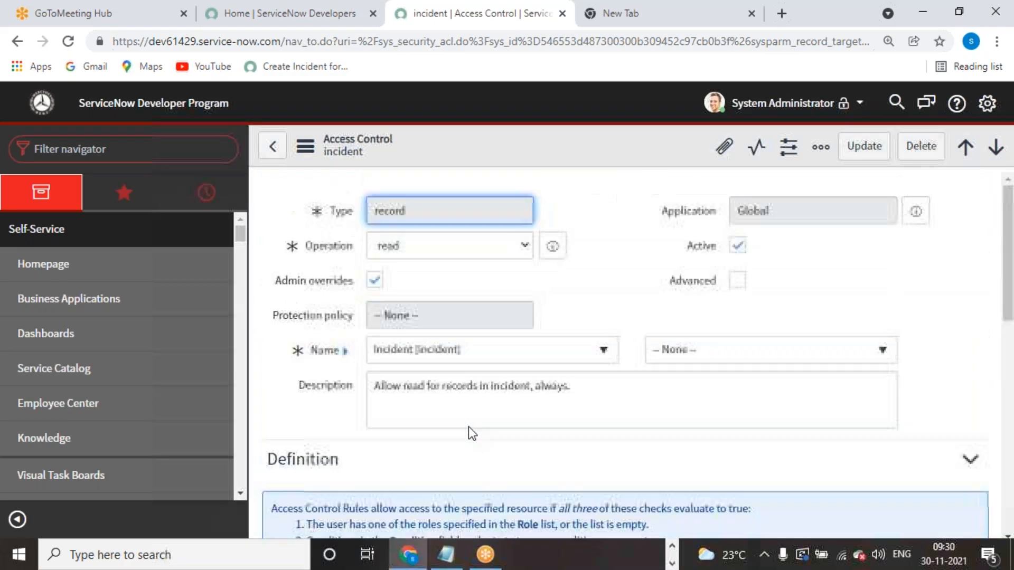
scroll(468, 427, "down", 4)
scroll(316, 245, "up", 4)
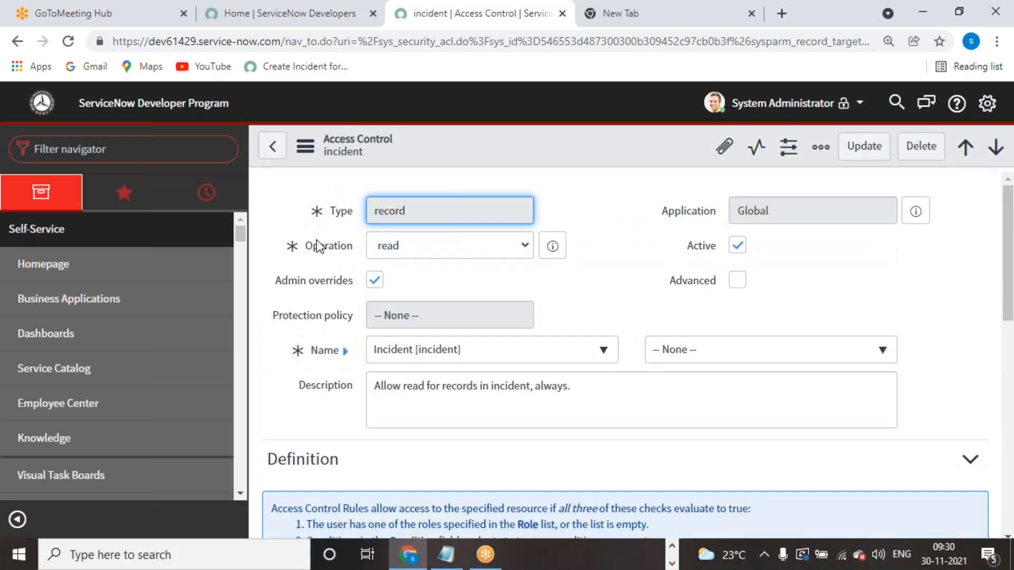
left_click(272, 150)
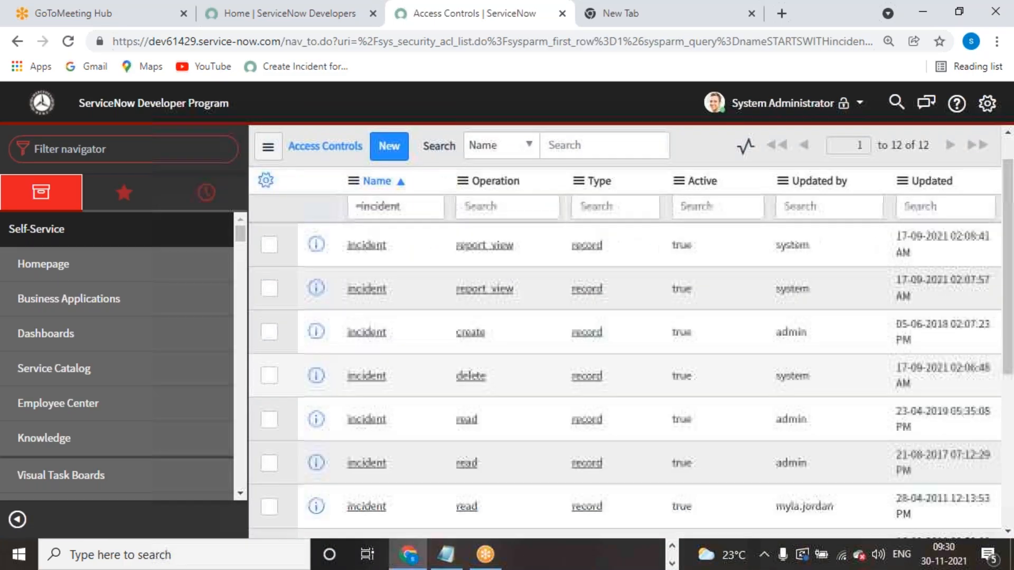
scroll(399, 394, "down", 2)
left_click(367, 389)
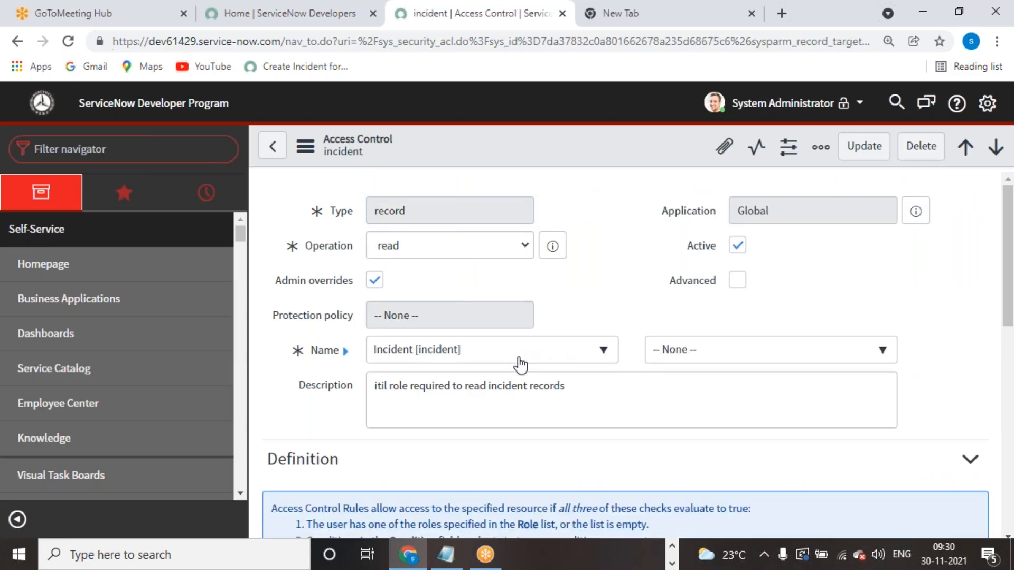
scroll(525, 414, "down", 6)
scroll(483, 408, "up", 5)
left_click(272, 146)
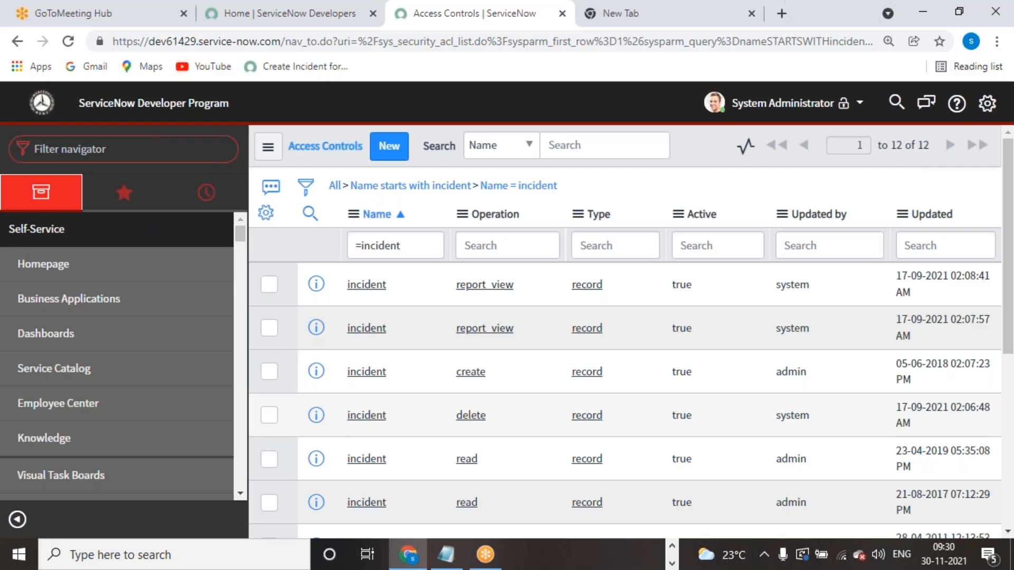
scroll(423, 385, "down", 3)
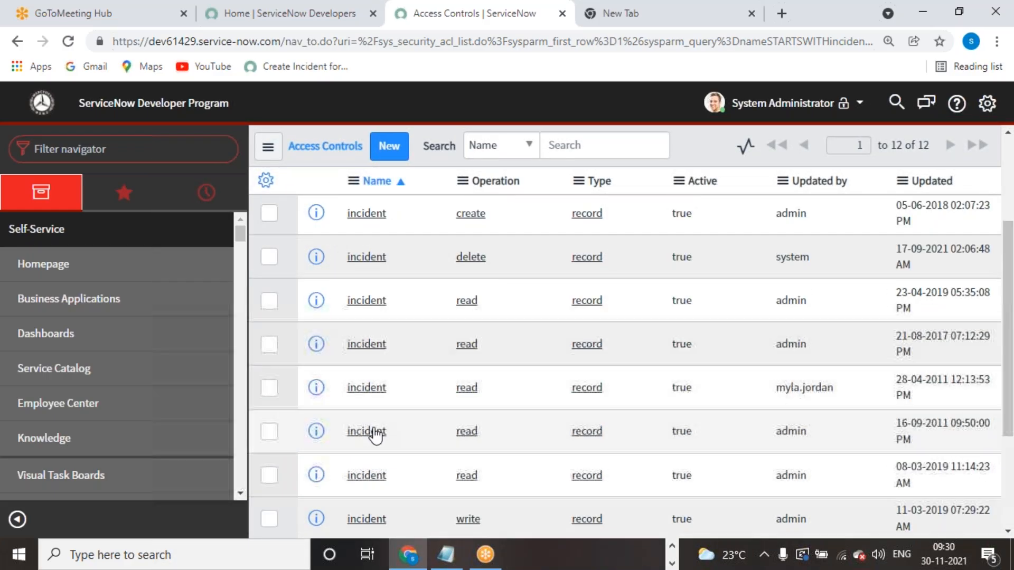
- Open the watch-list incident read rule and examine the opened_by comparison in its script
left_click(367, 432)
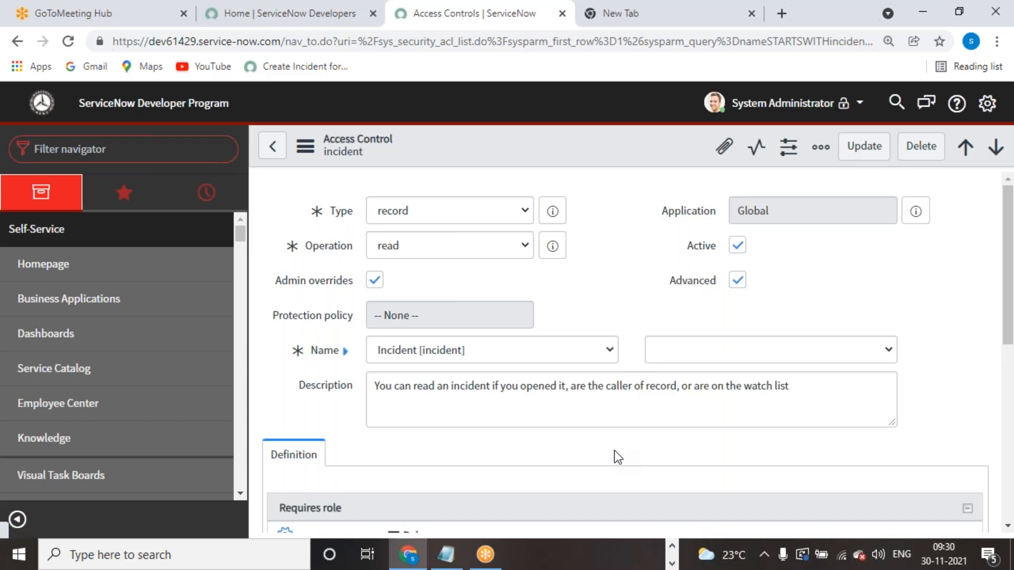
scroll(614, 451, "down", 5)
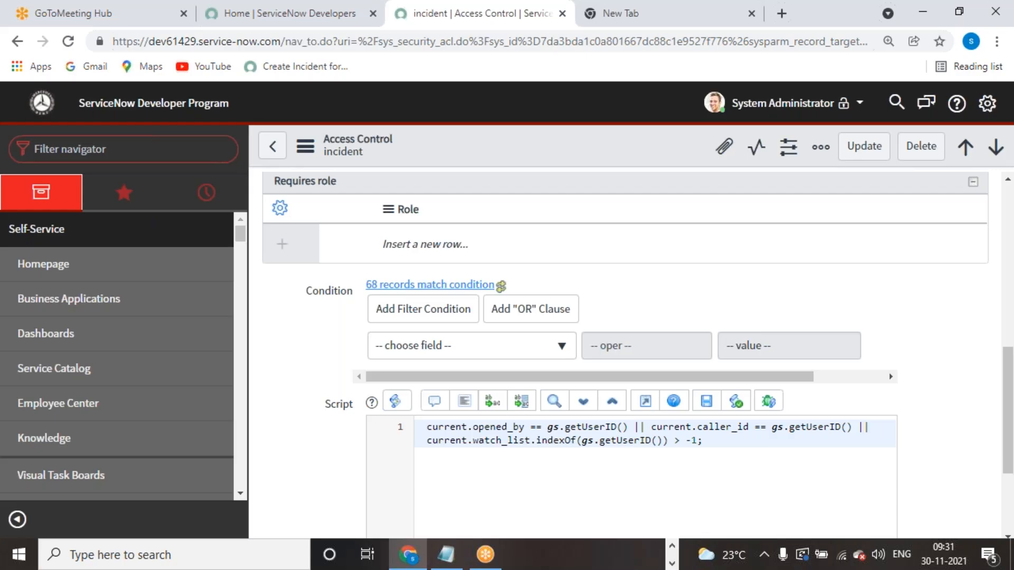
key("ctrl+a")
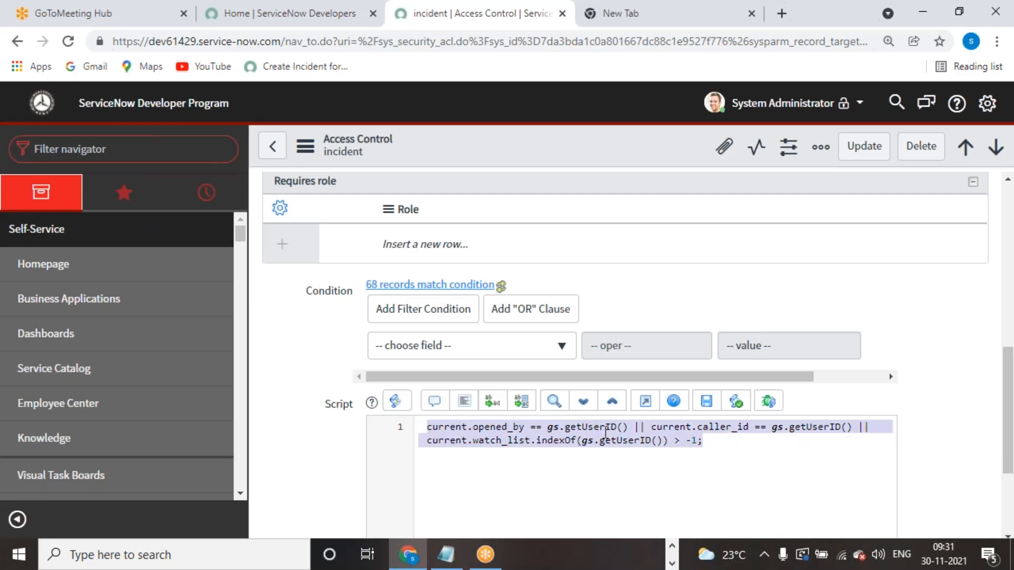
double_click(500, 429)
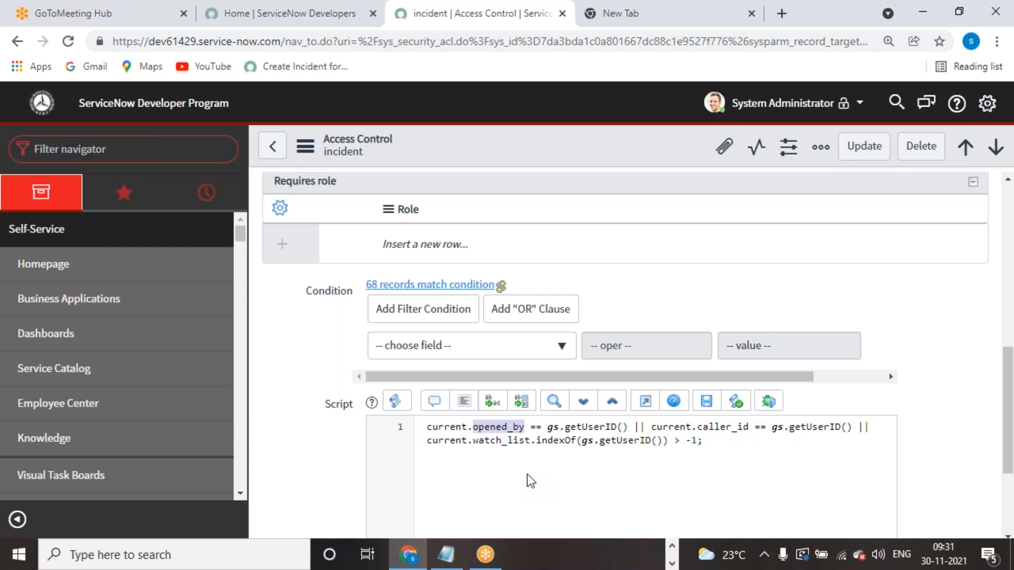
left_click(573, 474)
left_click_drag(629, 429, 423, 429)
left_click(660, 492)
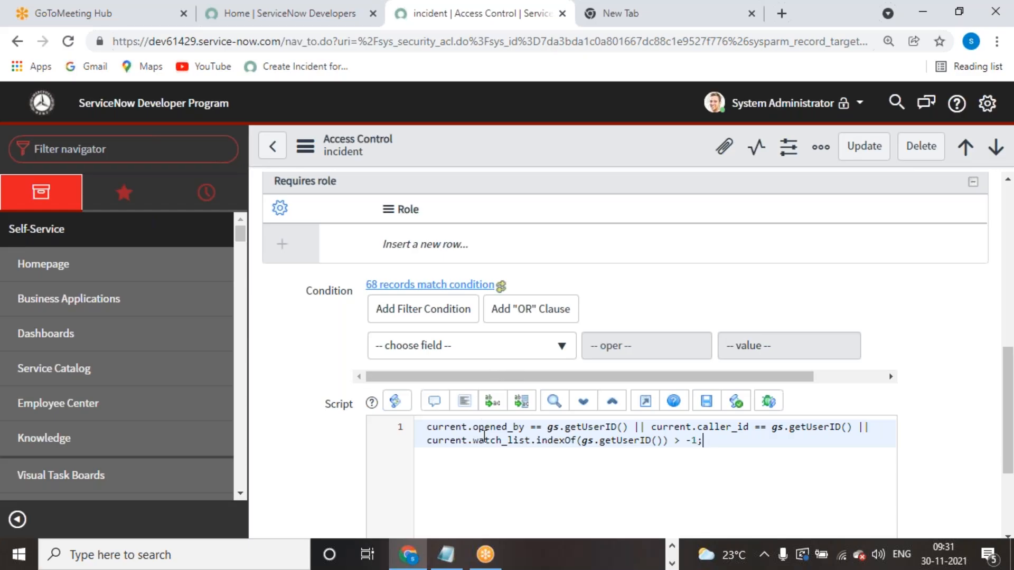
- Return to the incident rules list and open the incident delete access control
scroll(609, 476, "up", 6)
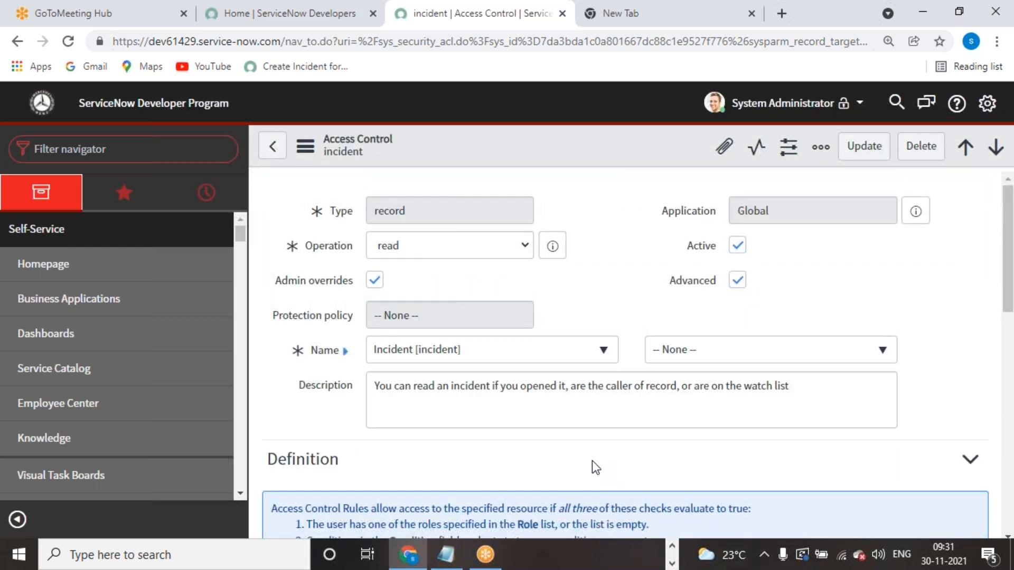
scroll(419, 401, "down", 6)
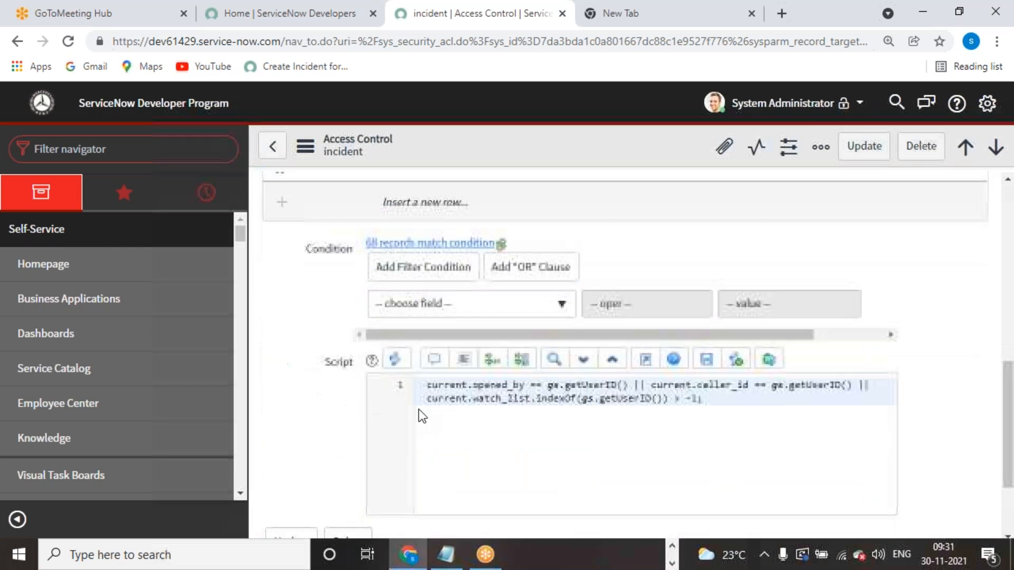
scroll(421, 416, "down", 1)
left_click(272, 146)
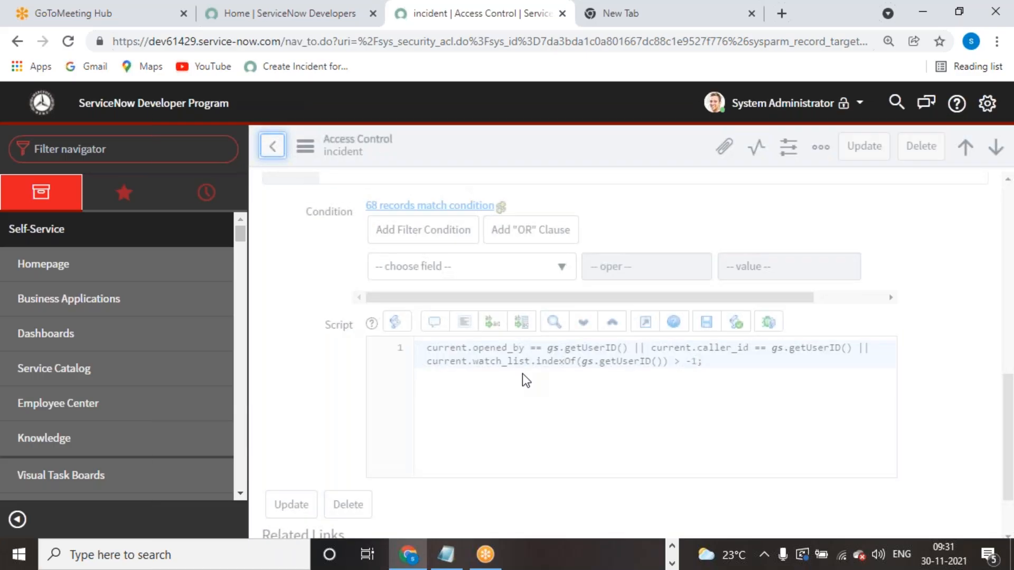
scroll(515, 389, "down", 3)
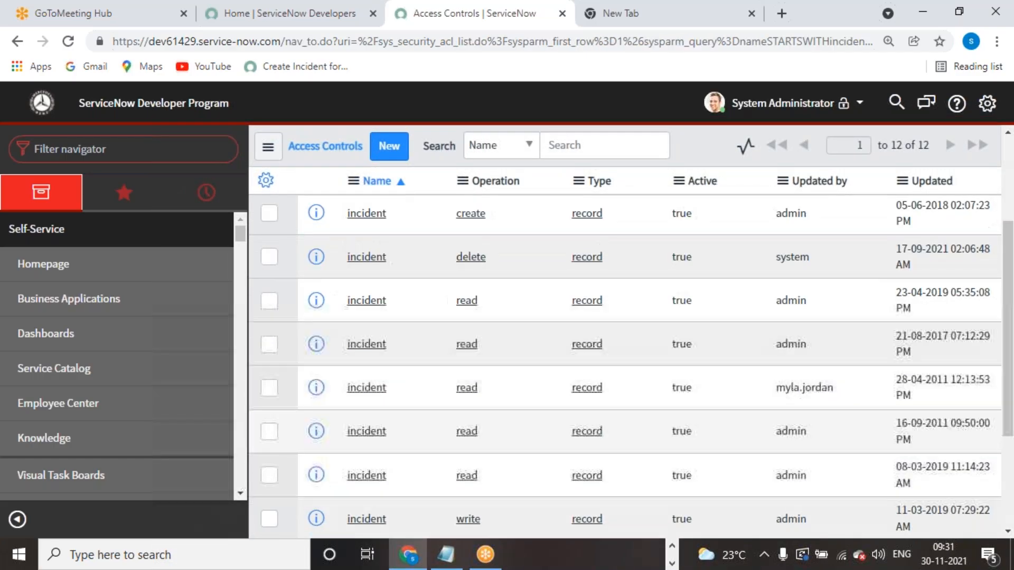
scroll(408, 385, "up", 3)
left_click(366, 415)
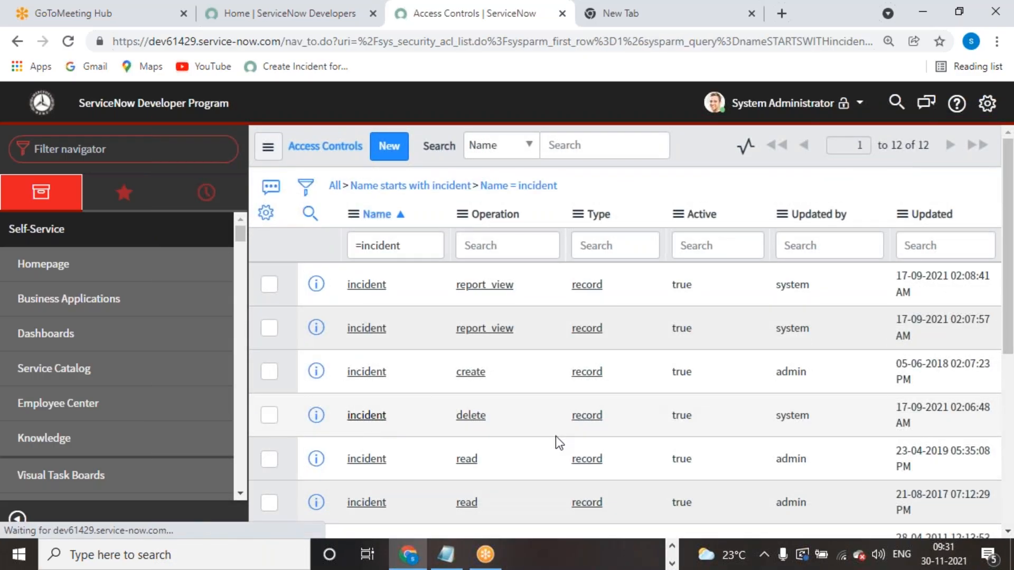
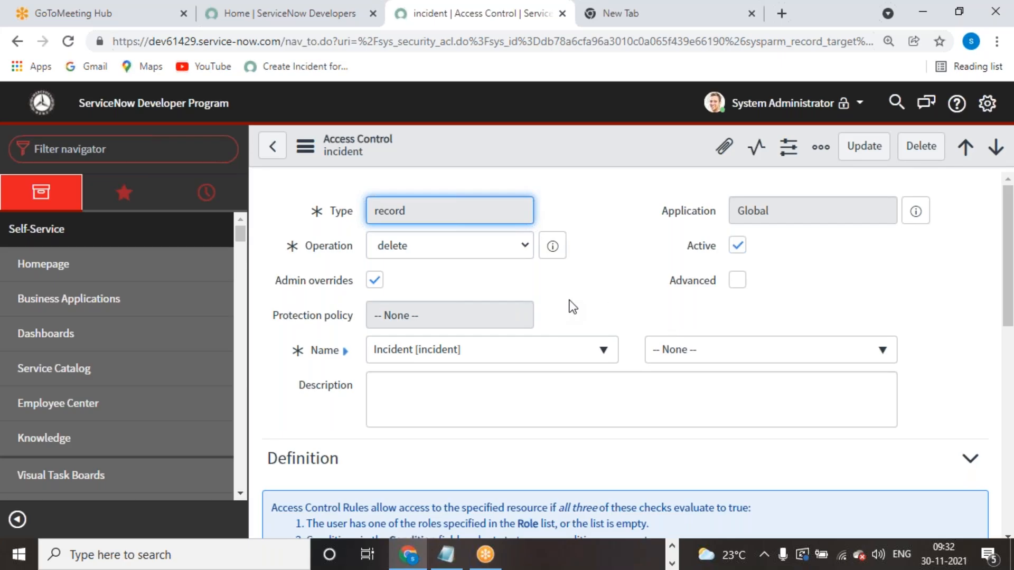
- Finish reviewing the incident delete rule and return to the Access Controls list
scroll(569, 301, "down", 6)
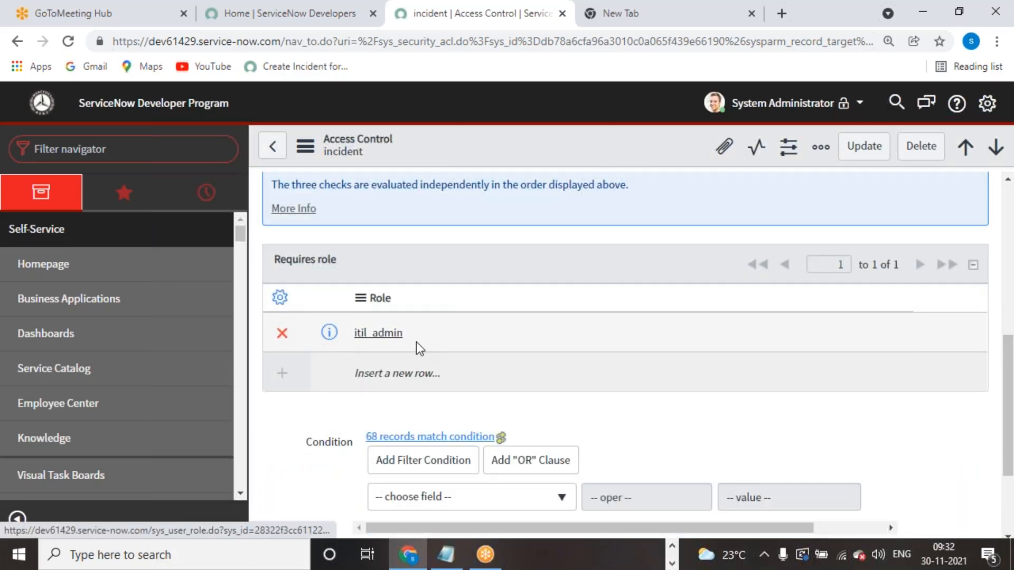
scroll(442, 358, "up", 6)
scroll(442, 358, "up", 2)
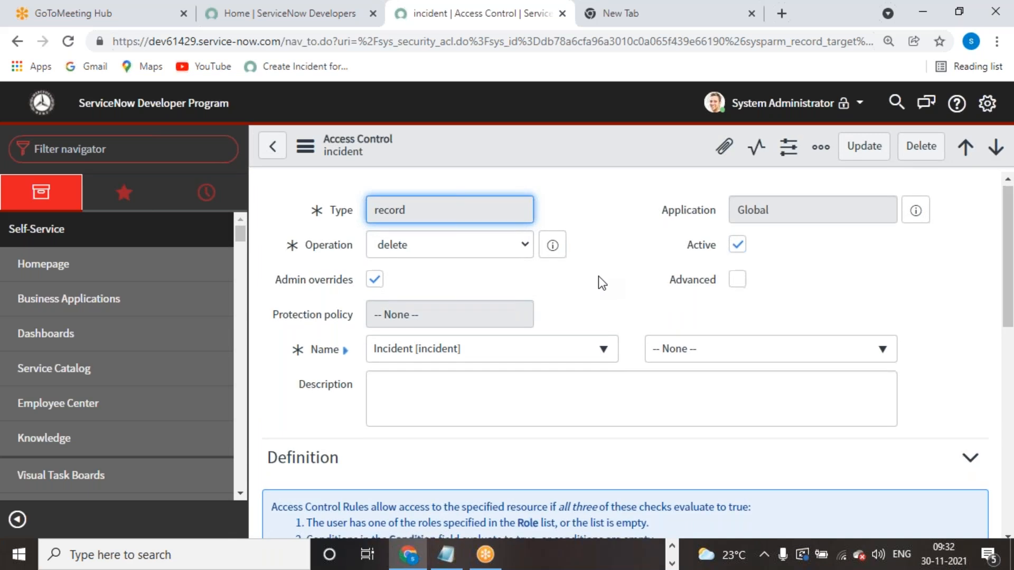
scroll(598, 277, "down", 5)
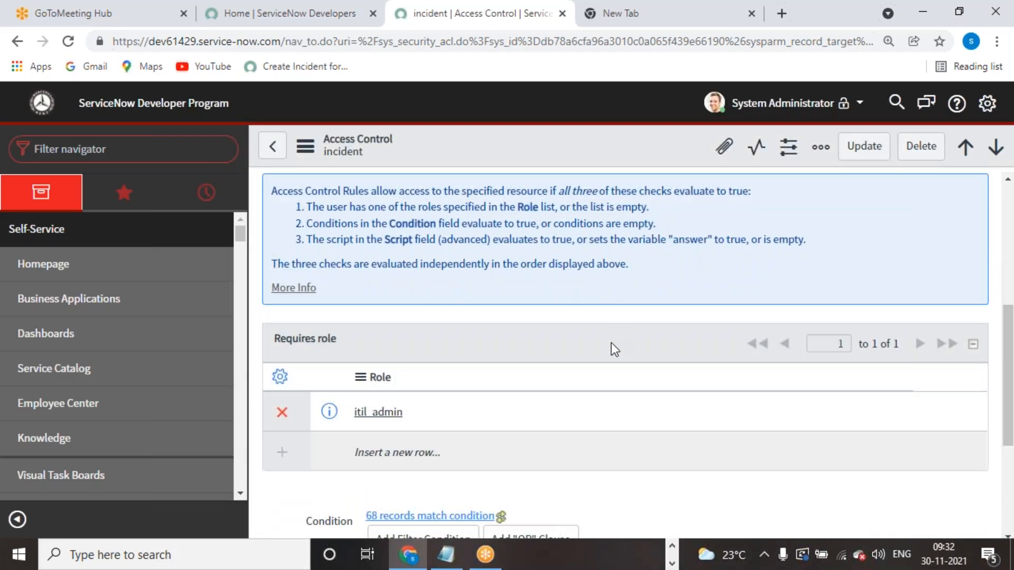
scroll(610, 343, "up", 5)
scroll(611, 345, "down", 1)
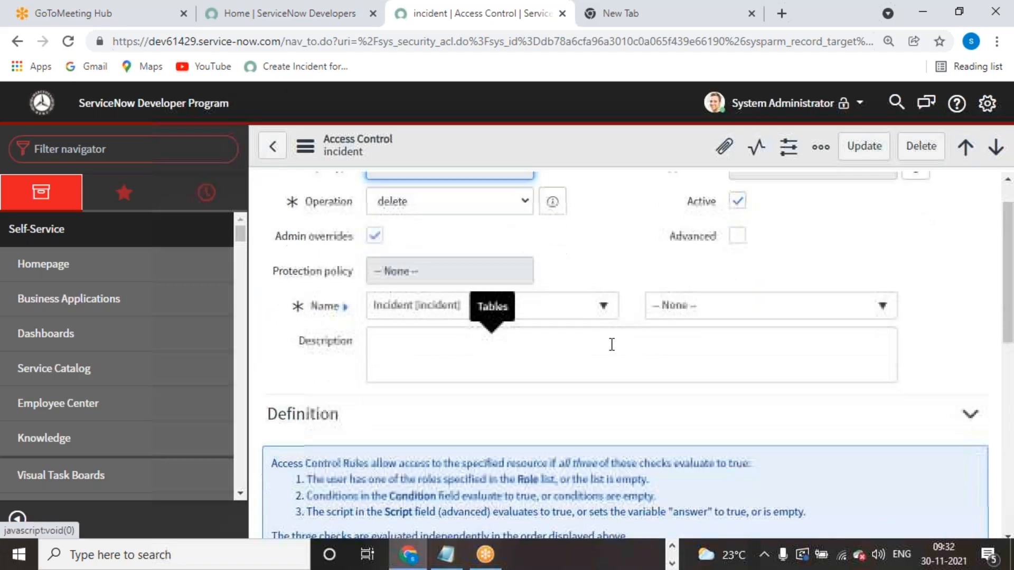
scroll(612, 345, "down", 5)
scroll(496, 343, "up", 6)
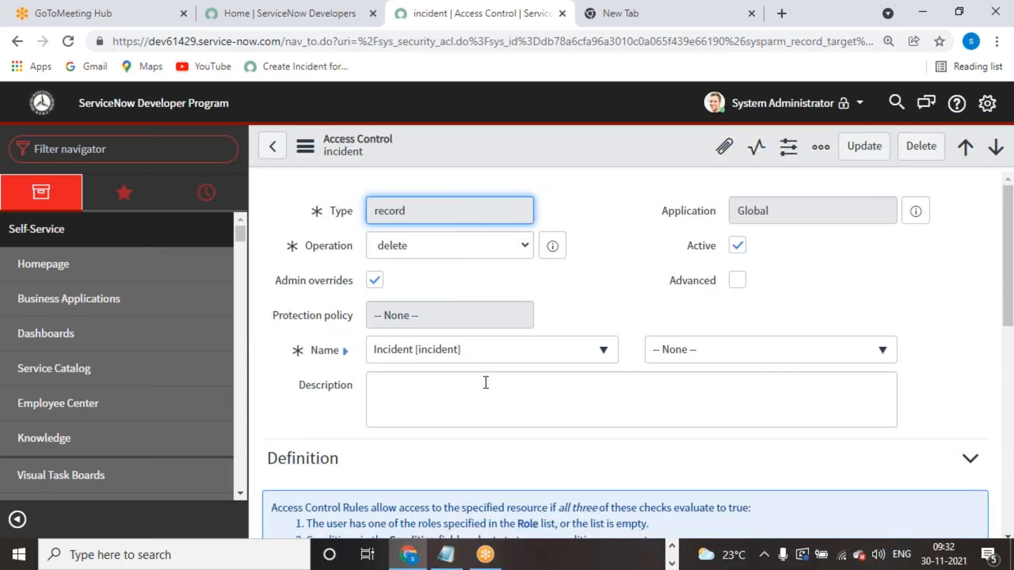
scroll(448, 480, "down", 4)
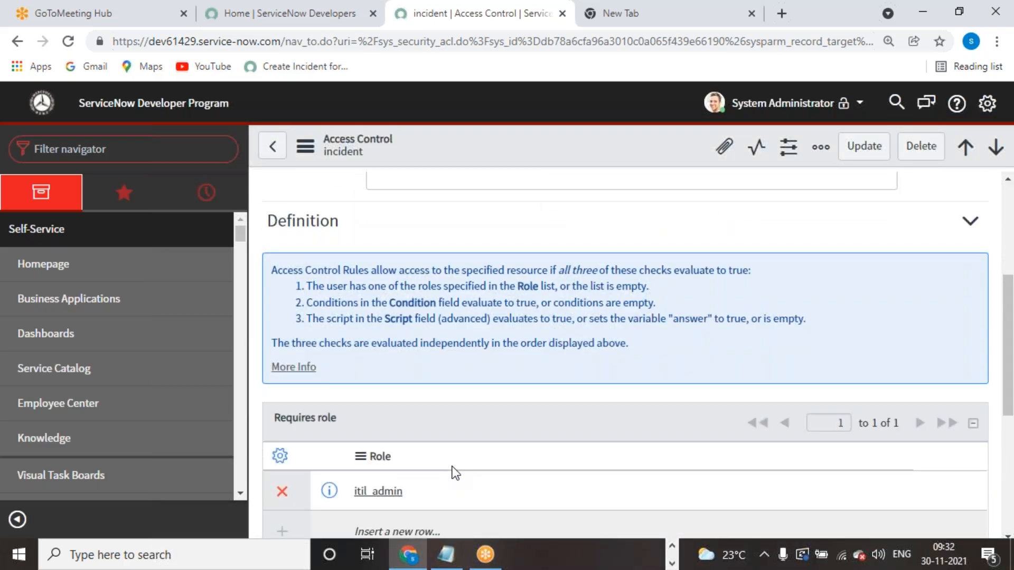
scroll(456, 457, "down", 3)
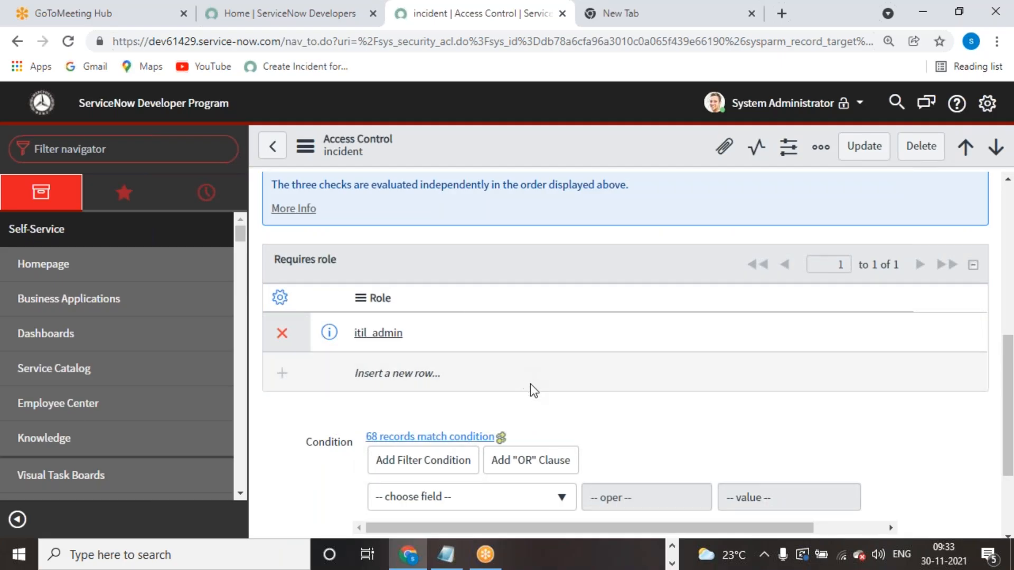
scroll(567, 438, "up", 7)
left_click(273, 146)
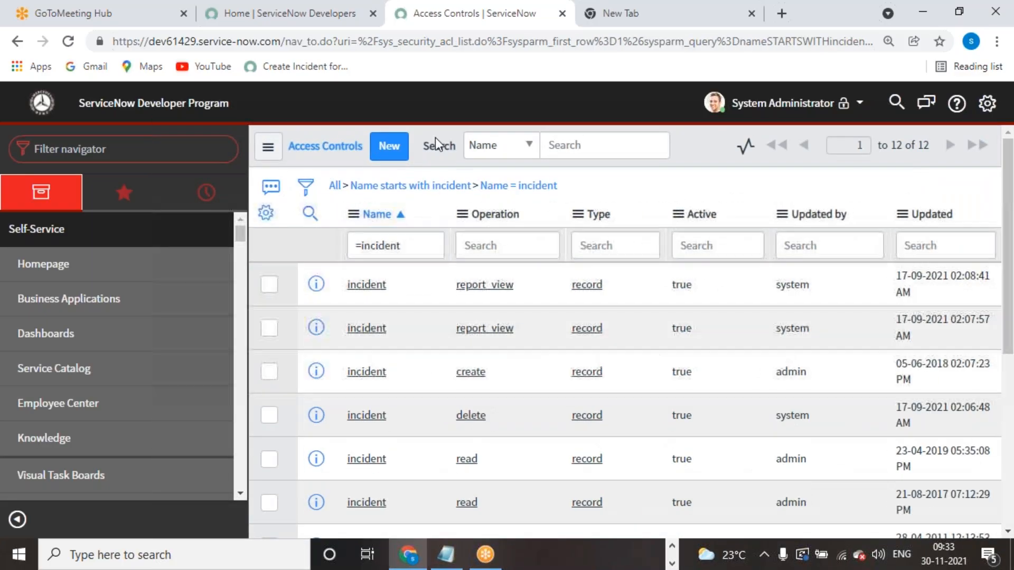
left_click(122, 156)
type("itil")
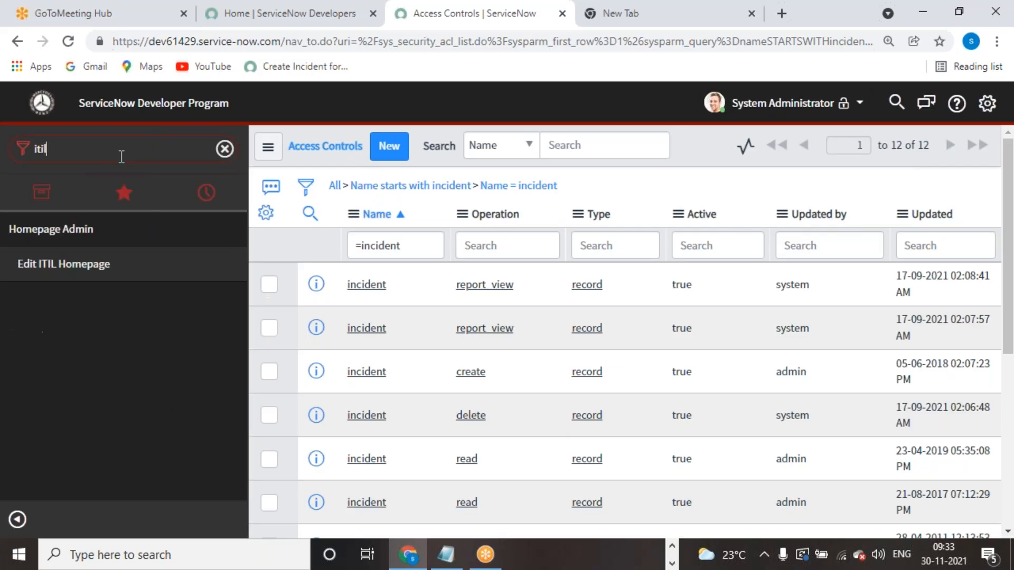
key("BackSpace")
key("BackSpace")
key("BackSpace")
key("BackSpace")
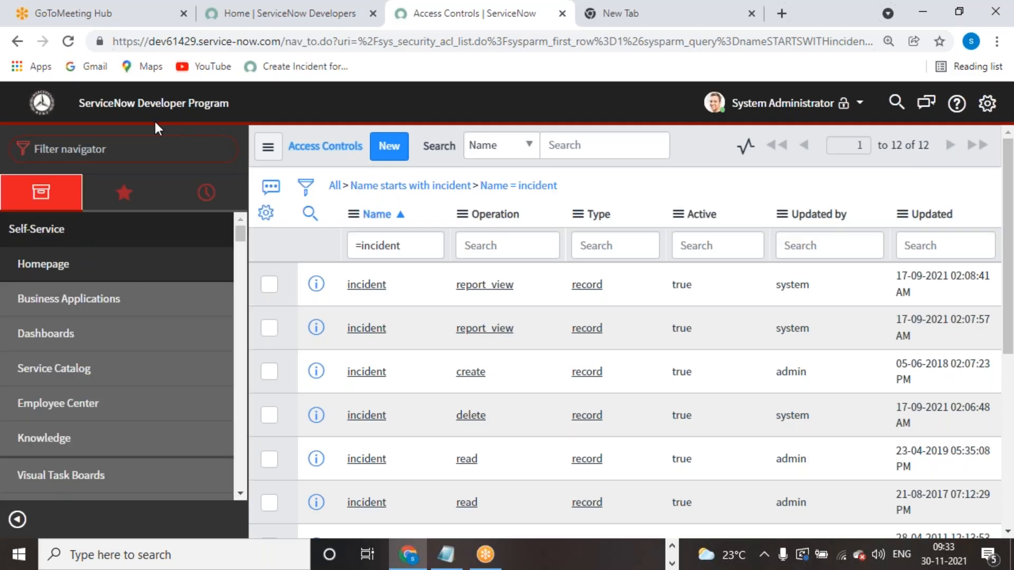
- Impersonate the ITIL User account, found by searching 'itil'
left_click(785, 105)
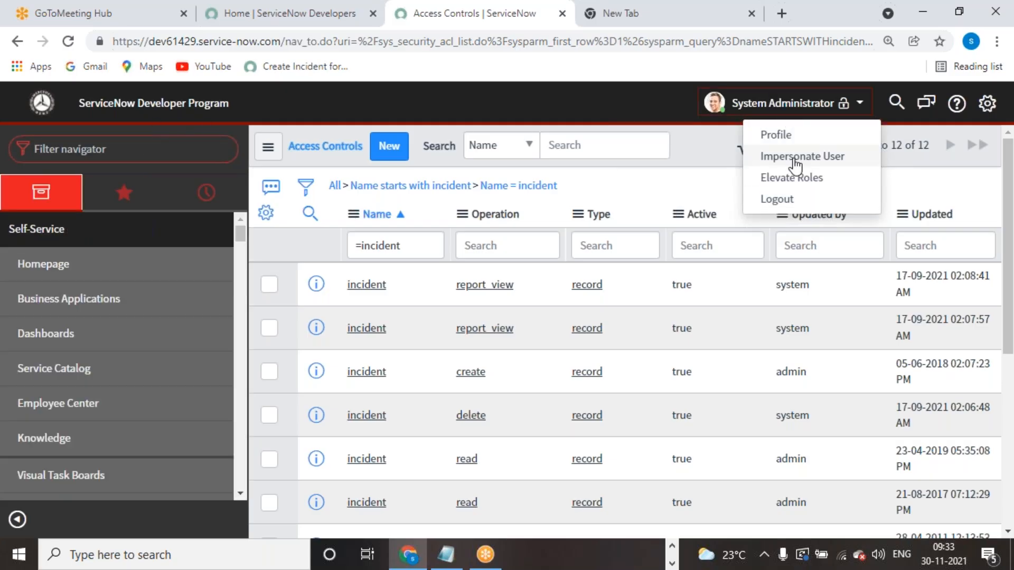
left_click(795, 159)
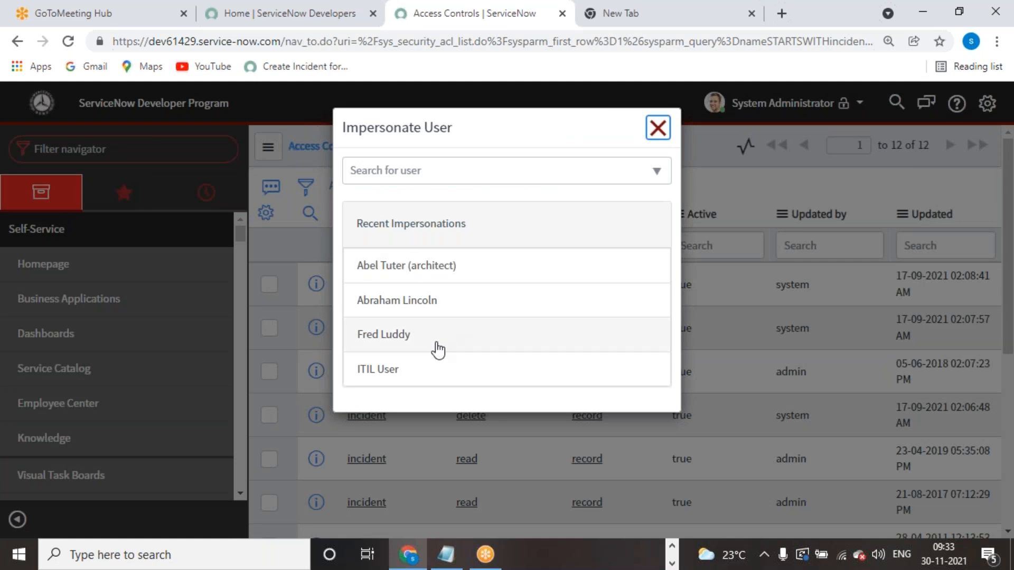
left_click(482, 172)
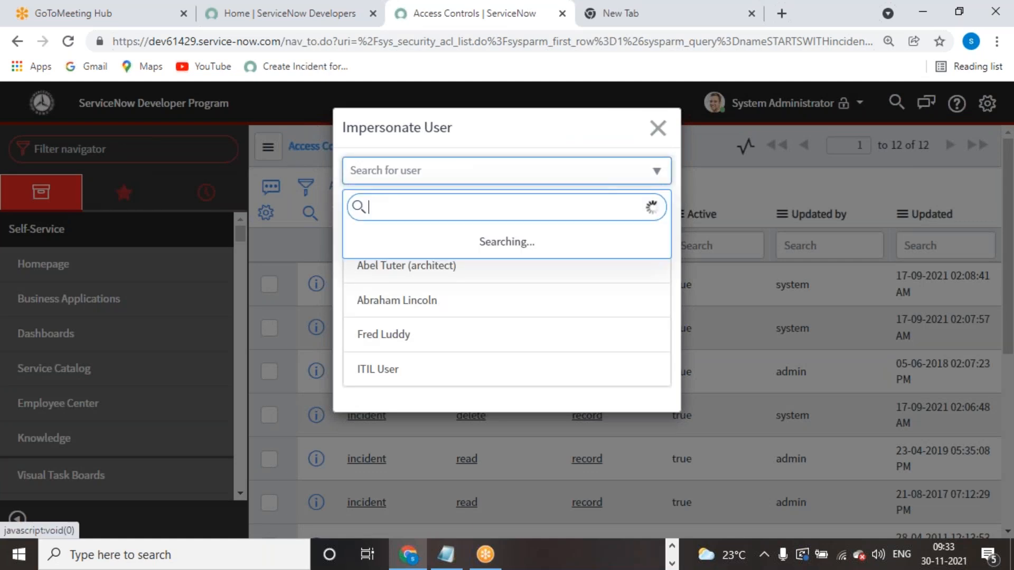
type("itil")
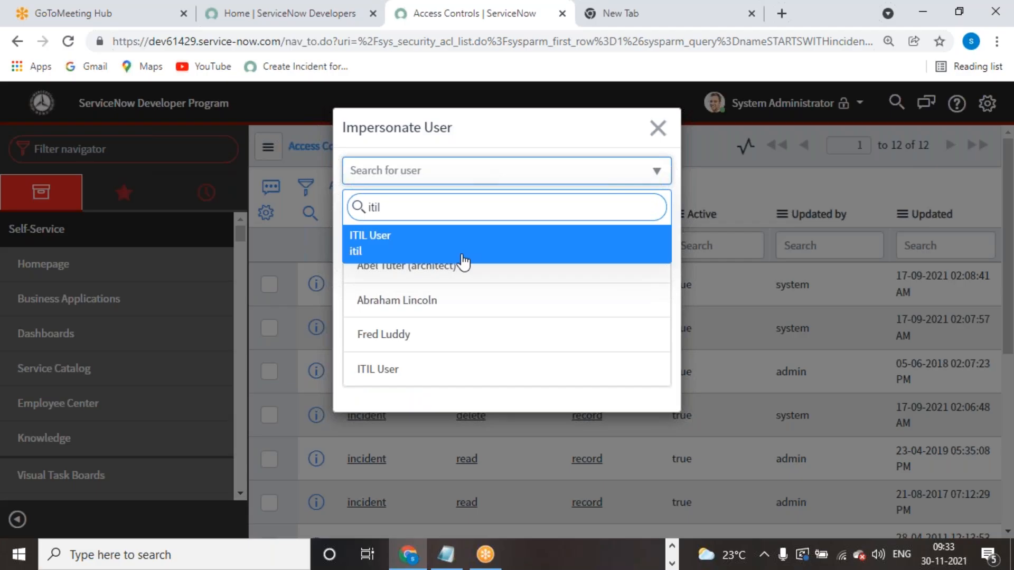
left_click(464, 257)
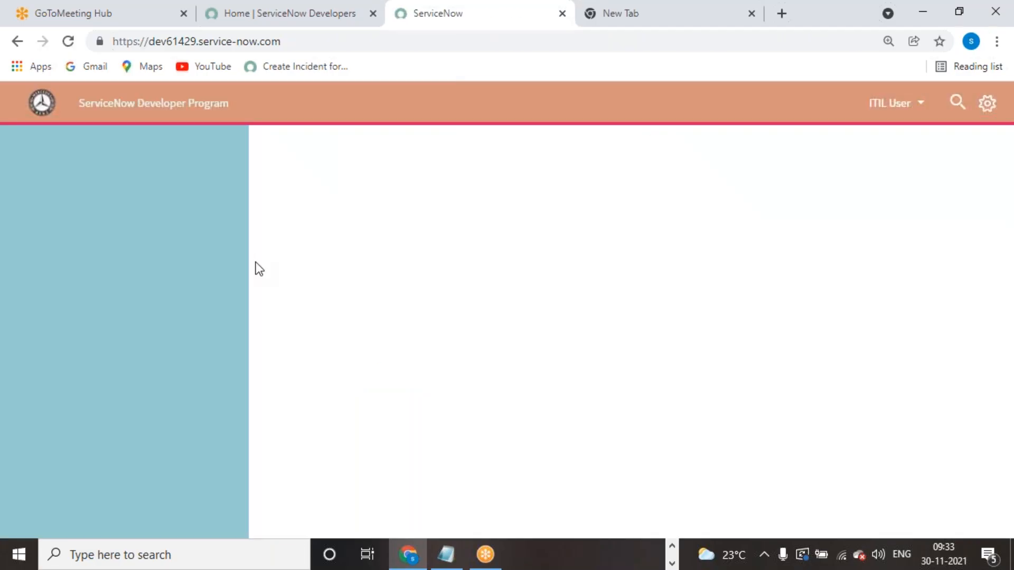
- Open the Servicenow Academys module by filtering the navigator for 'servicenow'
type("itil")
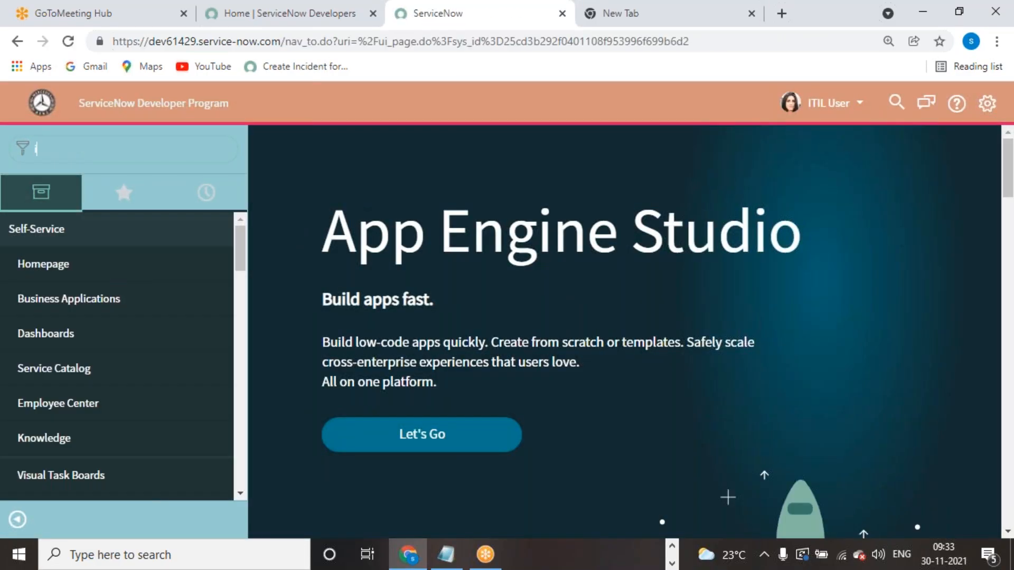
key("BackSpace")
key("BackSpace")
key("BackSpace")
key("BackSpace")
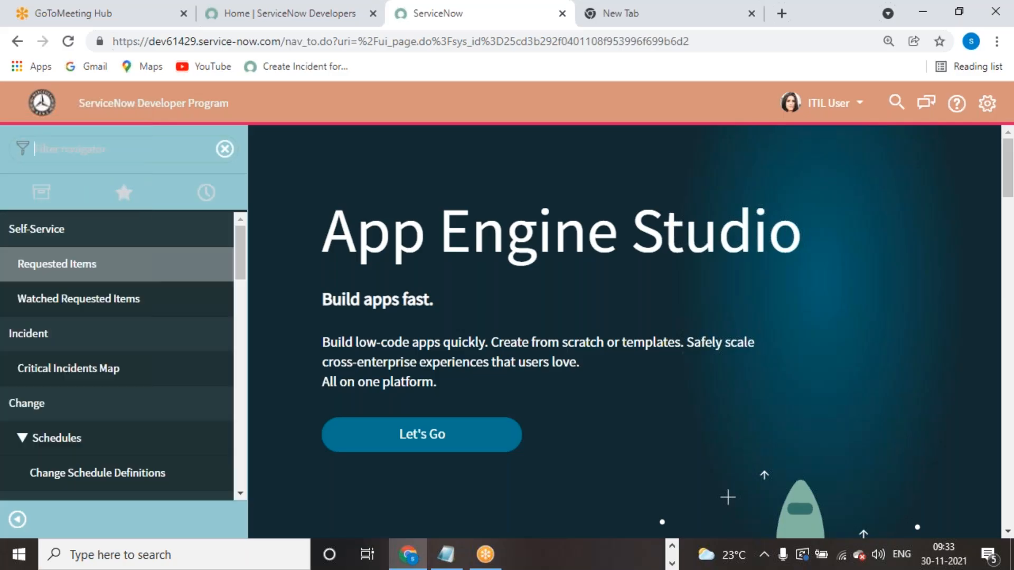
type("servicenow")
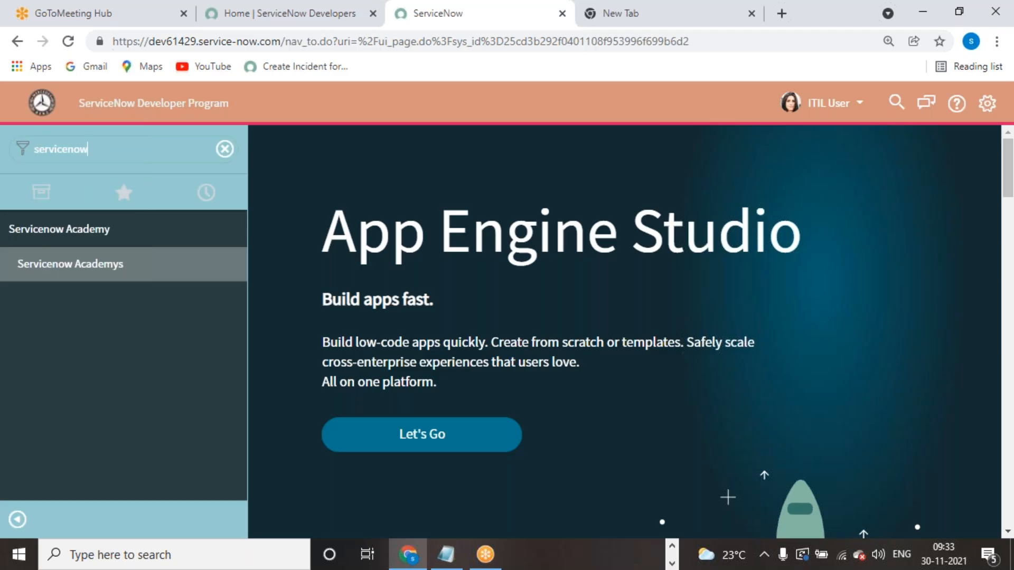
left_click(61, 265)
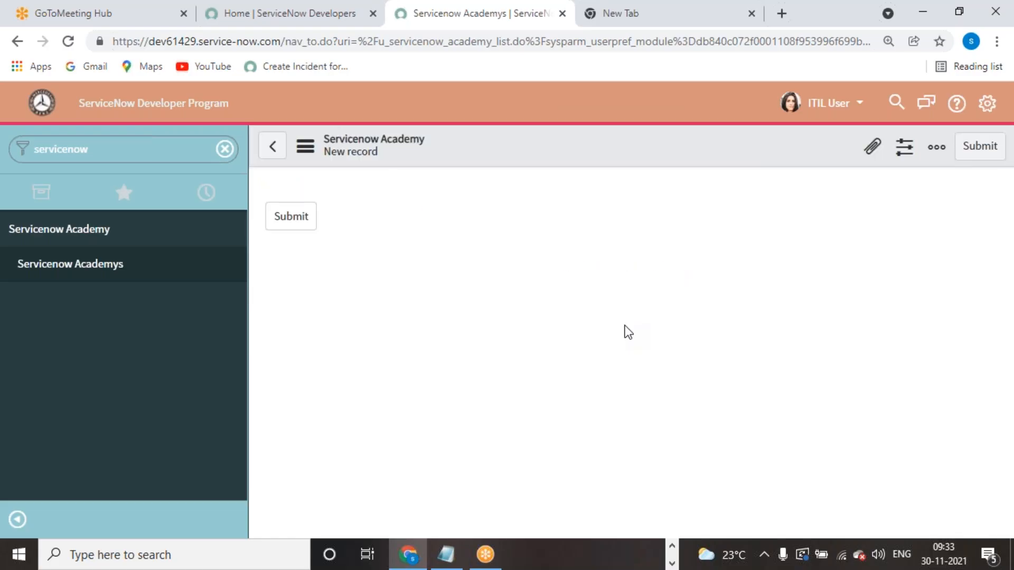
- Submit a blank academy record, select it, and review the row actions offered
left_click(292, 218)
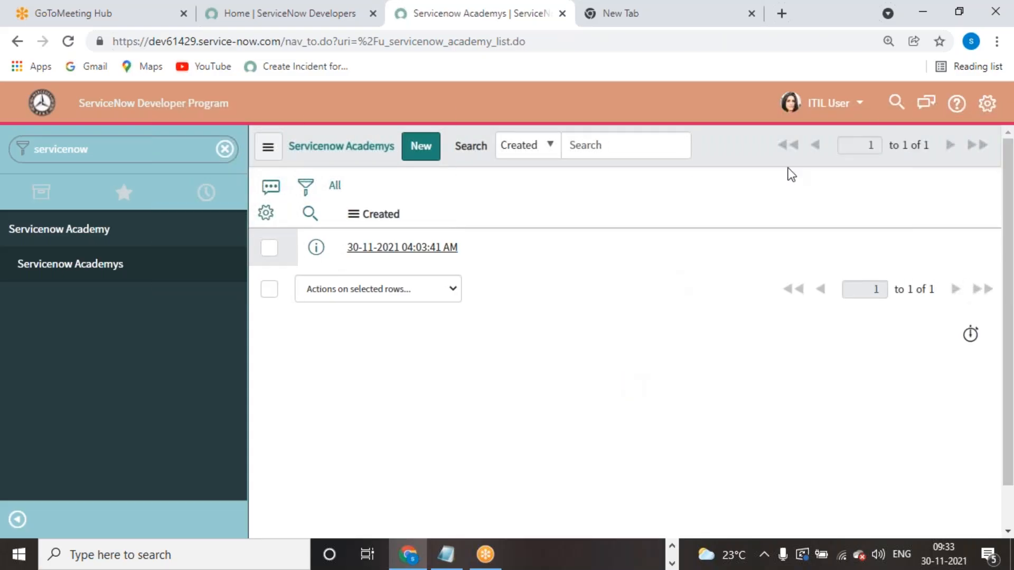
left_click(269, 247)
left_click(455, 288)
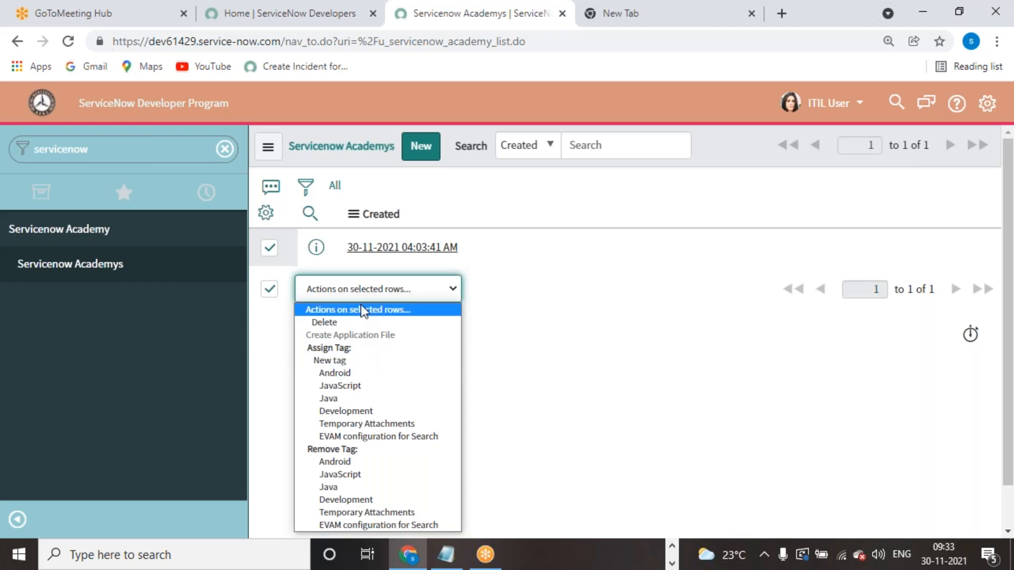
left_click(618, 288)
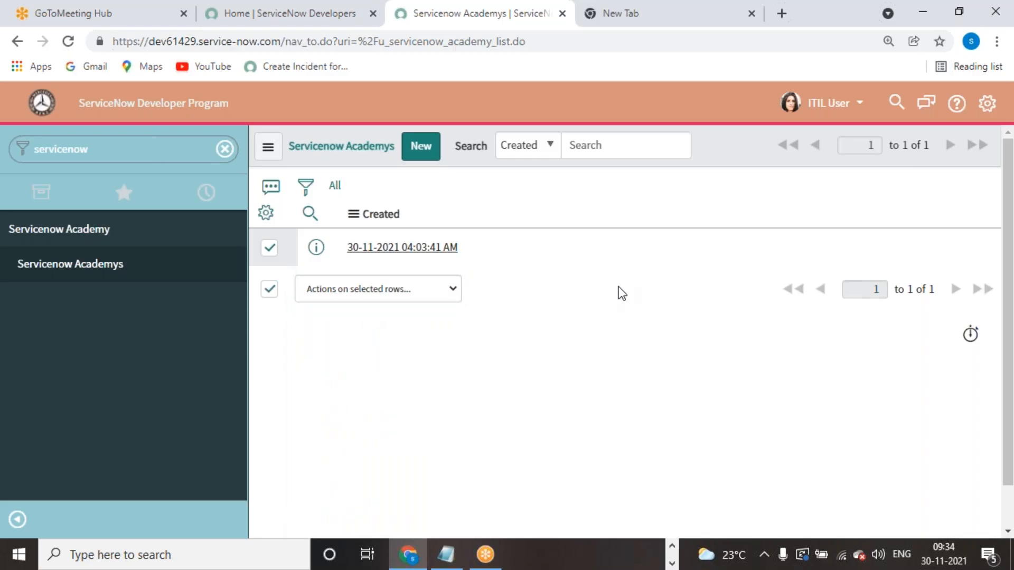
left_click(835, 103)
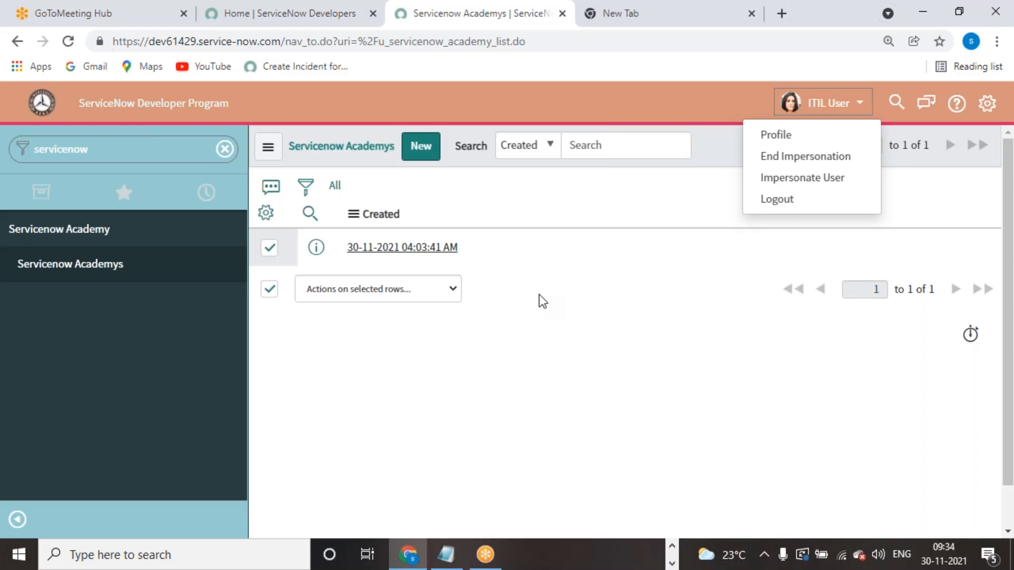
- End the ITIL User impersonation to return as System Administrator
left_click(170, 157)
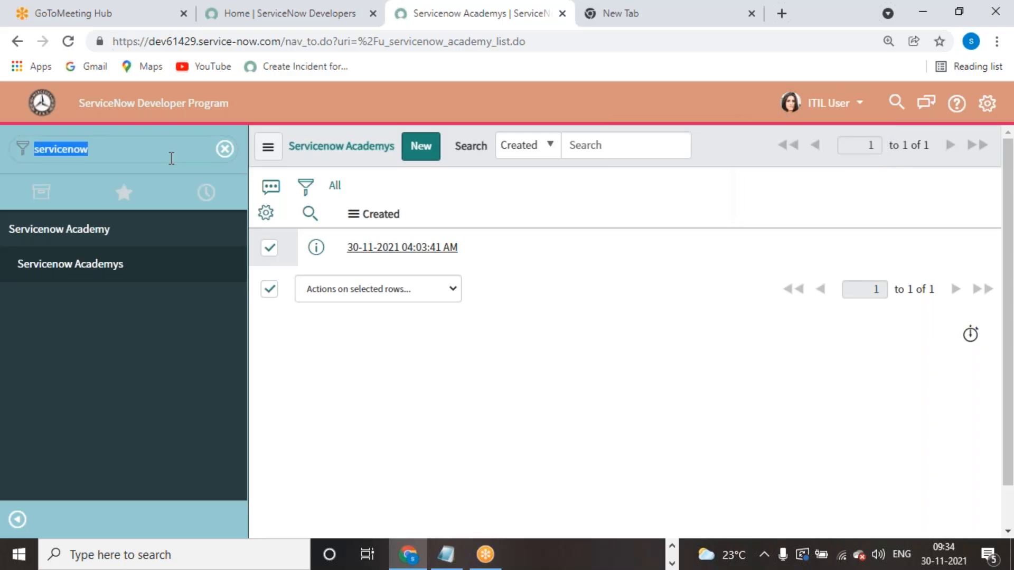
type("role")
key("BackSpace")
key("BackSpace")
key("BackSpace")
key("BackSpace")
left_click(845, 104)
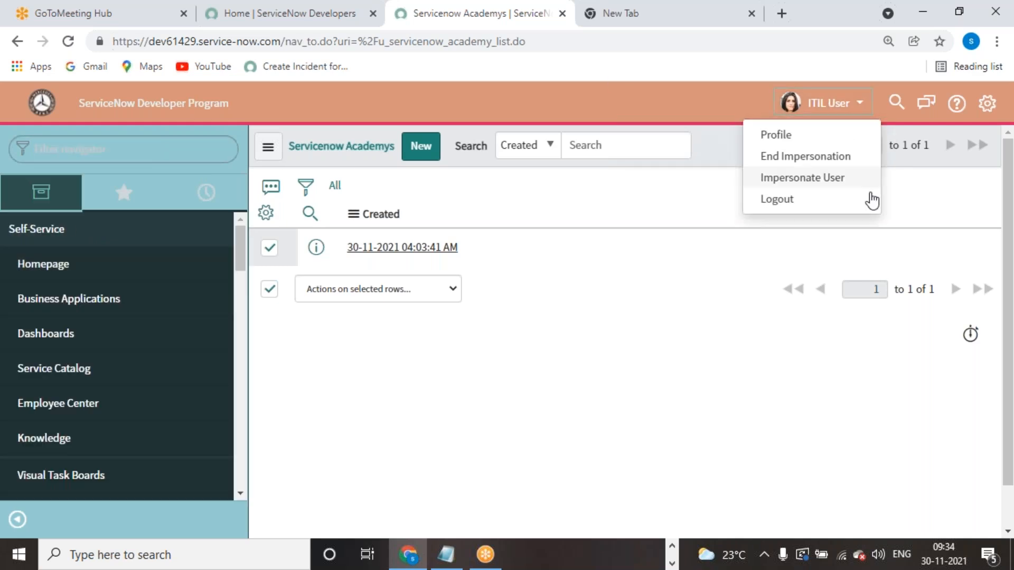
left_click(791, 161)
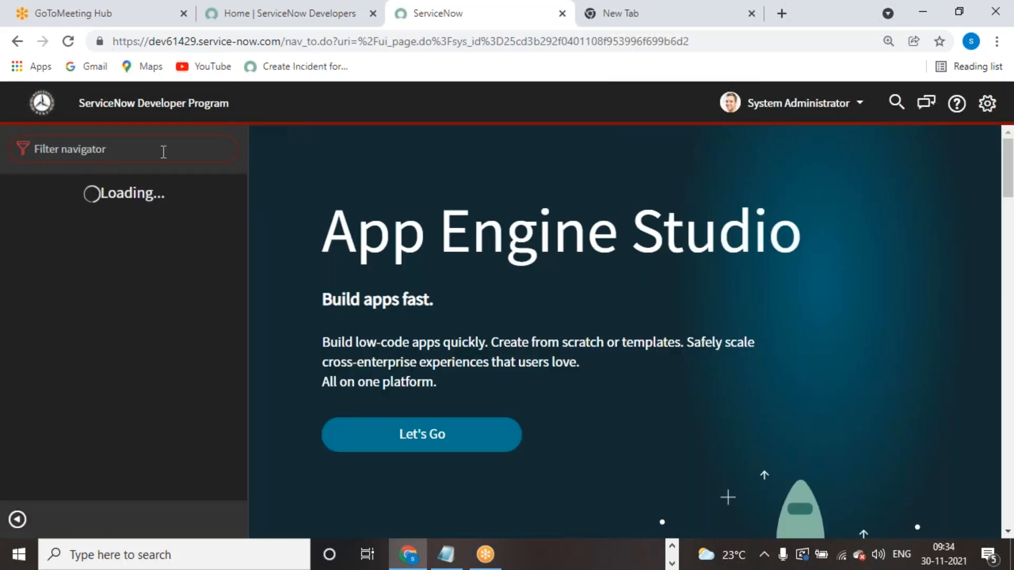
- Open the Roles list under User Administration
type("incide")
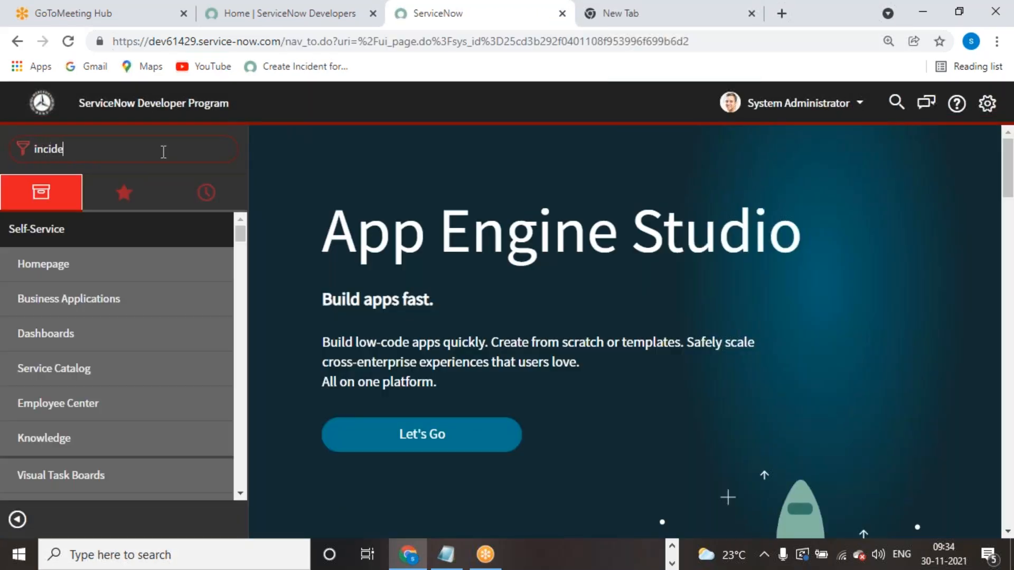
type("nt")
key("BackSpace")
key("BackSpace")
key("BackSpace")
key("BackSpace")
key("BackSpace")
key("BackSpace")
key("BackSpace")
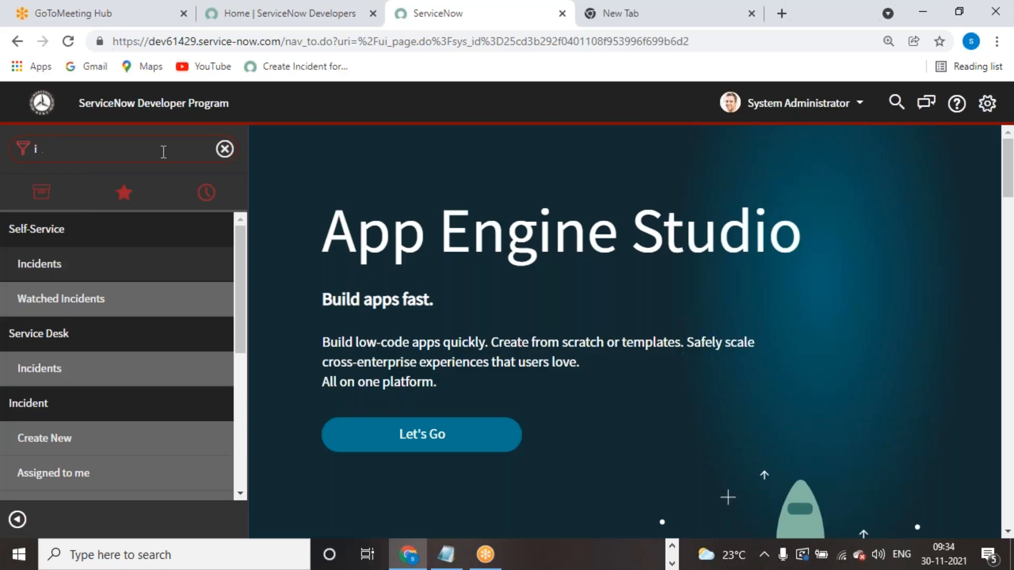
key("BackSpace")
type("user ad")
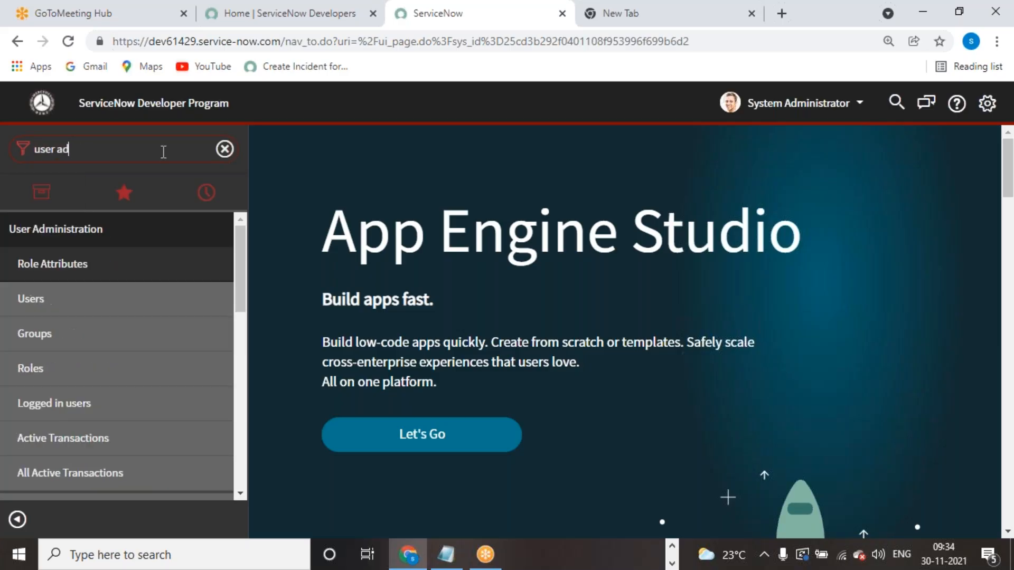
scroll(115, 361, "down", 1)
scroll(117, 363, "up", 1)
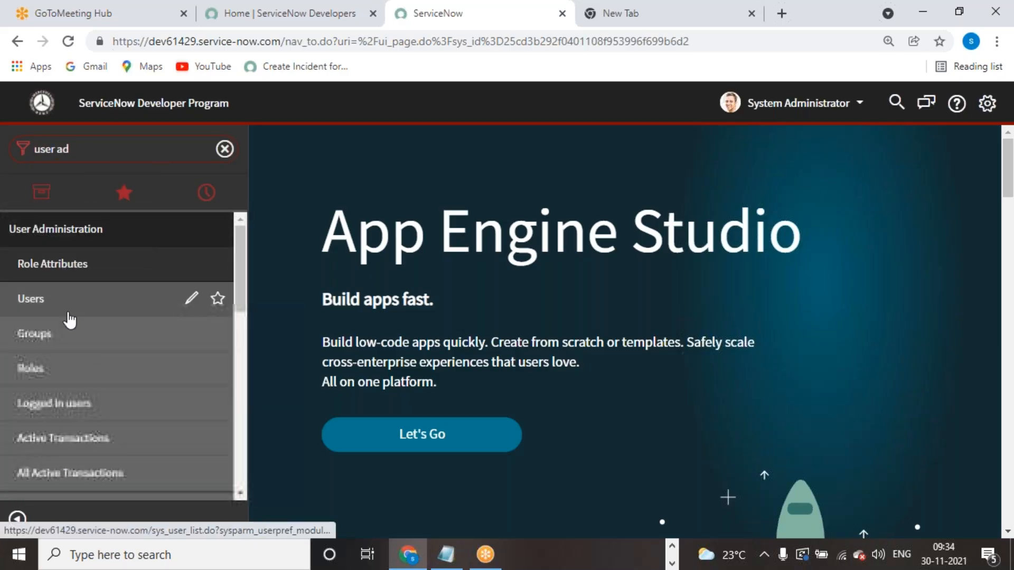
left_click(59, 370)
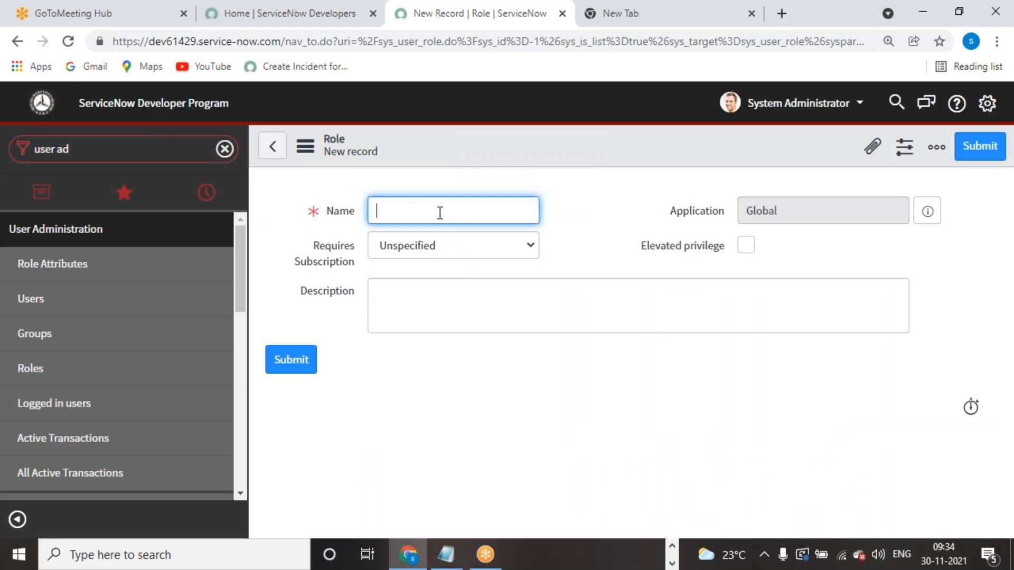
- Create role servicenow_academy_admin with elevated privilege and submit it
type("servicenow_academy_admin")
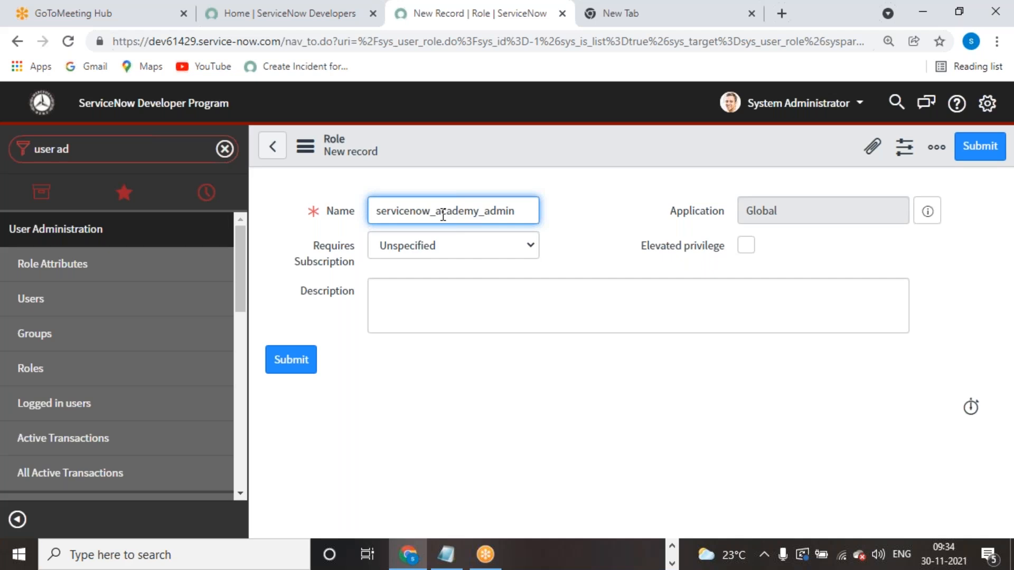
left_click(573, 253)
left_click(531, 246)
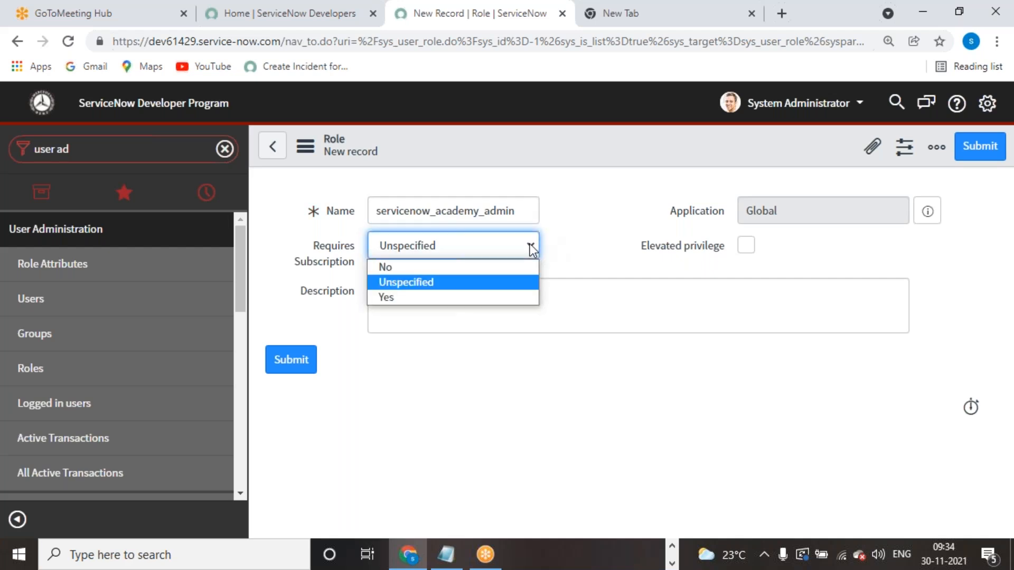
left_click(571, 246)
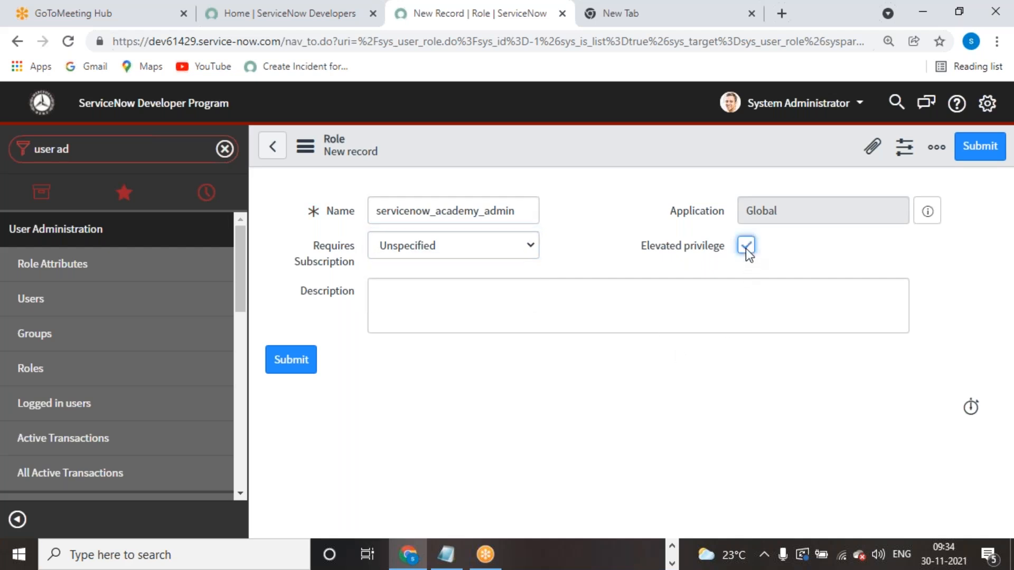
left_click(722, 377)
left_click(969, 153)
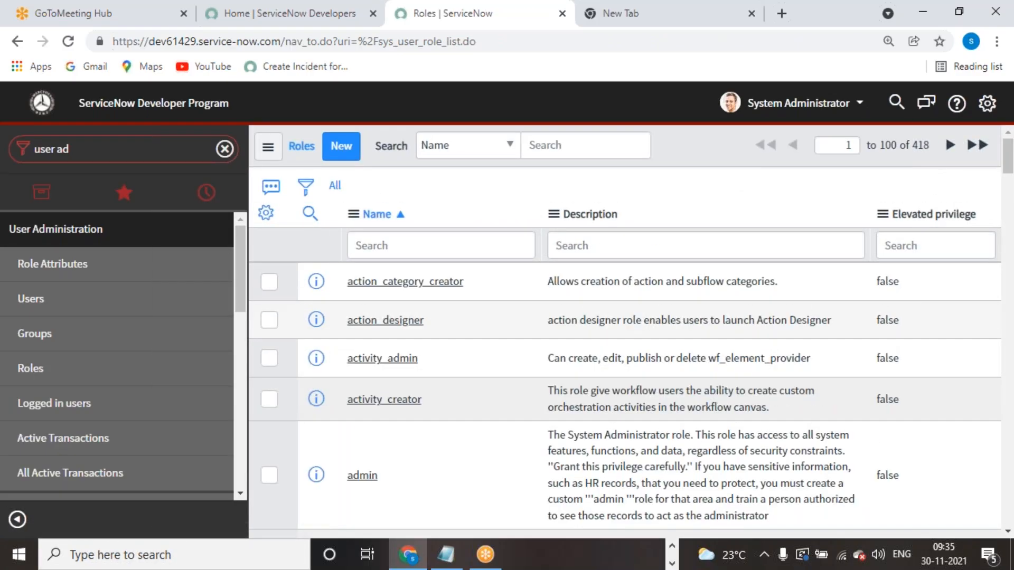
left_click(120, 155)
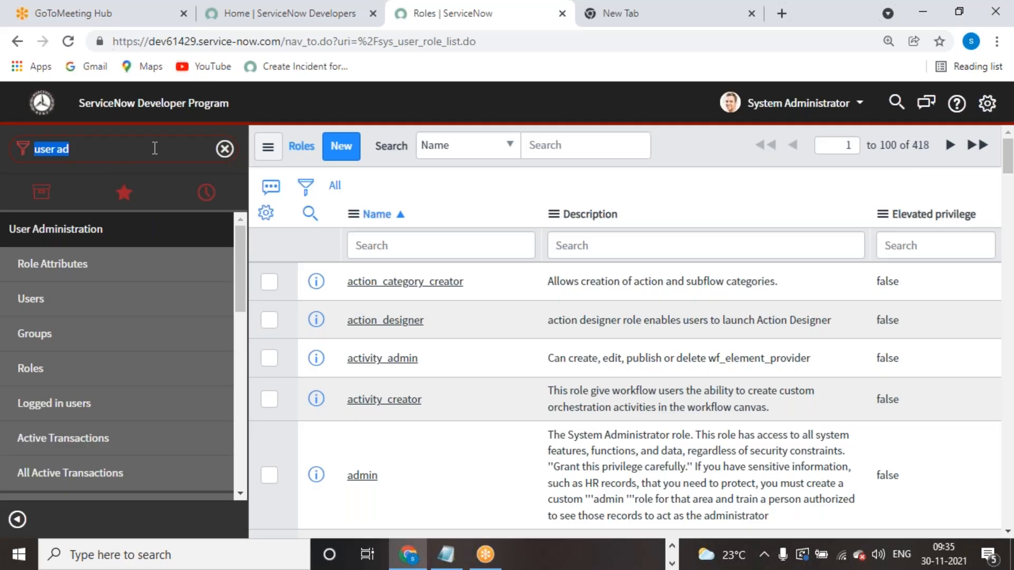
- Open the Servicenow Academy table's security rules via the form's Configure > Security Rules
type("acl")
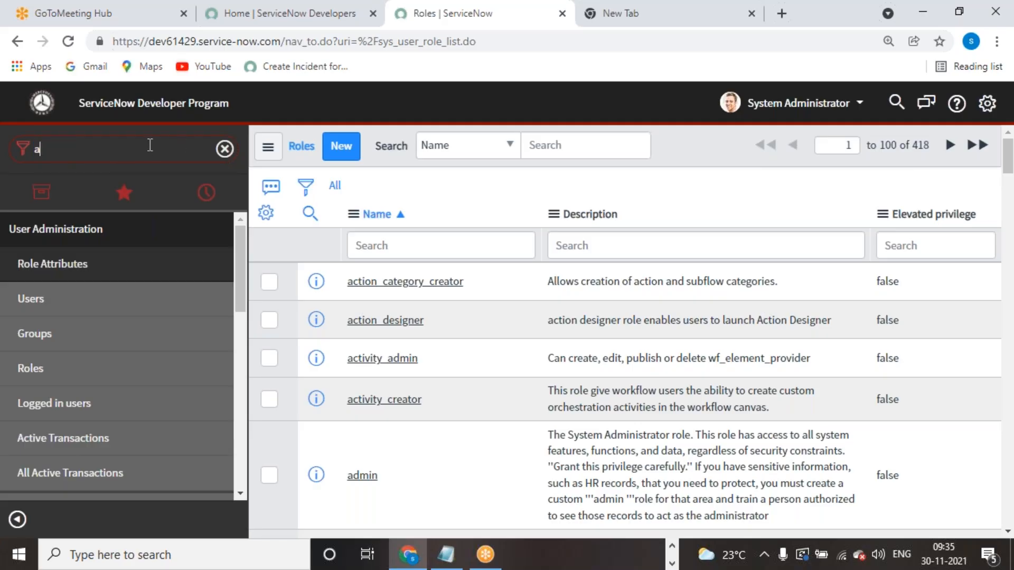
left_click_drag(51, 149, 2, 154)
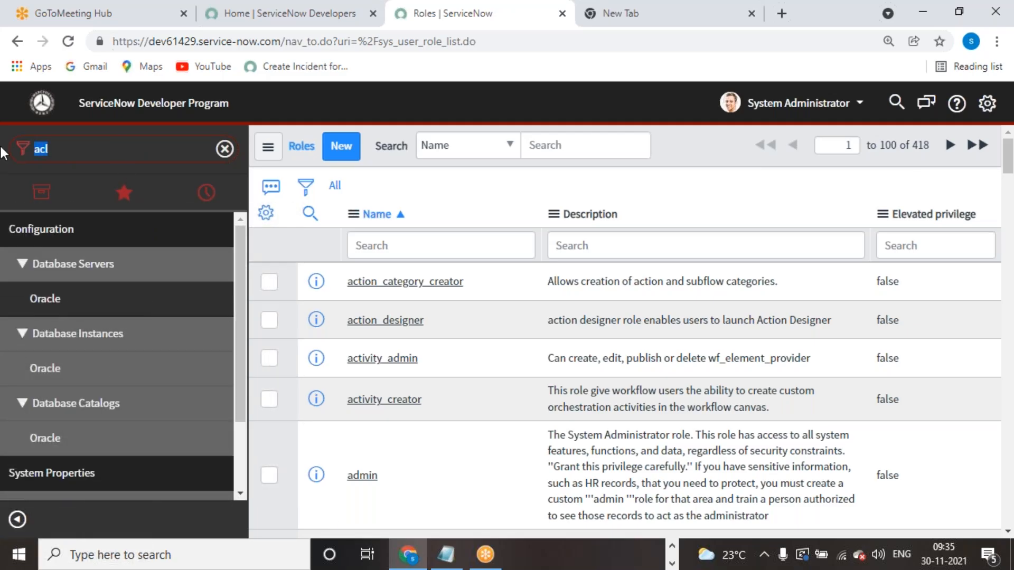
key("BackSpace")
type("serv")
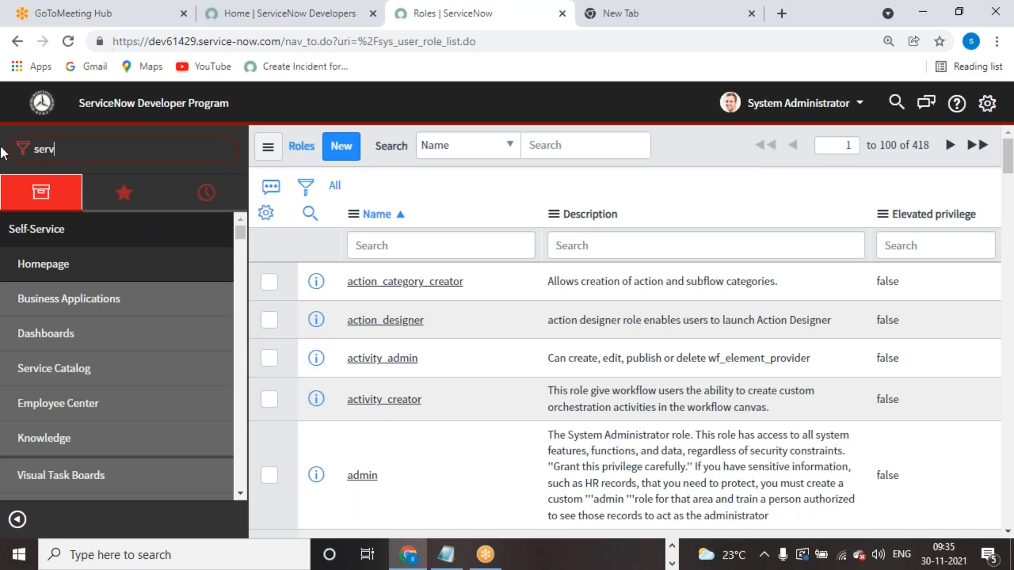
type("icenow")
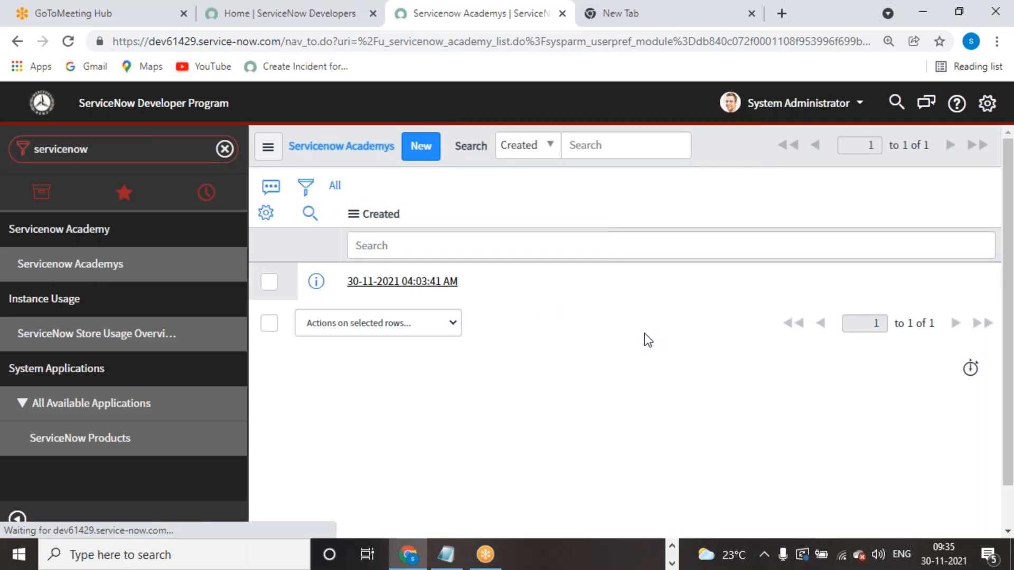
right_click(563, 158)
mouse_move(610, 262)
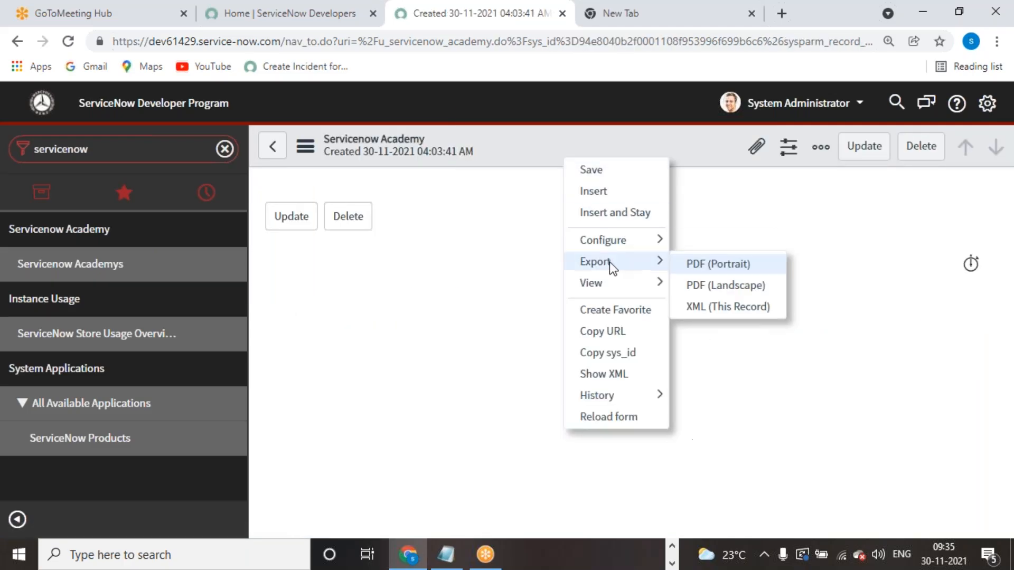
mouse_move(641, 242)
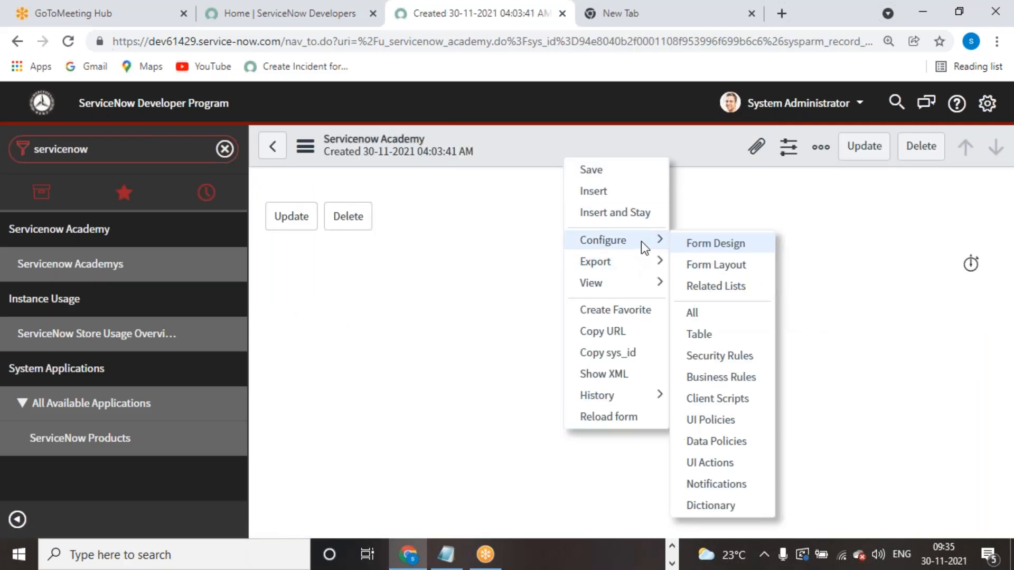
left_click(728, 356)
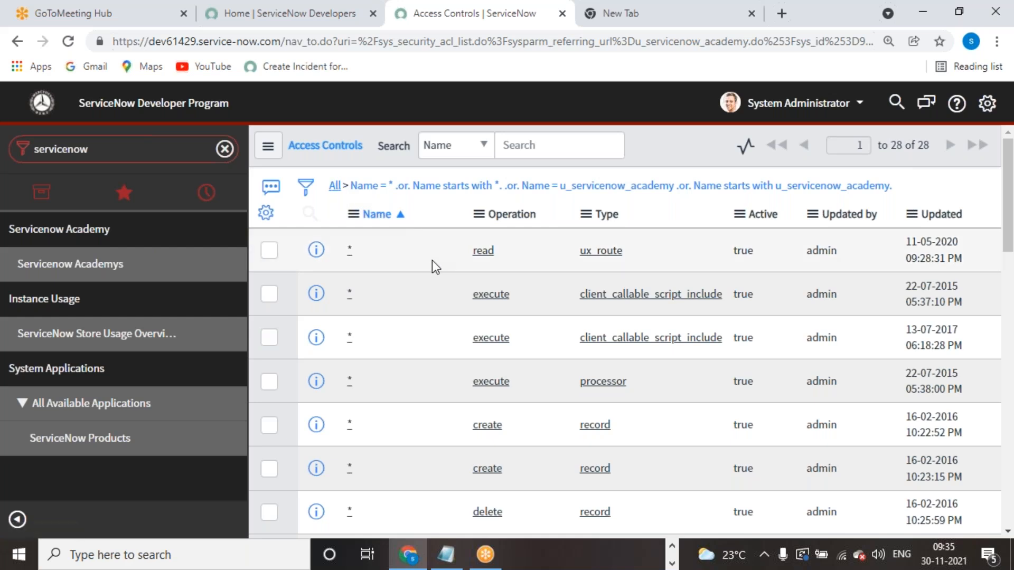
- Elevate the session to the security_admin role
left_click(824, 105)
left_click(818, 176)
left_click(347, 214)
left_click(656, 282)
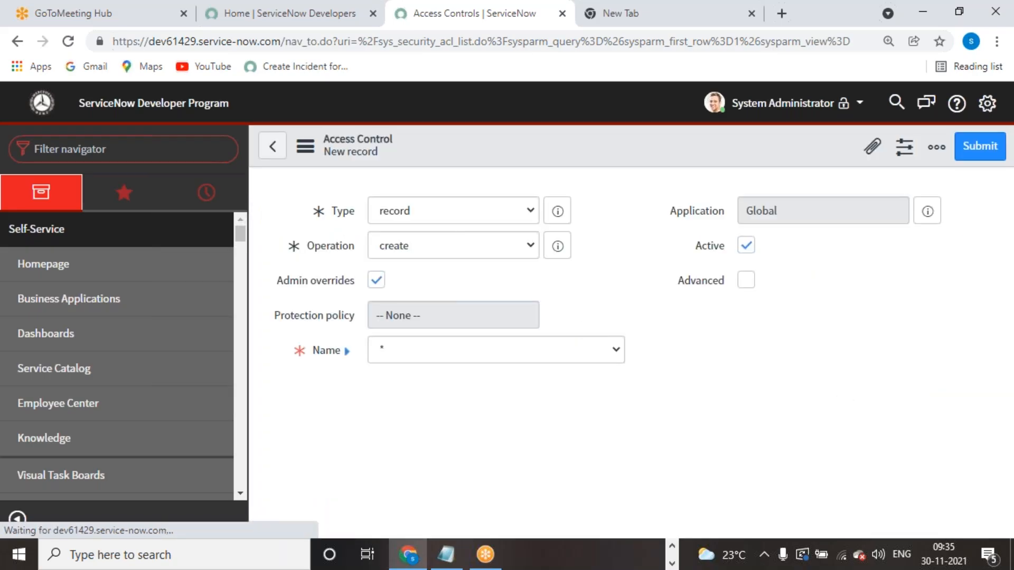
- Set the new rule's operation to delete on the Servicenow Academy table
left_click(527, 244)
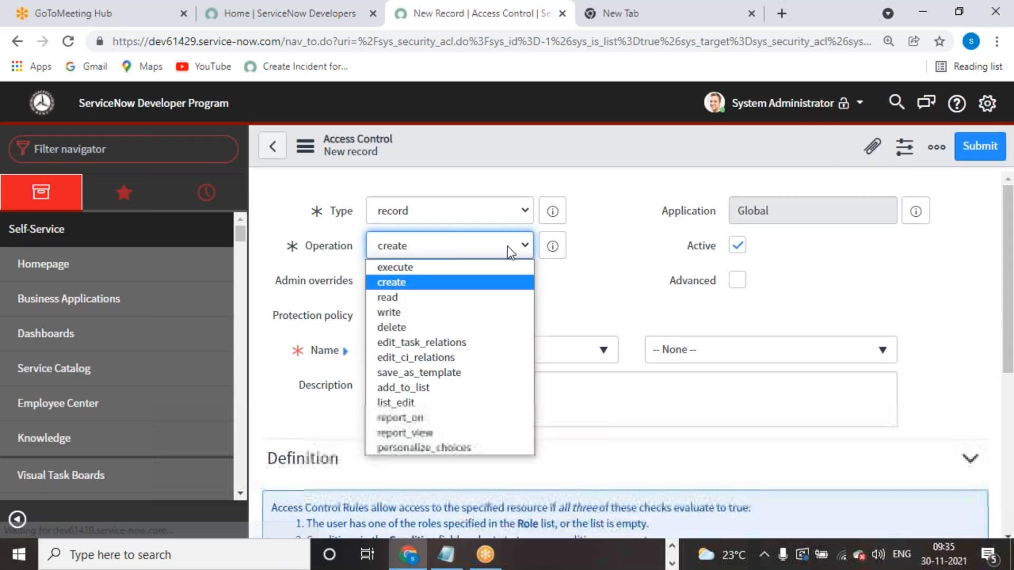
left_click(429, 331)
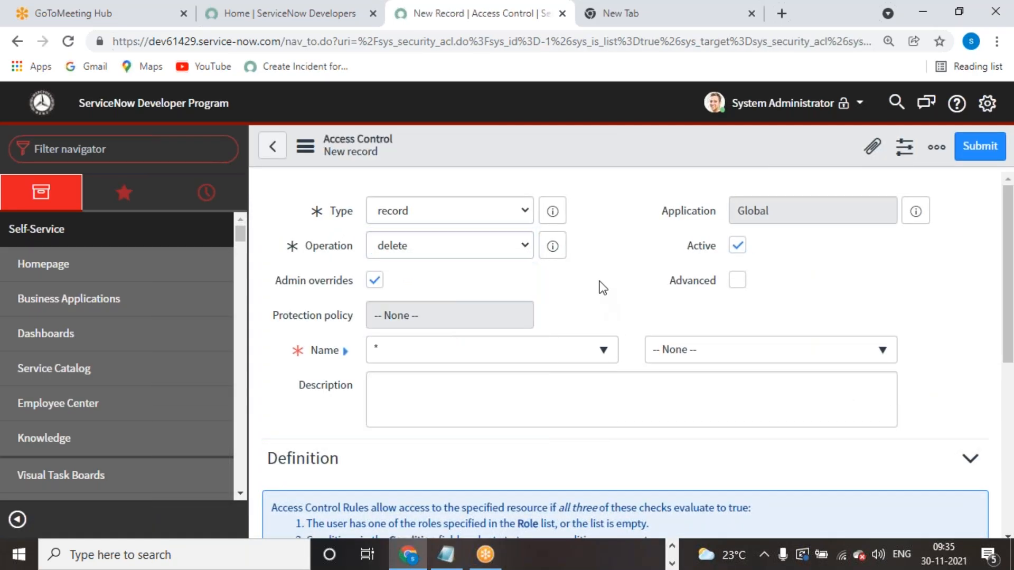
left_click(601, 350)
type("servicenow")
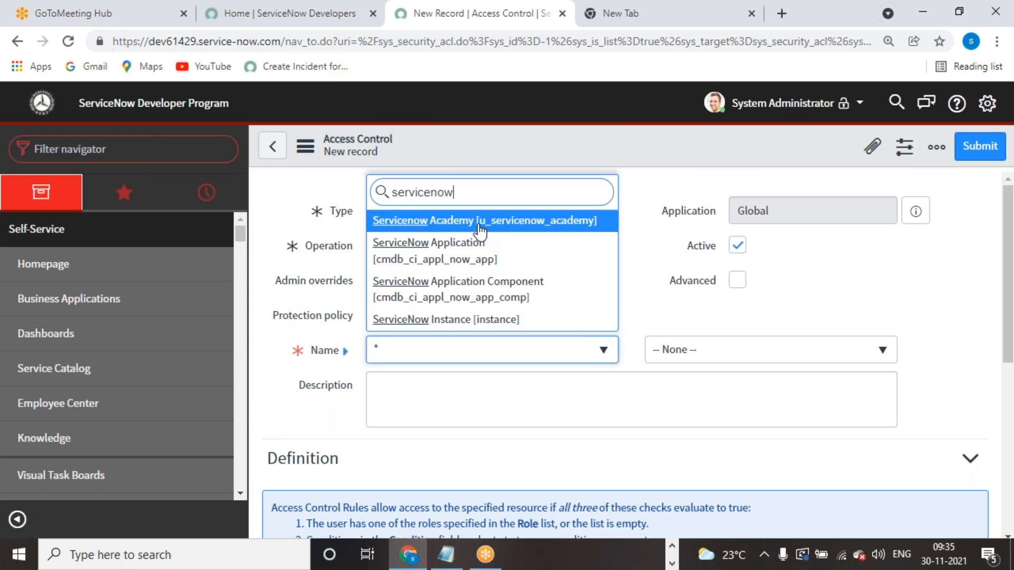
left_click(479, 231)
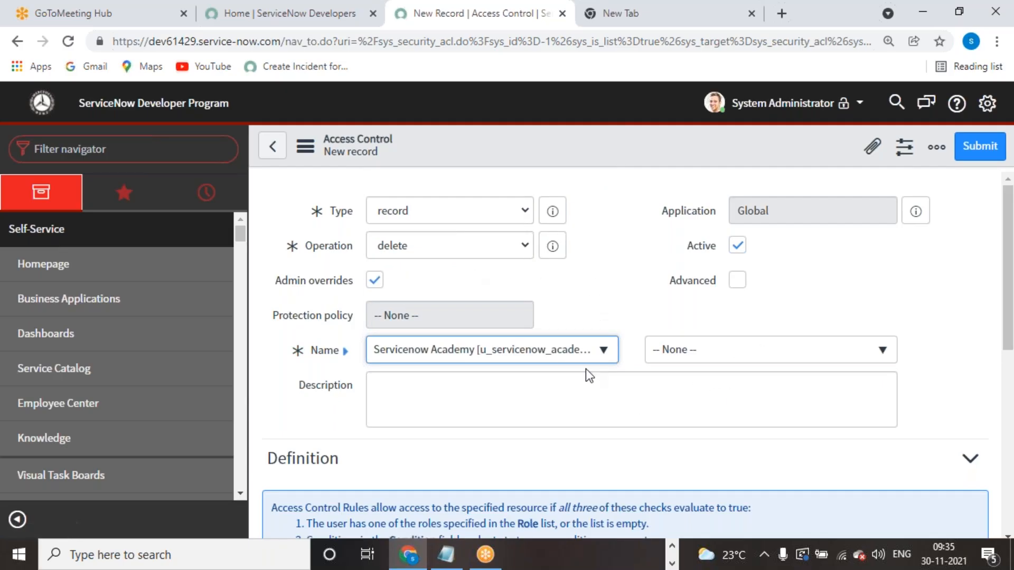
- Require the servicenow_academy_admin role and submit the access control
scroll(544, 369, "down", 8)
left_click(461, 322)
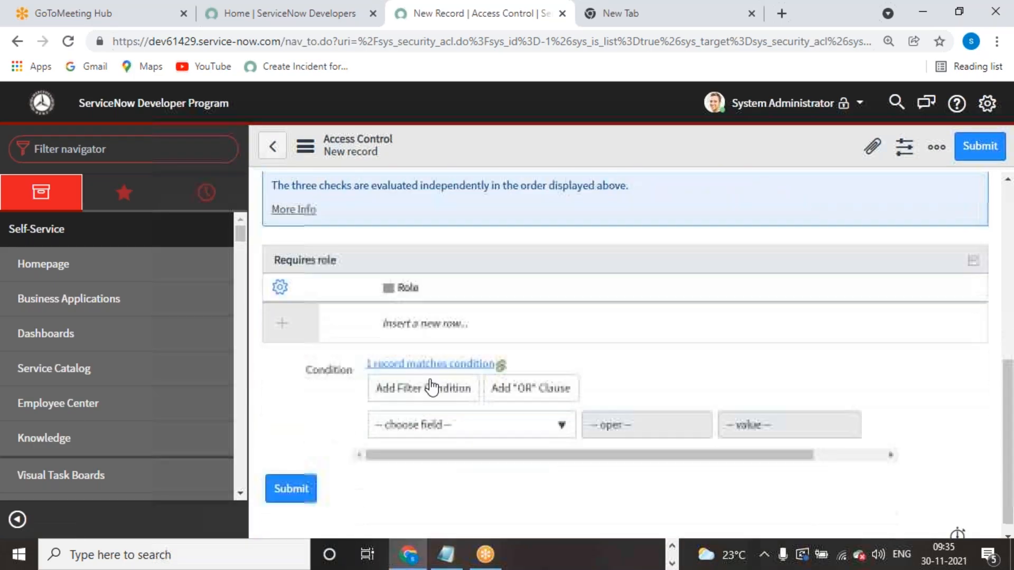
left_click(461, 322)
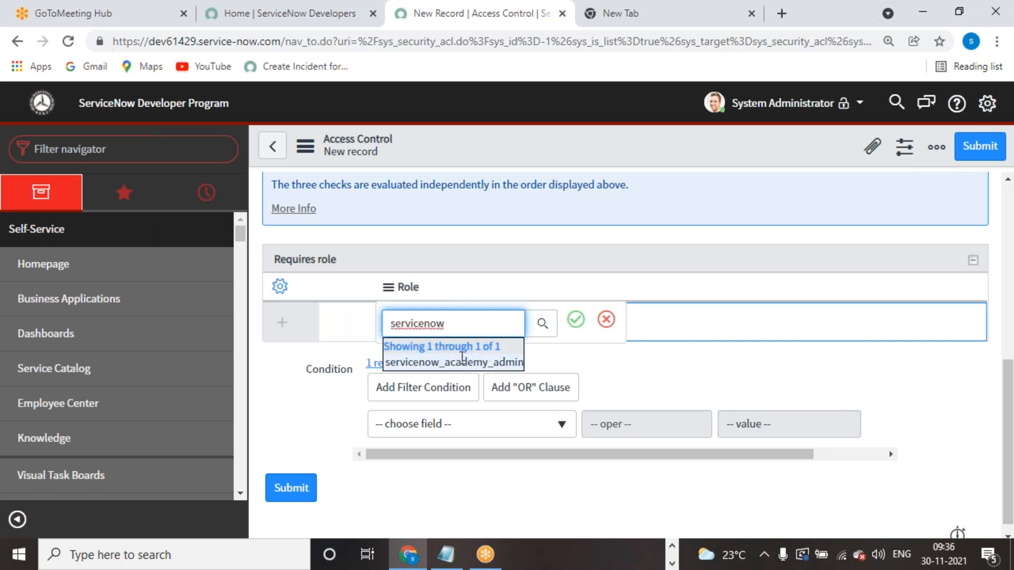
left_click(458, 361)
left_click(575, 320)
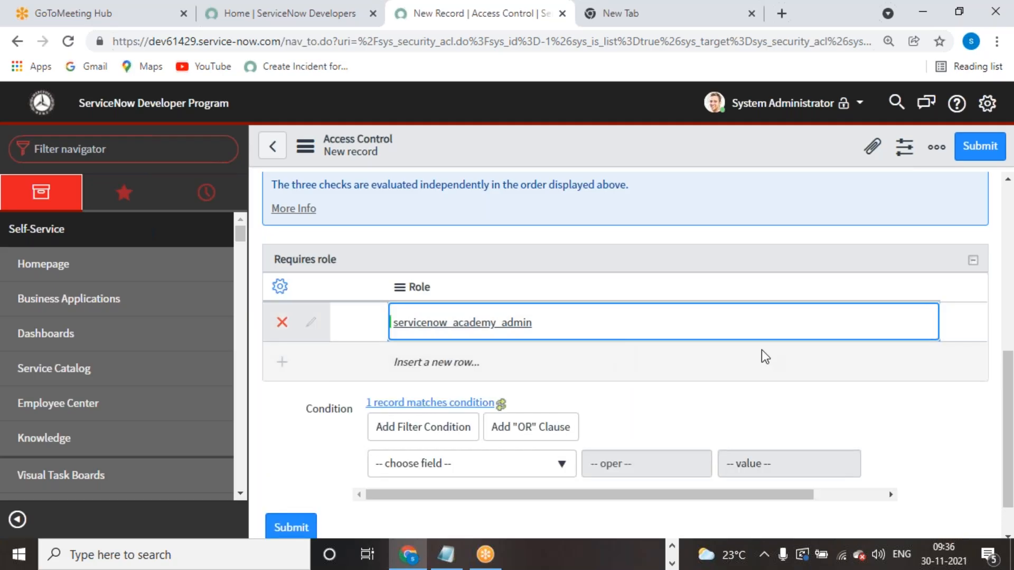
left_click(979, 146)
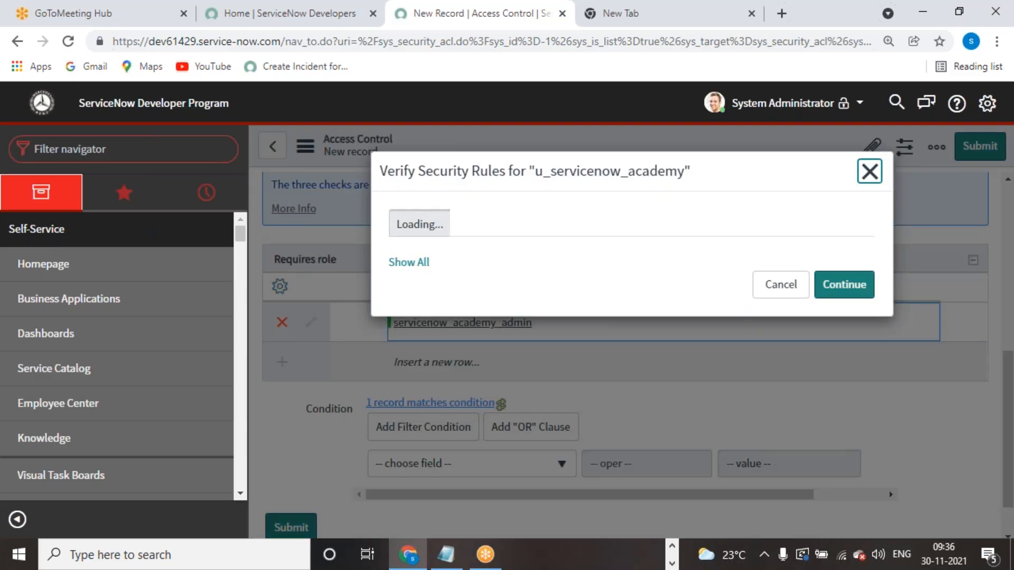
- Continue past Verify Security Rules to save the access control
left_click(843, 344)
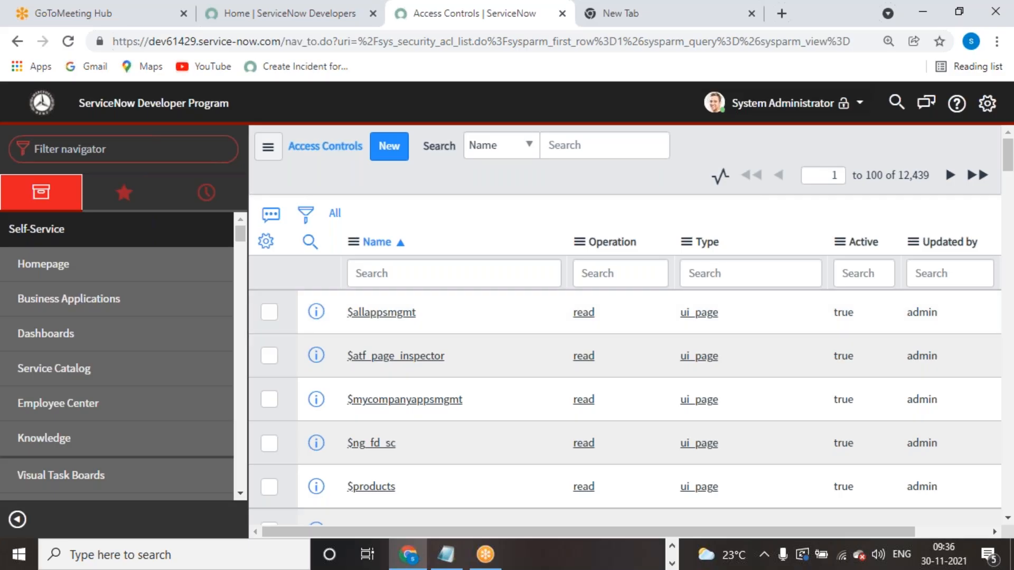
left_click(790, 104)
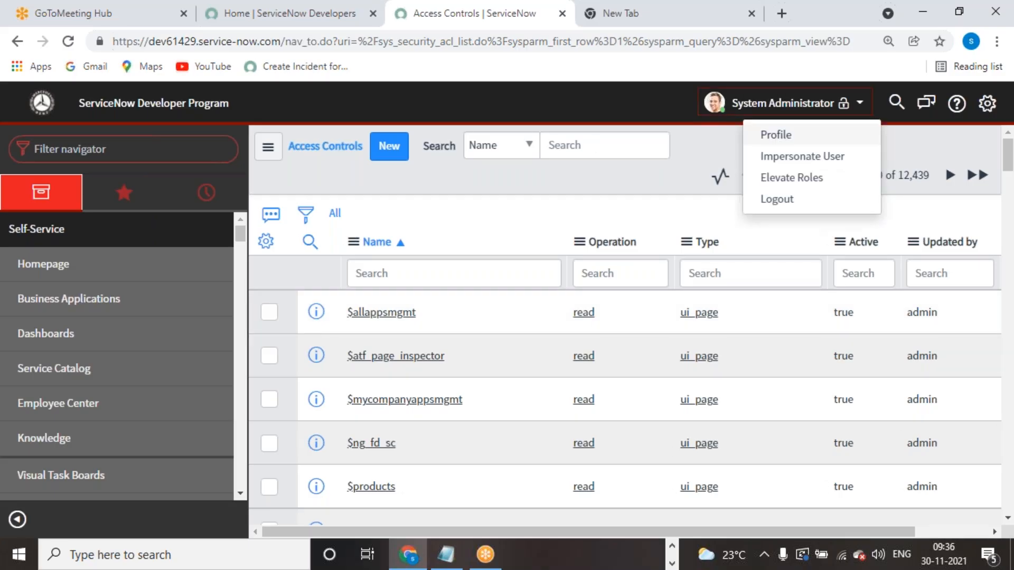
left_click(183, 149)
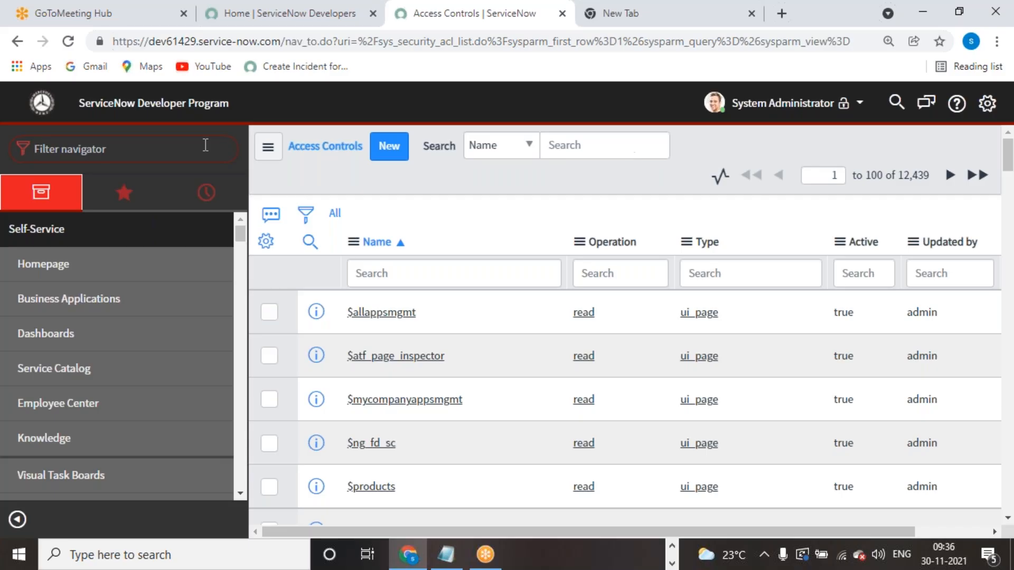
- Impersonate the ITIL User account found by searching 'itil'
left_click(761, 106)
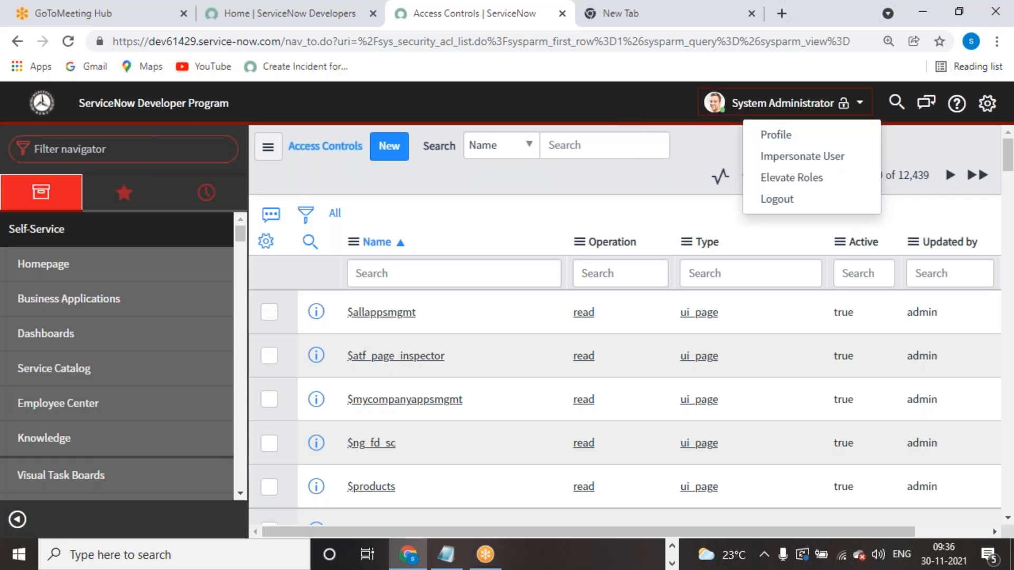
left_click(793, 153)
type("itil")
left_click(436, 237)
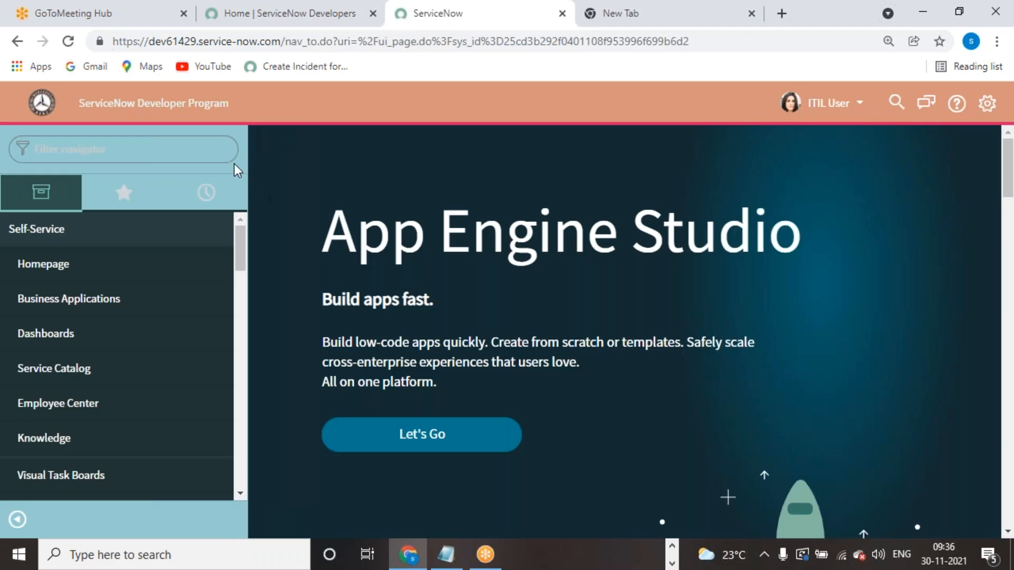
- Open Servicenow Academys and submit a new blank academy record
left_click(220, 153)
type("s")
key("BackSpace")
type("serv")
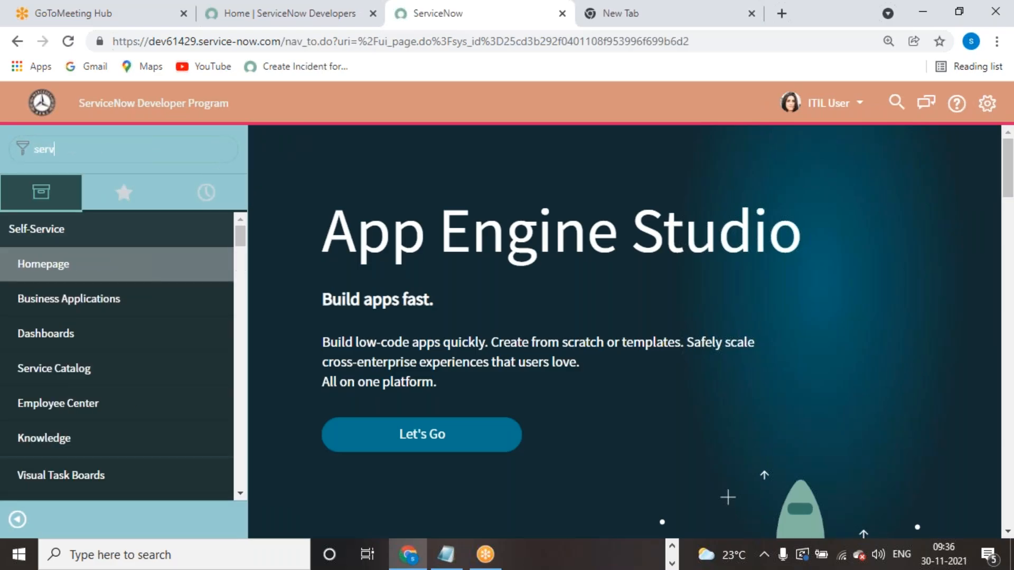
type("icenow")
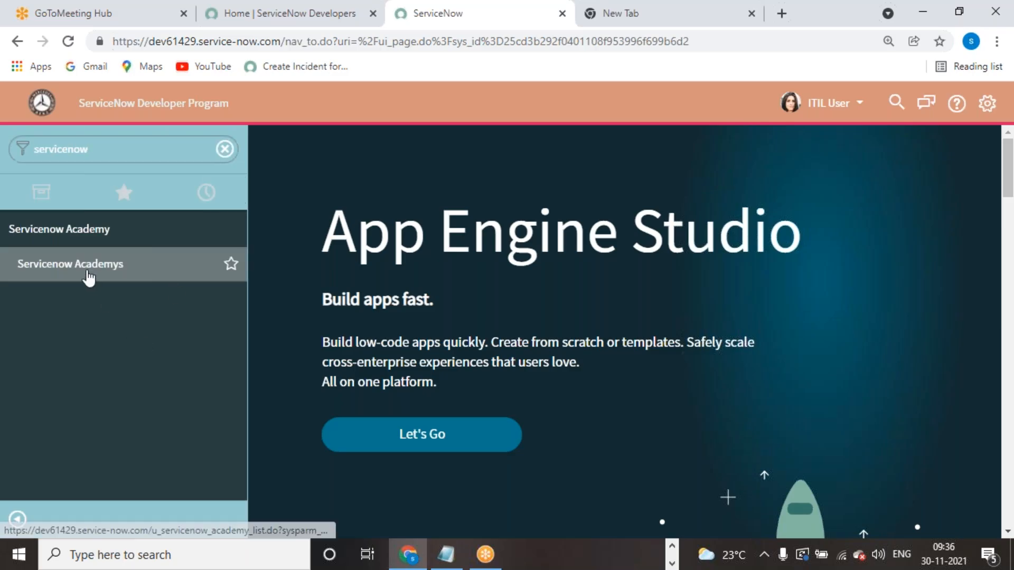
left_click(88, 269)
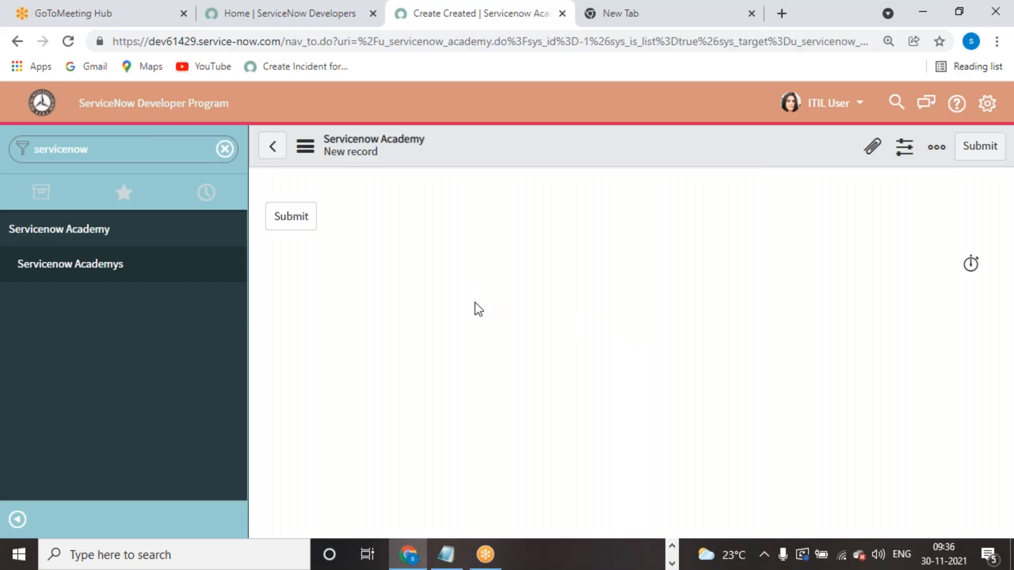
right_click(547, 147)
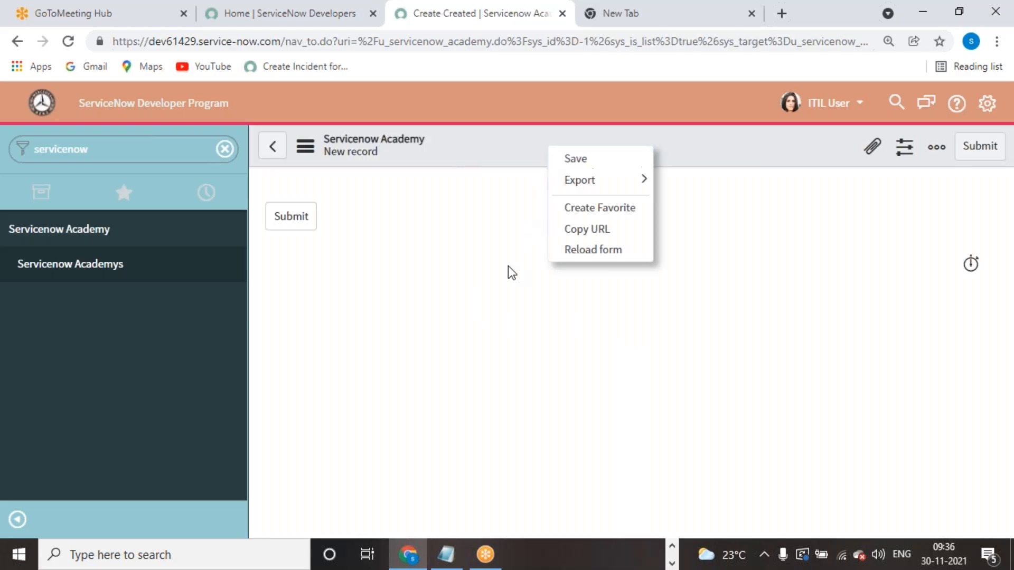
left_click(491, 259)
left_click(292, 217)
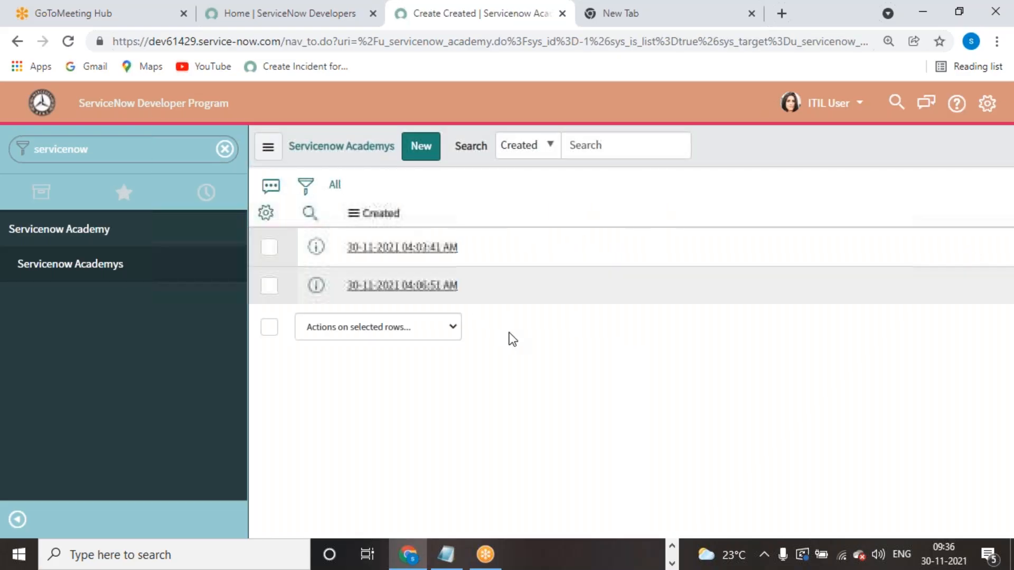
- Select both academy records, confirm Delete is offered, then cancel the deletion
left_click(451, 331)
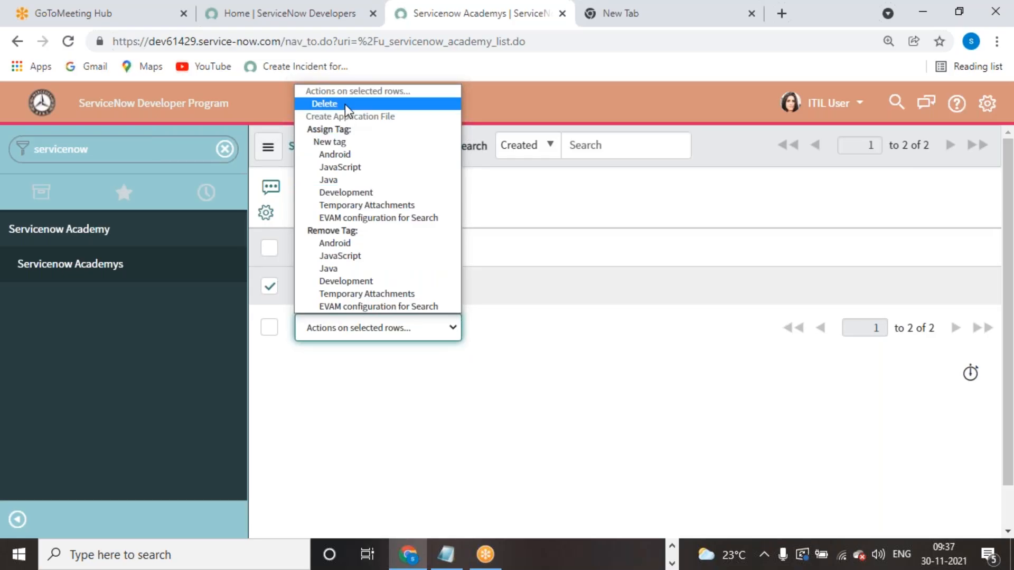
left_click(608, 357)
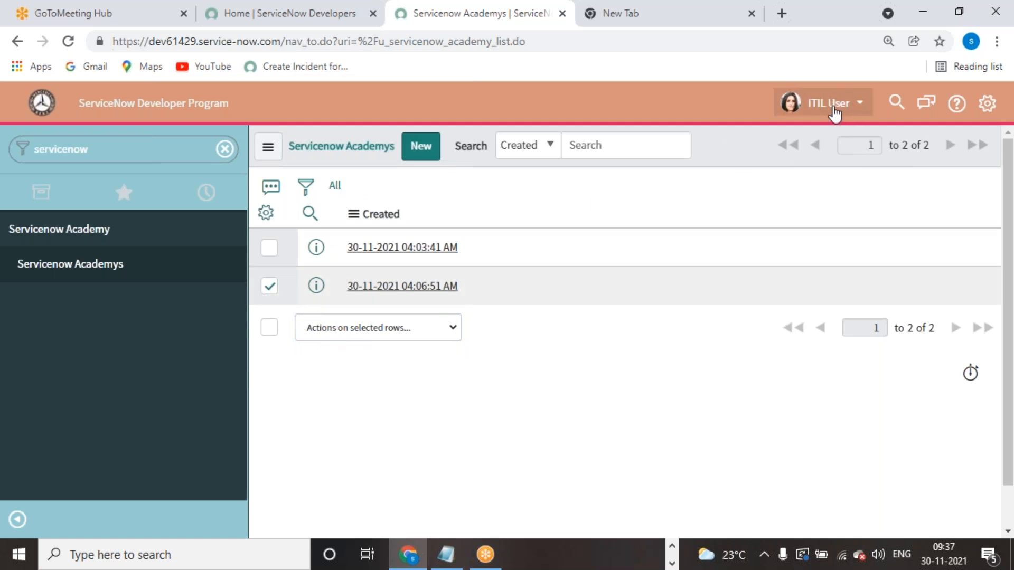
left_click(850, 104)
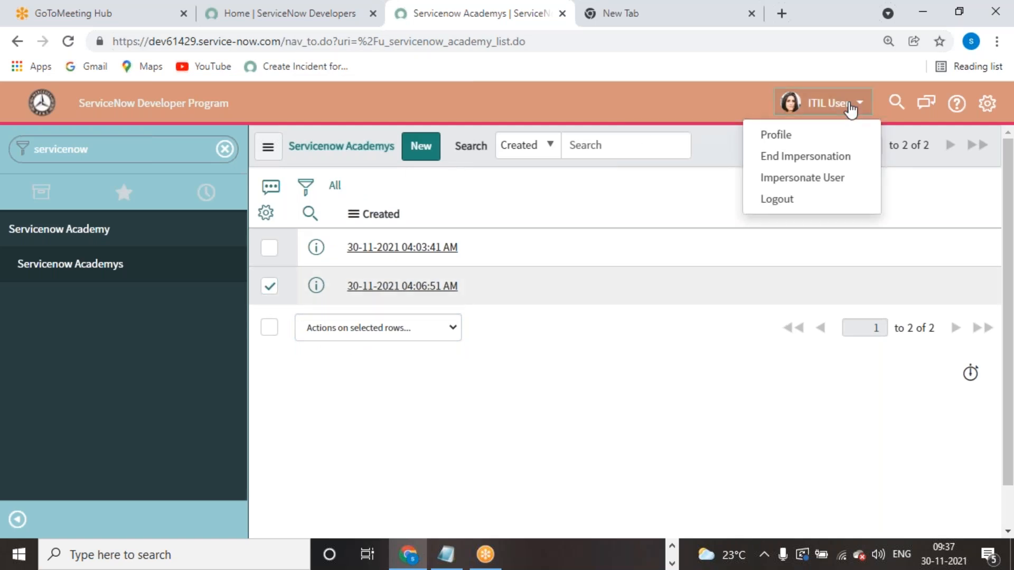
left_click(269, 248)
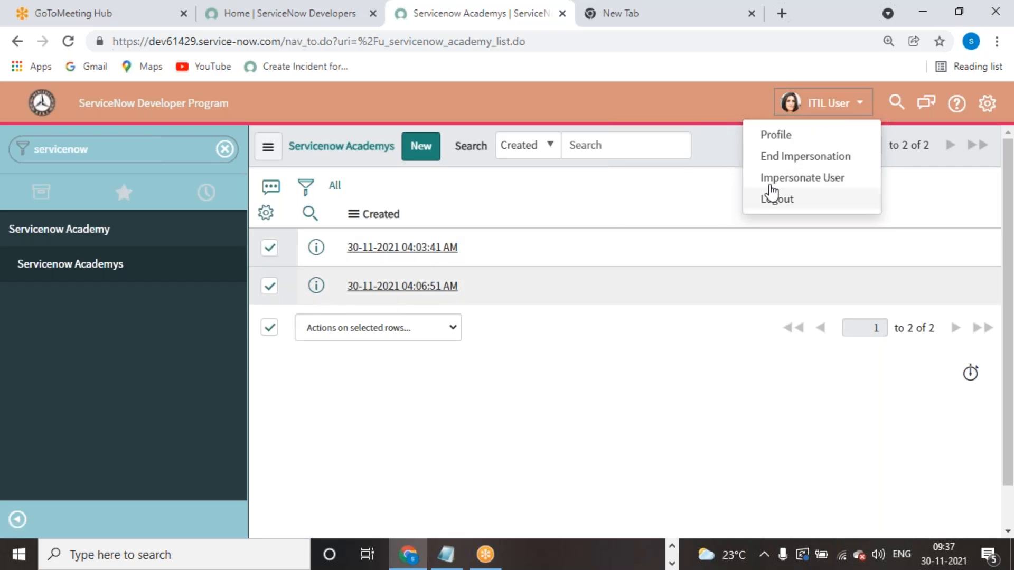
left_click(452, 332)
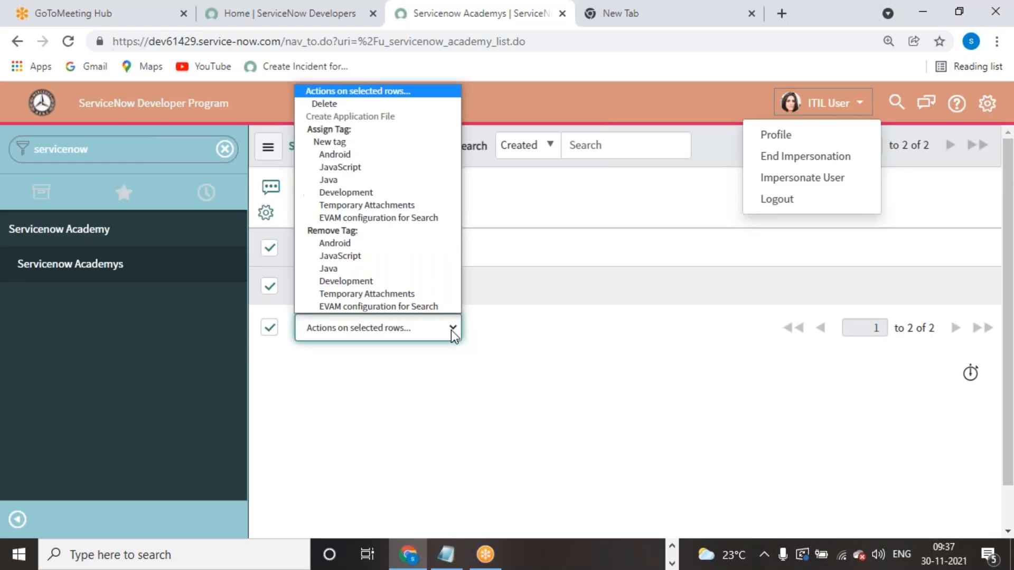
left_click(318, 108)
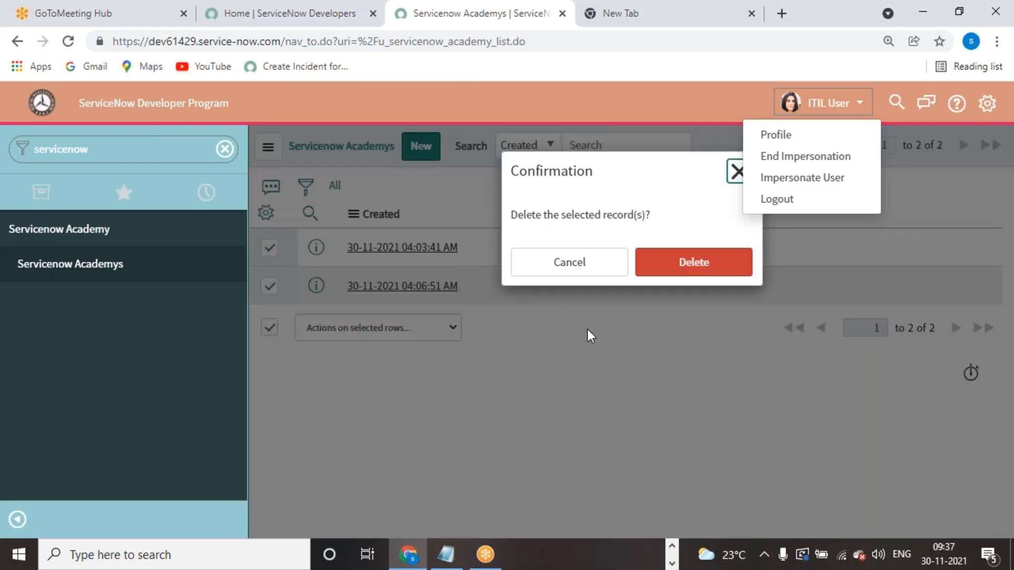
left_click(733, 170)
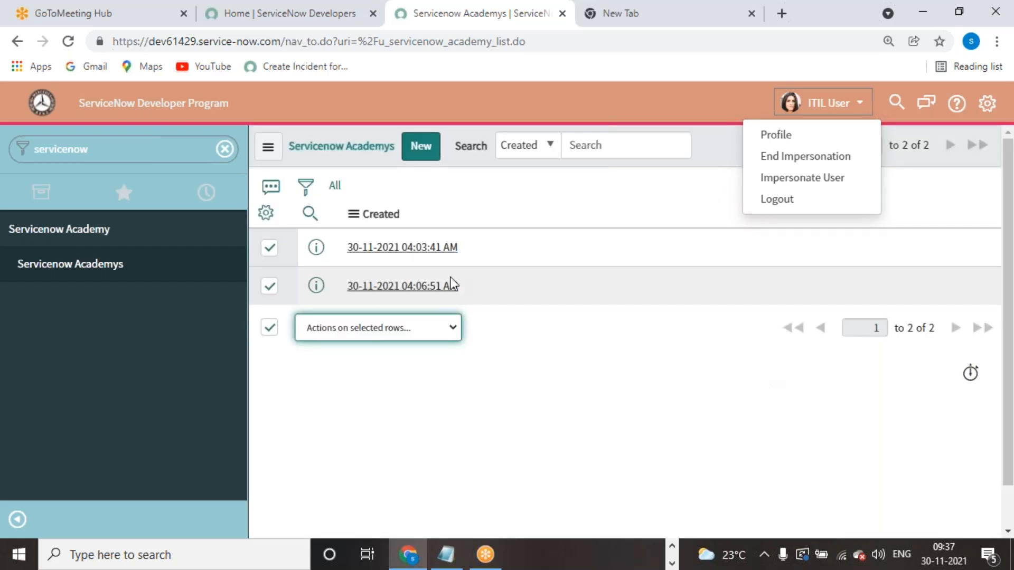
double_click(163, 148)
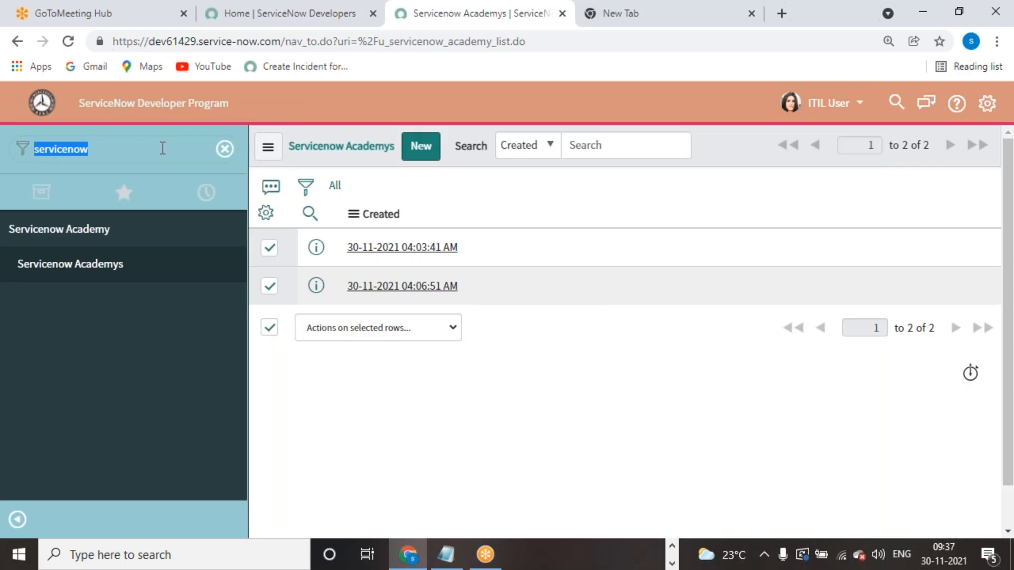
type("serv")
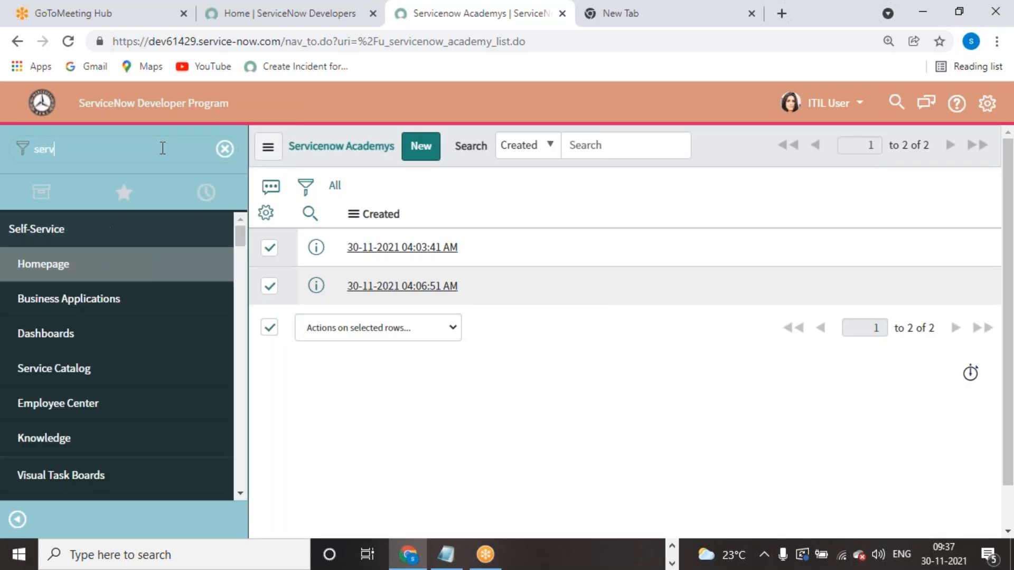
type("icenow")
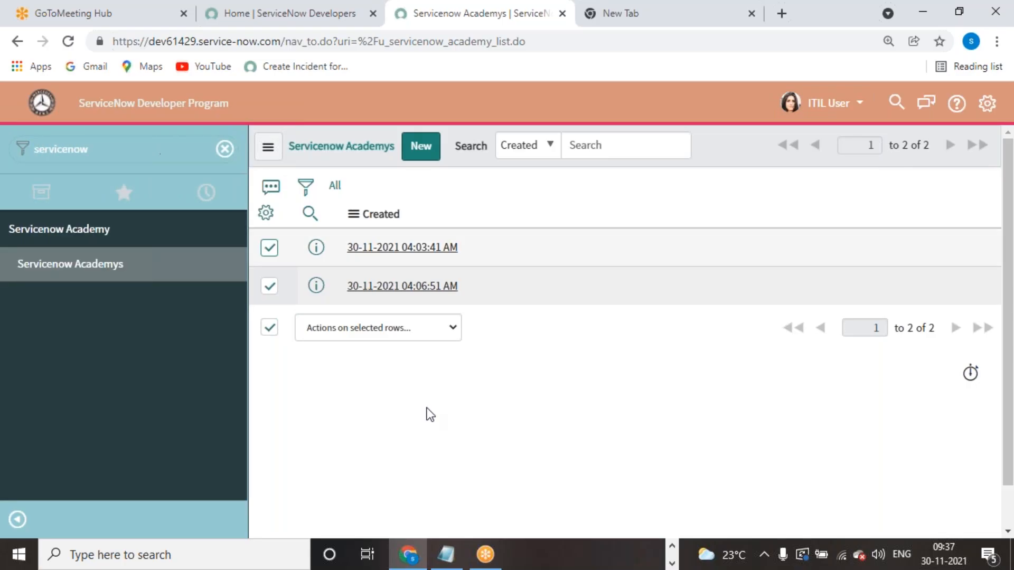
left_click(115, 268)
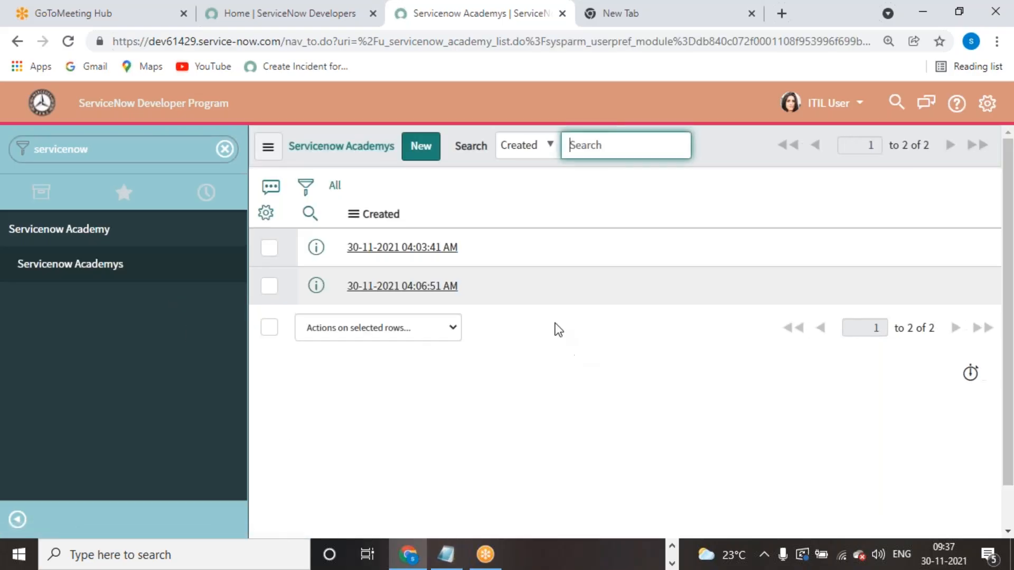
left_click(443, 250)
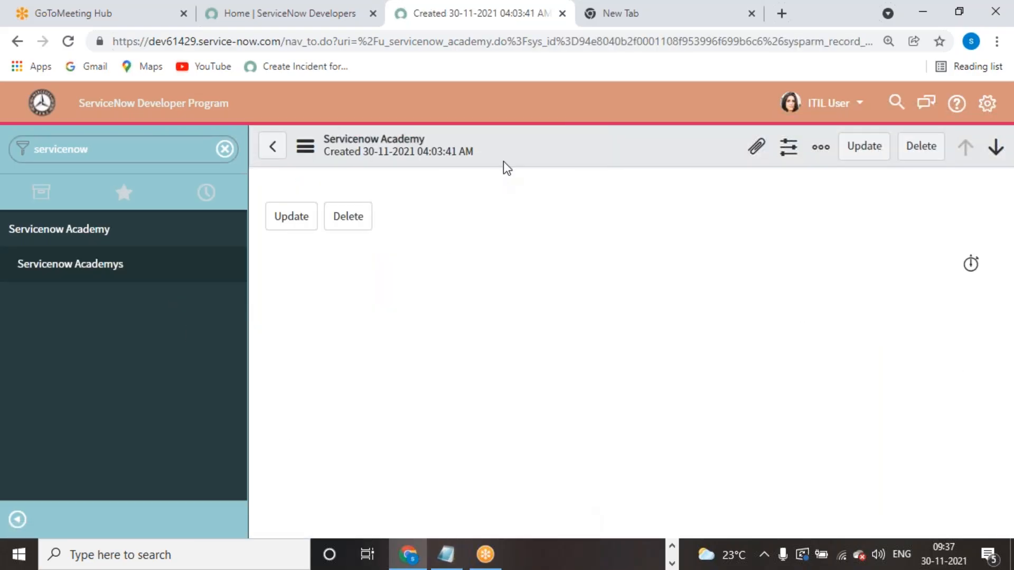
right_click(511, 148)
mouse_move(601, 249)
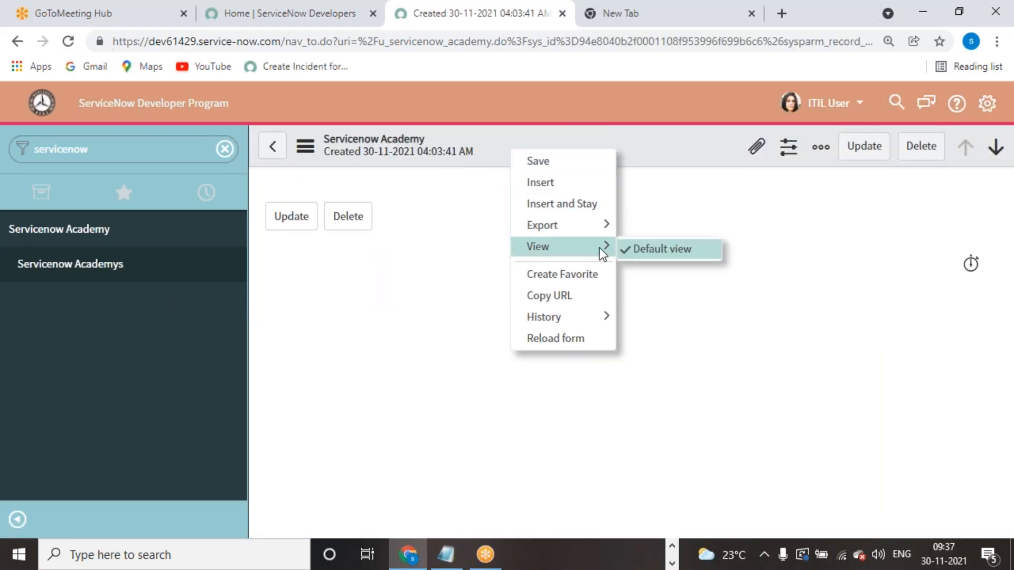
left_click(813, 107)
left_click(827, 158)
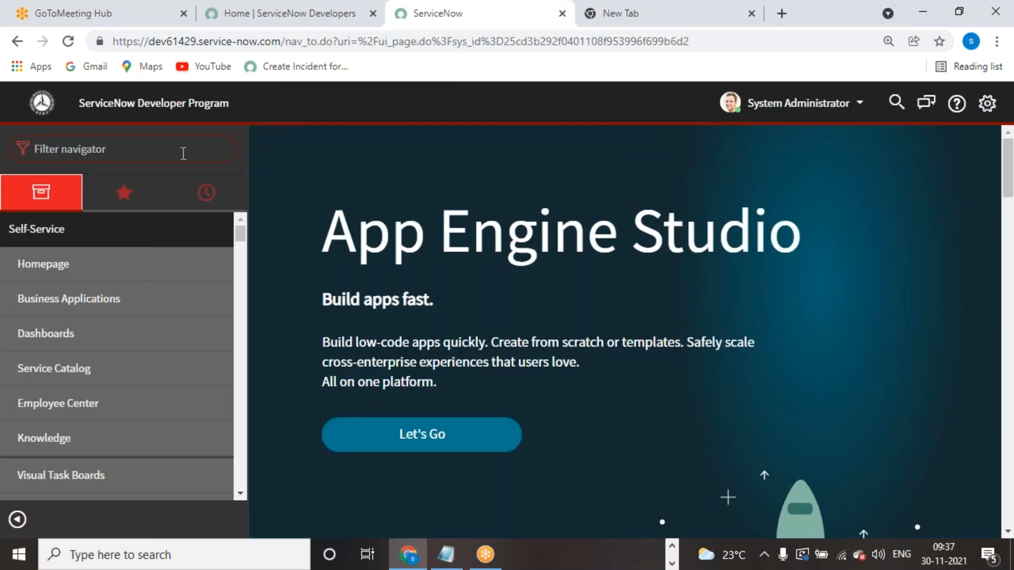
- Open the Roles list under User Administration
type("role")
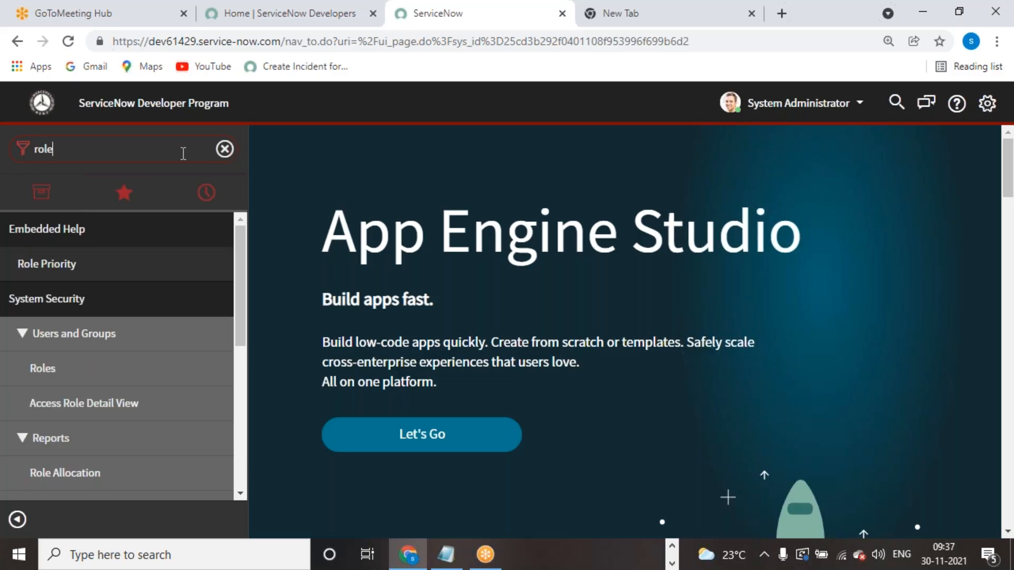
key("ctrl+a")
type("user ad")
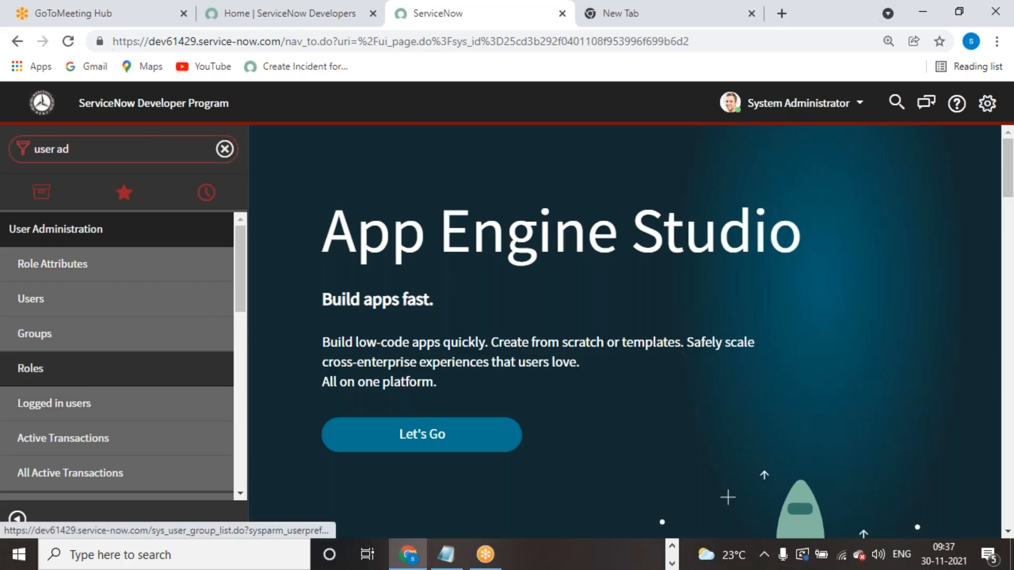
left_click(30, 368)
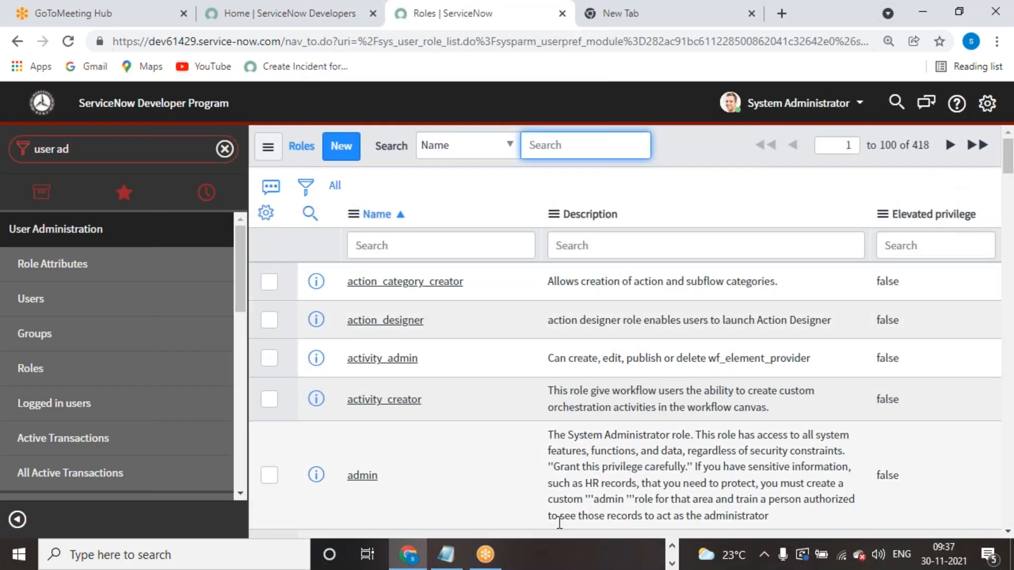
- Add the Updated column, sort roles by newest, and open servicenow_academy_admin
left_click(266, 213)
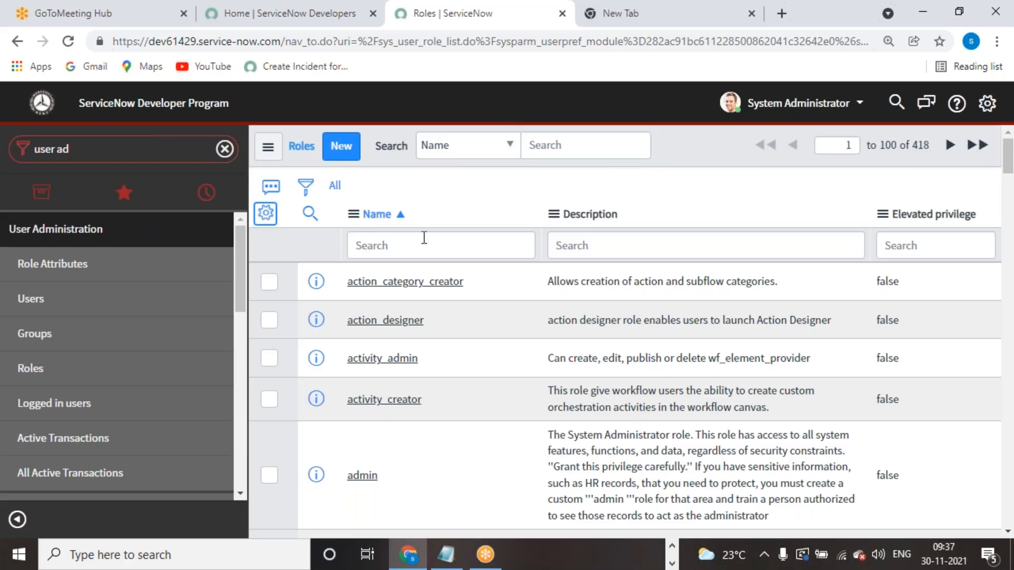
scroll(470, 429, "down", 2)
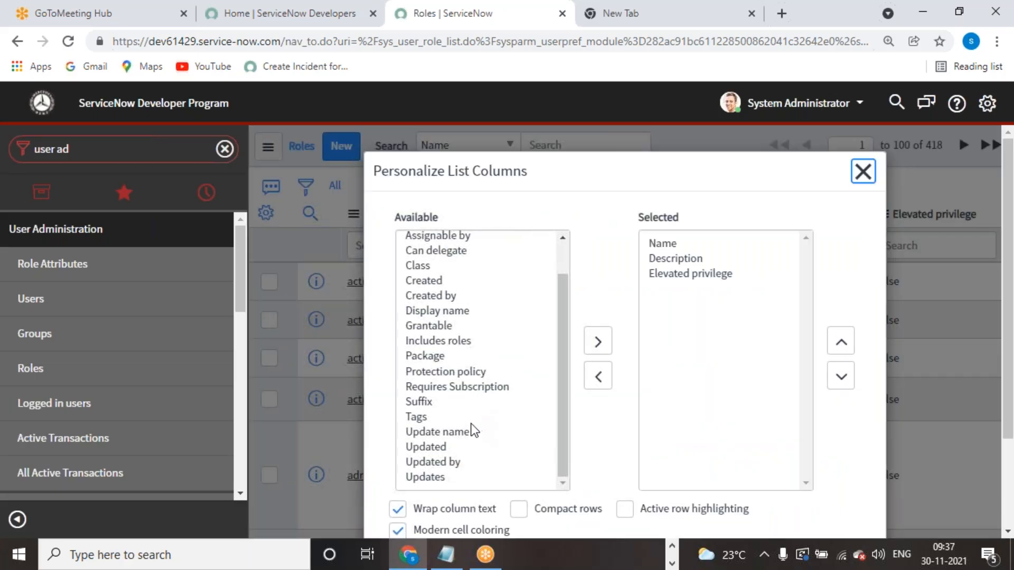
double_click(439, 445)
scroll(794, 483, "down", 3)
left_click(816, 476)
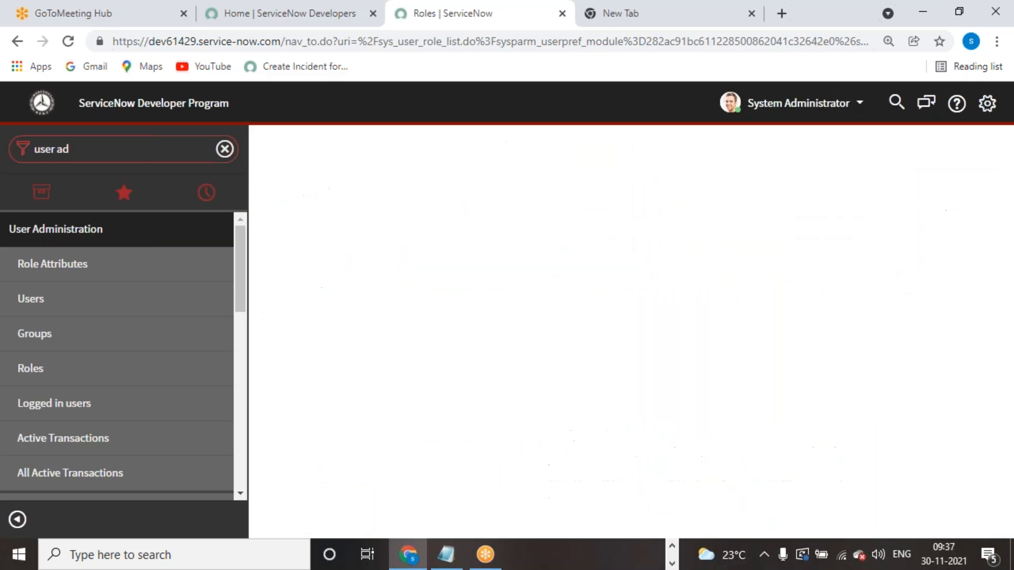
left_click(961, 224)
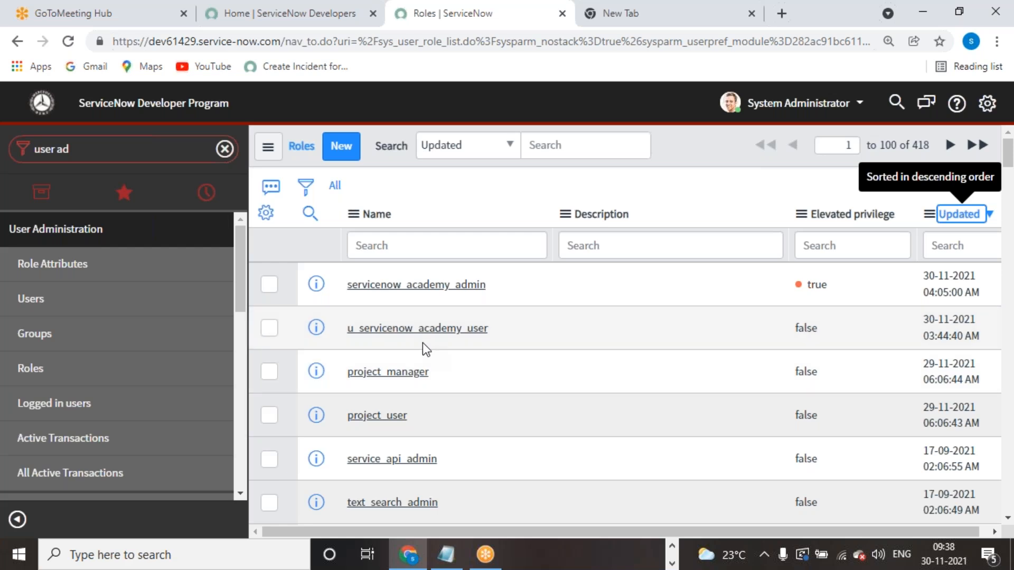
left_click(408, 288)
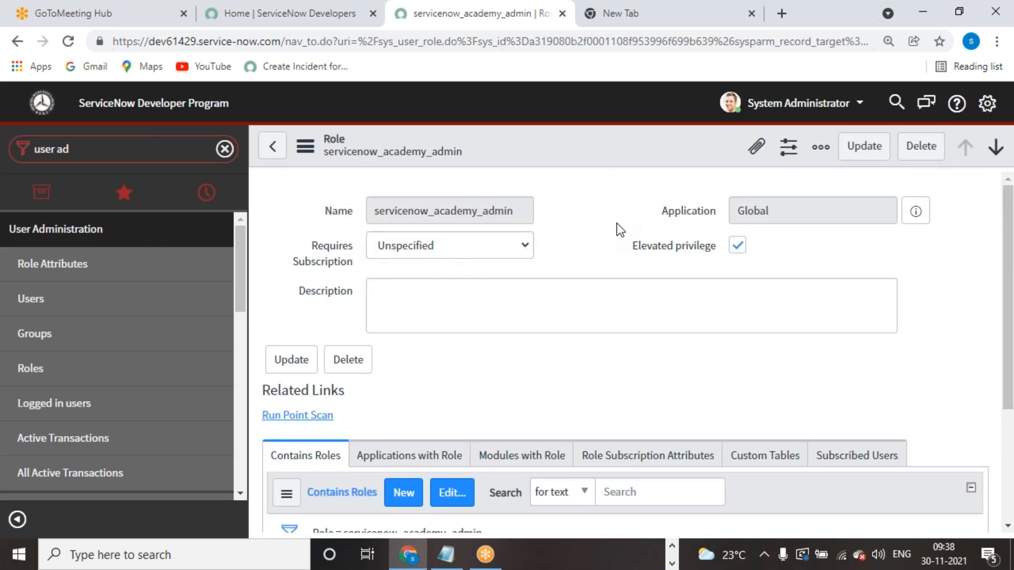
- Return to the Roles list and reopen the servicenow_academy_admin role
scroll(552, 312, "down", 3)
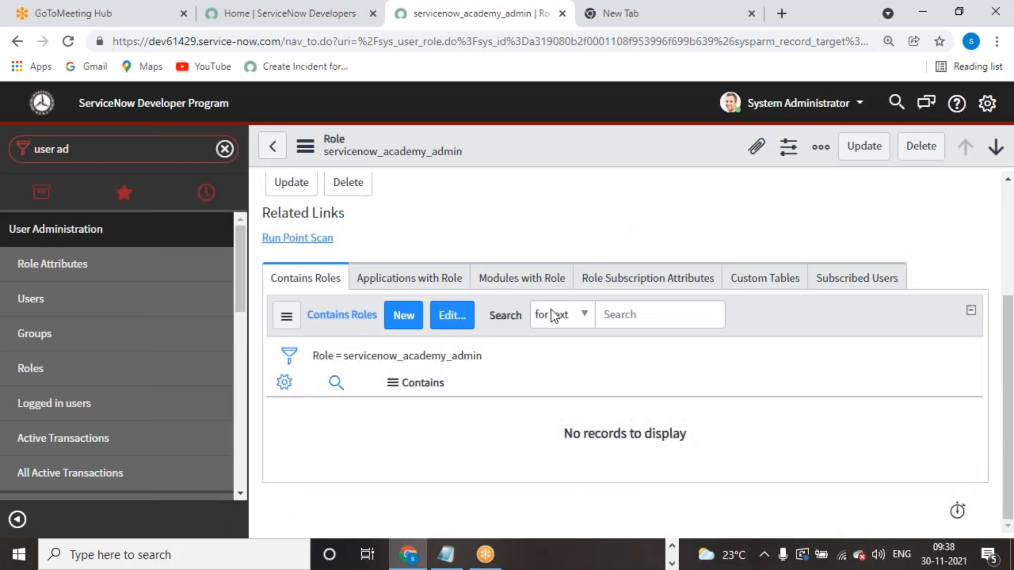
scroll(532, 338, "up", 3)
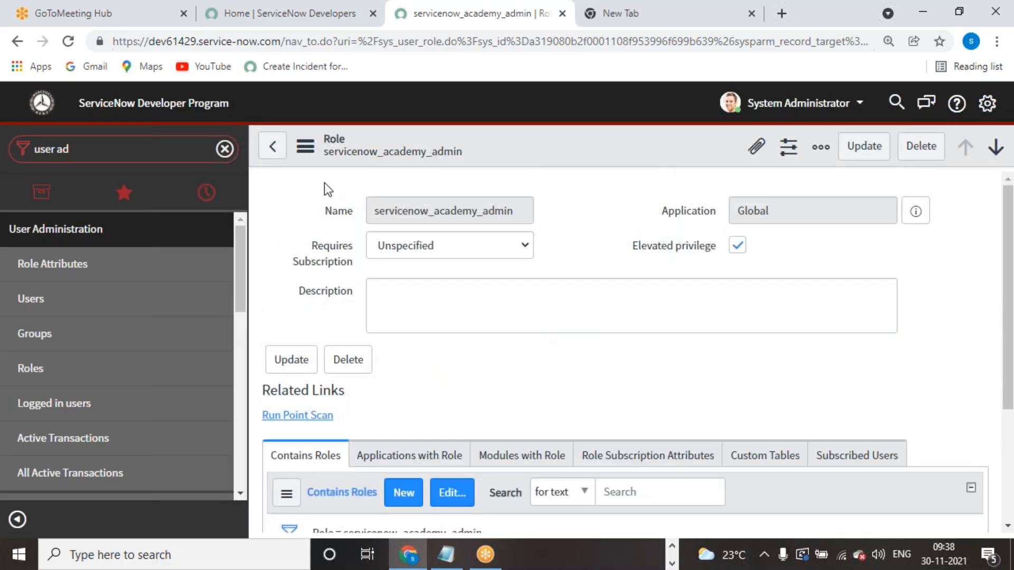
left_click(272, 146)
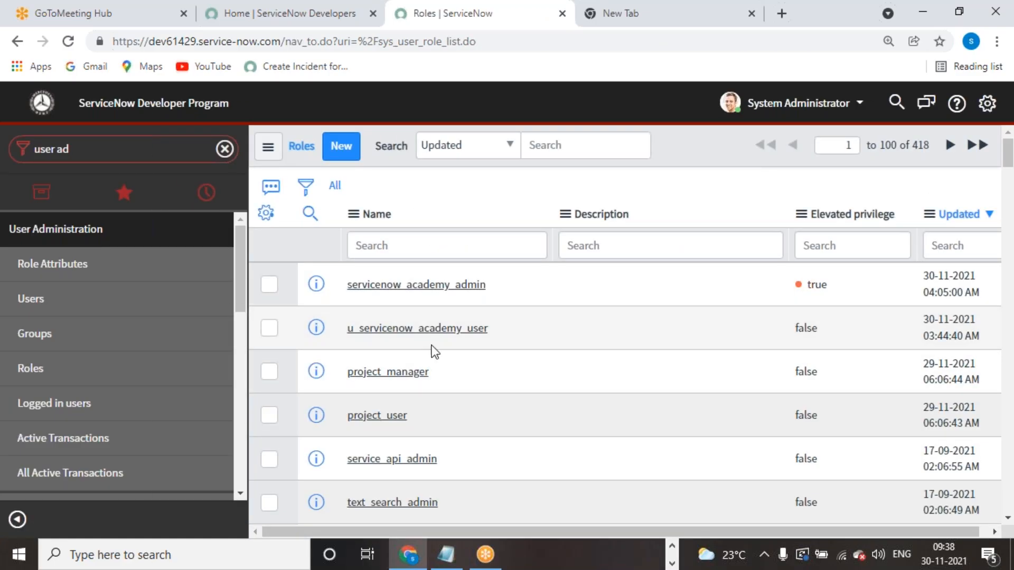
left_click(429, 285)
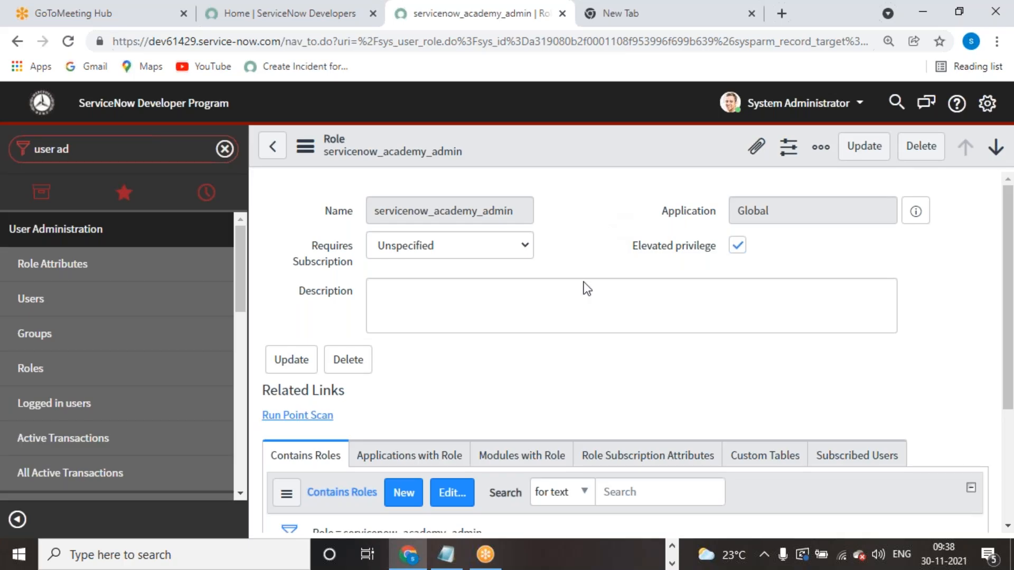
scroll(583, 292, "down", 3)
scroll(582, 301, "up", 3)
- Clear the role's elevated privilege flag, leaving subscription requirement Unspecified
left_click(738, 246)
left_click(499, 257)
left_click(559, 283)
left_click(561, 283)
scroll(561, 284, "down", 3)
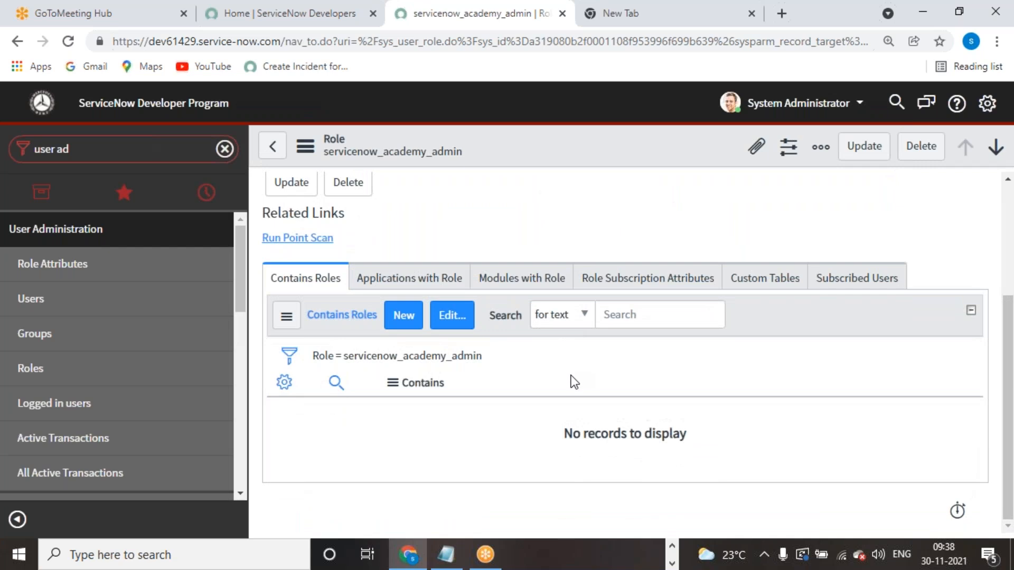
scroll(572, 380, "up", 3)
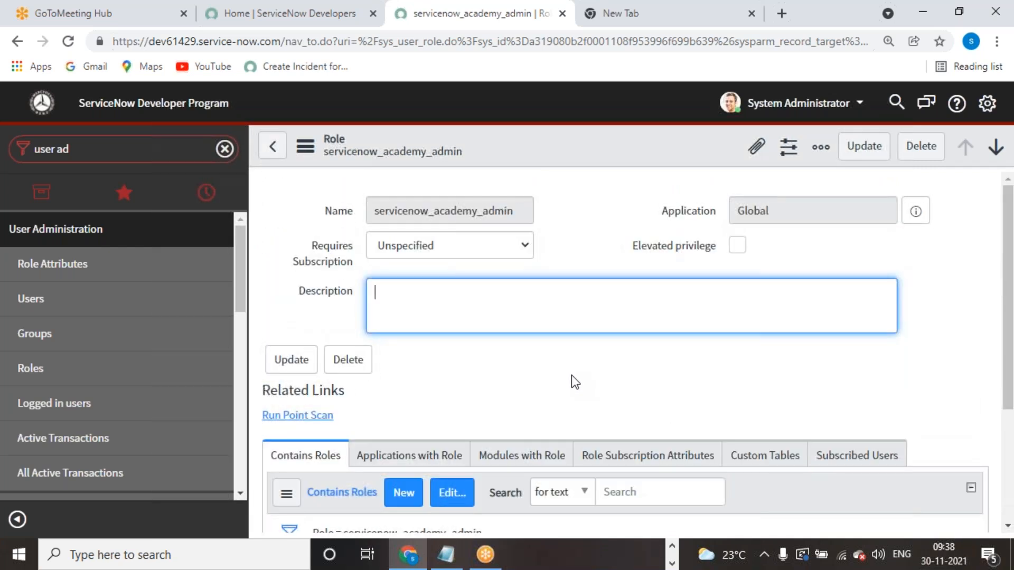
left_click(606, 203)
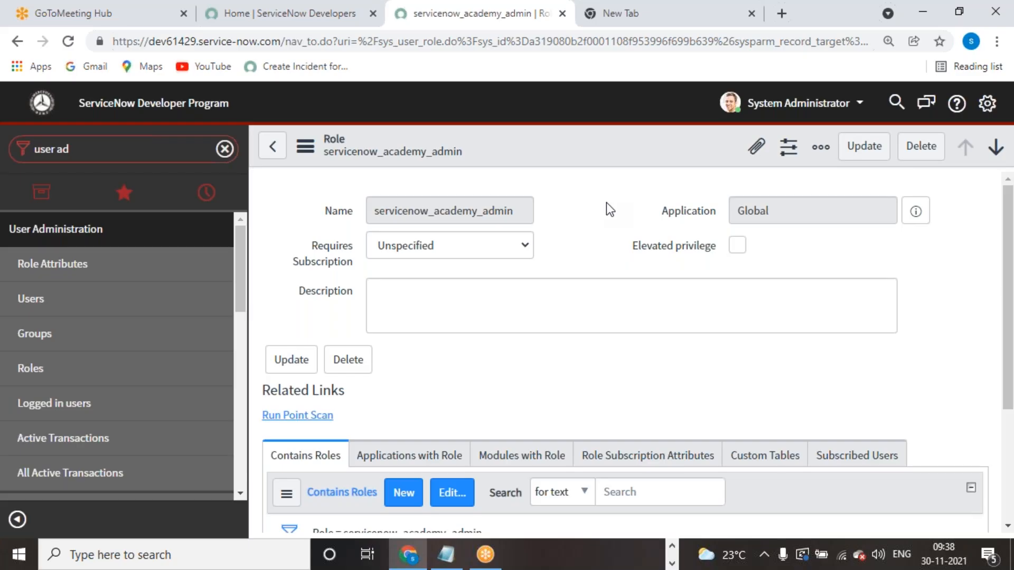
- Inspect the Applications with Role and Contains Roles related lists, both empty
scroll(403, 354, "down", 3)
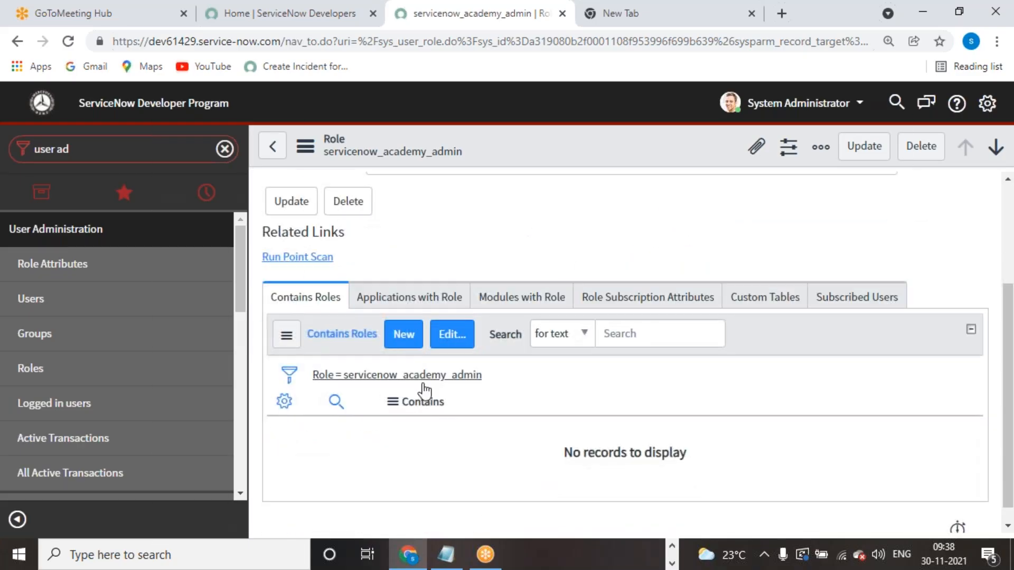
left_click(432, 300)
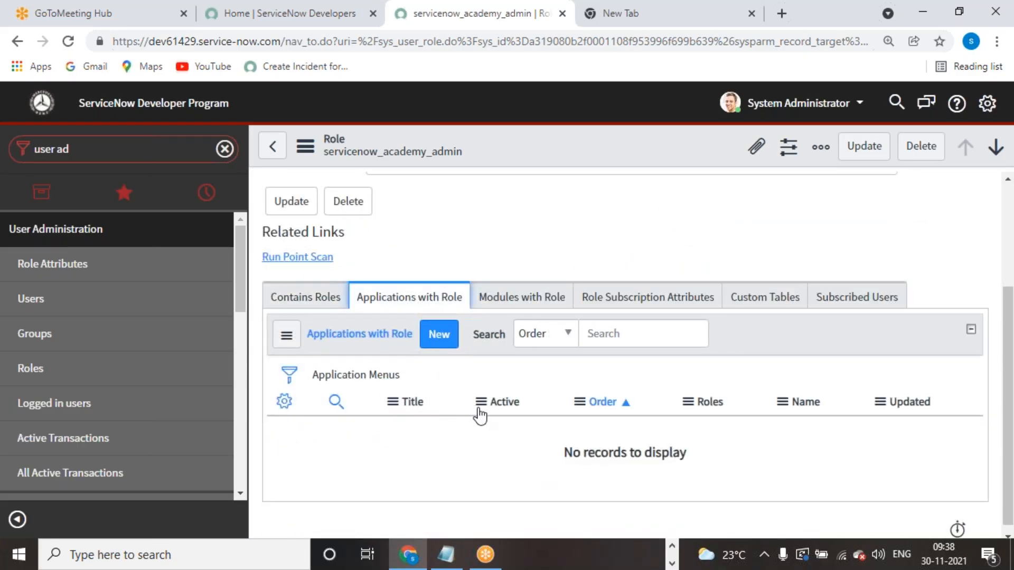
left_click(298, 304)
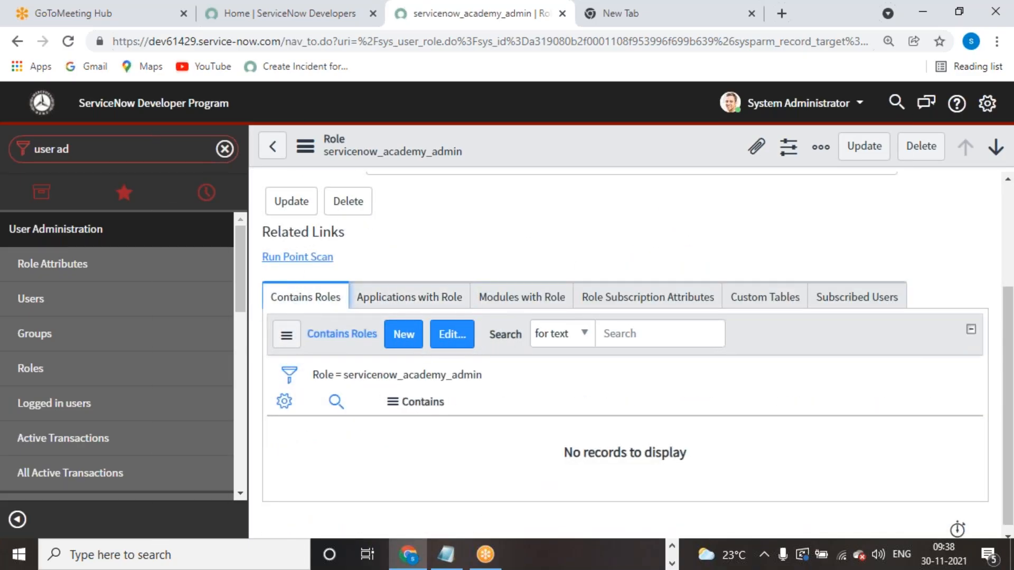
left_click(412, 304)
- Create and submit a 'Servicenow Academy' application menu for the role
left_click(441, 338)
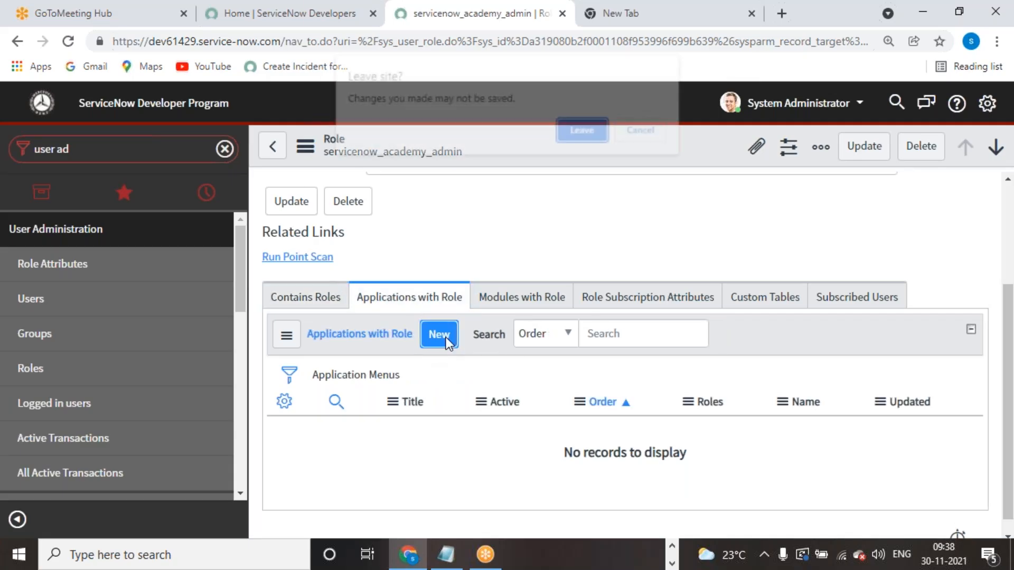
left_click(598, 132)
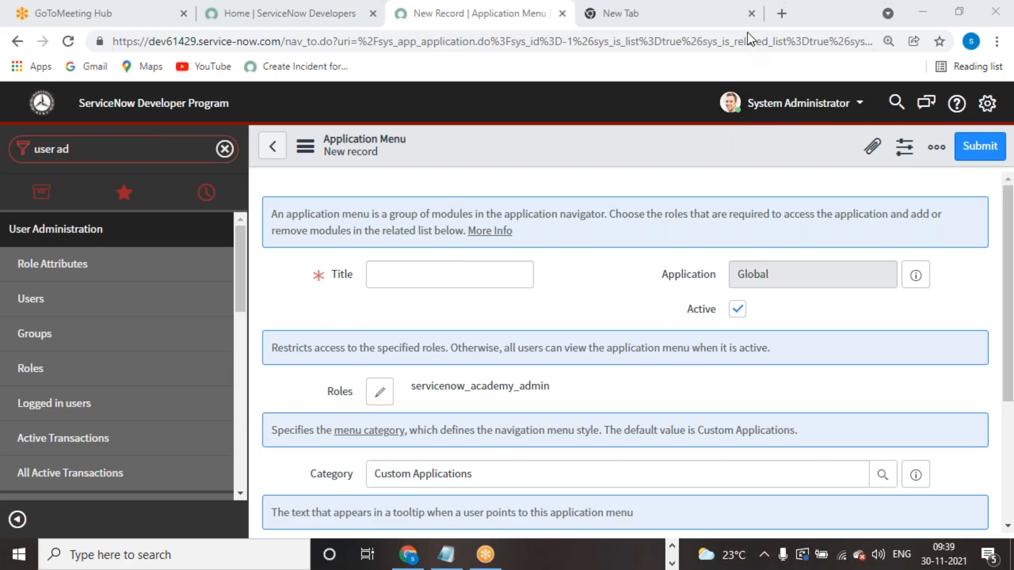
left_click(478, 273)
scroll(560, 290, "down", 3)
scroll(559, 290, "up", 3)
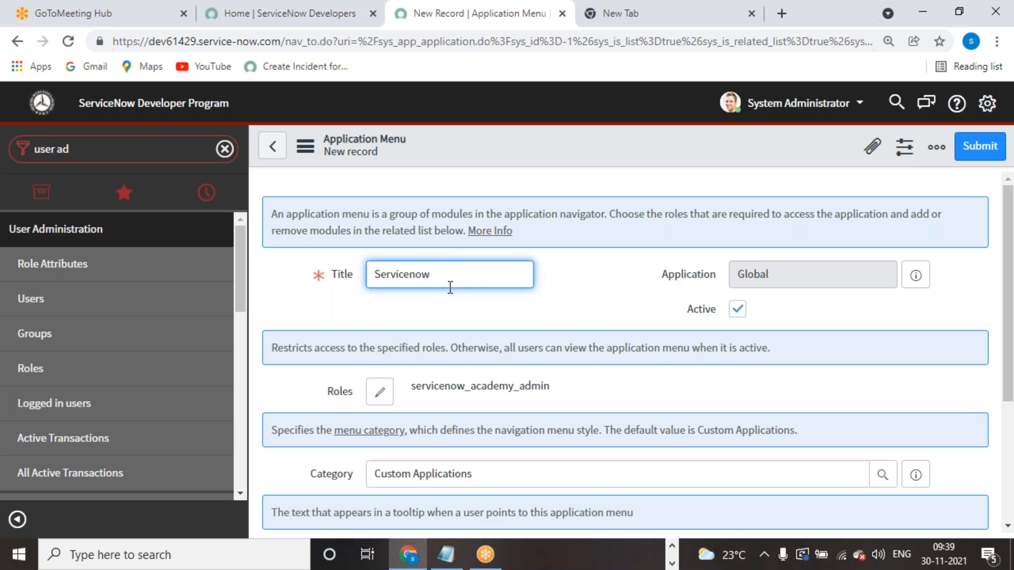
type("Academy")
left_click(989, 149)
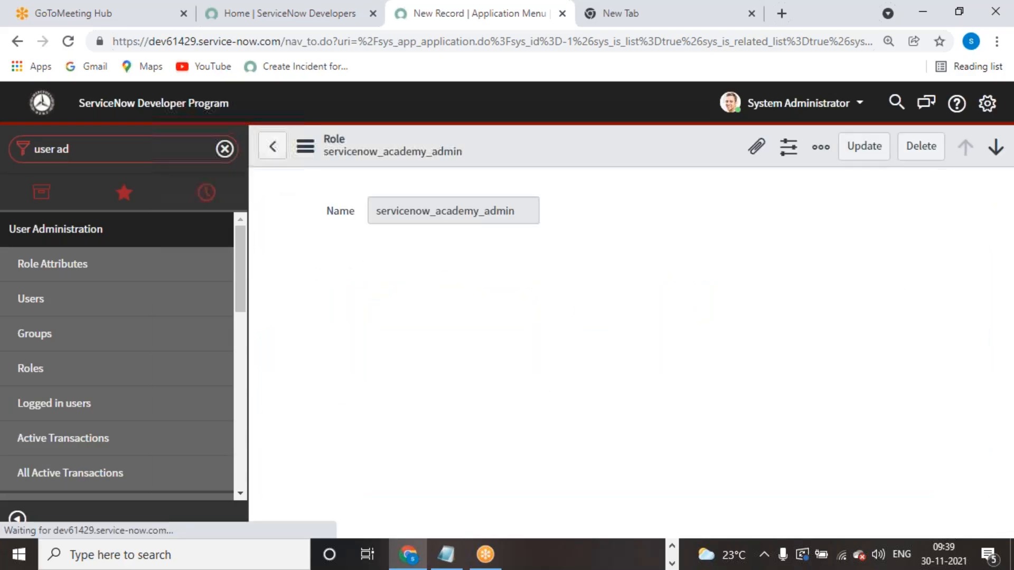
- Update the servicenow_academy_admin role record to save it
scroll(650, 349, "down", 5)
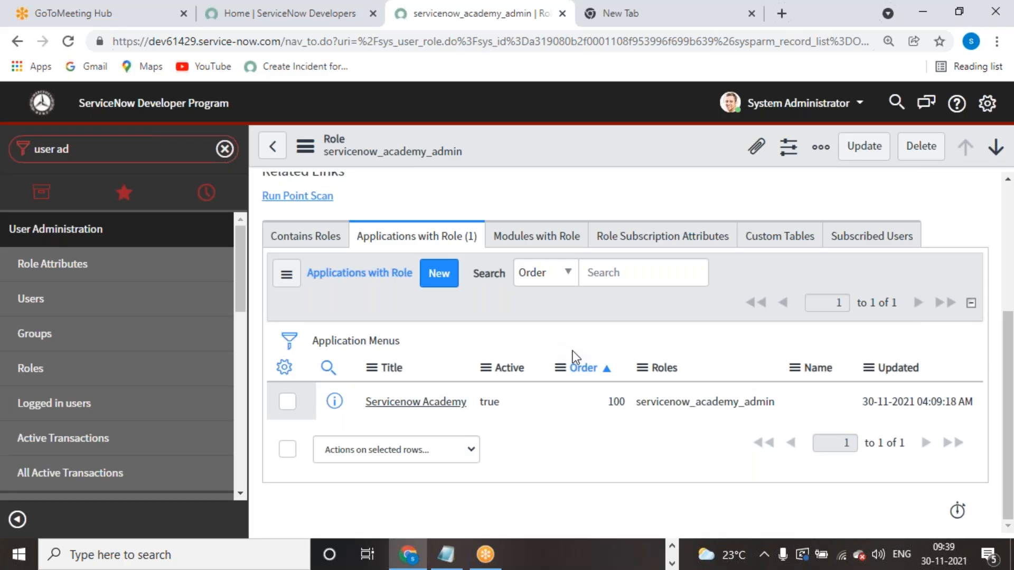
scroll(573, 351, "up", 4)
scroll(812, 221, "down", 3)
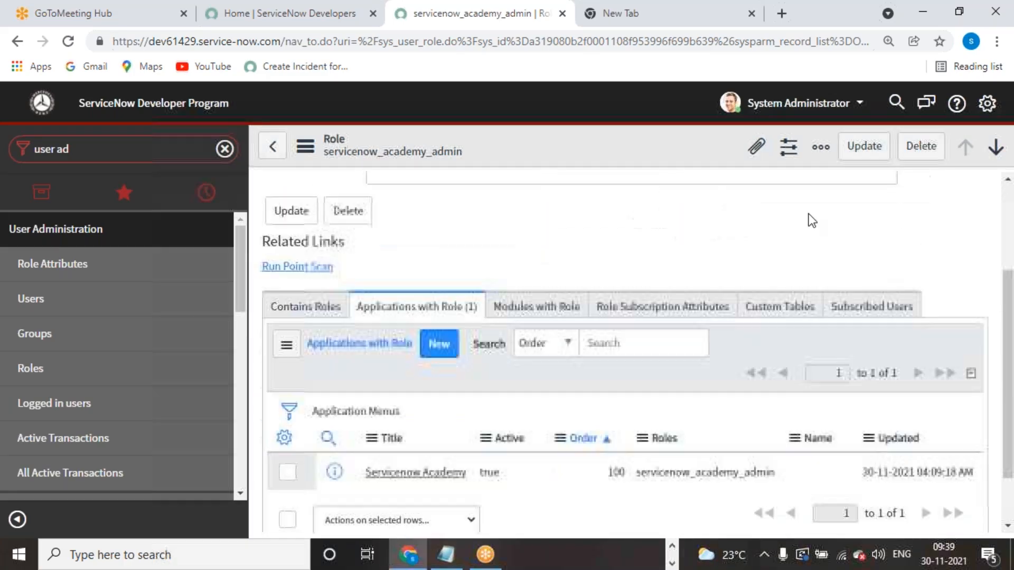
left_click(864, 146)
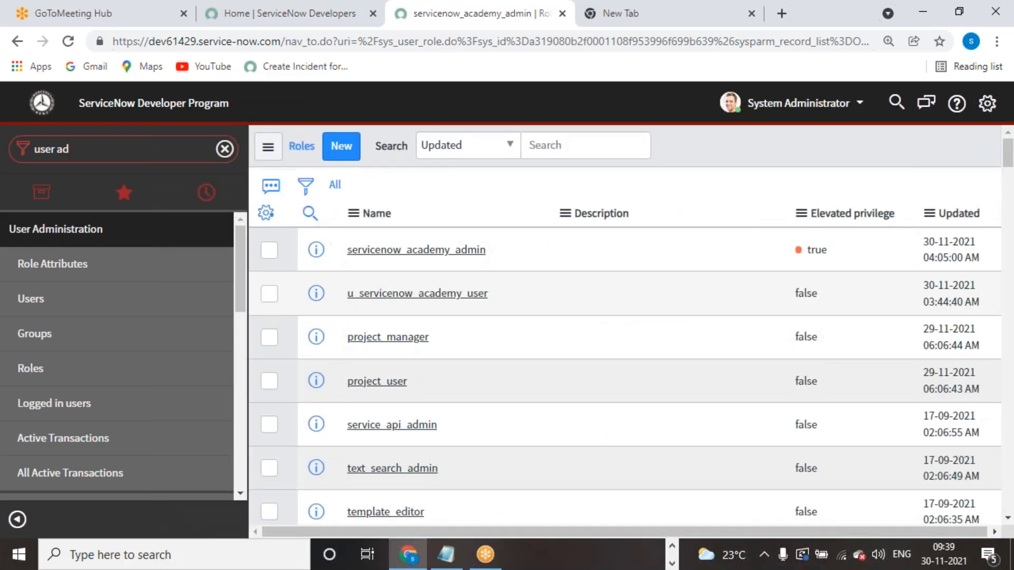
- Impersonate the ITIL User through the user menu's Impersonate User picker
left_click(861, 103)
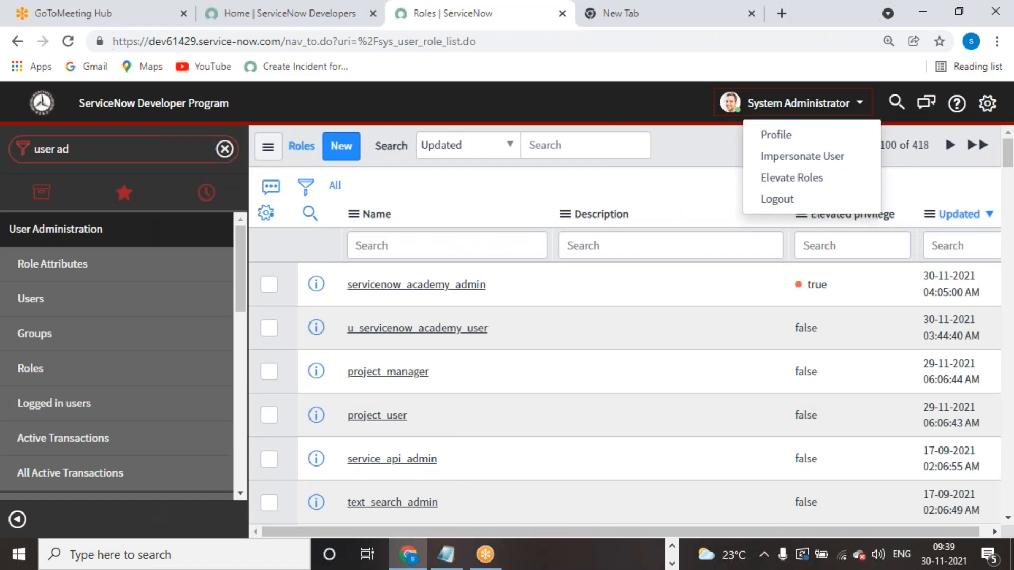
left_click(791, 158)
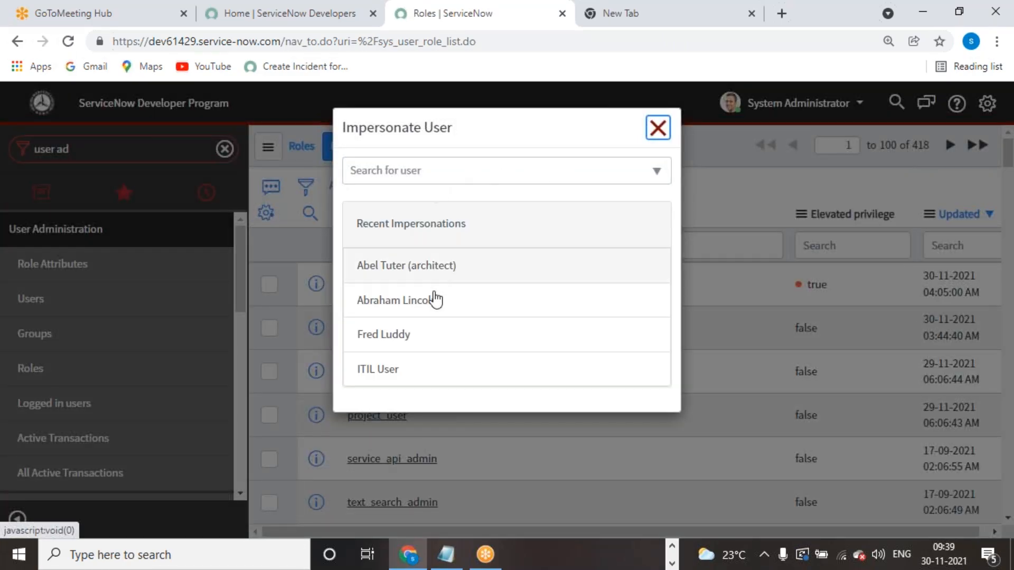
left_click(477, 171)
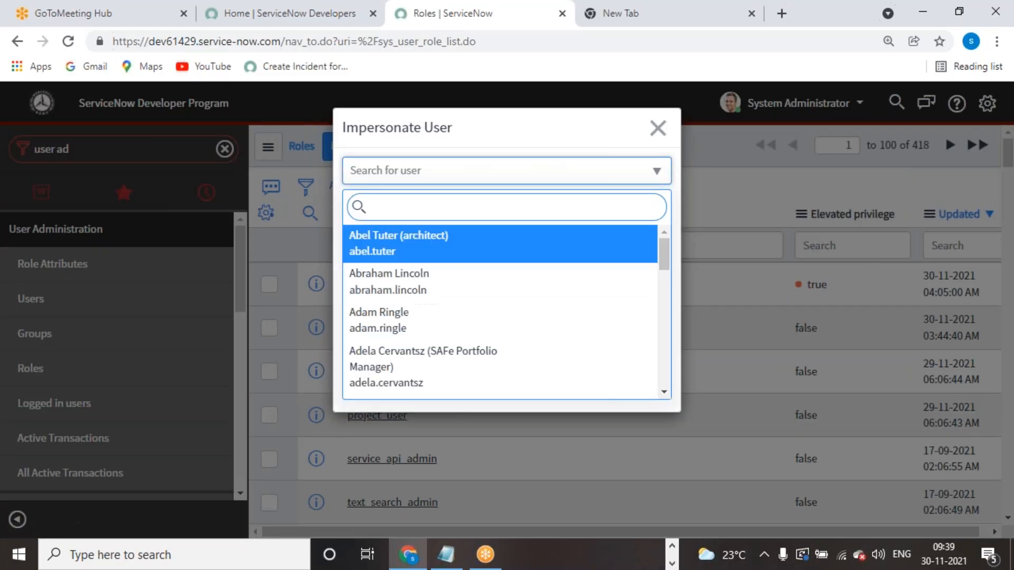
type("itil")
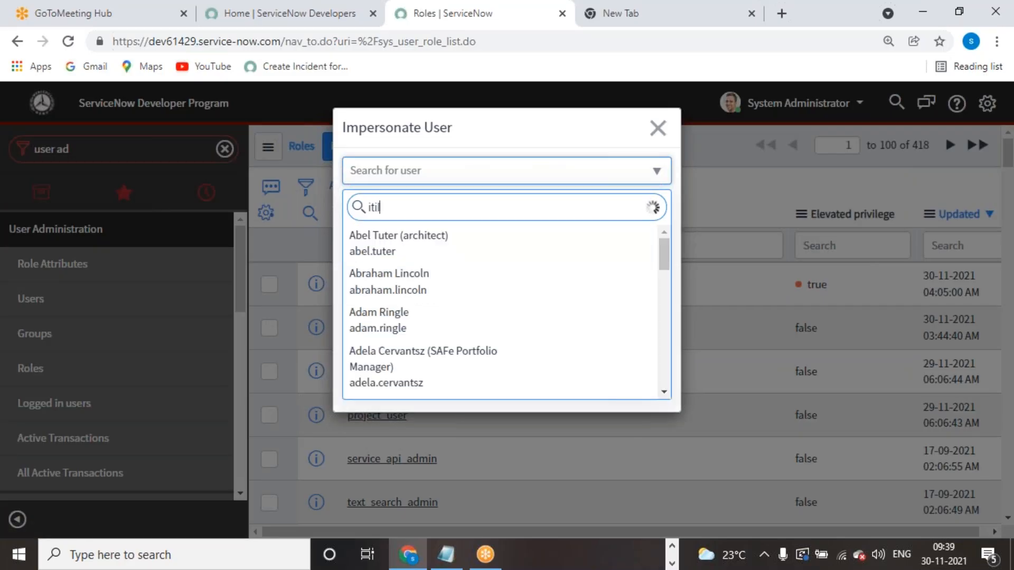
left_click(449, 243)
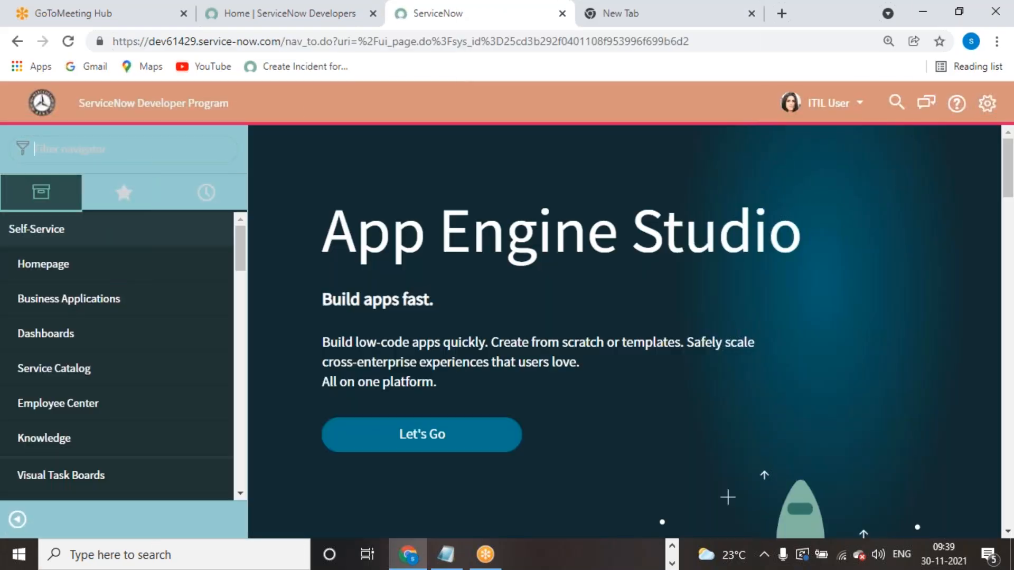
- Open a Servicenow Academys record, then check that Actions on selected rows offers Delete
type("servicenow")
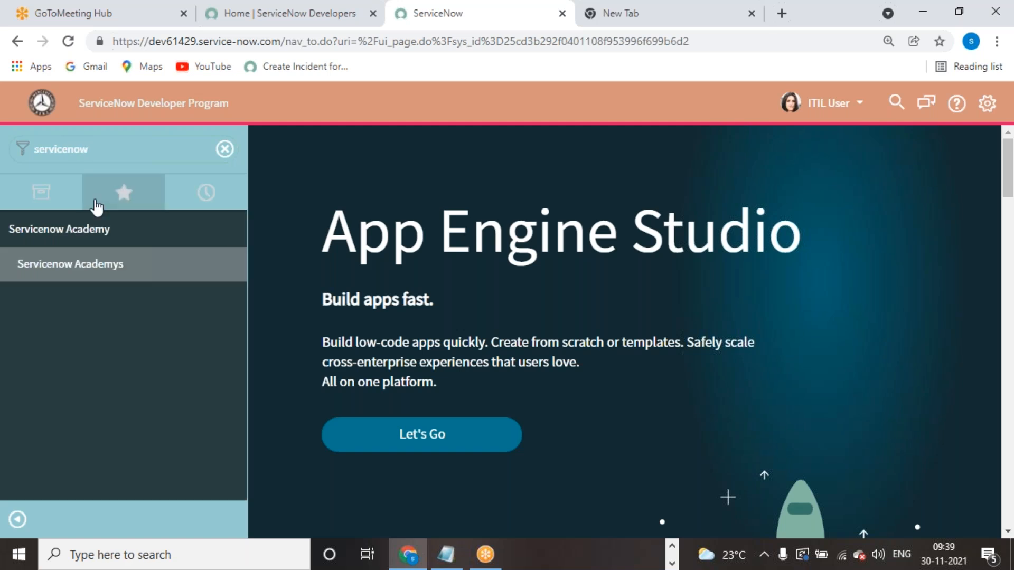
left_click(183, 267)
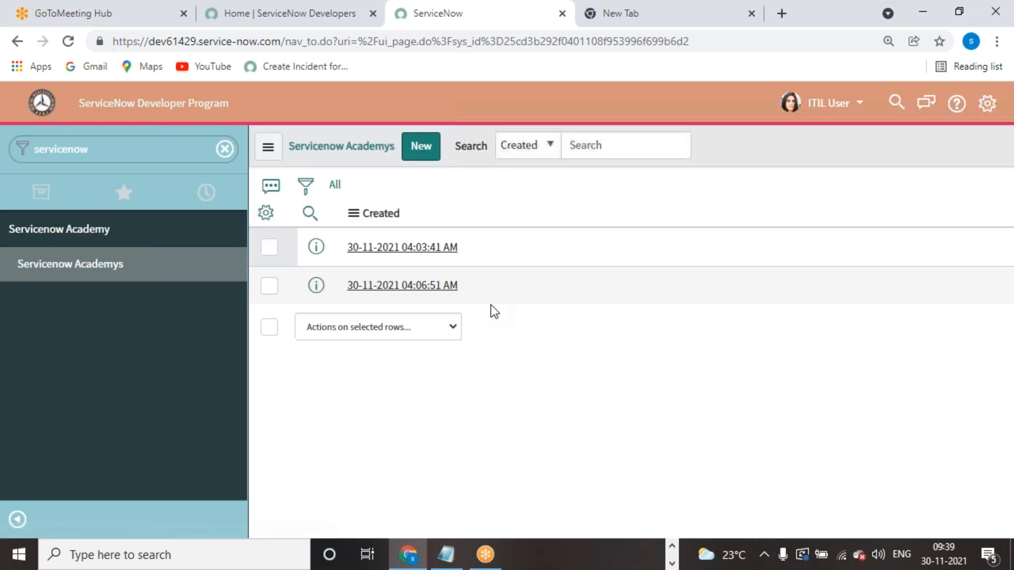
left_click(417, 248)
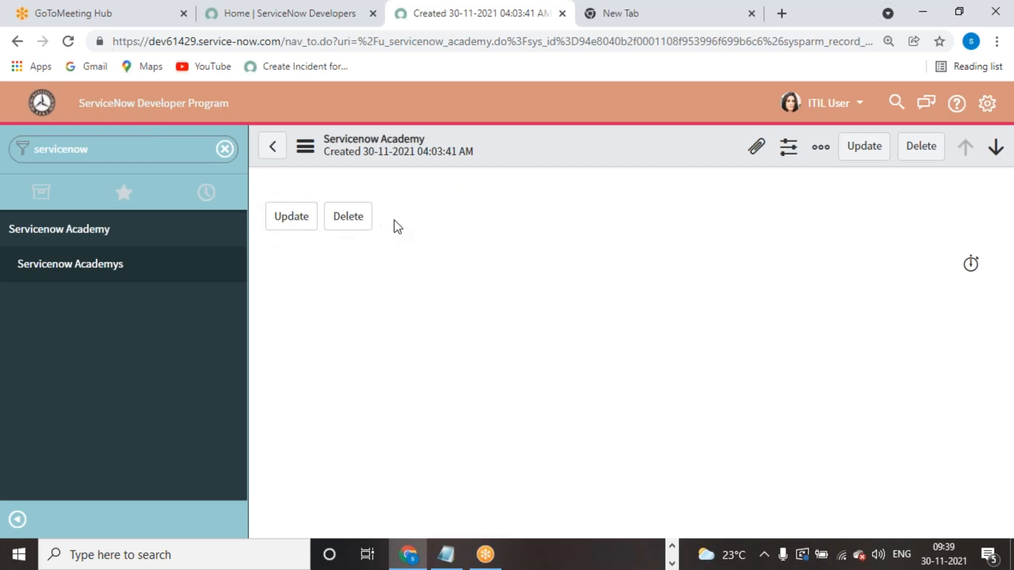
left_click(864, 148)
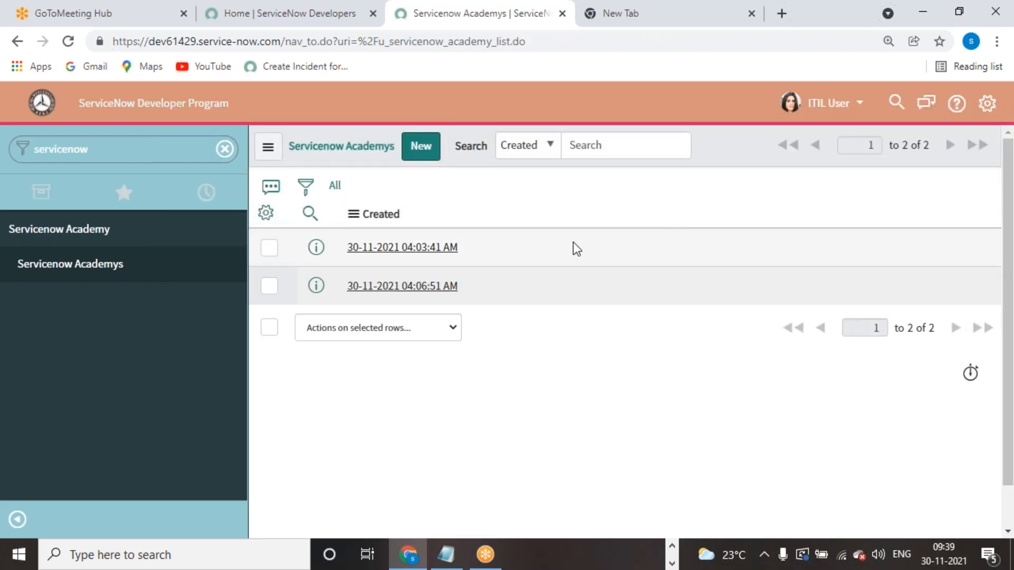
left_click(269, 286)
left_click(446, 330)
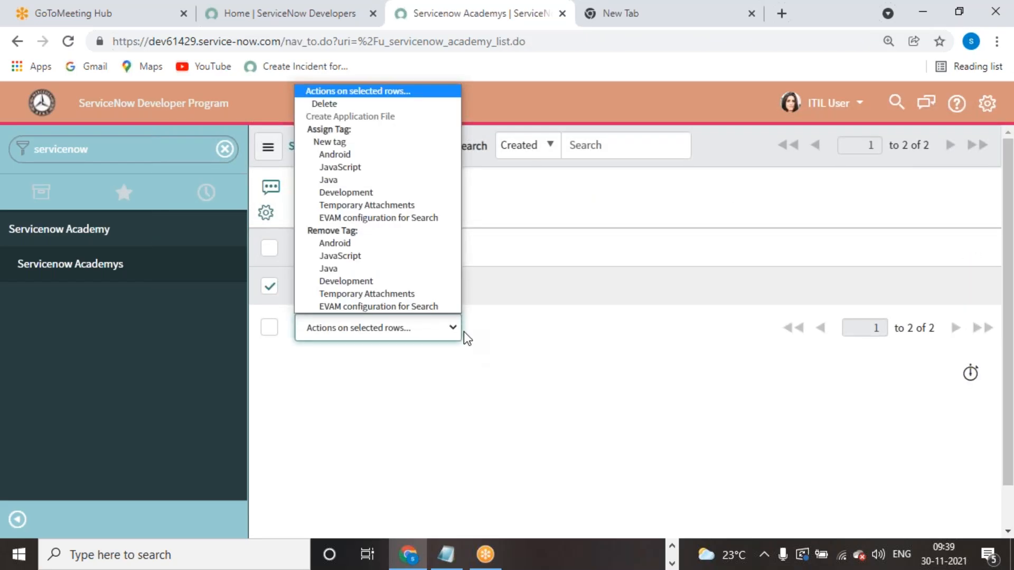
left_click(569, 335)
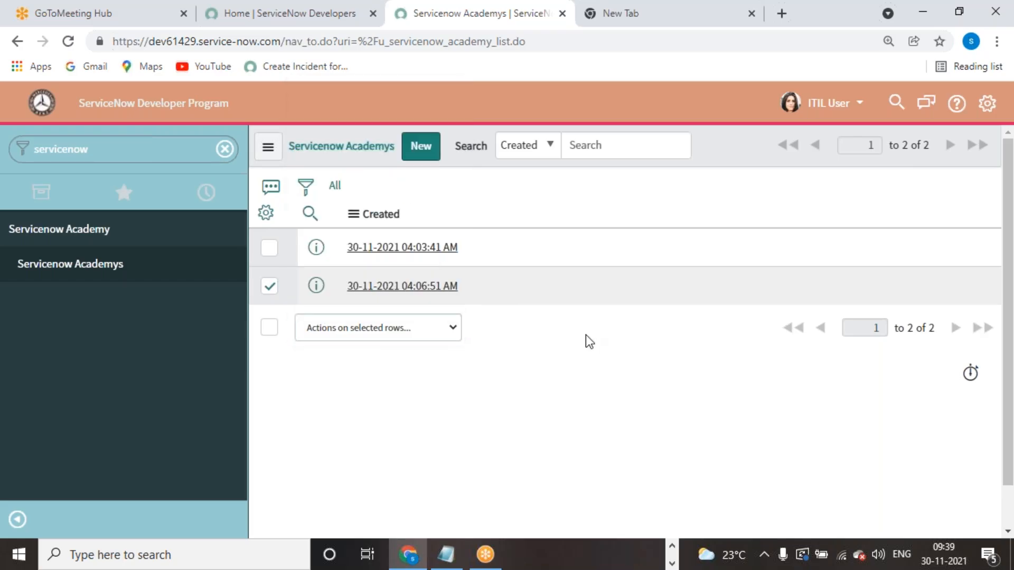
left_click(224, 149)
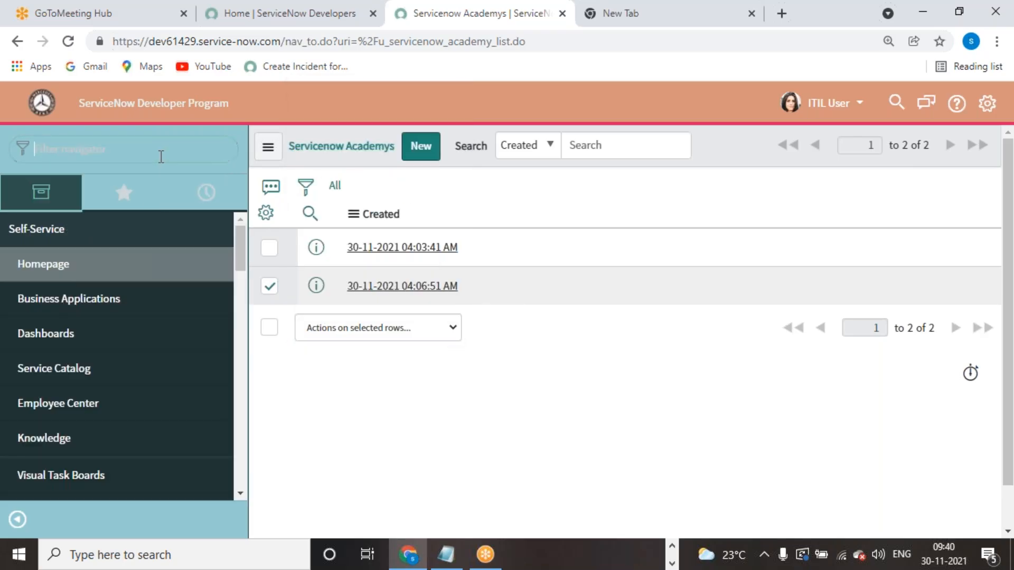
- End the ITIL User impersonation to return as System Administrator
left_click(828, 103)
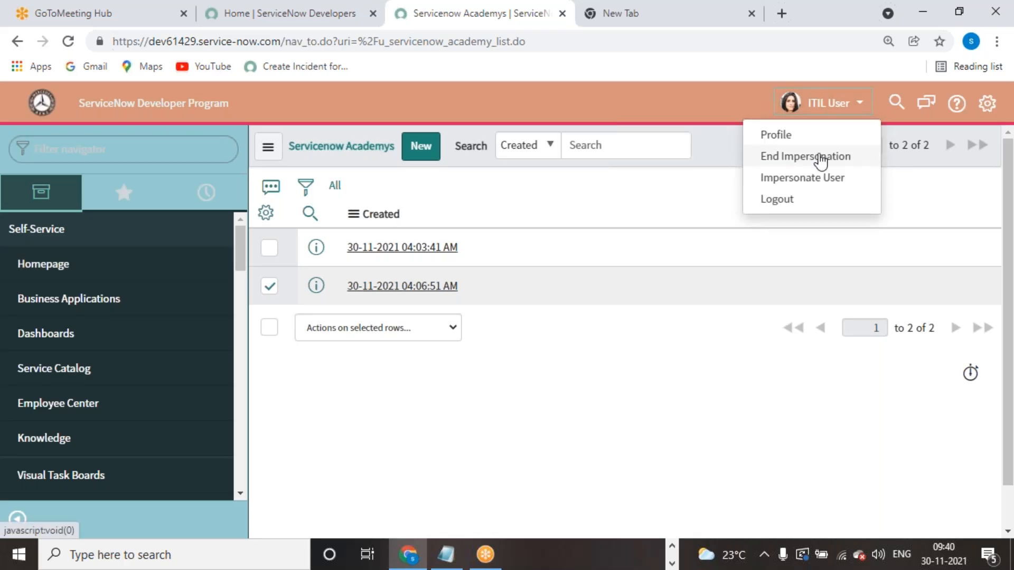
left_click(820, 178)
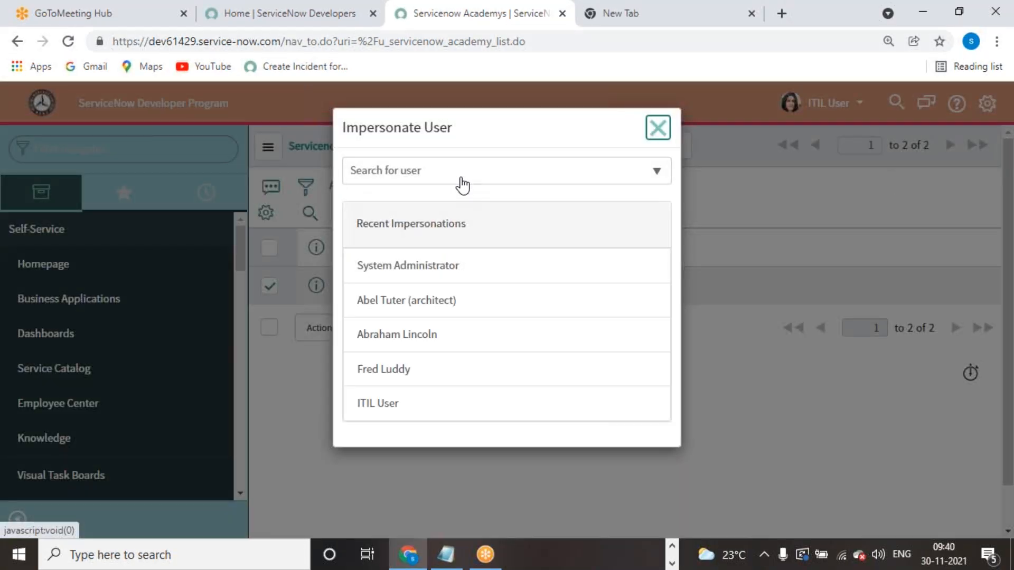
left_click(658, 127)
left_click(838, 111)
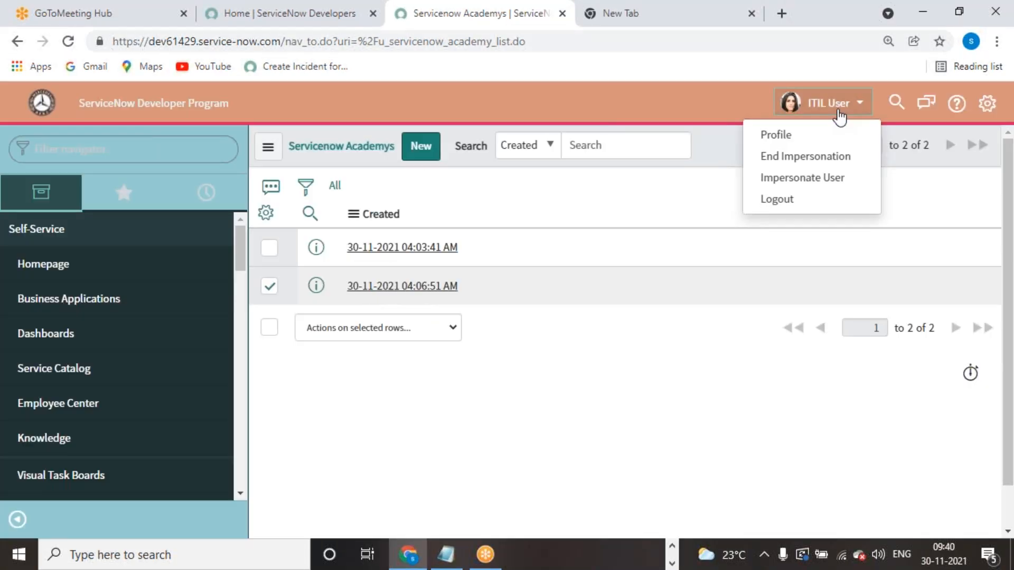
left_click(815, 168)
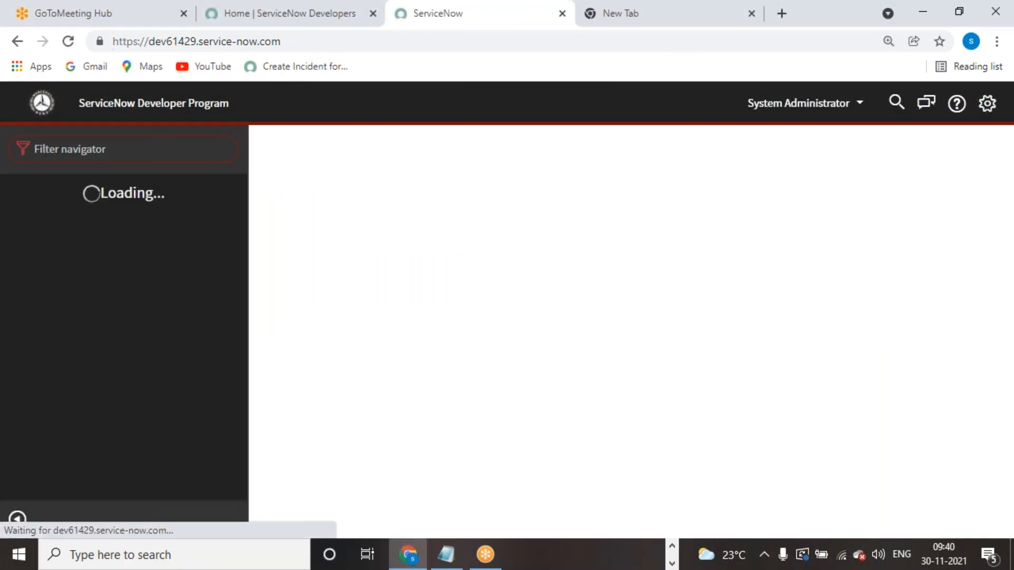
- Filter the navigator for 'user ad' and open a new record from User Administration > Users
type("user ad")
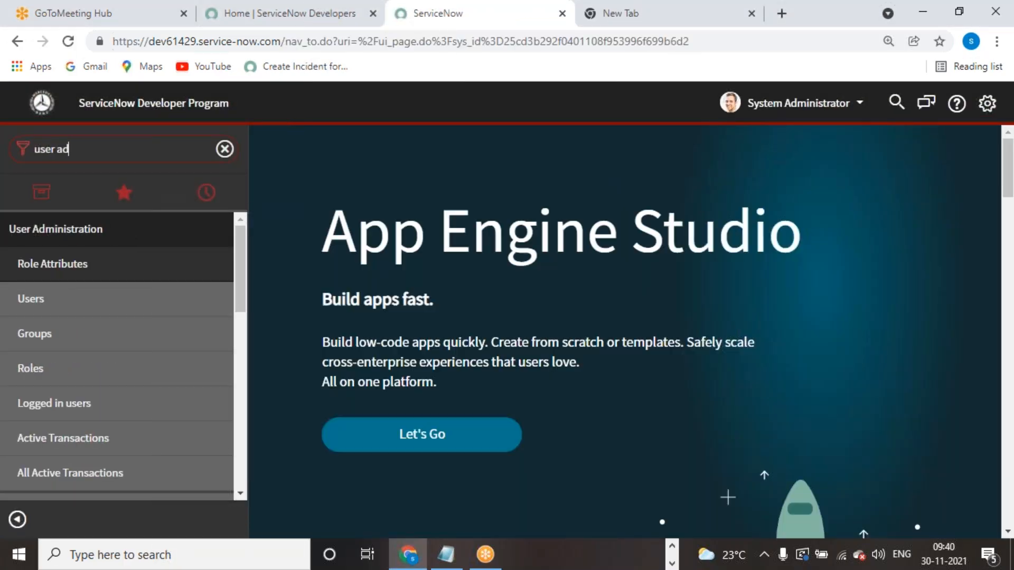
left_click(187, 302)
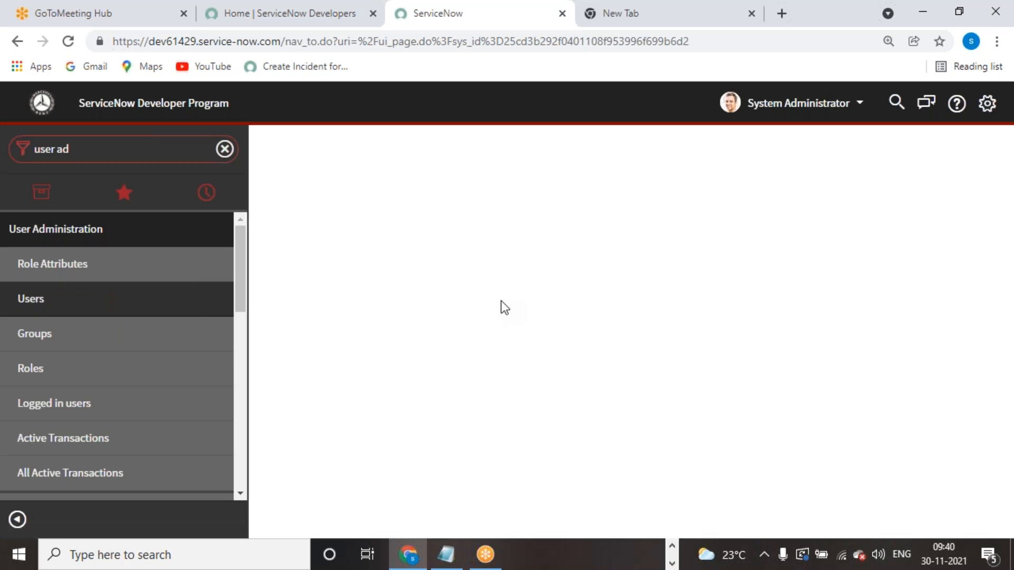
left_click(338, 150)
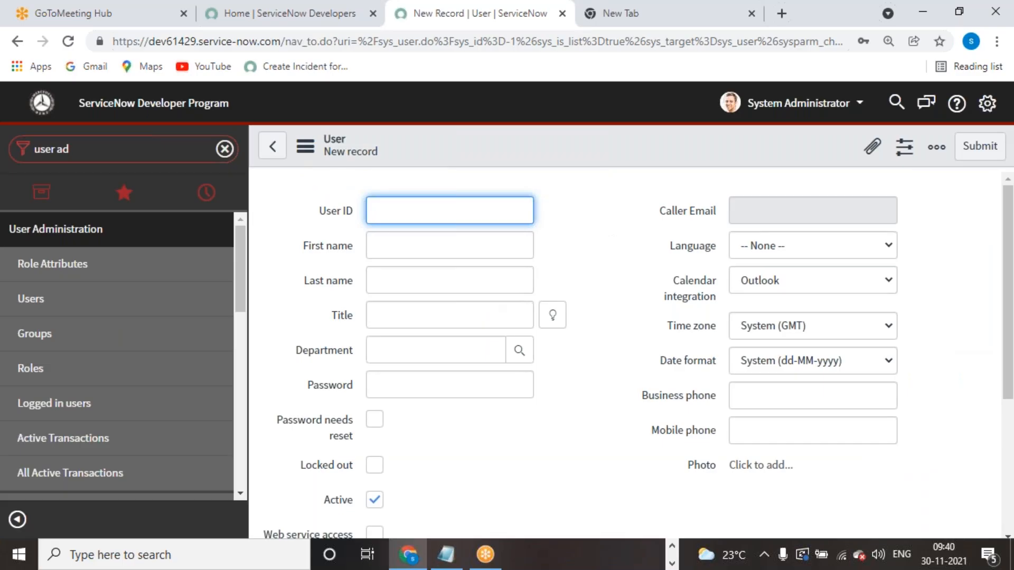
- Fill in the new user's User ID and first name, dismissing autofill suggestions
left_click(461, 217)
type("Sr")
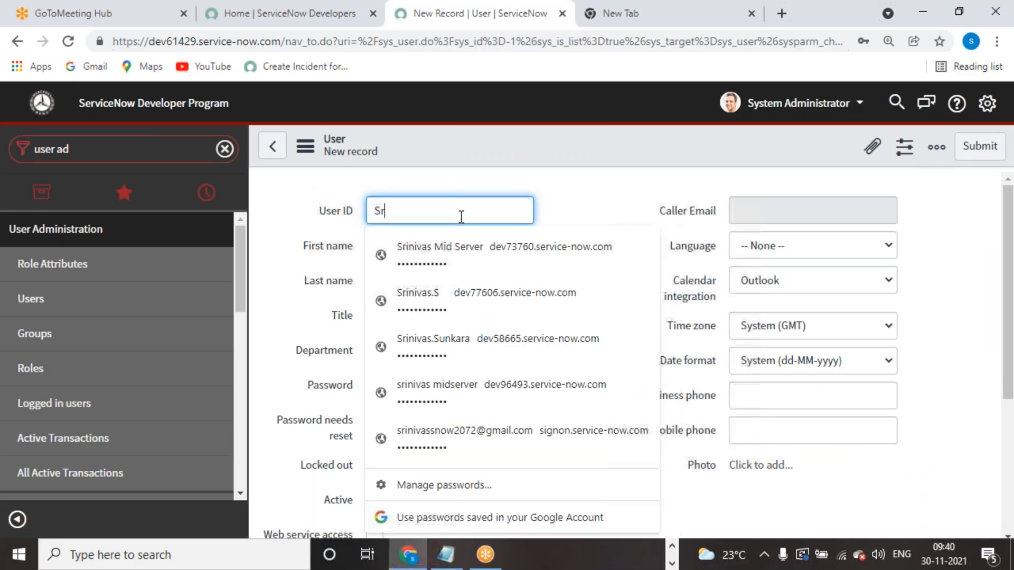
type("inivas")
left_click(620, 190)
left_click(410, 240)
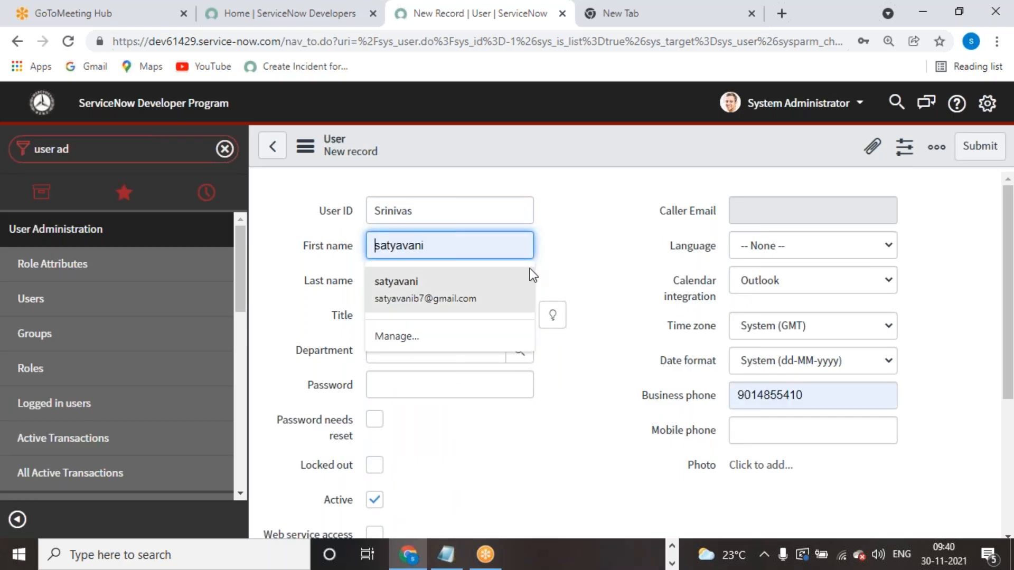
key("Escape")
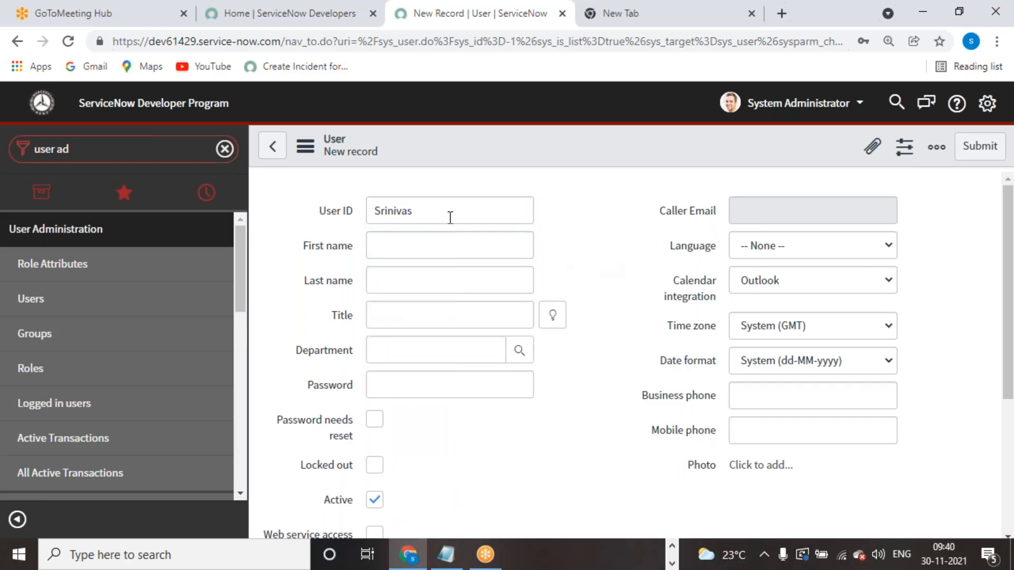
left_click(451, 214)
type(".")
left_click(576, 190)
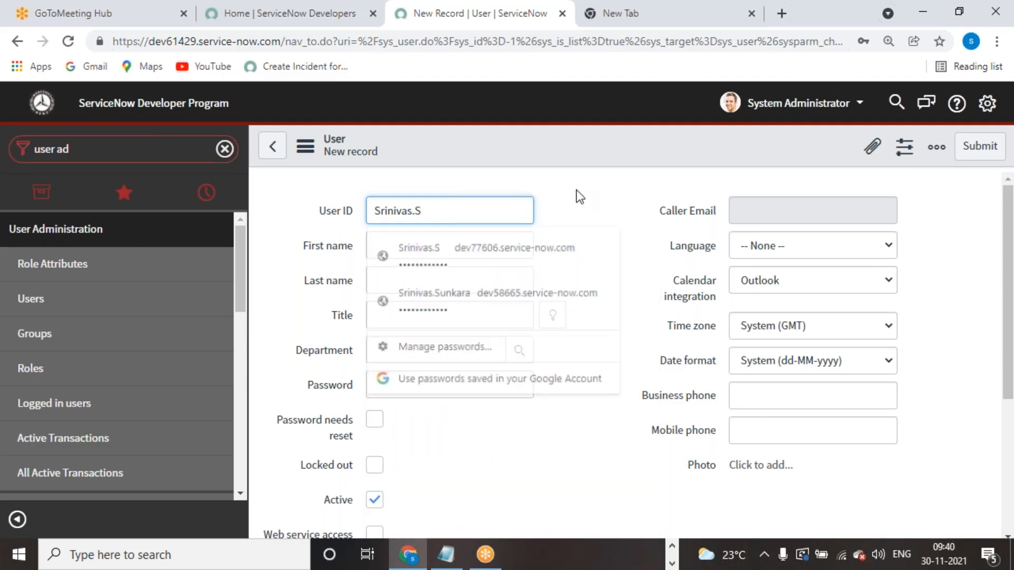
left_click(466, 244)
type("Srinivas")
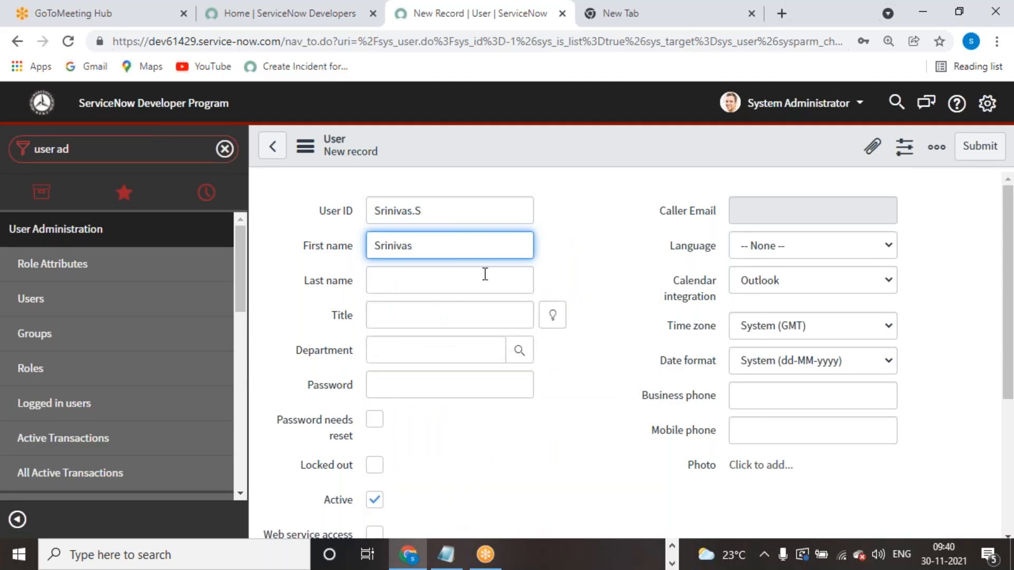
left_click(485, 274)
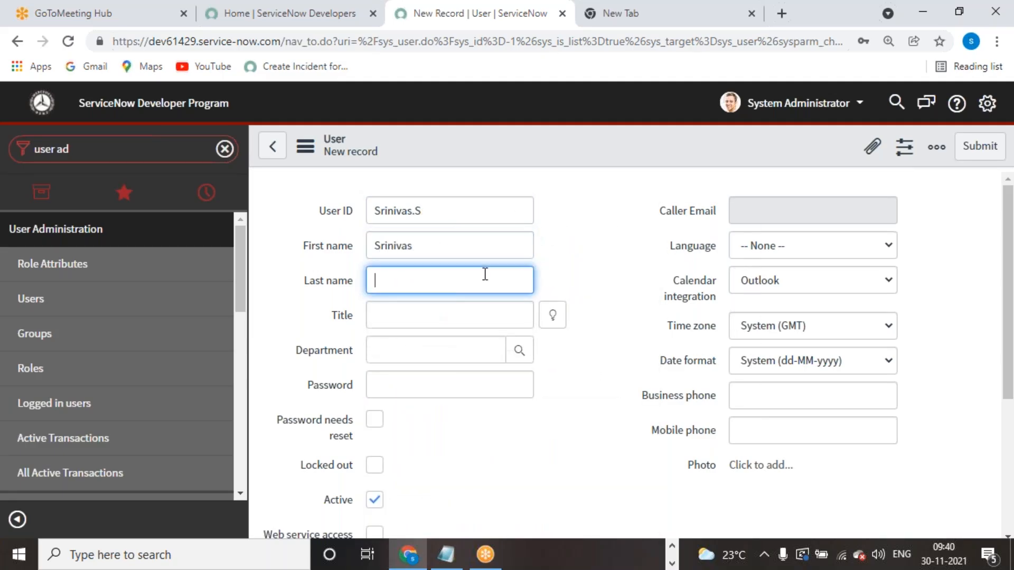
- Set the user's title to Director, enter a password, and save the record
left_click(552, 316)
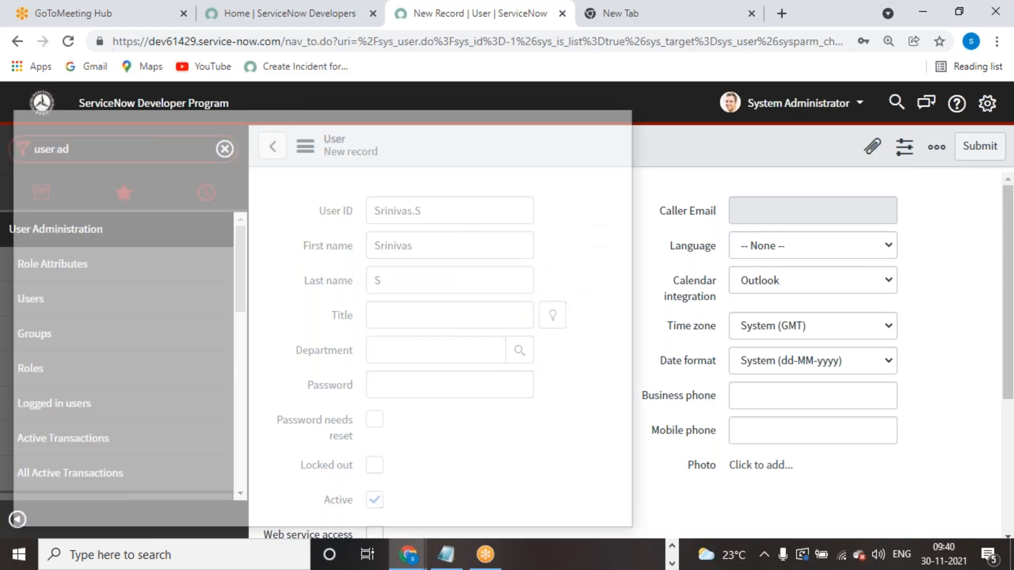
left_click(84, 375)
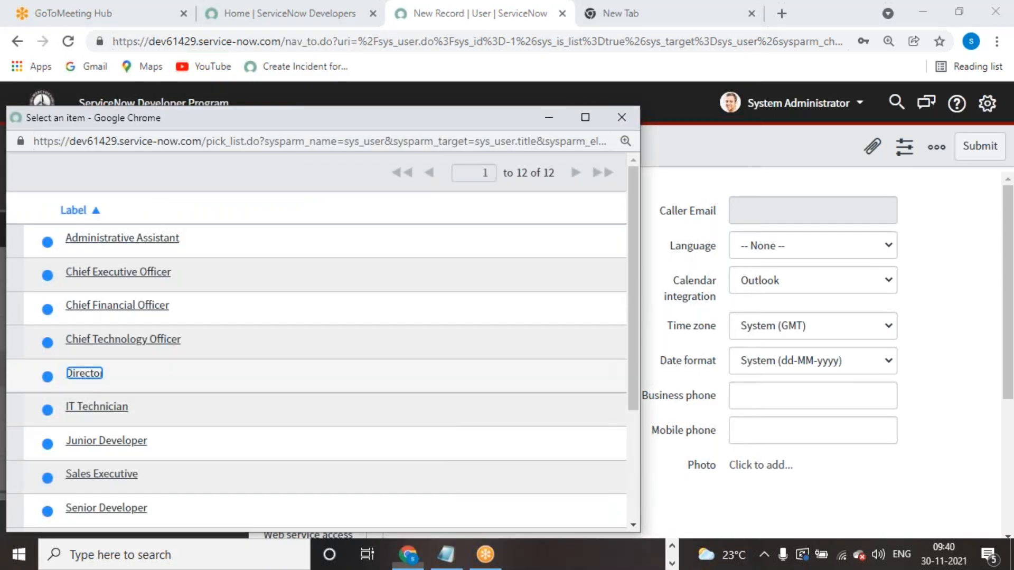
left_click(517, 385)
type("1234")
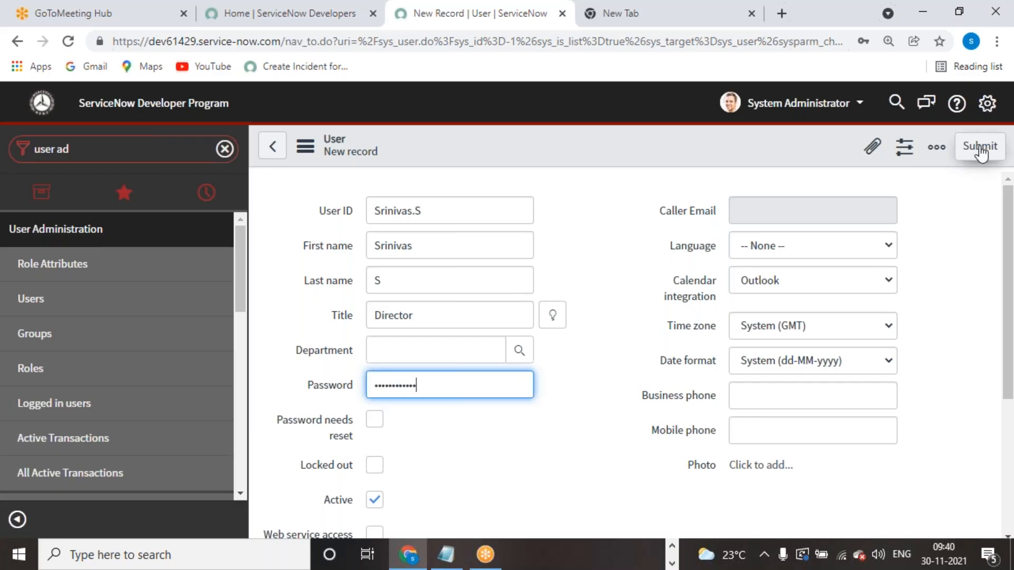
right_click(652, 144)
left_click(686, 154)
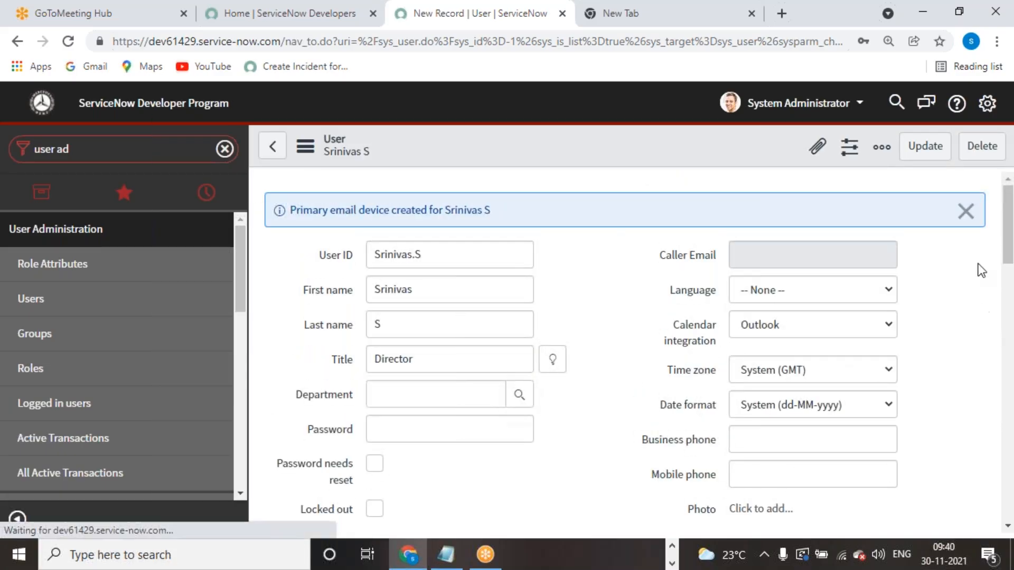
- Dismiss the email device notice and open the Roles list's Edit screen
left_click(966, 211)
scroll(598, 338, "down", 10)
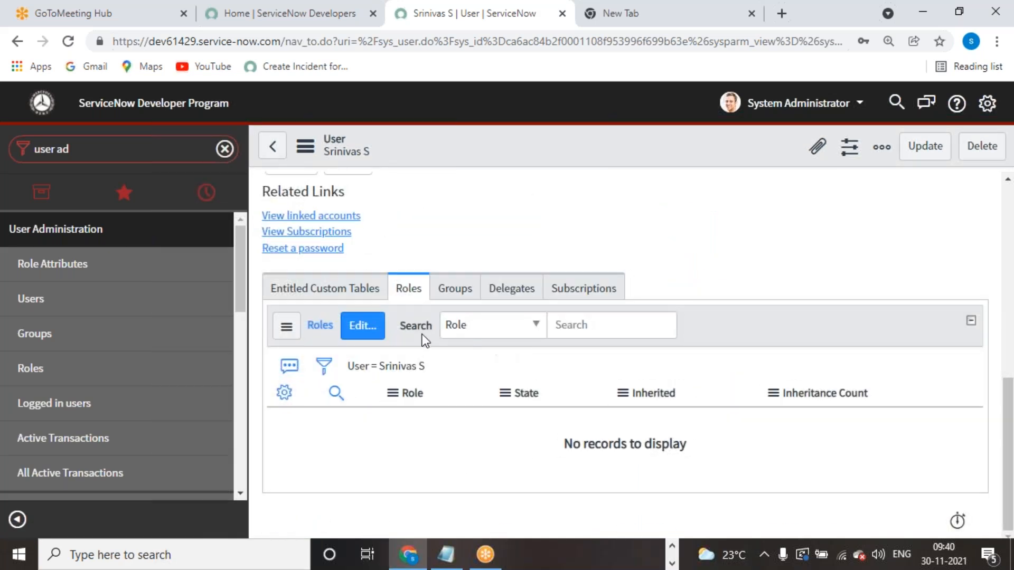
left_click(362, 325)
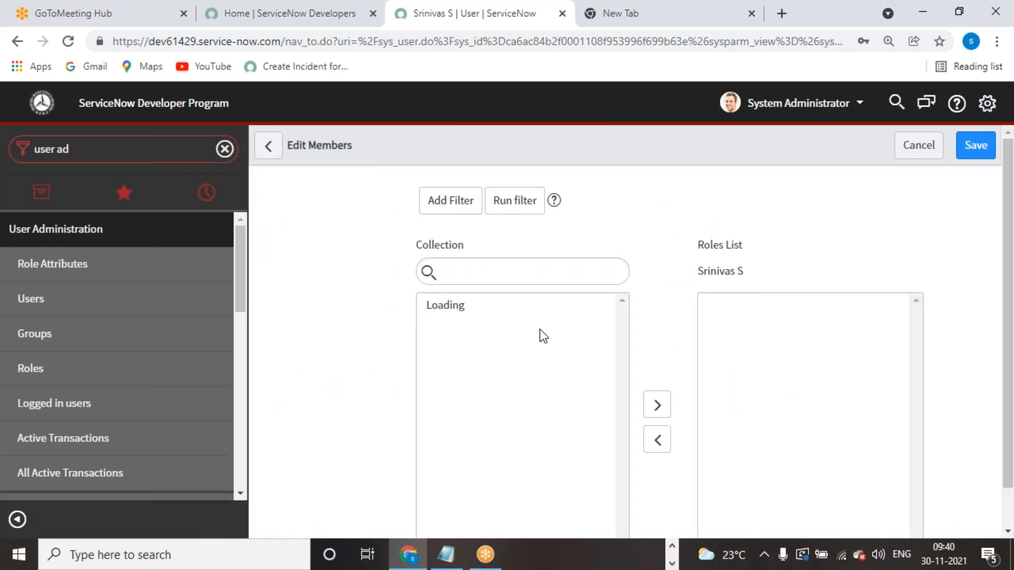
- Add the servicenow_academy_admin and u_servicenow_academy_user roles to the Roles List
left_click(524, 361)
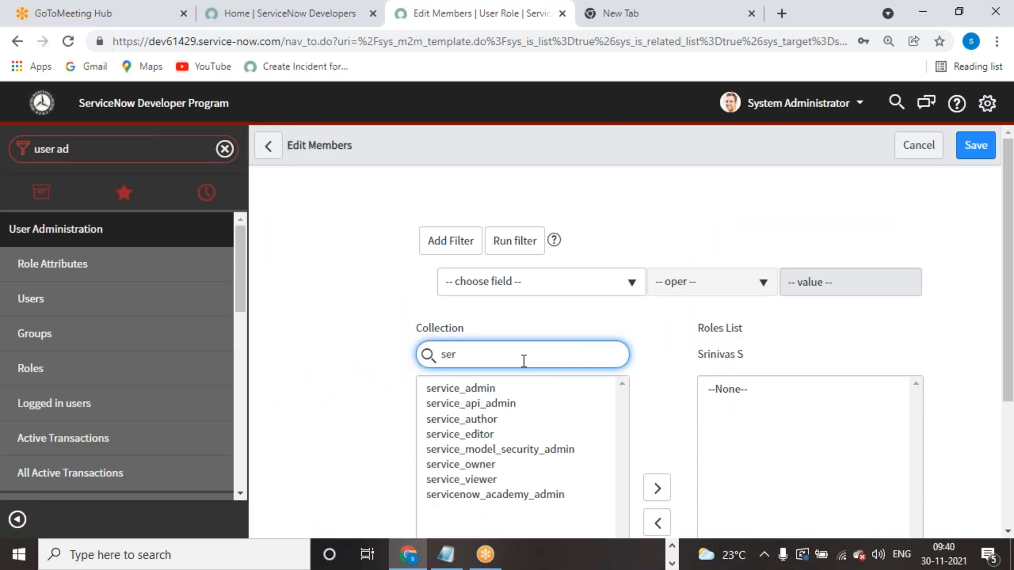
left_click(540, 494)
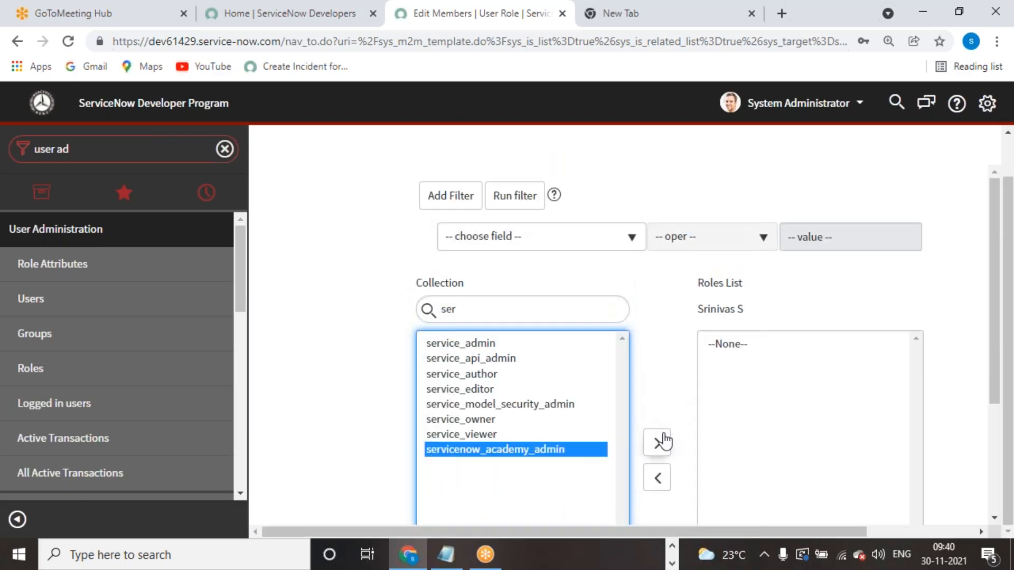
left_click(658, 443)
left_click(513, 247)
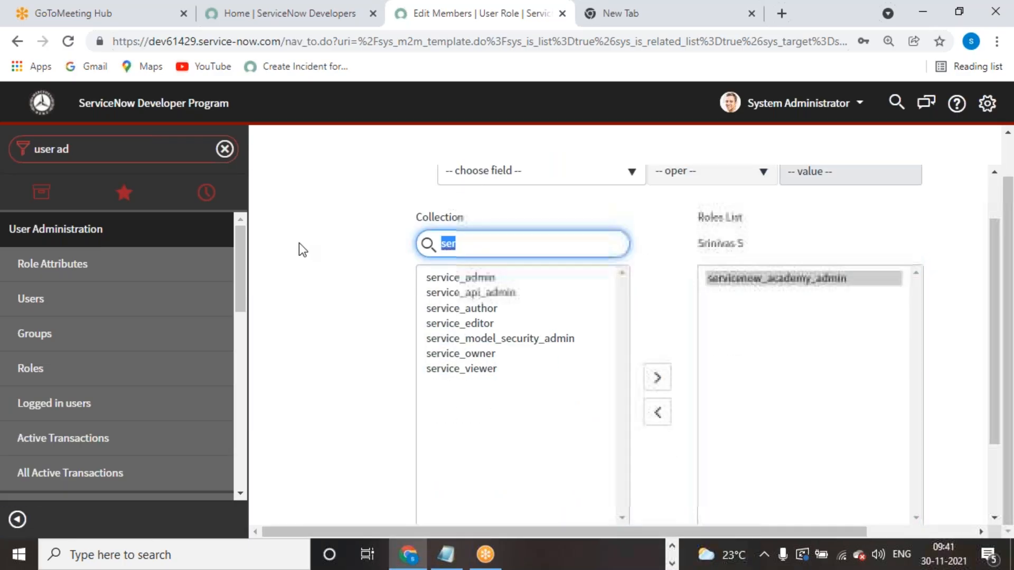
type("u_")
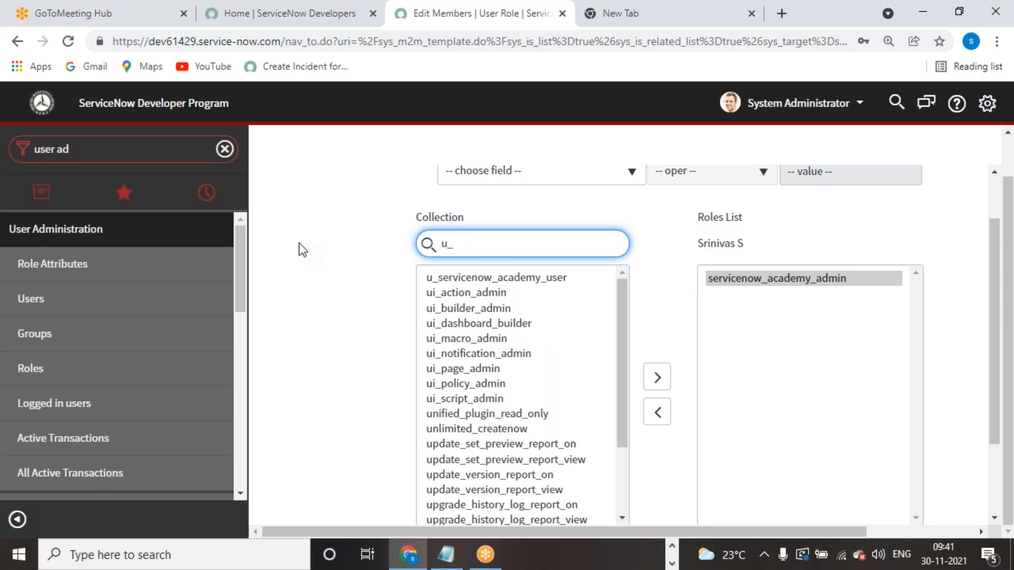
left_click(448, 278)
left_click(657, 377)
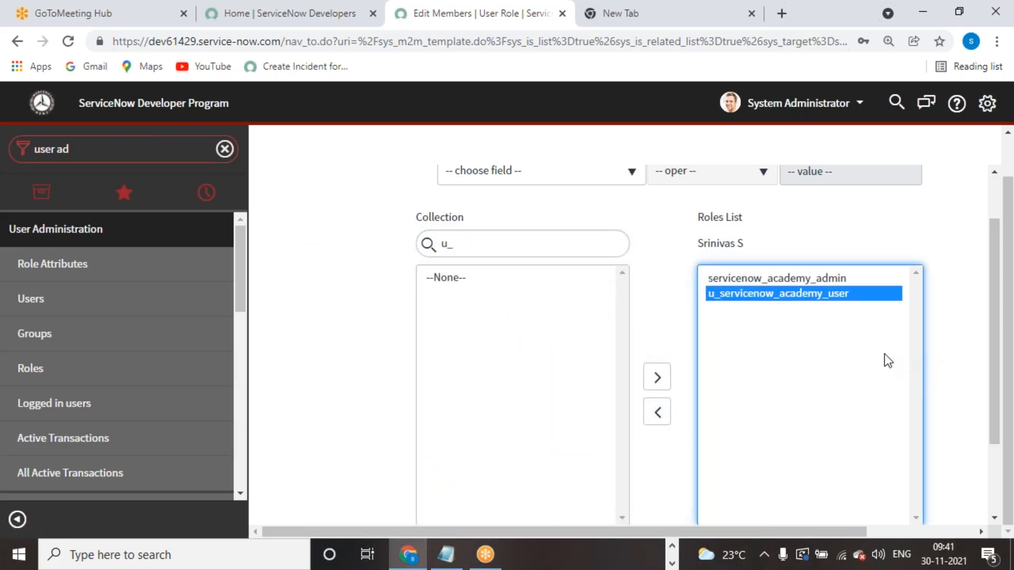
- Move servicenow_academy_admin back to Collection and save, keeping only u_servicenow_academy_user
left_click(812, 276)
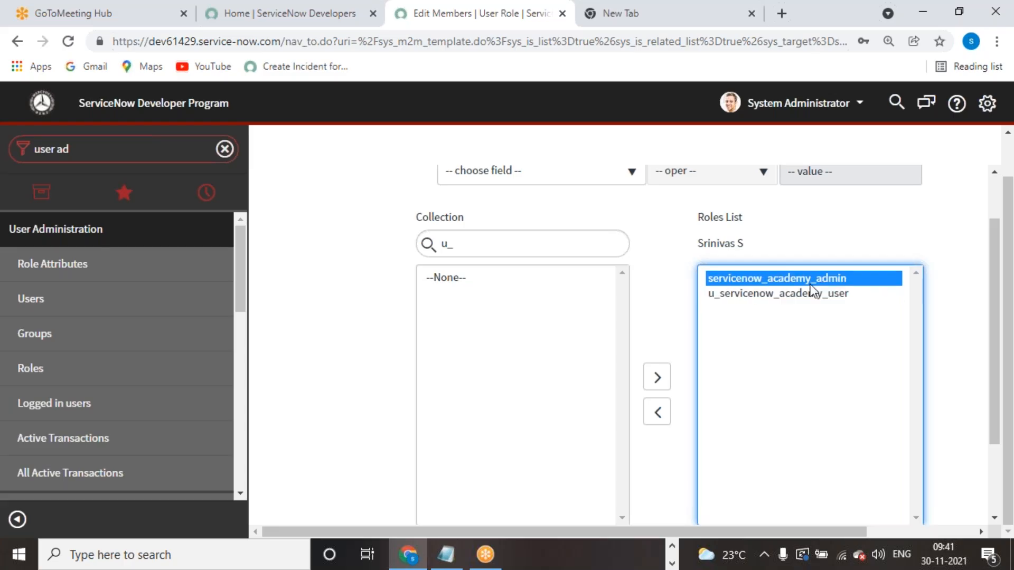
left_click(657, 417)
scroll(826, 391, "down", 2)
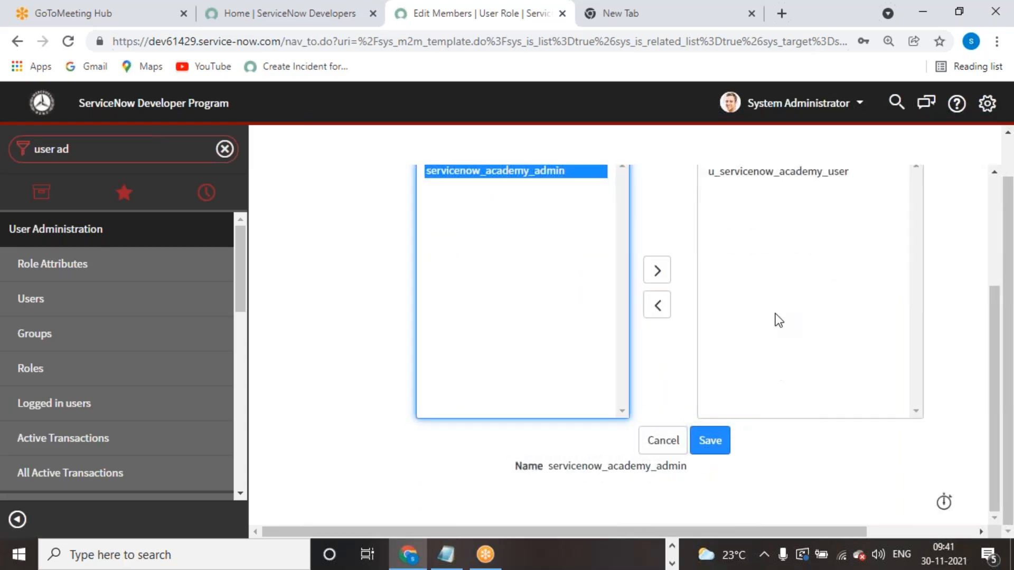
scroll(776, 341, "up", 3)
scroll(765, 423, "down", 3)
left_click(714, 443)
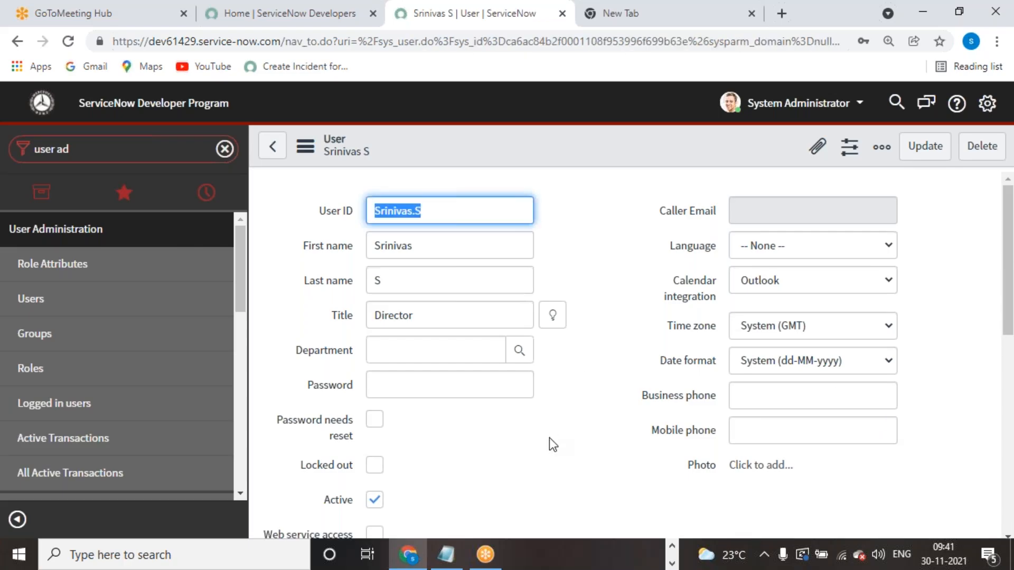
- Update the user record to return to the Users list and dismiss Chrome's save-password prompts
scroll(555, 437, "down", 10)
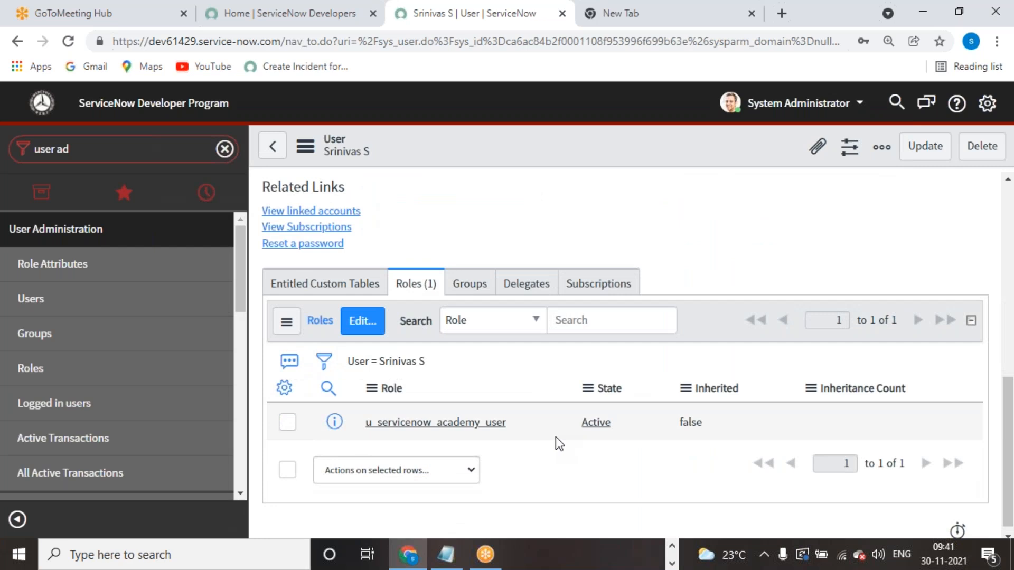
scroll(556, 437, "up", 10)
left_click(924, 153)
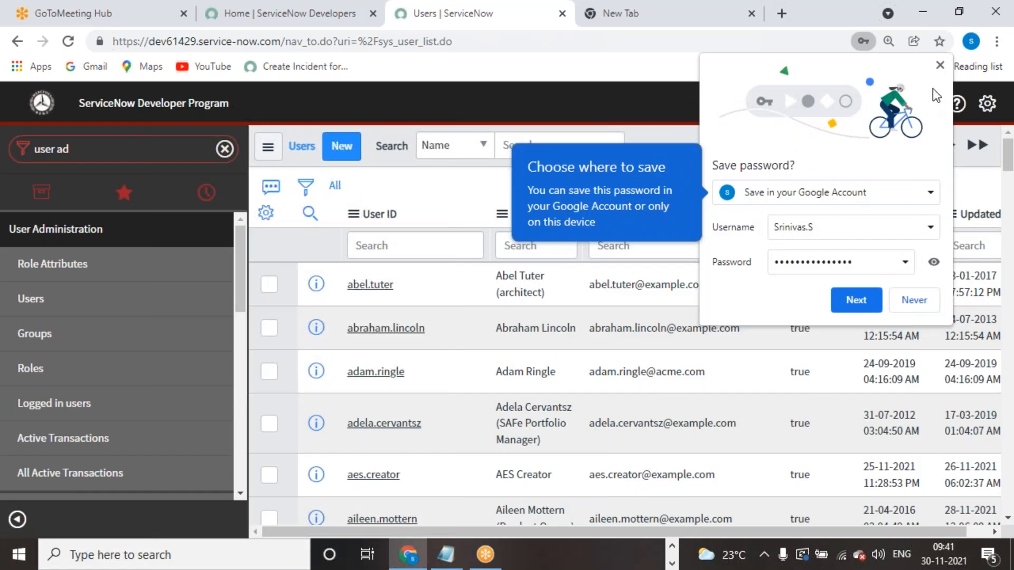
left_click(839, 299)
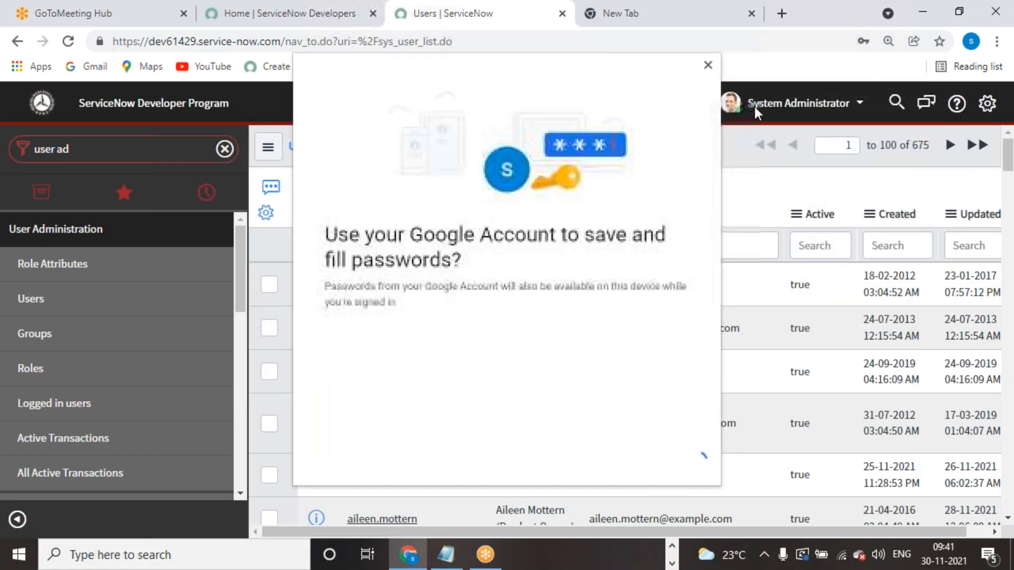
left_click(709, 66)
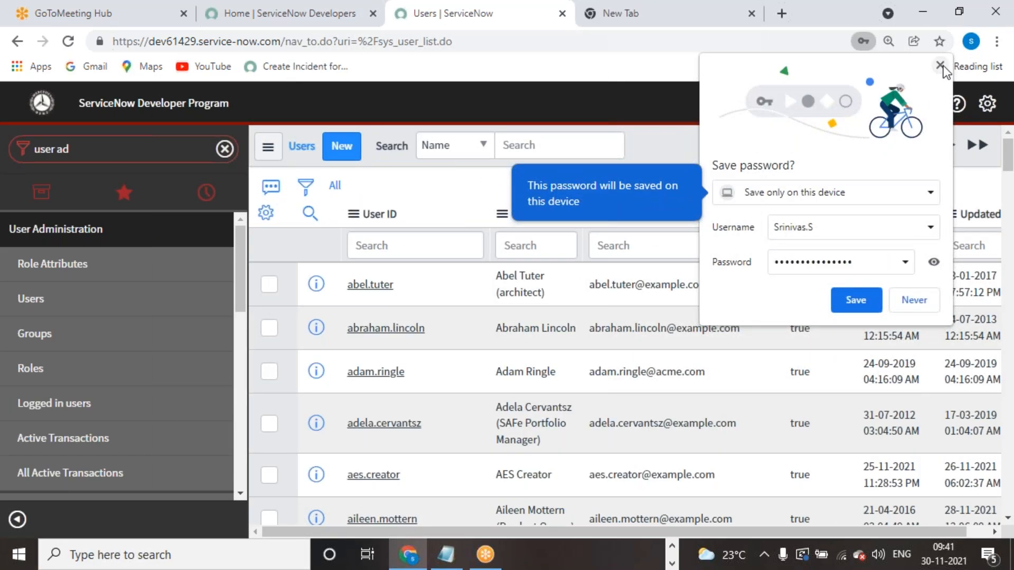
left_click(940, 65)
left_click(87, 150)
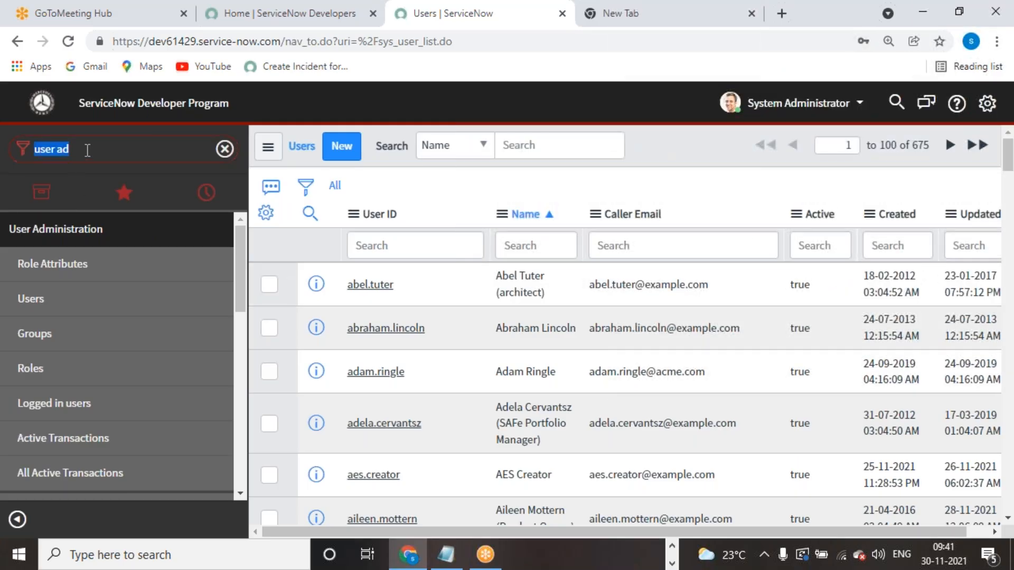
left_click(818, 104)
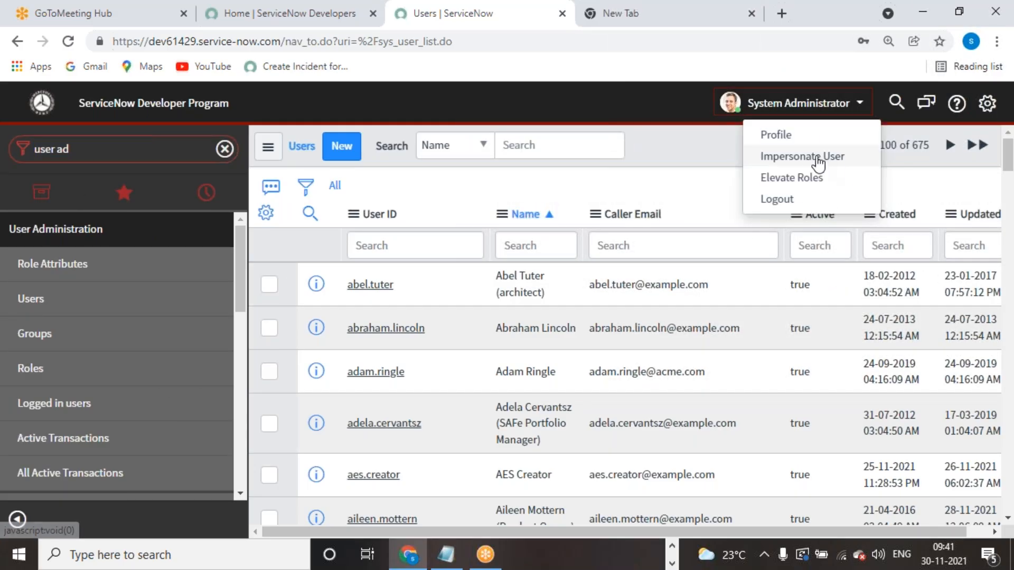
- Impersonate the newly created user and open the Servicenow Academy records list
left_click(810, 157)
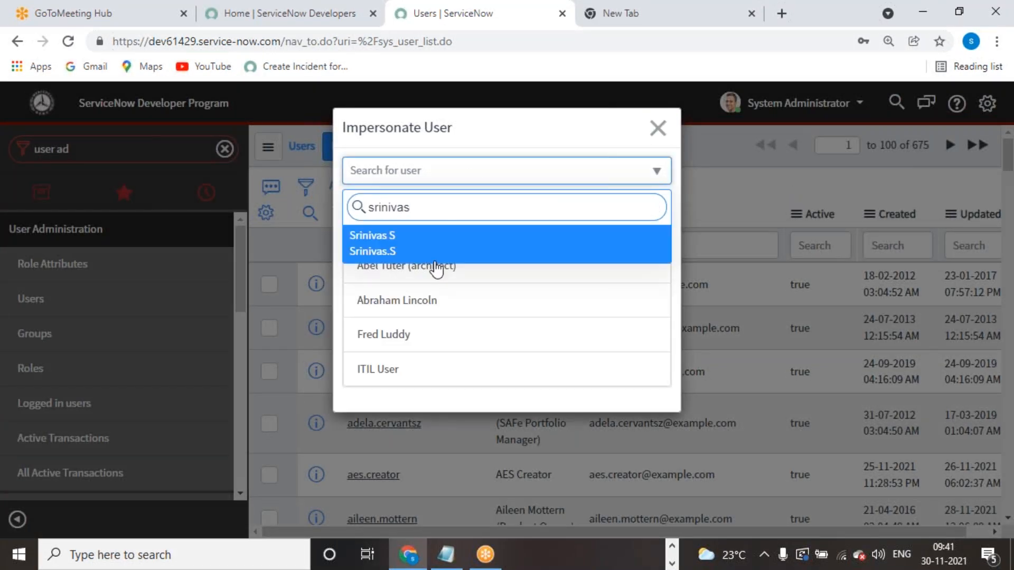
left_click(417, 247)
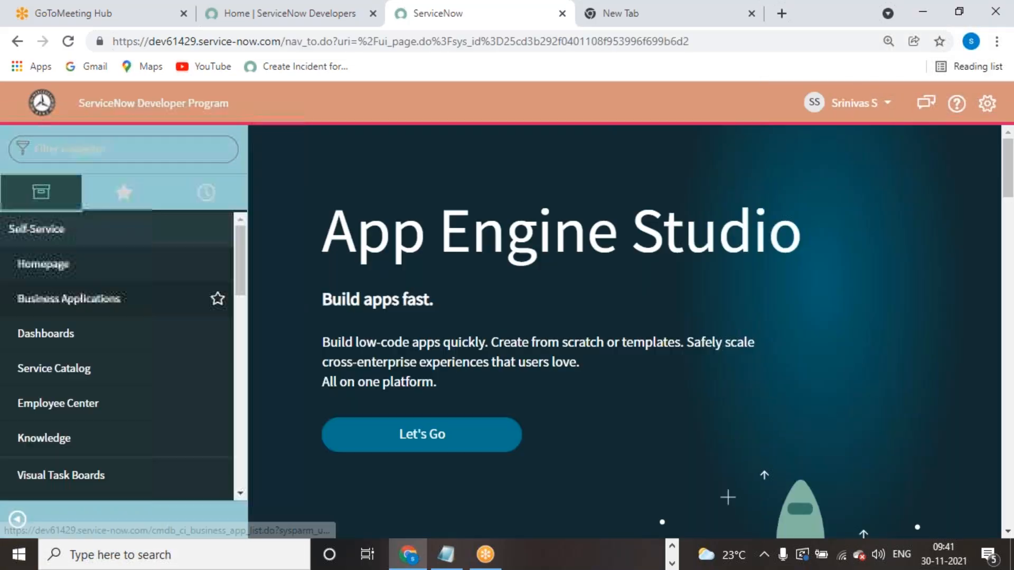
left_click(96, 241)
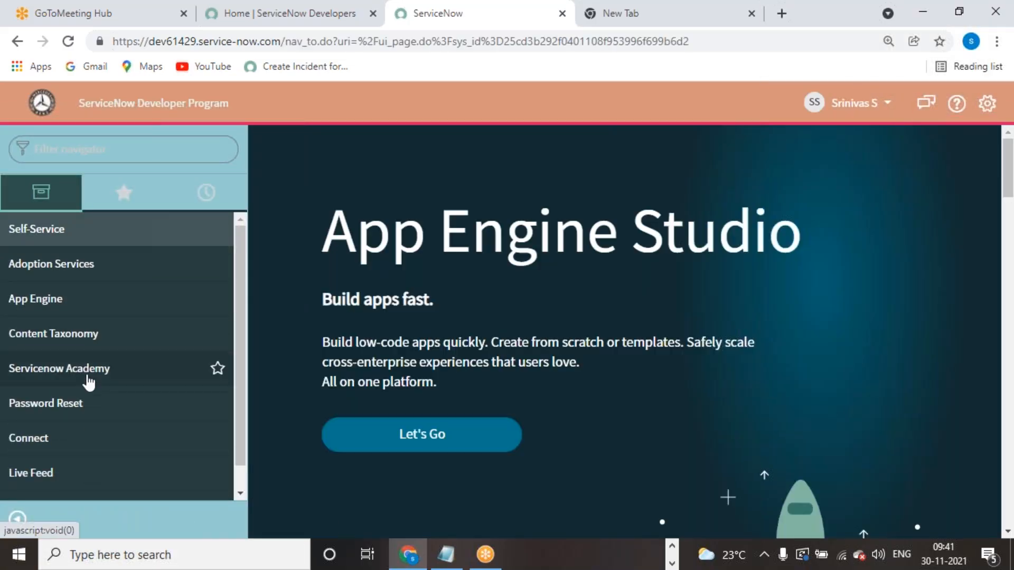
left_click(89, 379)
left_click(86, 403)
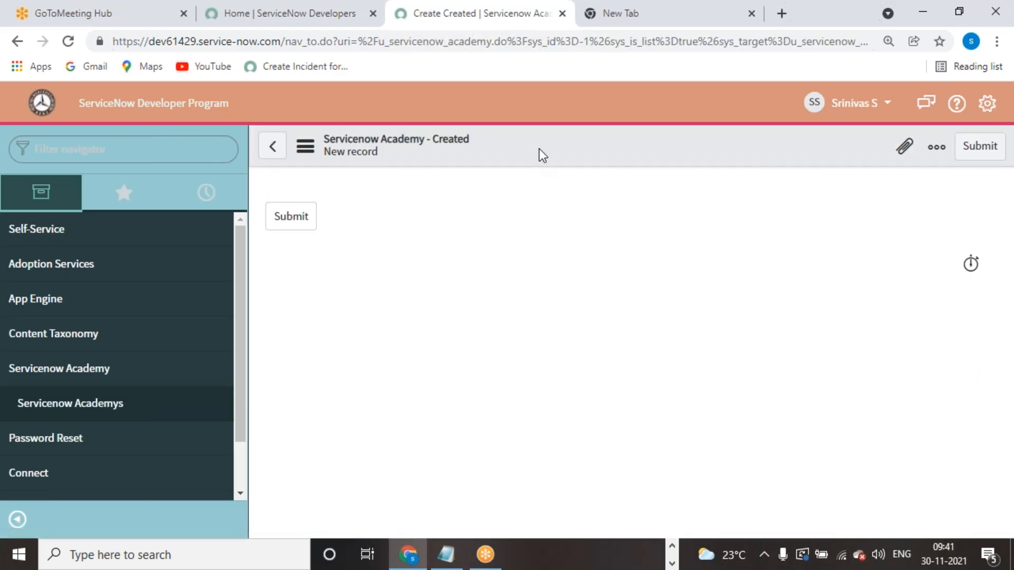
- Submit a new Academy record and confirm Delete is offered for the 04:06:51 AM row
left_click(277, 219)
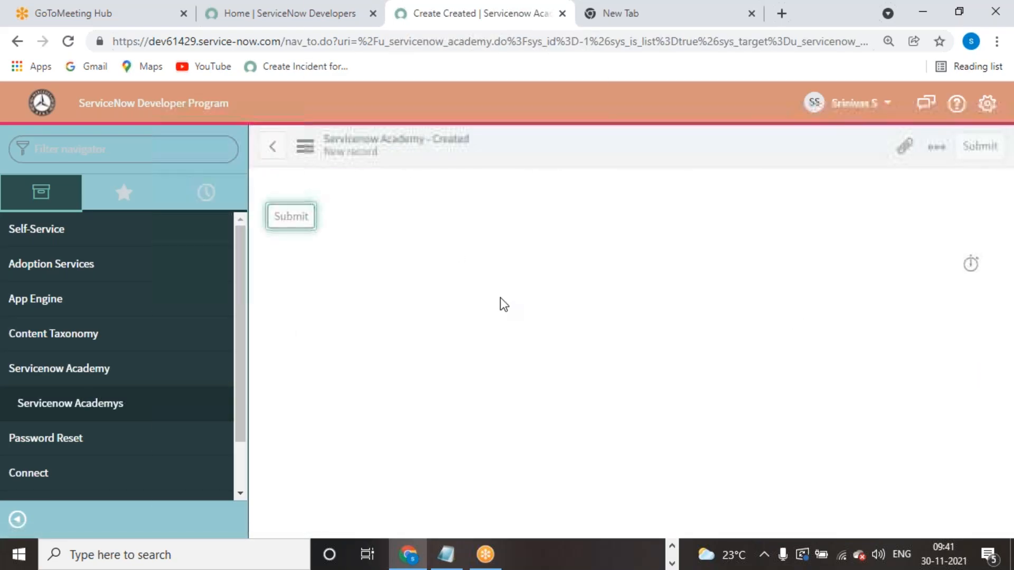
left_click(270, 325)
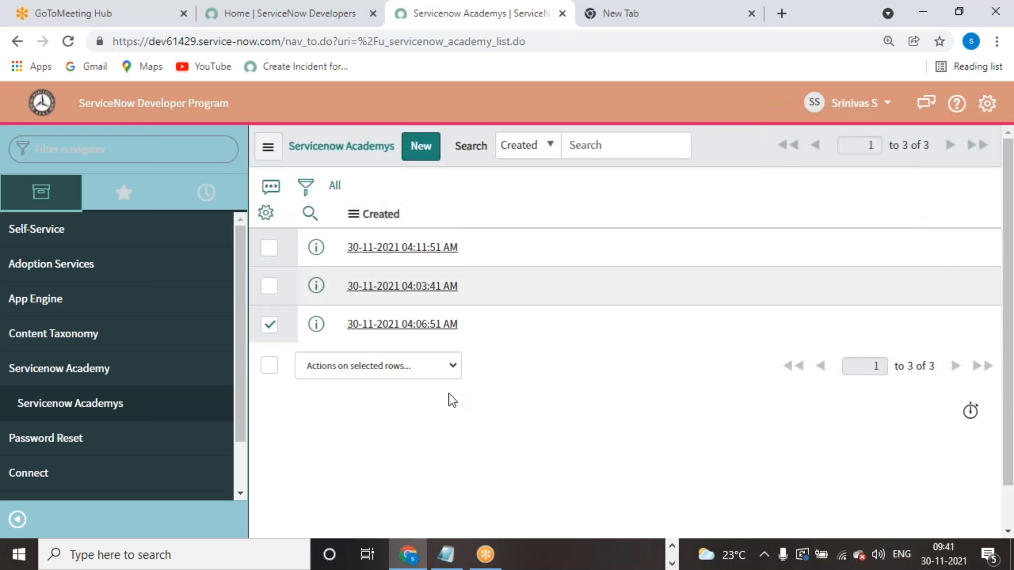
left_click(457, 365)
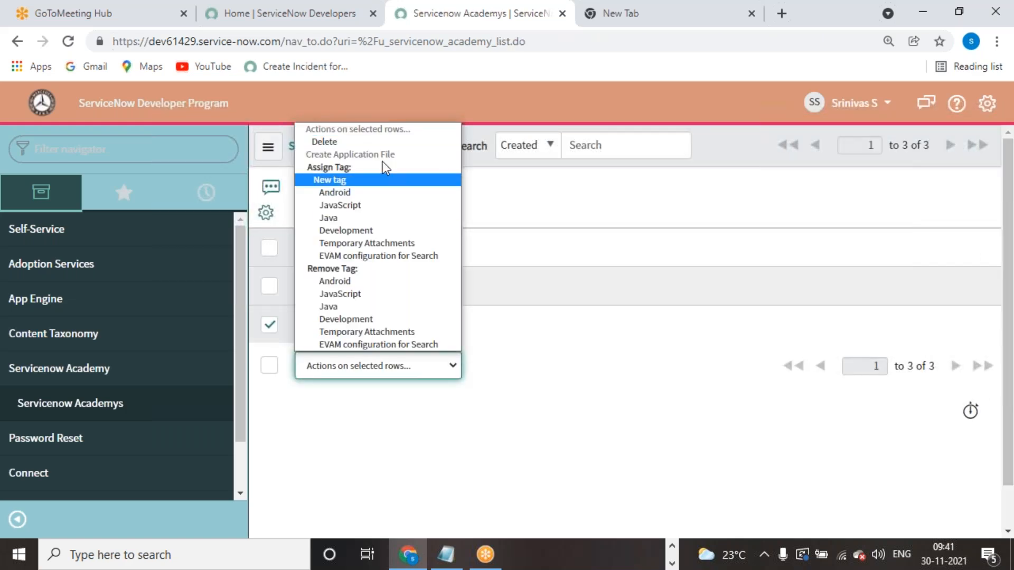
left_click(531, 364)
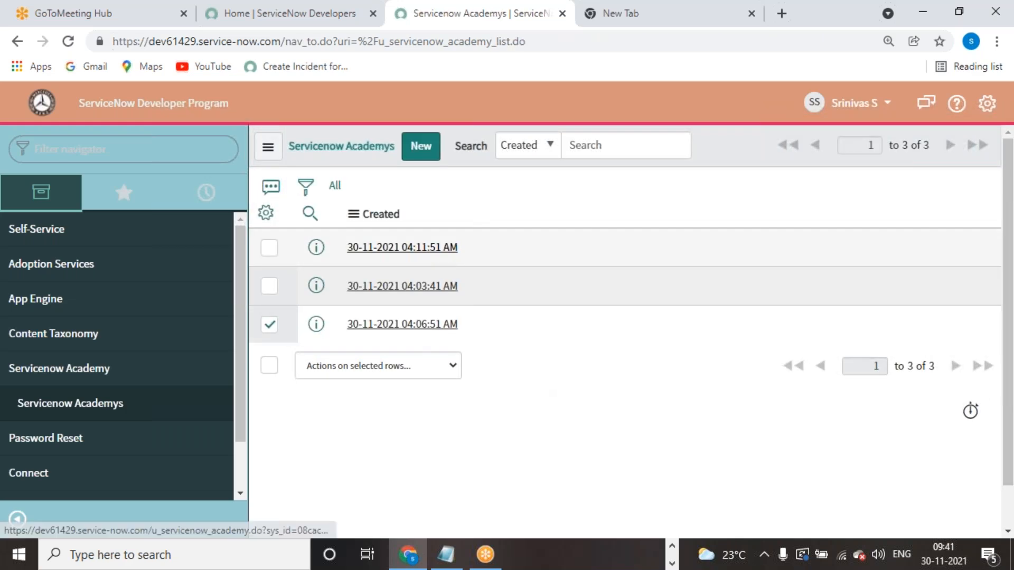
- Open the 04:11:51 AM record and bring up the Impersonate User picker
left_click(402, 247)
left_click(842, 109)
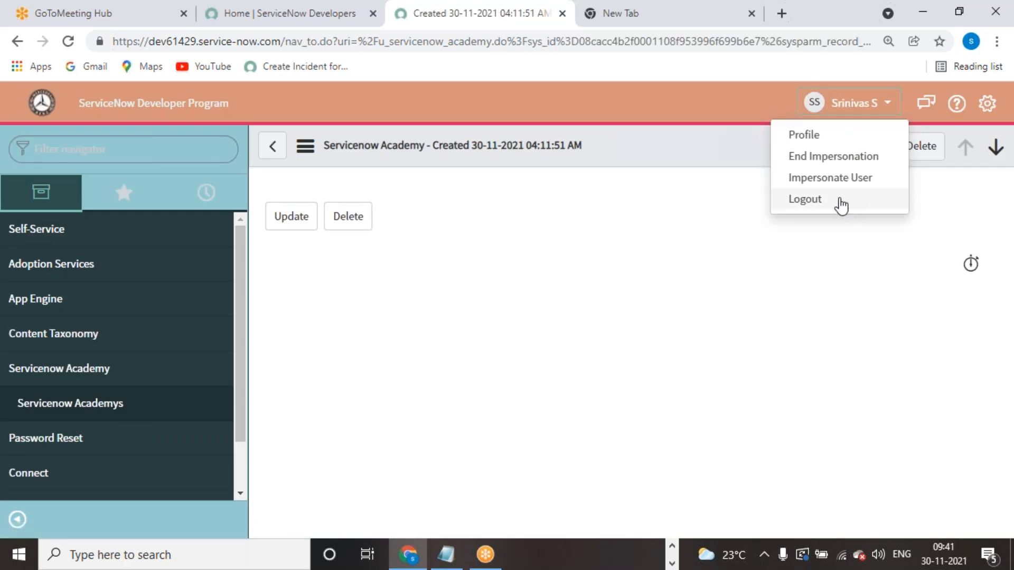
left_click(819, 179)
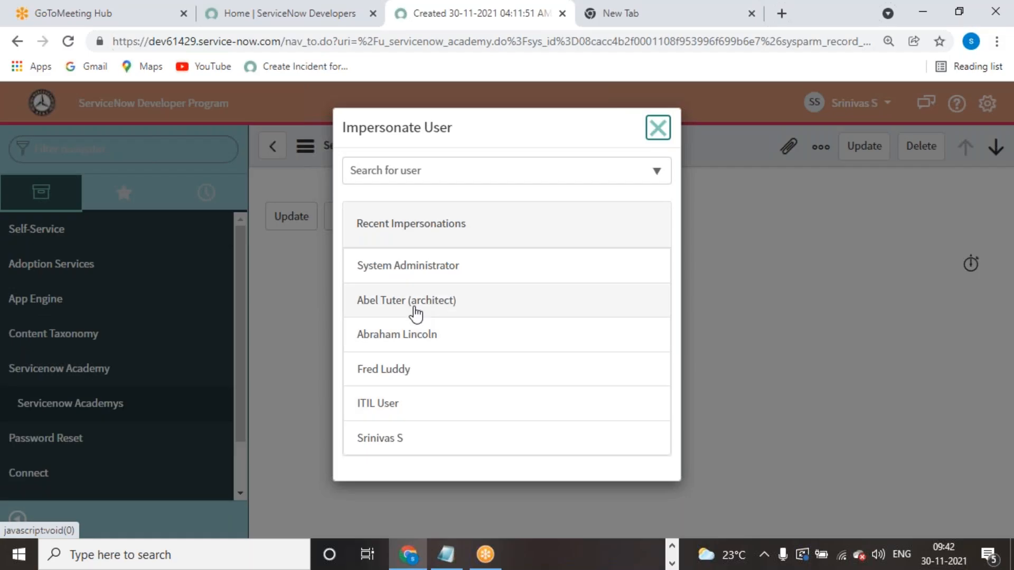
- Switch to System Administrator, reopen the 04:11:51 AM Academy record, and show its header Configure menu
left_click(414, 268)
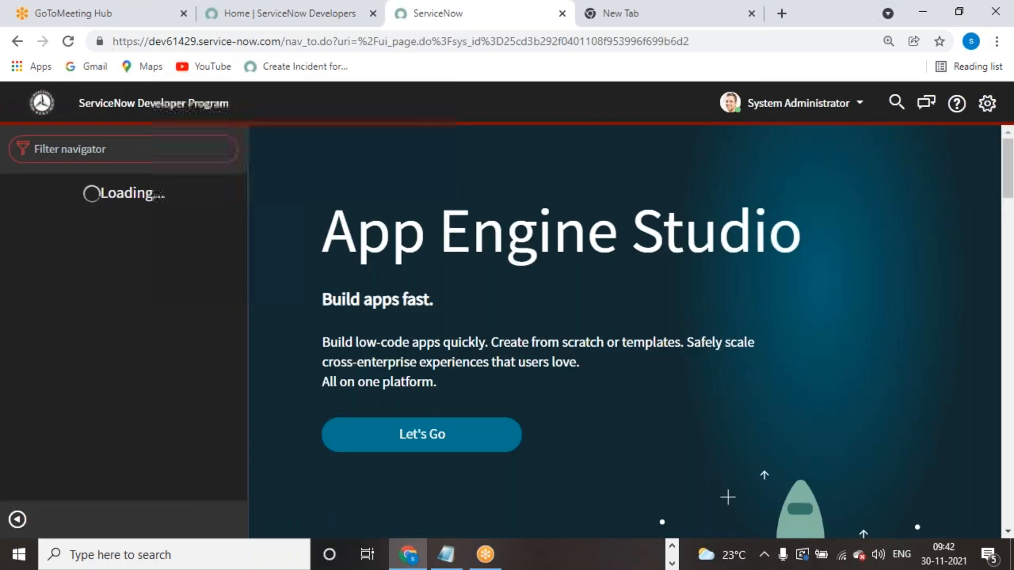
left_click(136, 155)
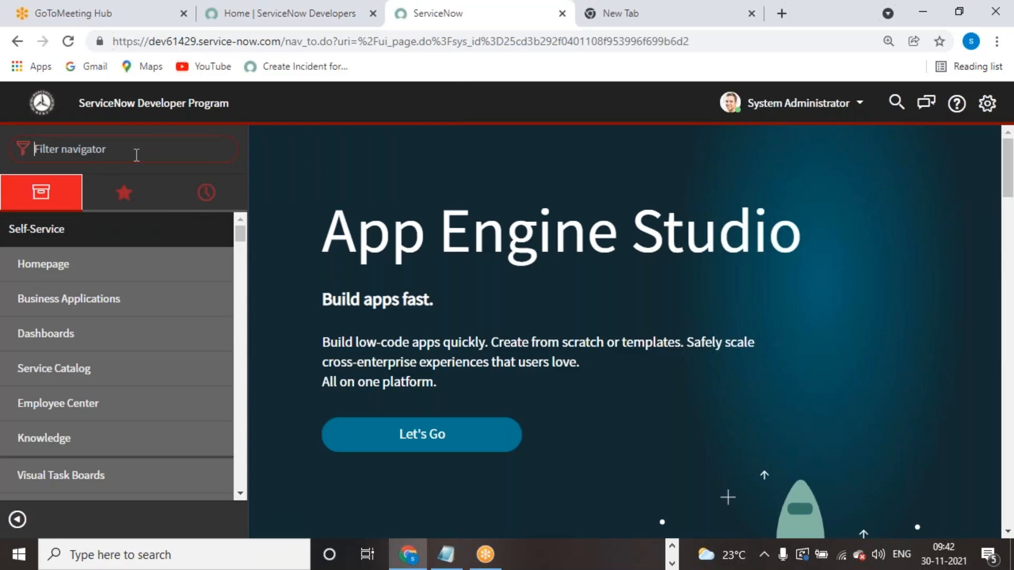
type("servicenow")
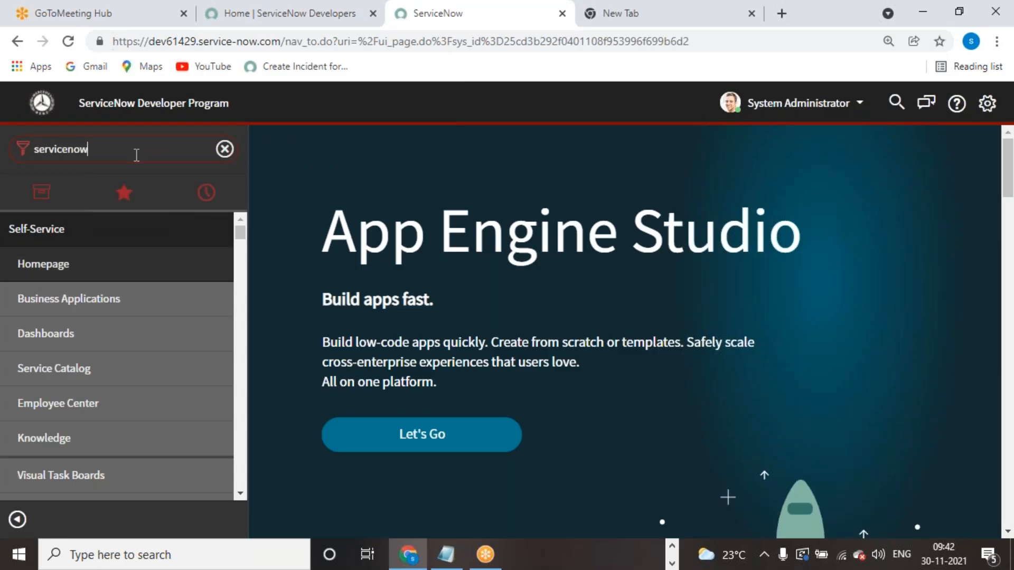
left_click(97, 264)
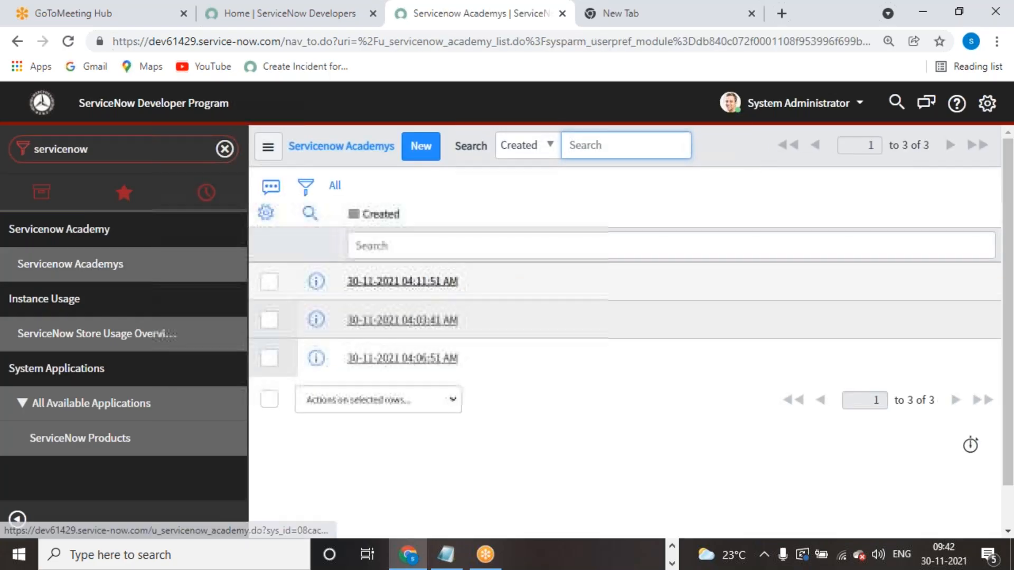
left_click(446, 284)
right_click(570, 140)
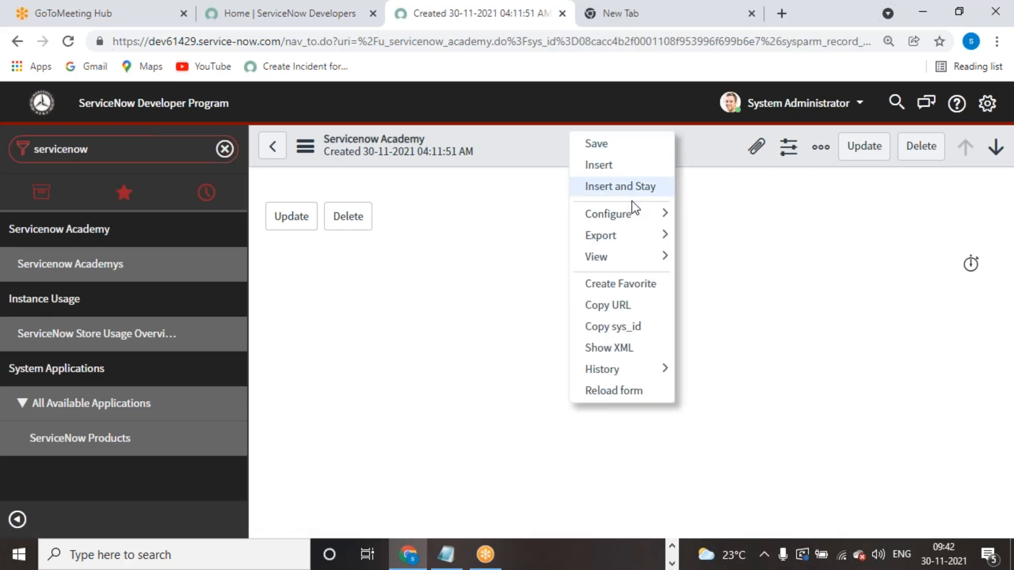
mouse_move(655, 214)
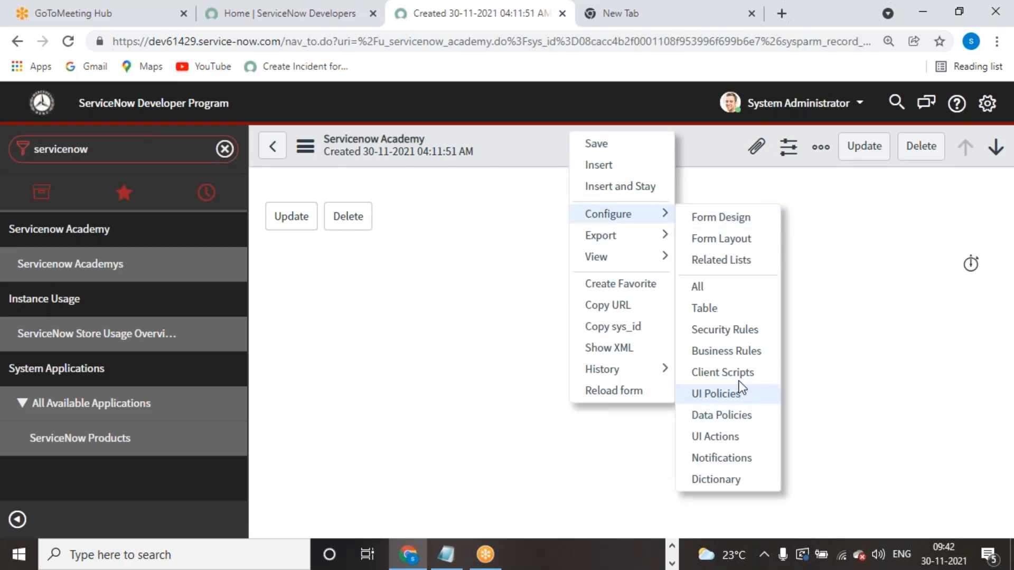
- Open Configure > Security Rules and select the u_servicenow_academy delete ACL from the 29 rules
left_click(733, 333)
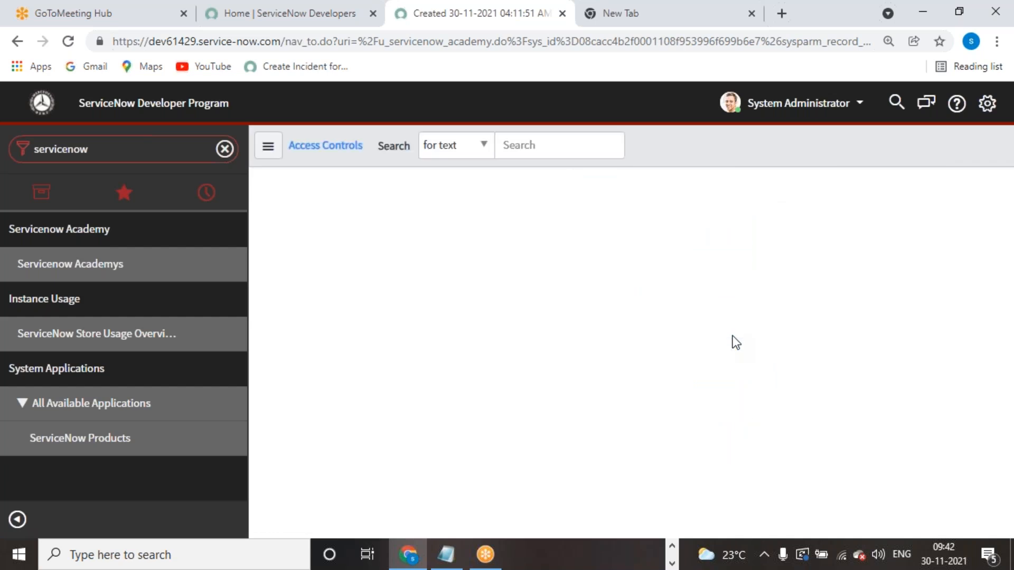
scroll(451, 397, "down", 6)
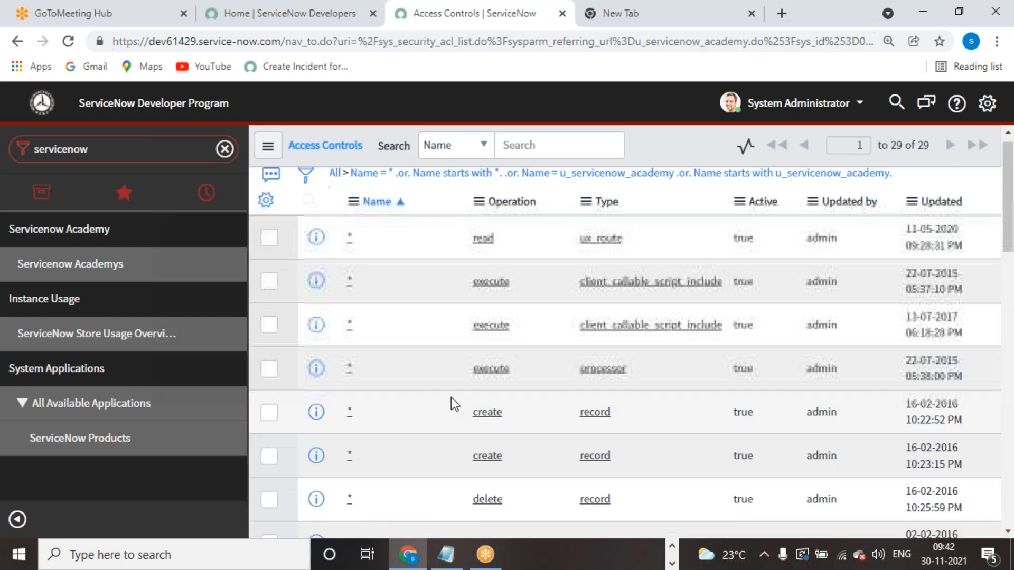
scroll(455, 397, "down", 8)
scroll(494, 410, "up", 3)
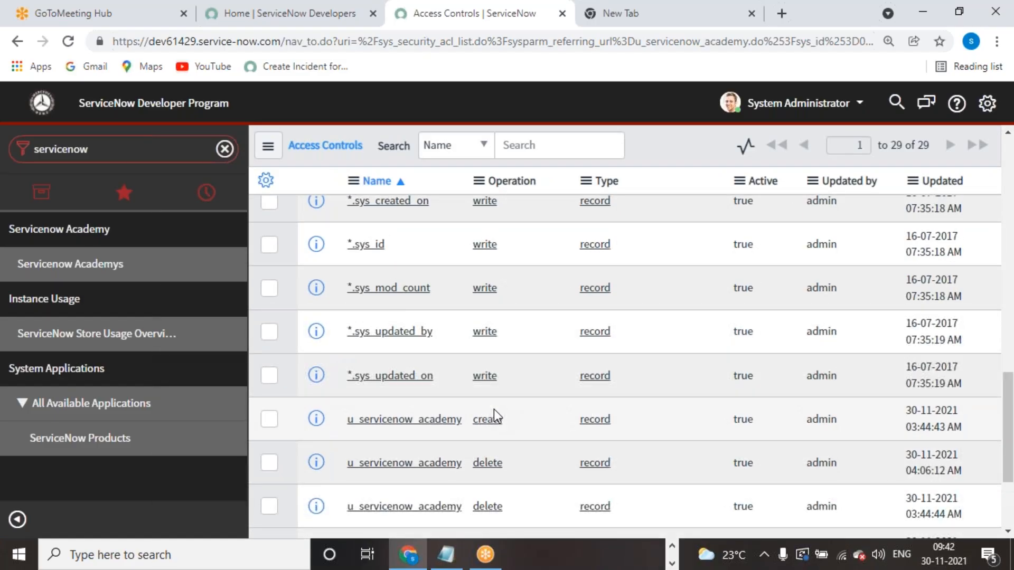
scroll(493, 410, "down", 3)
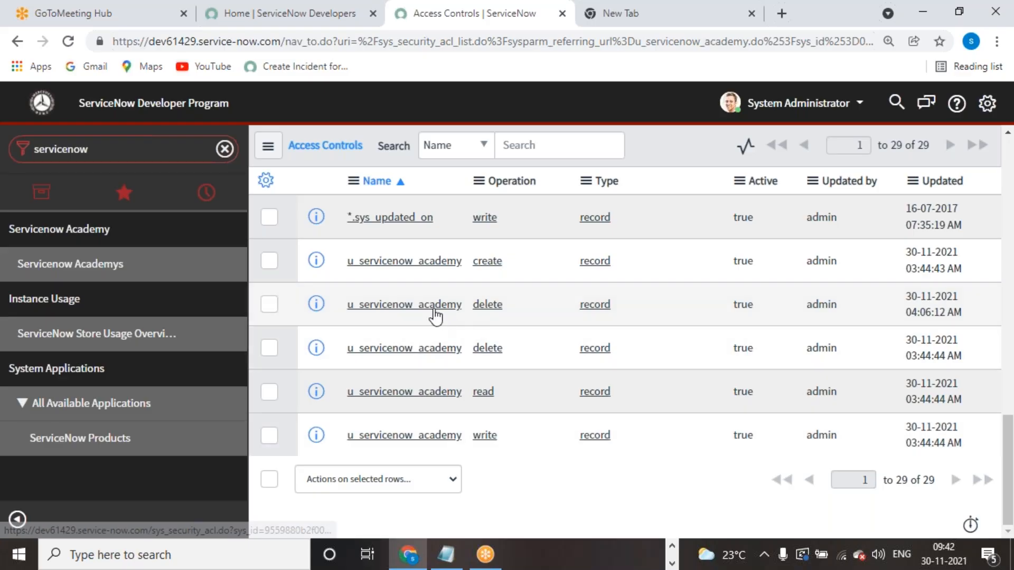
left_click(404, 304)
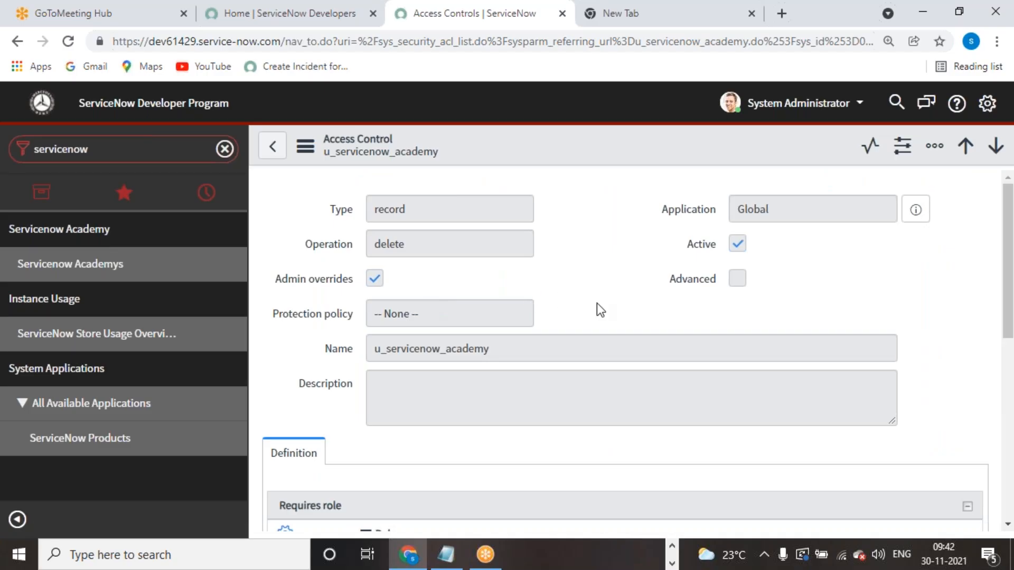
scroll(451, 346, "down", 3)
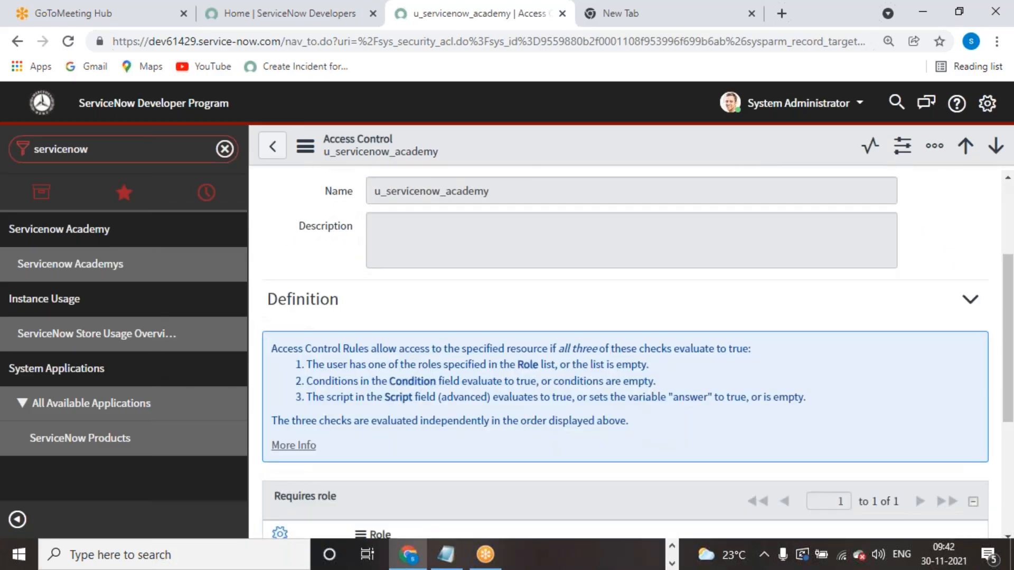
scroll(621, 382, "up", 3)
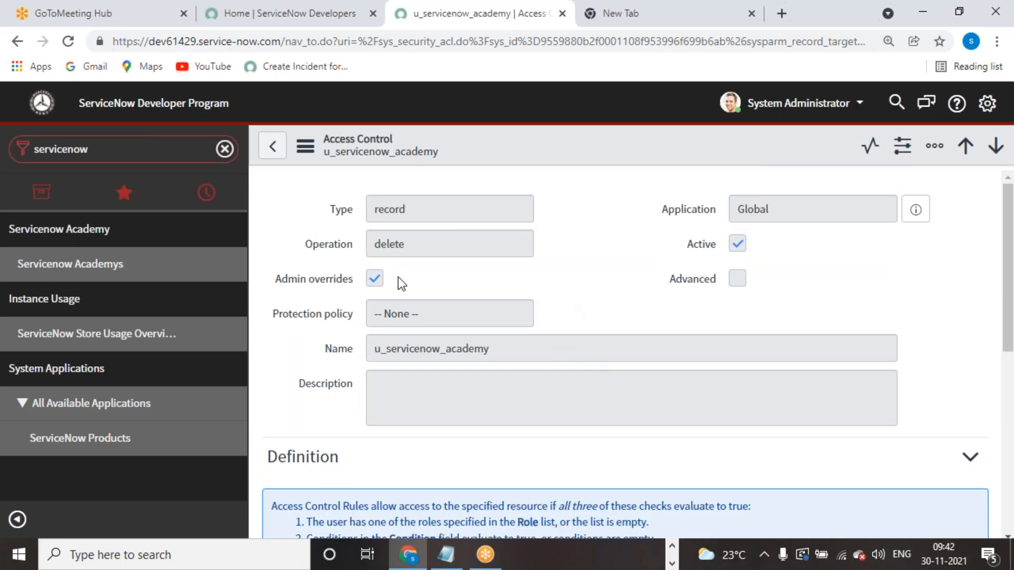
- Elevate the administrator's roles to security_admin
left_click(760, 108)
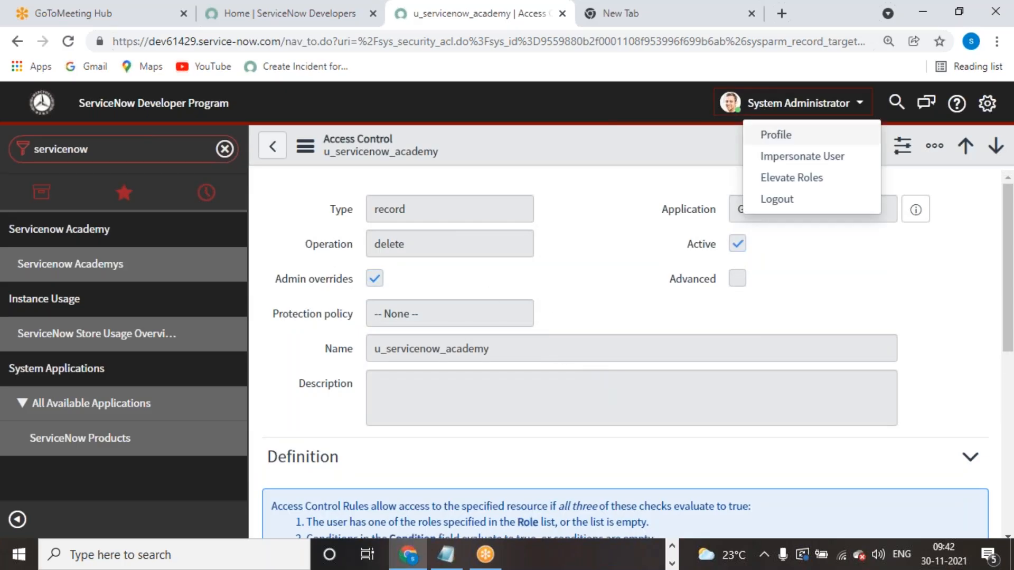
left_click(784, 178)
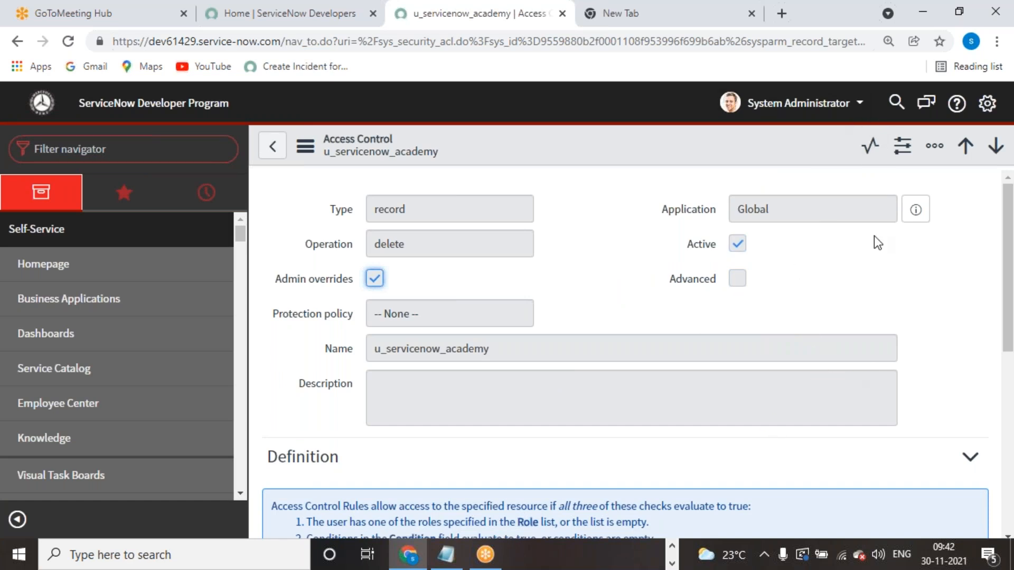
left_click(845, 110)
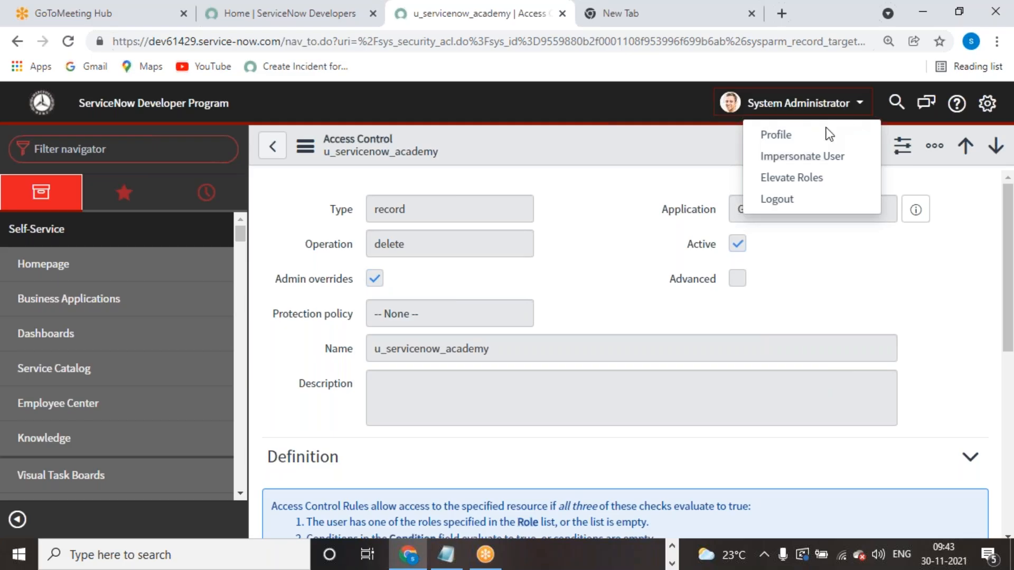
left_click(789, 157)
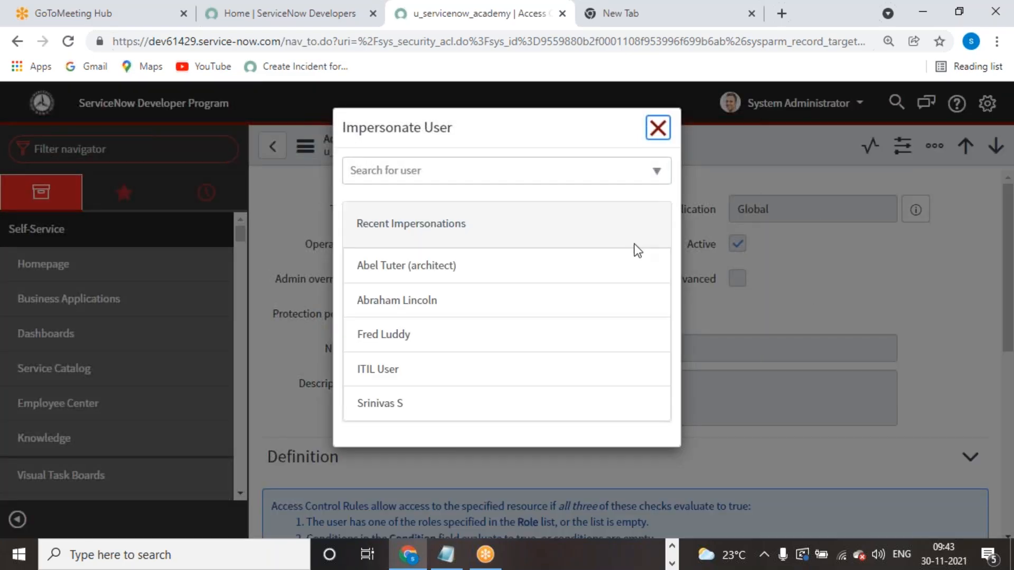
left_click(658, 128)
left_click(834, 109)
left_click(803, 179)
left_click(361, 220)
left_click(655, 282)
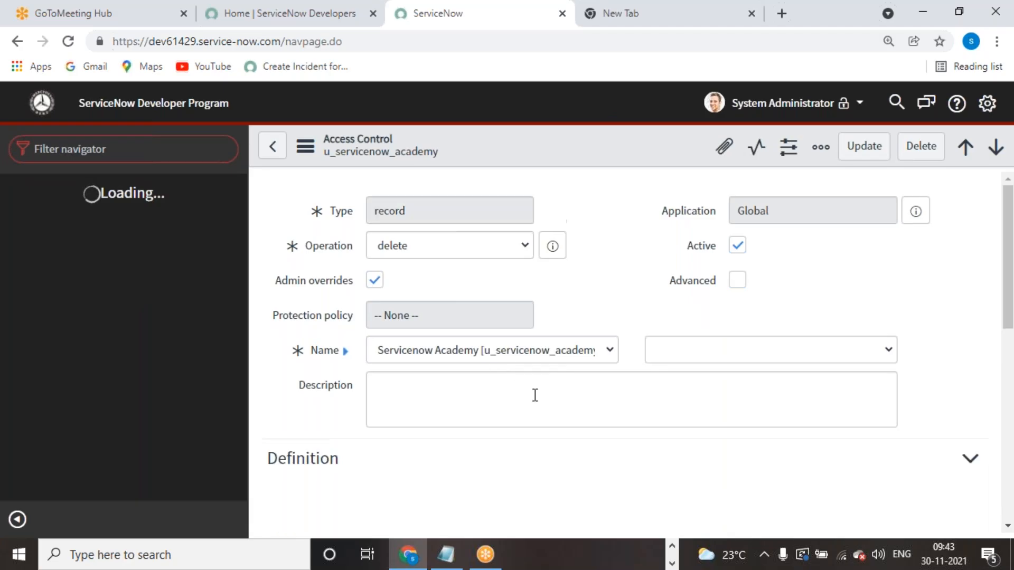
- Show the delete rule's ACL Execution Plan from the form's Related Links
scroll(535, 396, "down", 3)
scroll(503, 337, "down", 6)
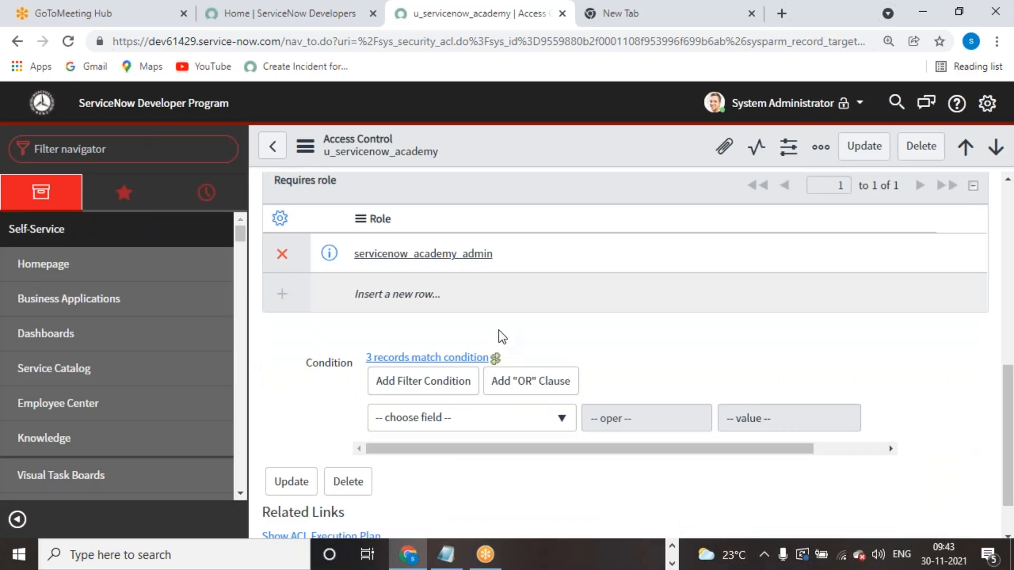
scroll(499, 333, "up", 9)
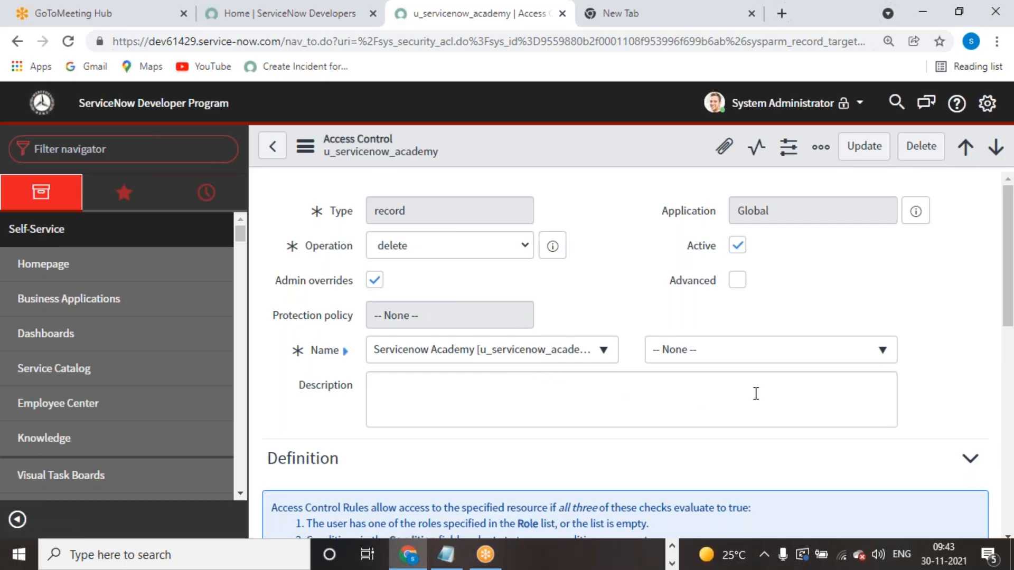
scroll(529, 363, "down", 10)
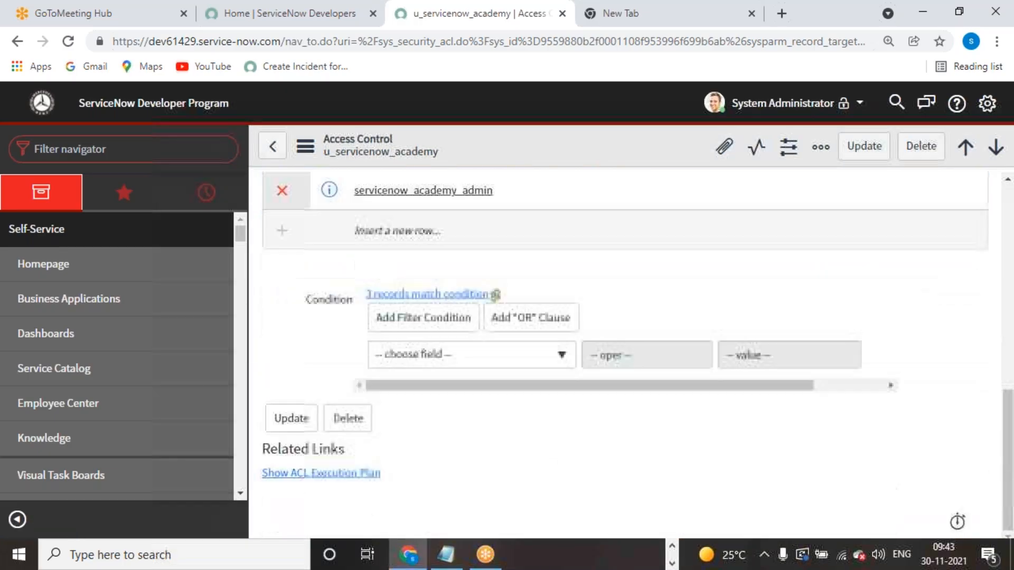
scroll(628, 354, "up", 4)
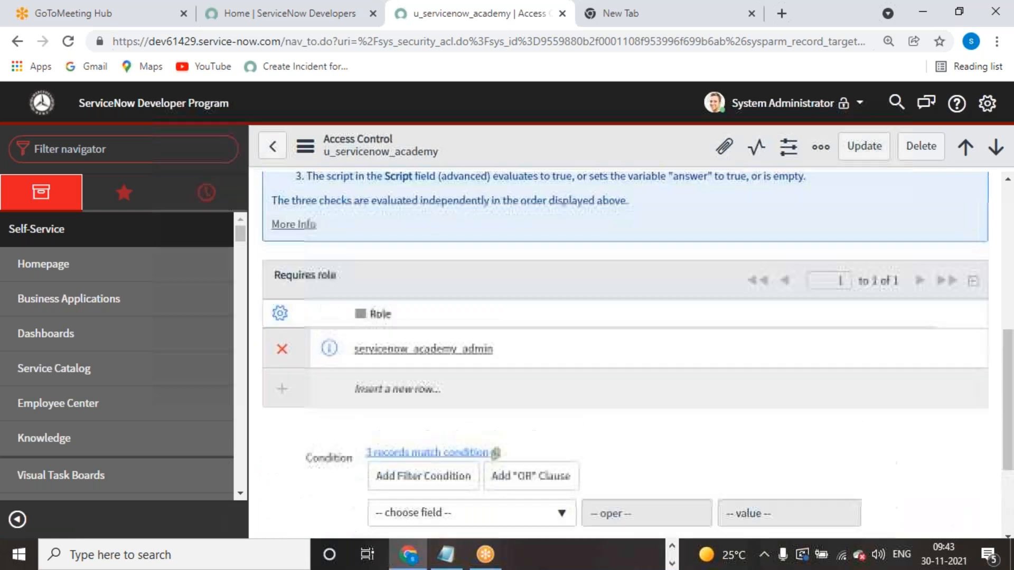
scroll(625, 354, "up", 2)
scroll(625, 354, "down", 6)
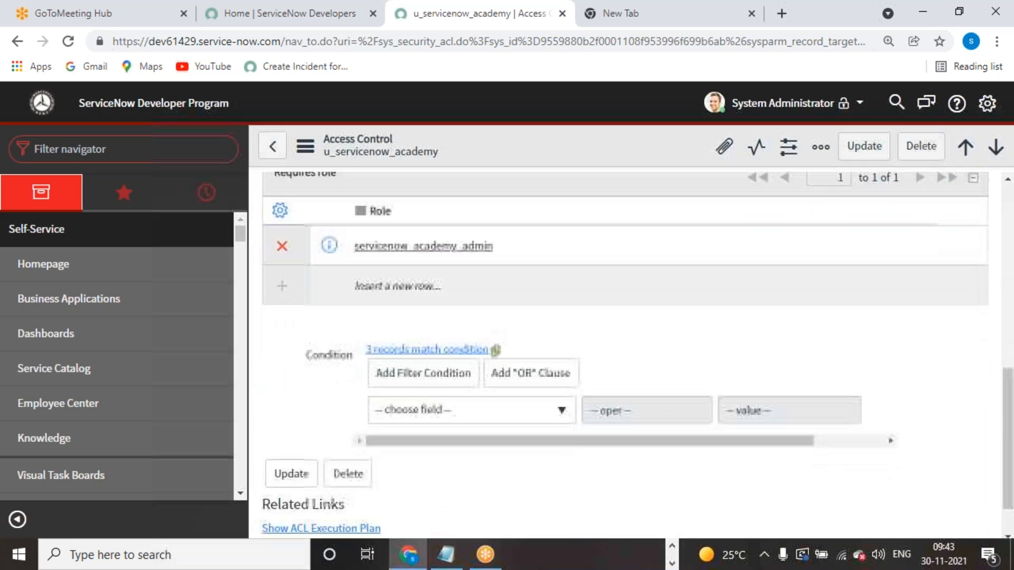
scroll(624, 354, "up", 5)
scroll(624, 354, "down", 5)
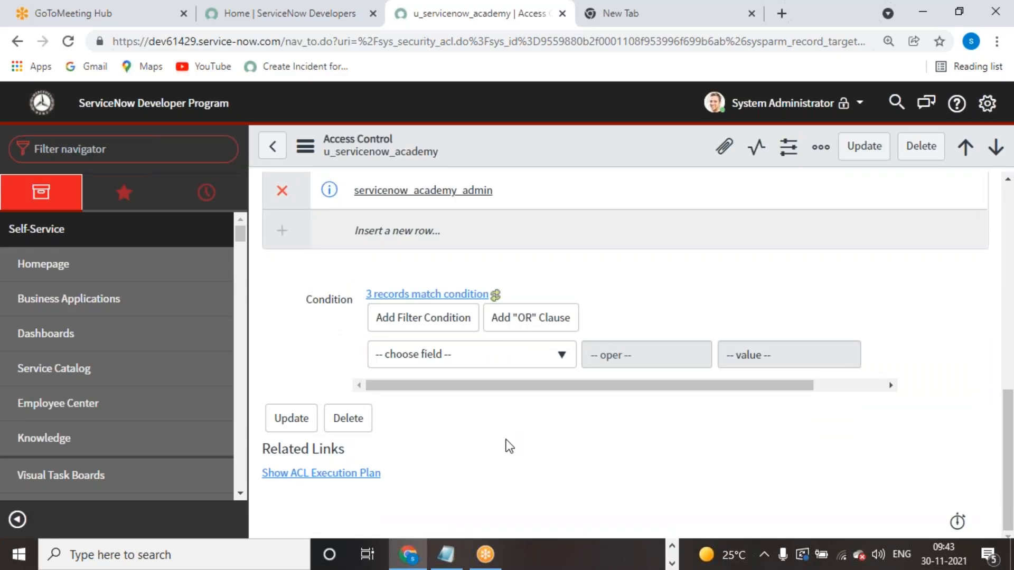
left_click(331, 474)
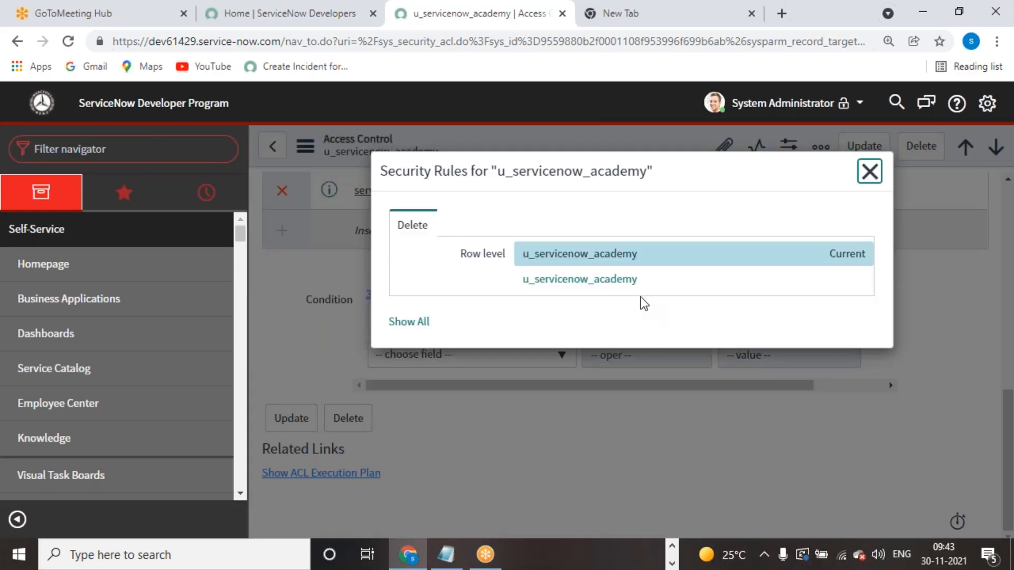
- Open the second u_servicenow_academy delete rule in a new tab and review it
left_click(596, 281)
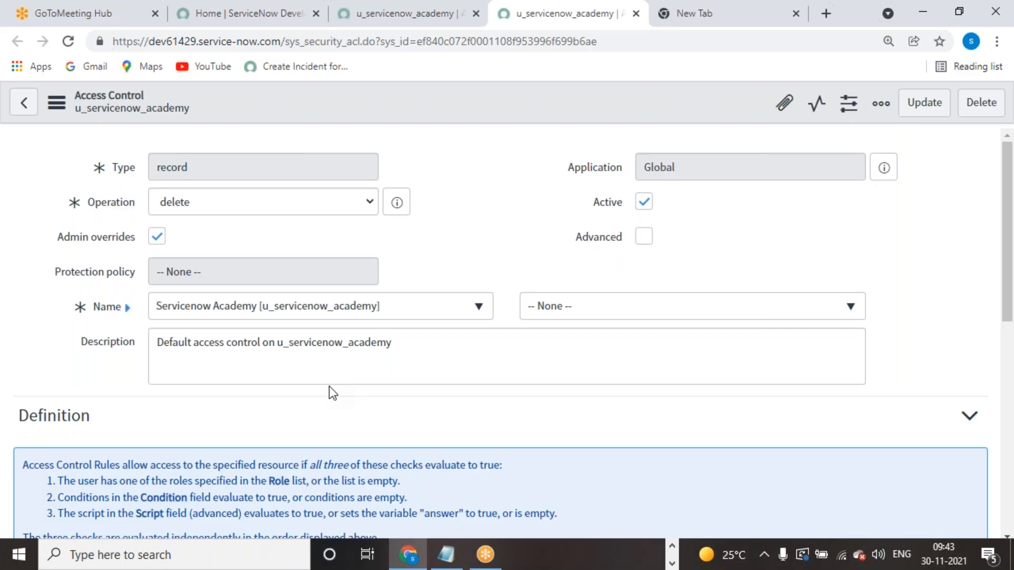
scroll(329, 386, "down", 7)
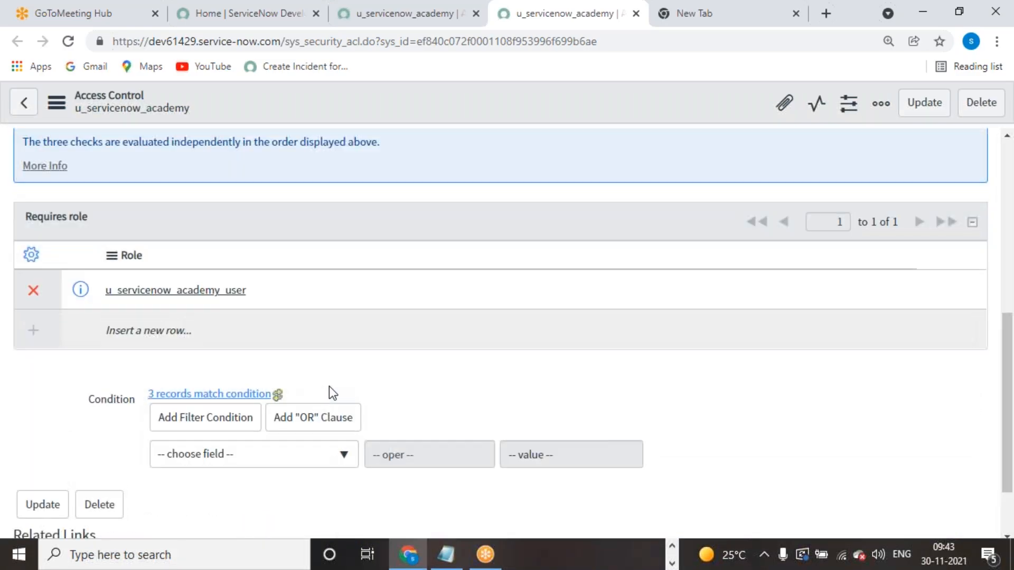
scroll(329, 386, "up", 6)
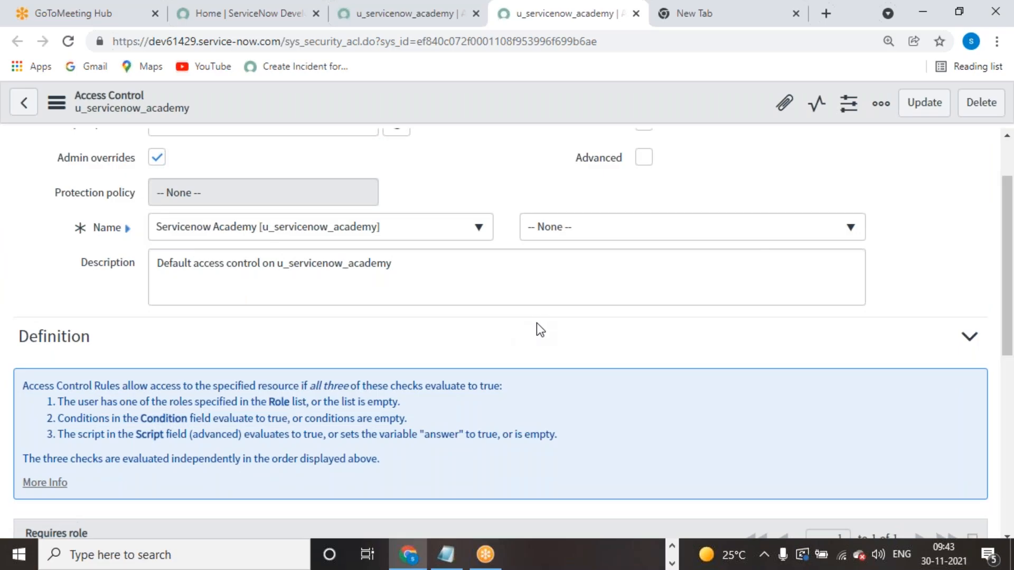
scroll(537, 329, "up", 1)
scroll(380, 287, "down", 4)
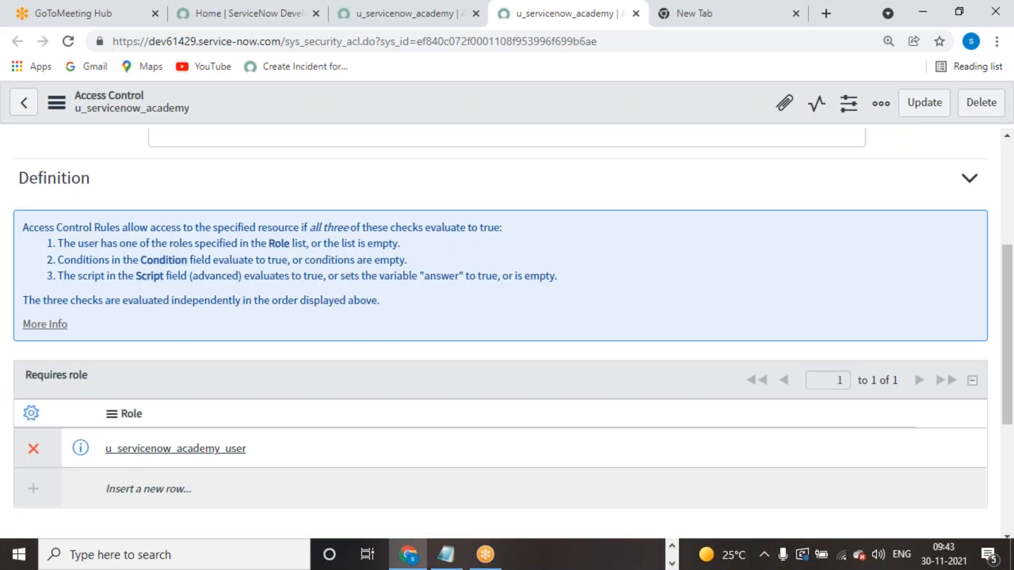
scroll(166, 467, "down", 3)
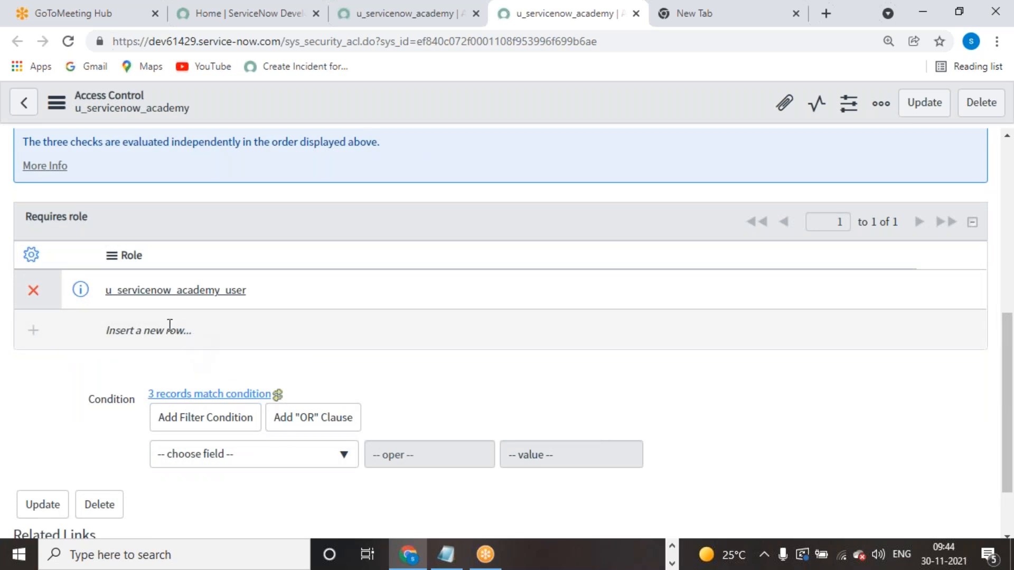
- Inspect its required role u_servicenow_academy_user, then return to the access control rule
left_click(217, 292)
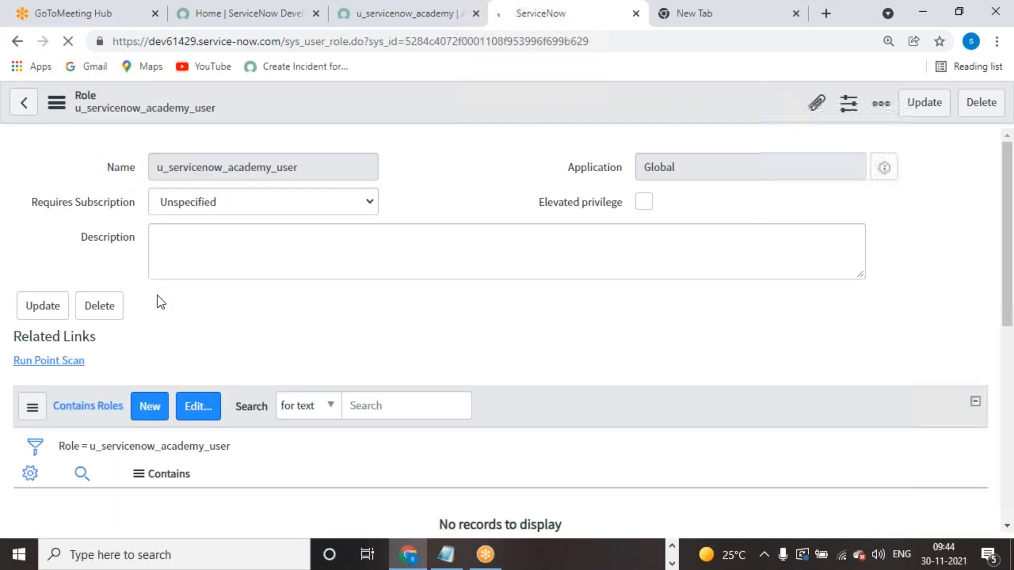
scroll(158, 296, "down", 2)
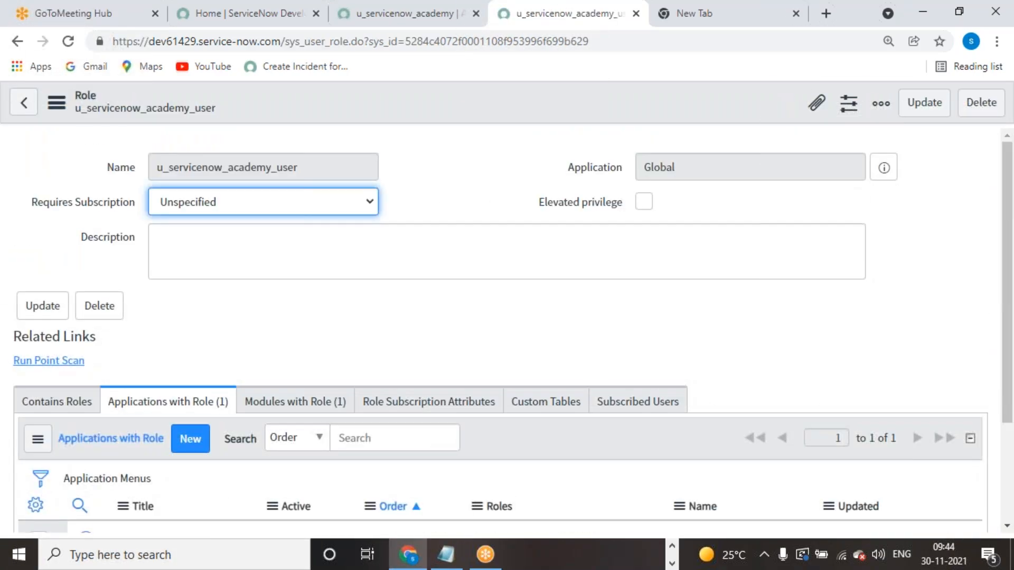
scroll(215, 389, "down", 3)
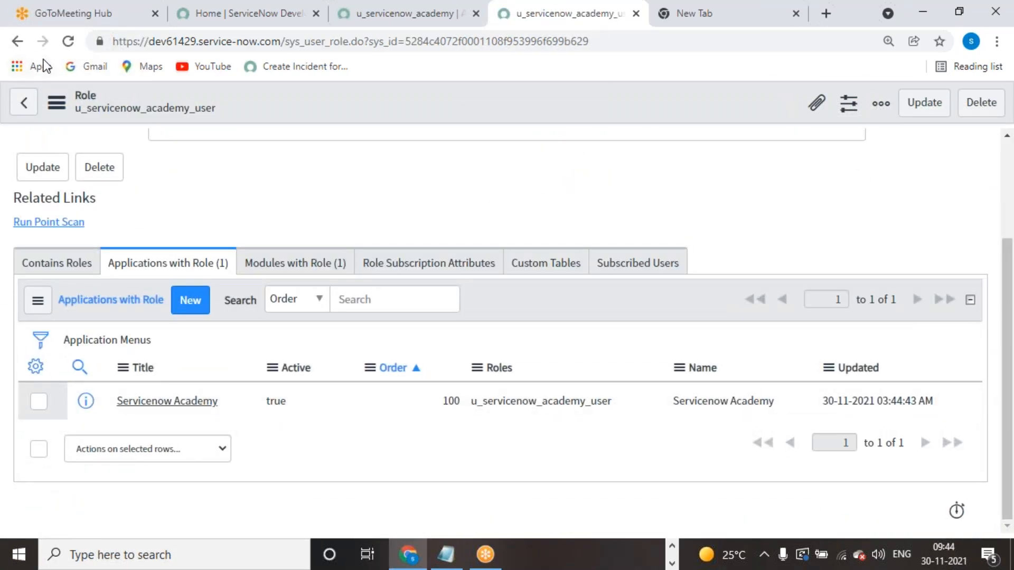
left_click(18, 43)
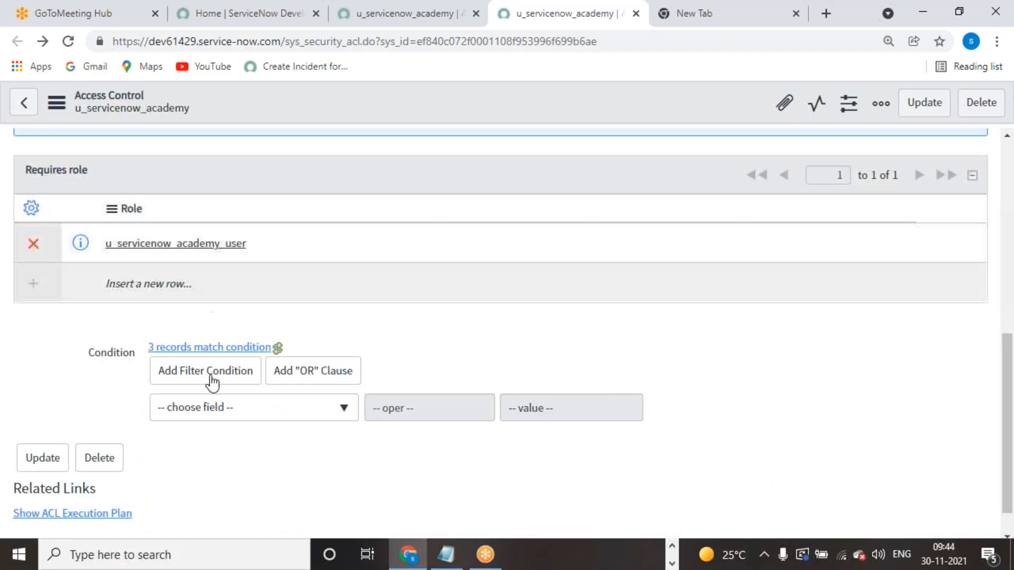
- Swap the delete rule's required role from u_servicenow_academy_user to servicenow_academy_admin and update the rule
left_click(32, 244)
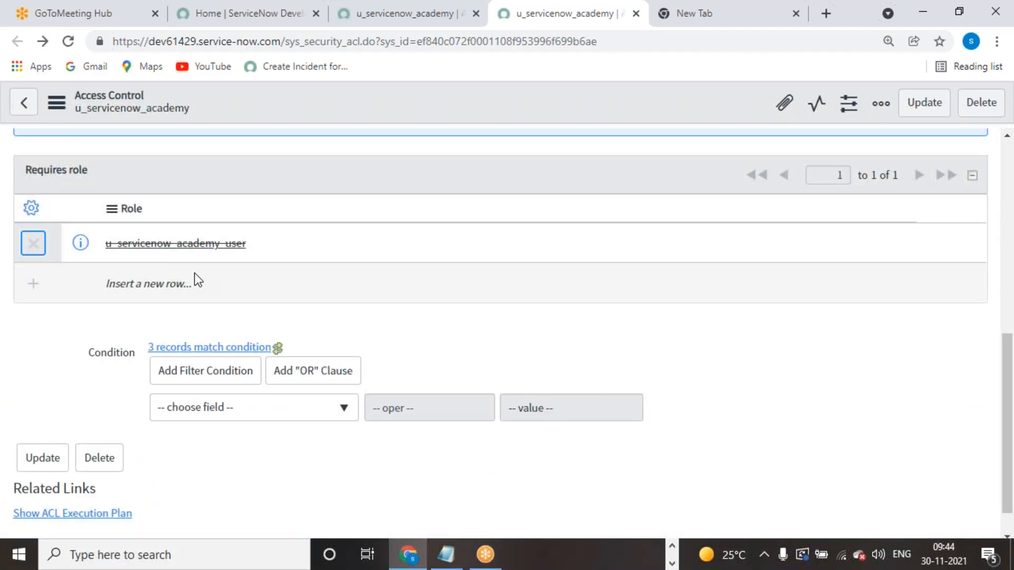
left_click(180, 285)
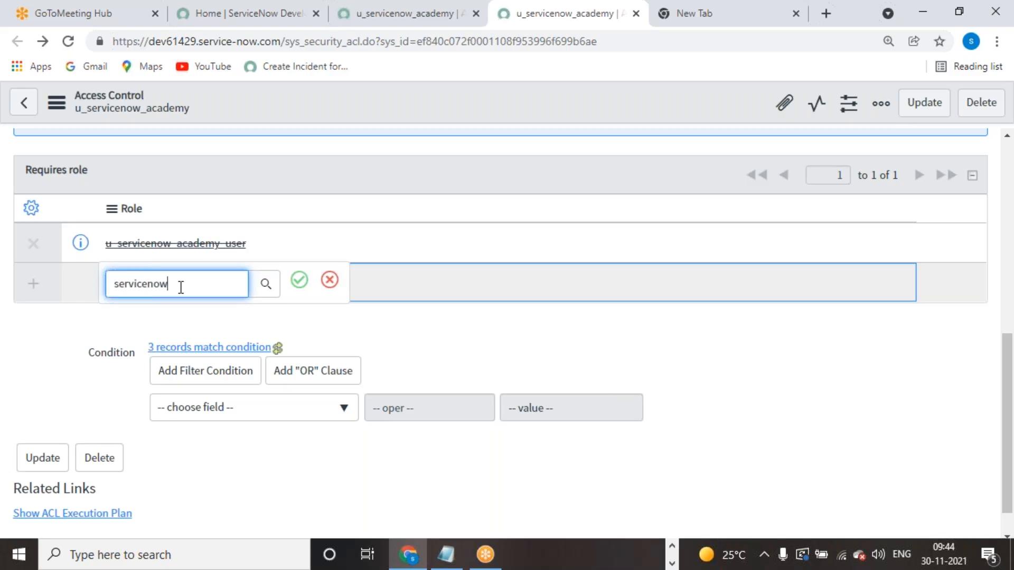
type("servicenow")
left_click(177, 323)
left_click(299, 281)
scroll(543, 380, "up", 8)
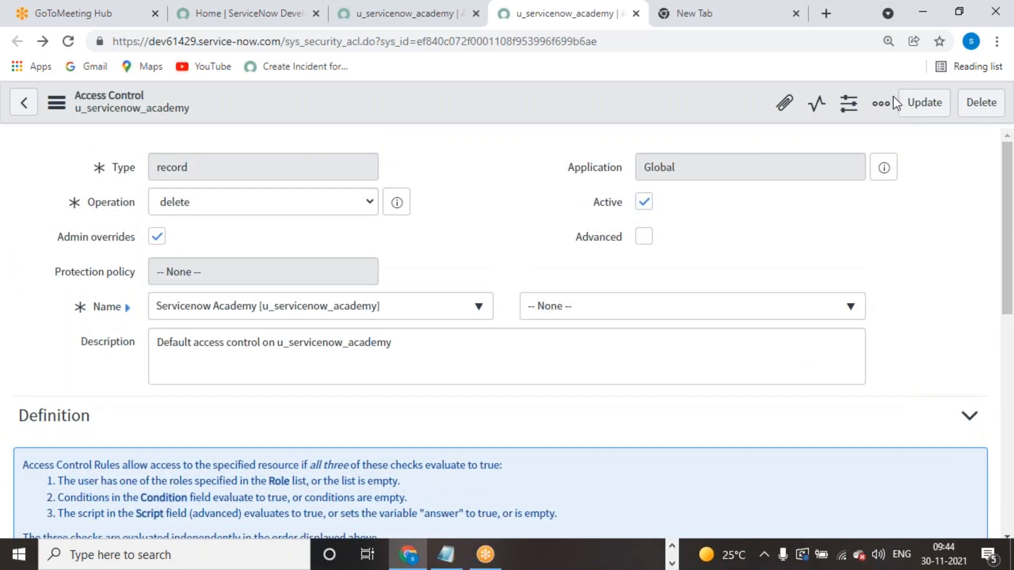
left_click(913, 111)
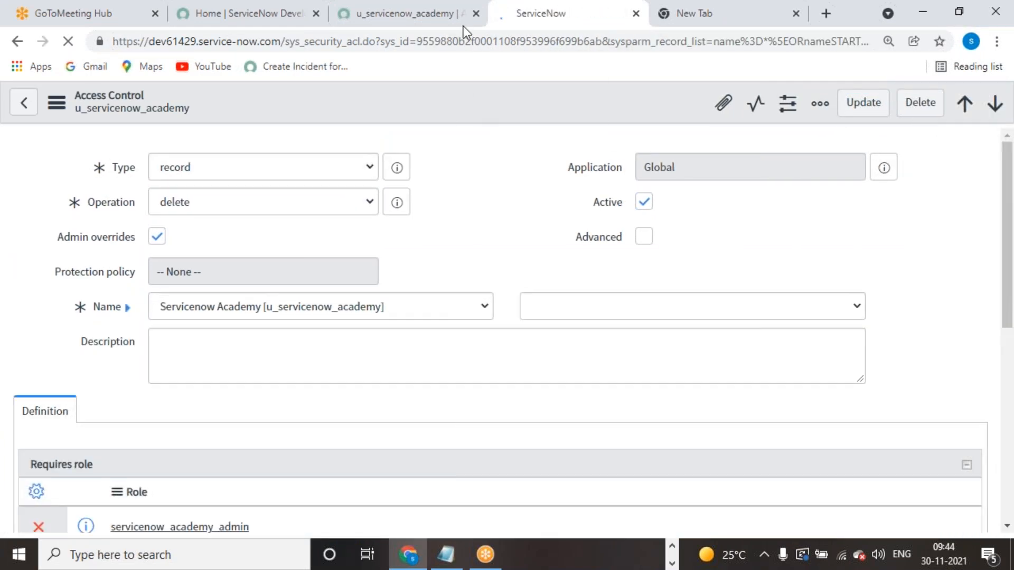
- Close the Security Rules view and impersonate the test user
left_click(463, 24)
left_click(871, 174)
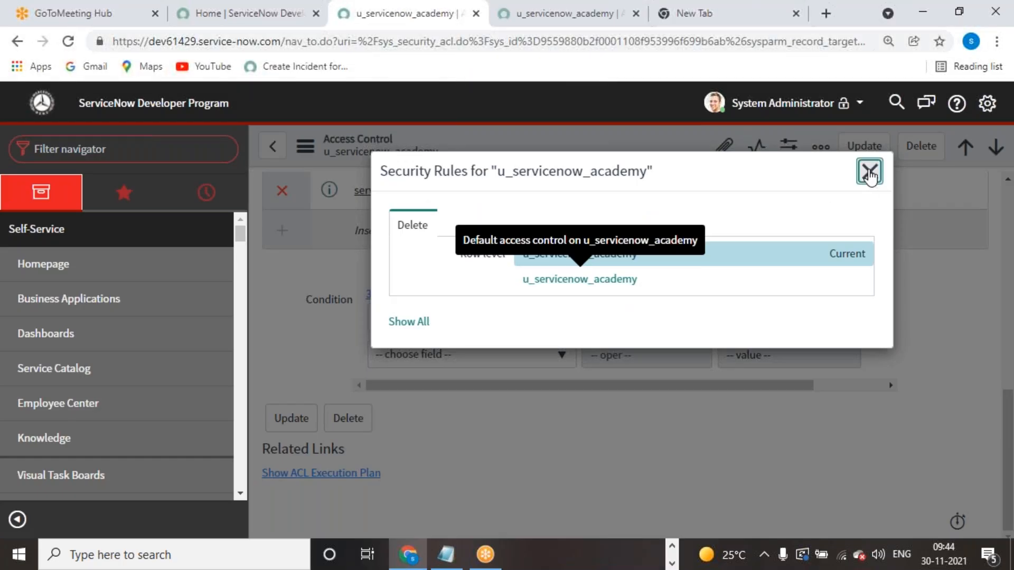
scroll(356, 324, "up", 1)
scroll(356, 329, "up", 10)
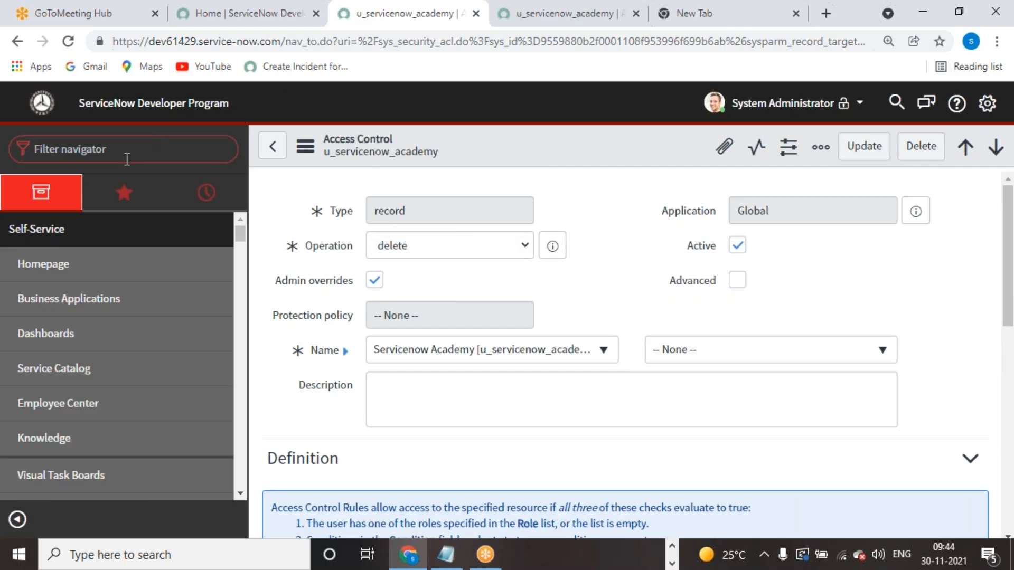
left_click(793, 106)
left_click(802, 157)
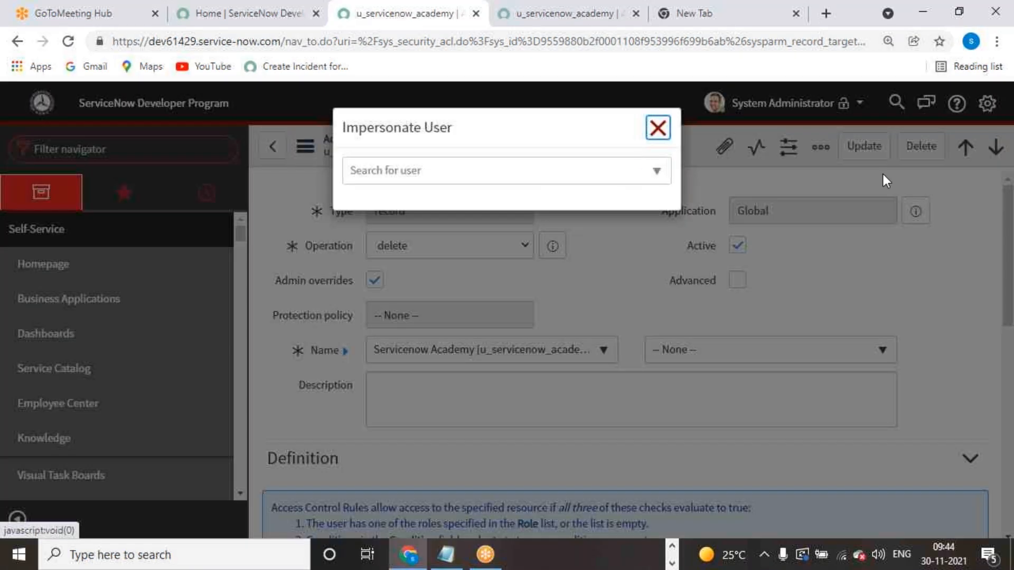
left_click(381, 169)
type("srinivas")
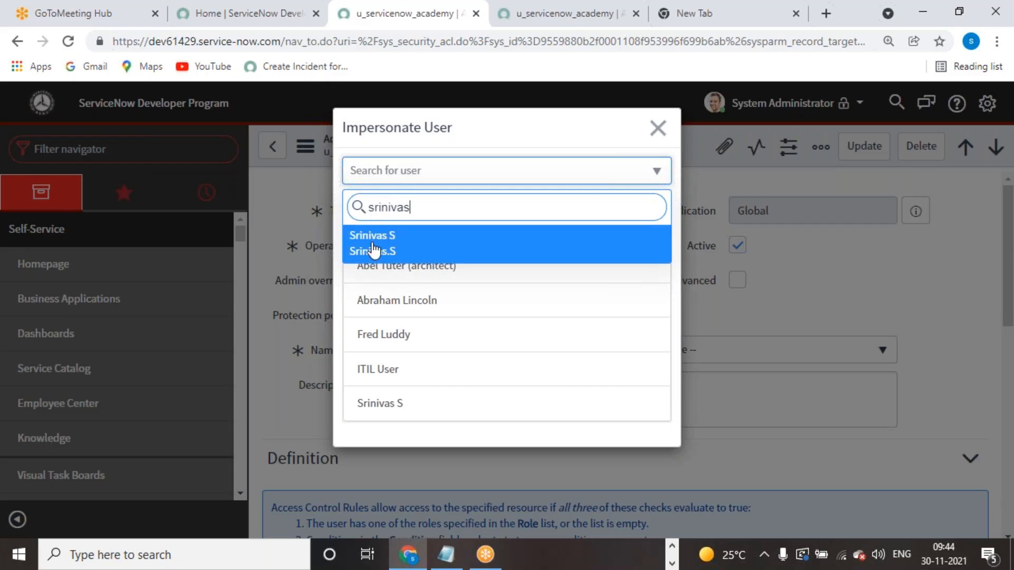
left_click(371, 247)
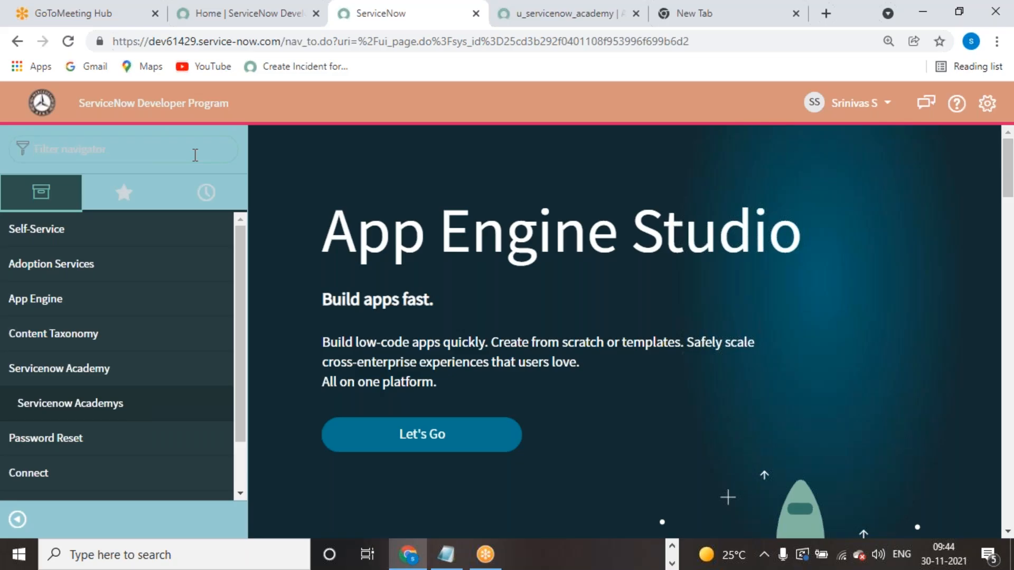
- Open the Servicenow Academys list and check which actions the third record offers
type("ervicenow")
left_click(140, 260)
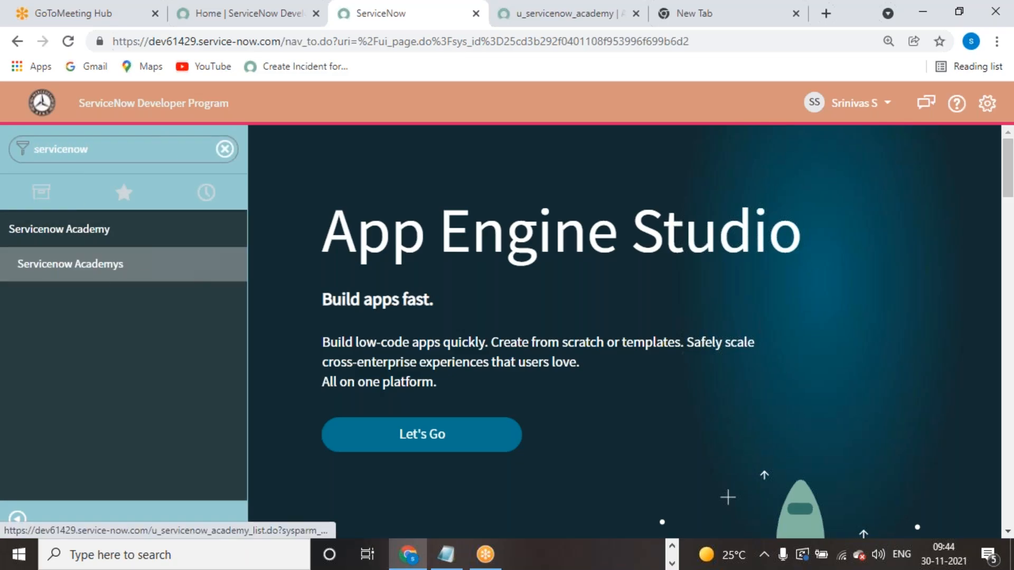
left_click(270, 324)
left_click(457, 365)
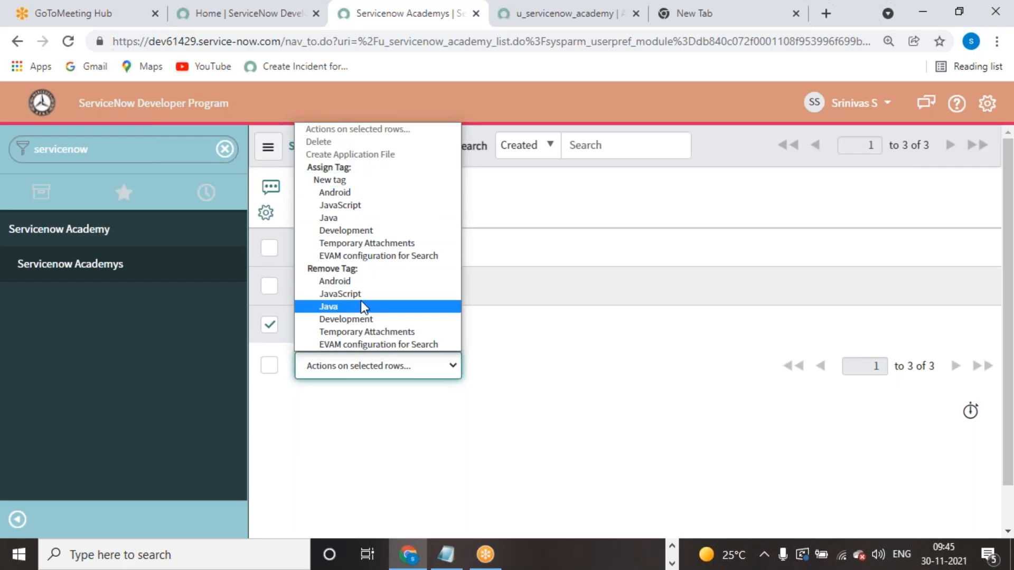
left_click(859, 114)
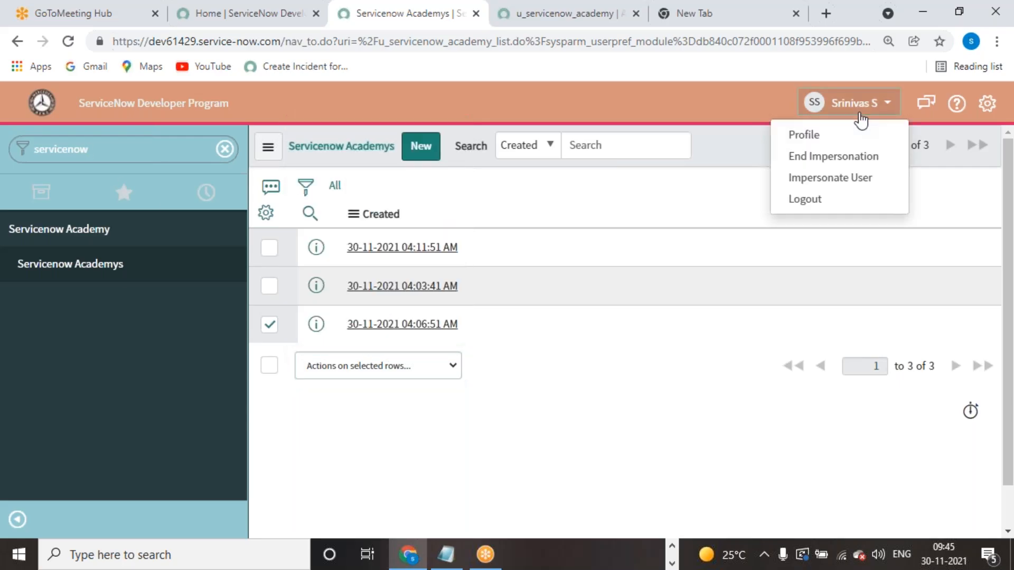
- End the impersonation, filter the Users list by the test user's ID and open their record
left_click(837, 158)
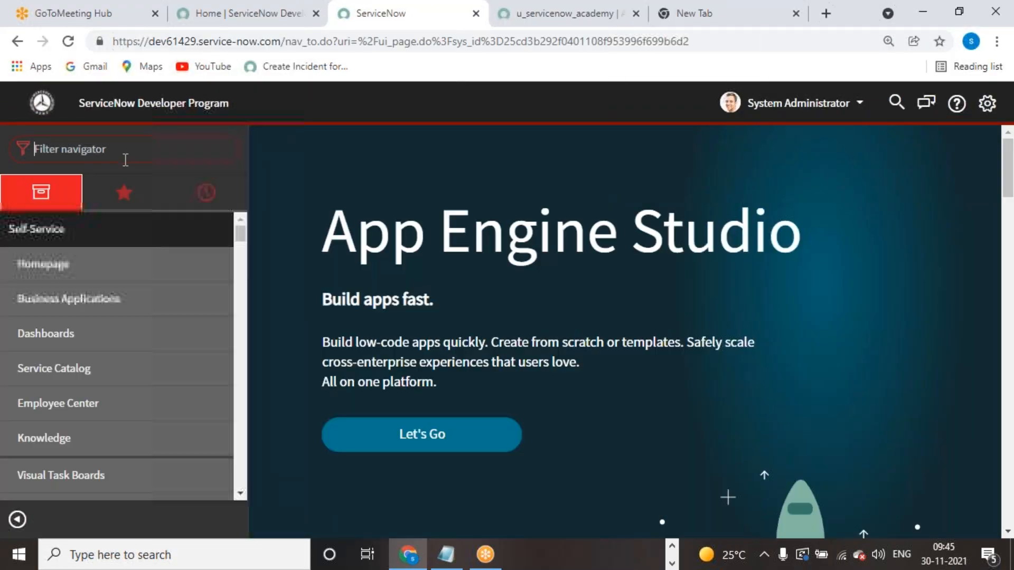
type("user ad")
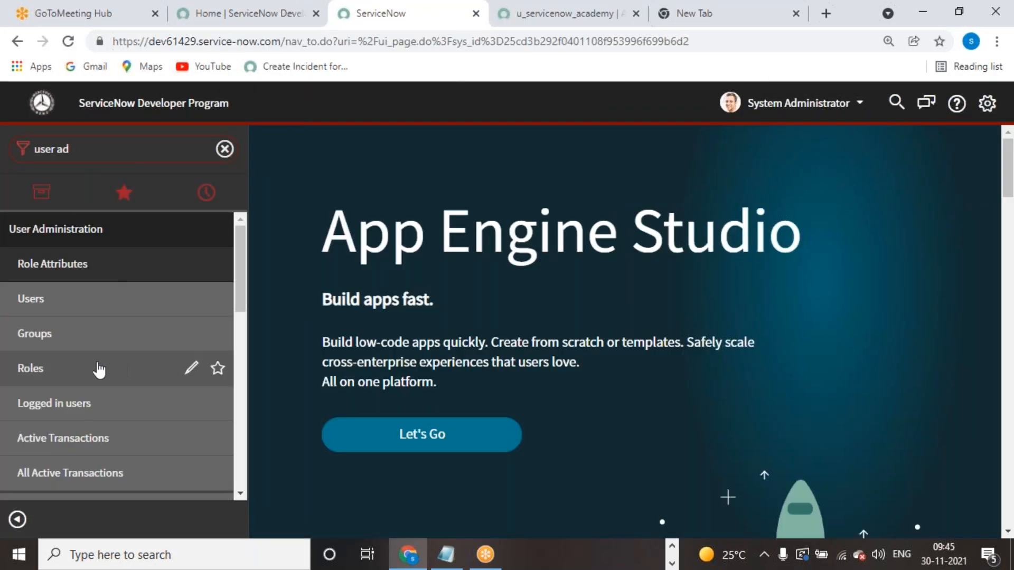
left_click(31, 299)
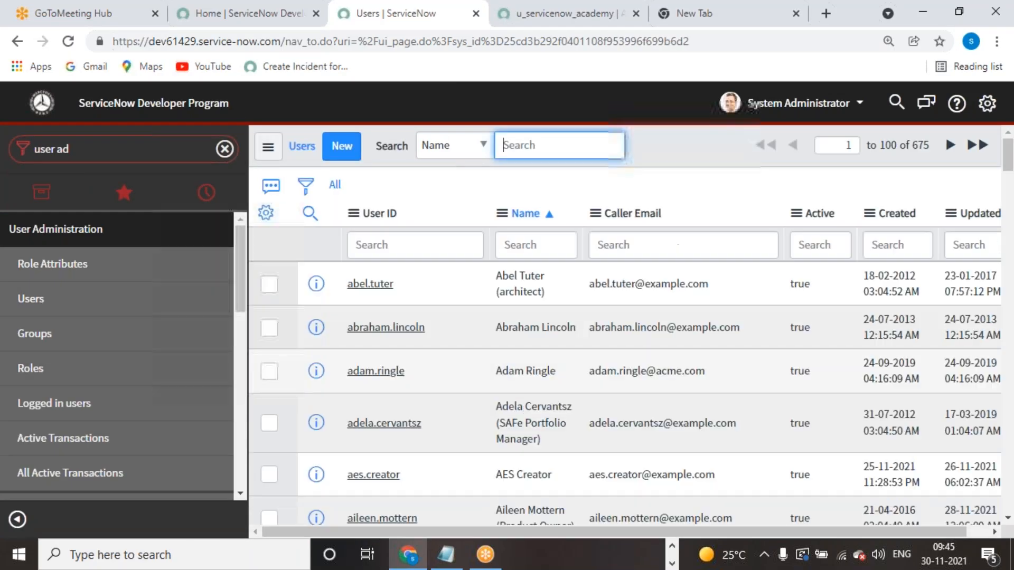
left_click(401, 246)
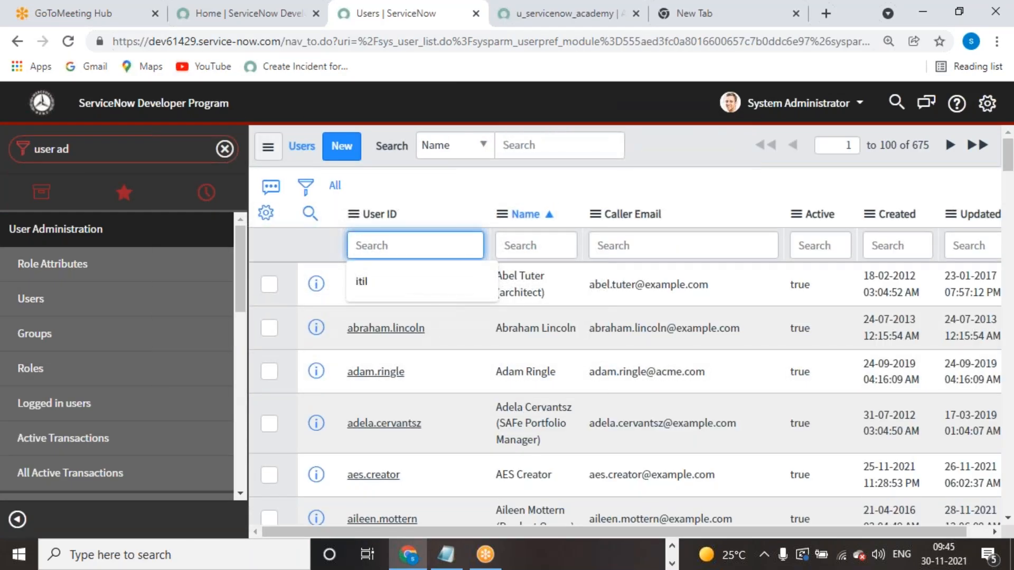
type("srinivas")
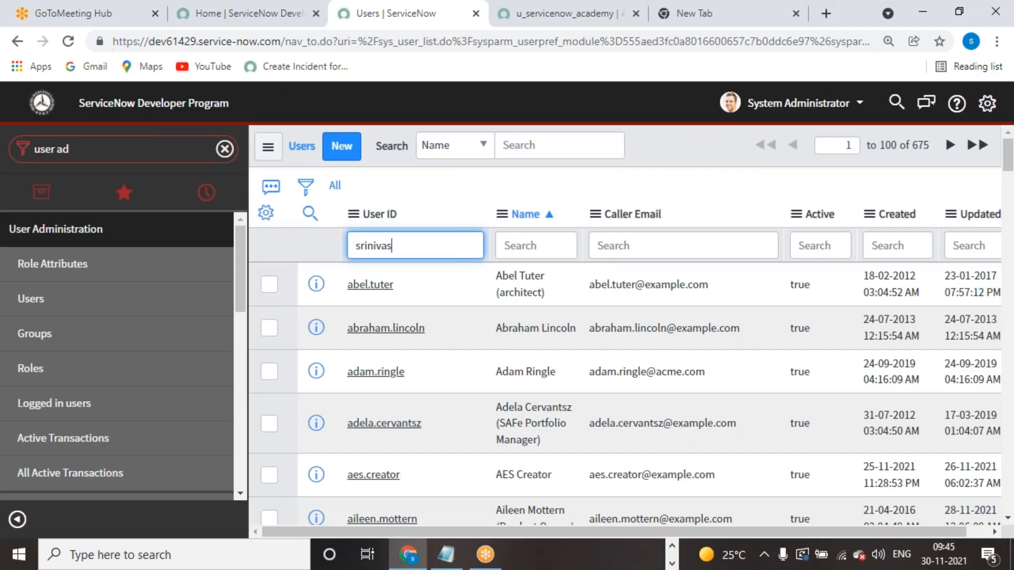
key("Return")
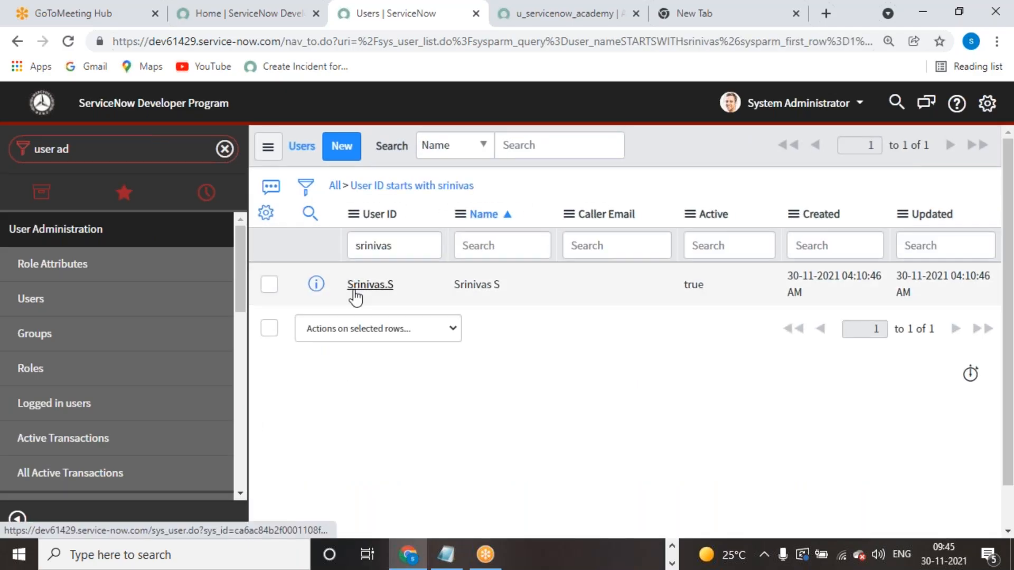
left_click(354, 290)
- Add servicenow_academy_admin to the test user's Roles List and save
scroll(482, 342, "down", 4)
scroll(484, 338, "down", 4)
scroll(489, 334, "down", 10)
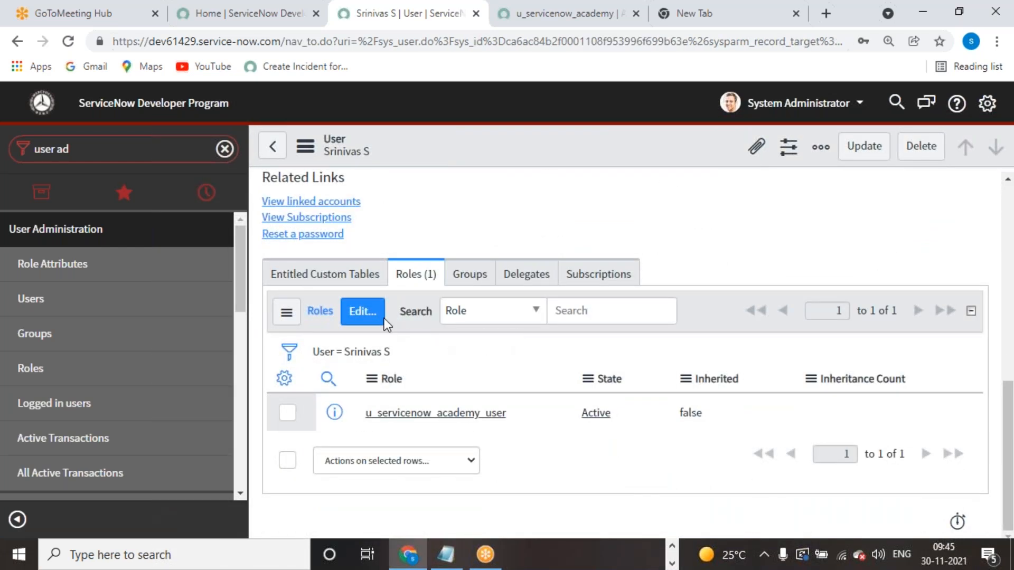
left_click(362, 312)
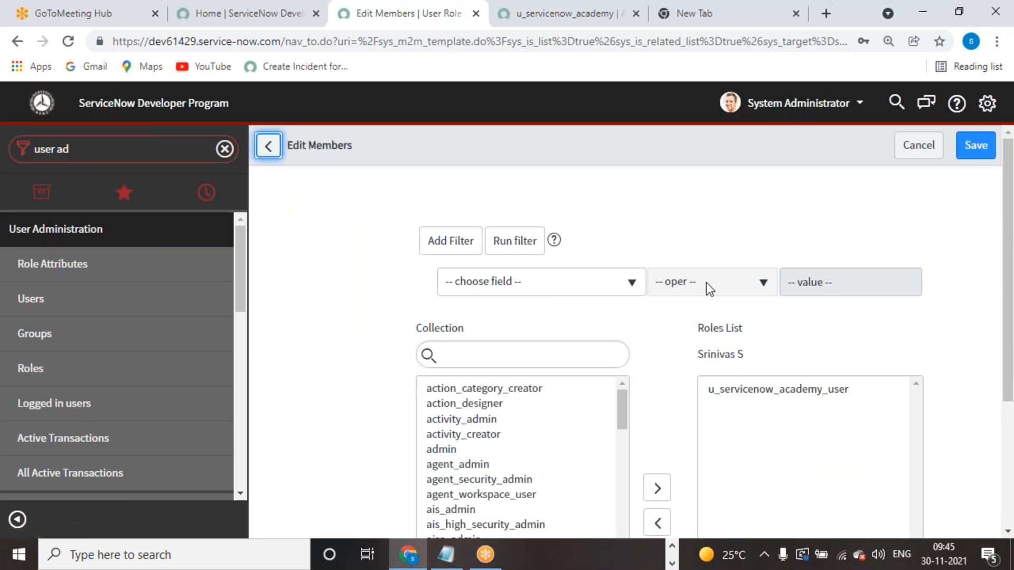
scroll(708, 288, "down", 3)
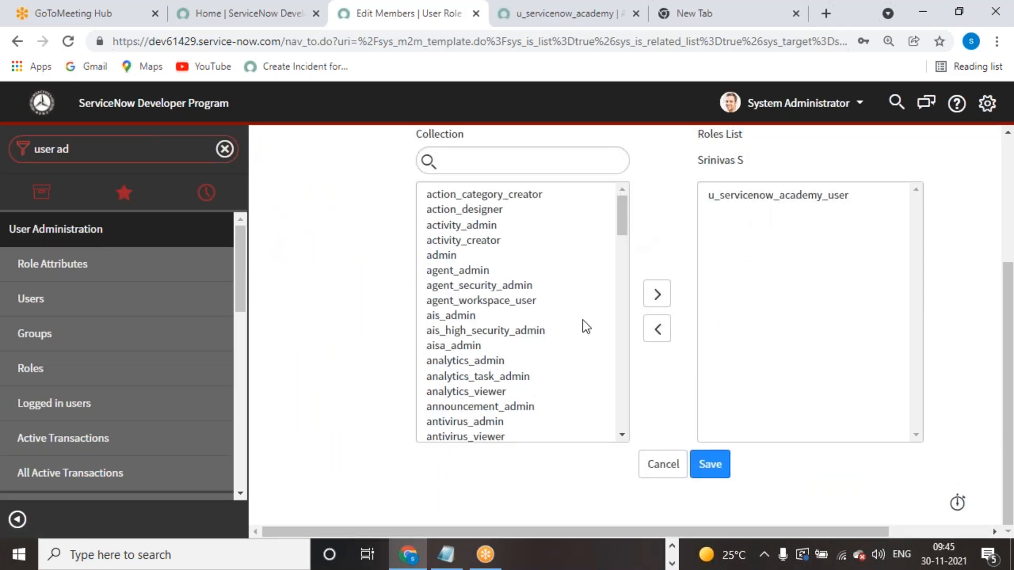
scroll(507, 361, "up", 3)
left_click(508, 354)
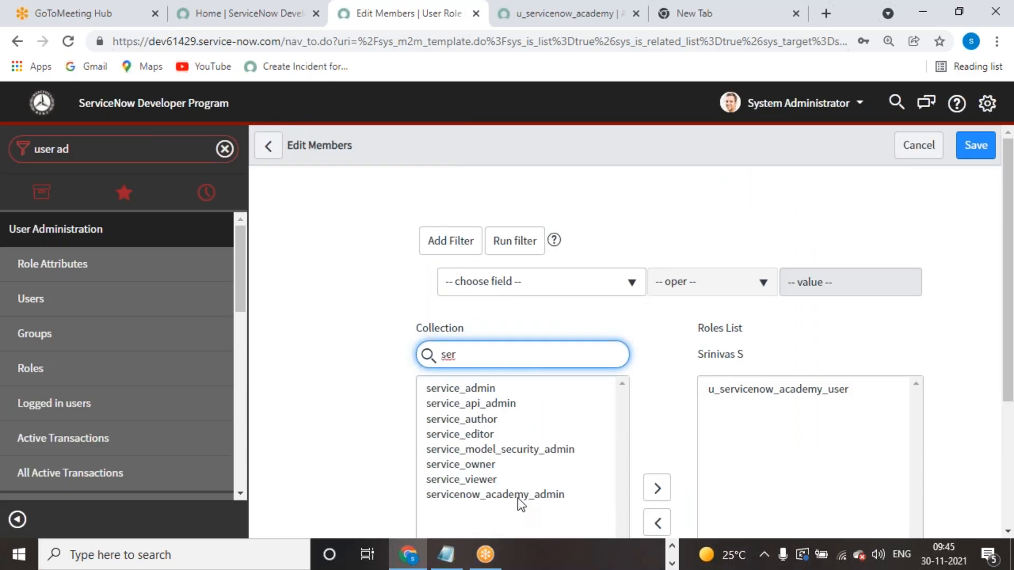
left_click(518, 495)
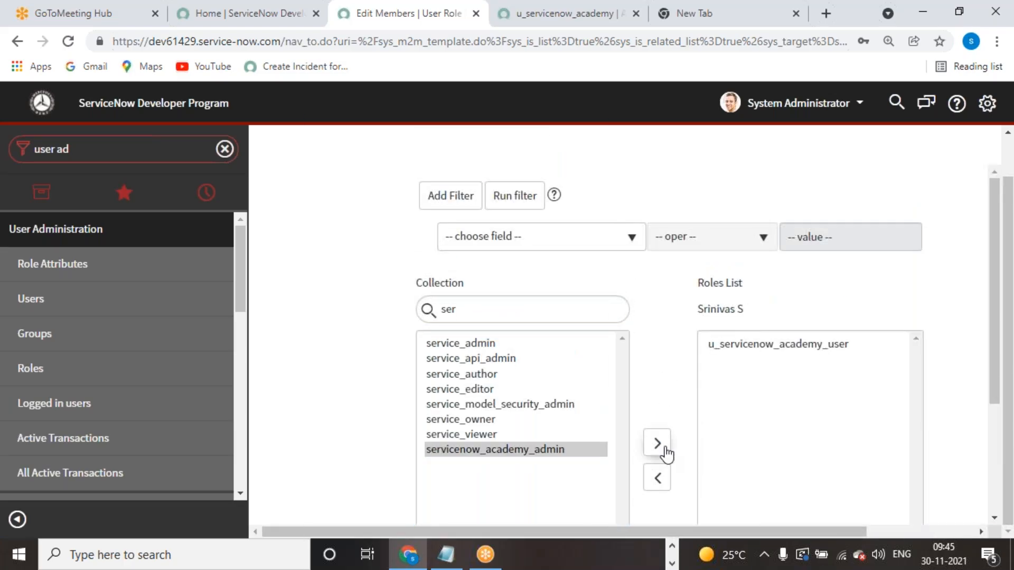
left_click(664, 449)
scroll(766, 449, "down", 3)
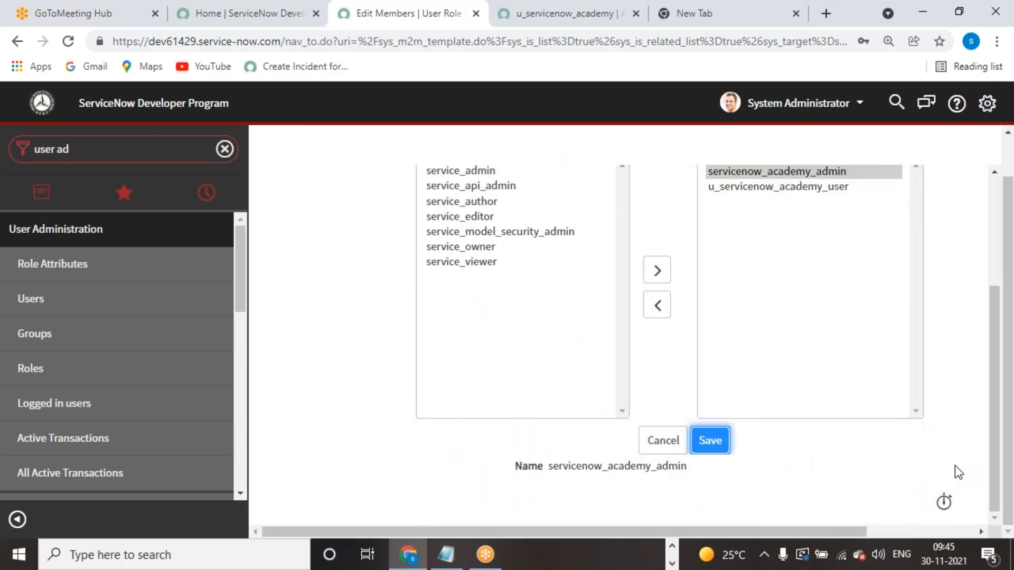
left_click(870, 149)
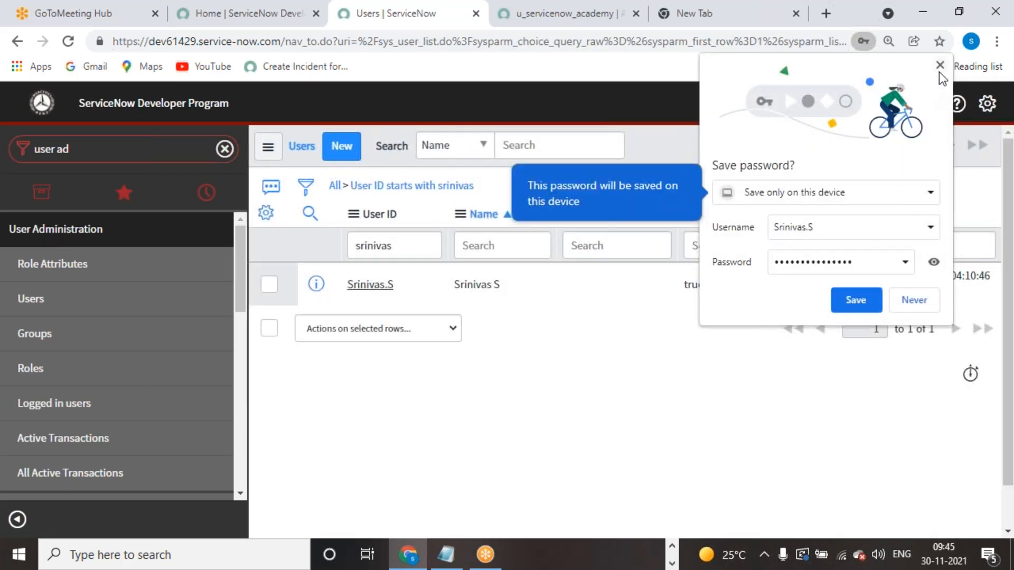
- Dismiss the save-password prompt and impersonate the academy test user
left_click(940, 65)
left_click(798, 103)
left_click(777, 157)
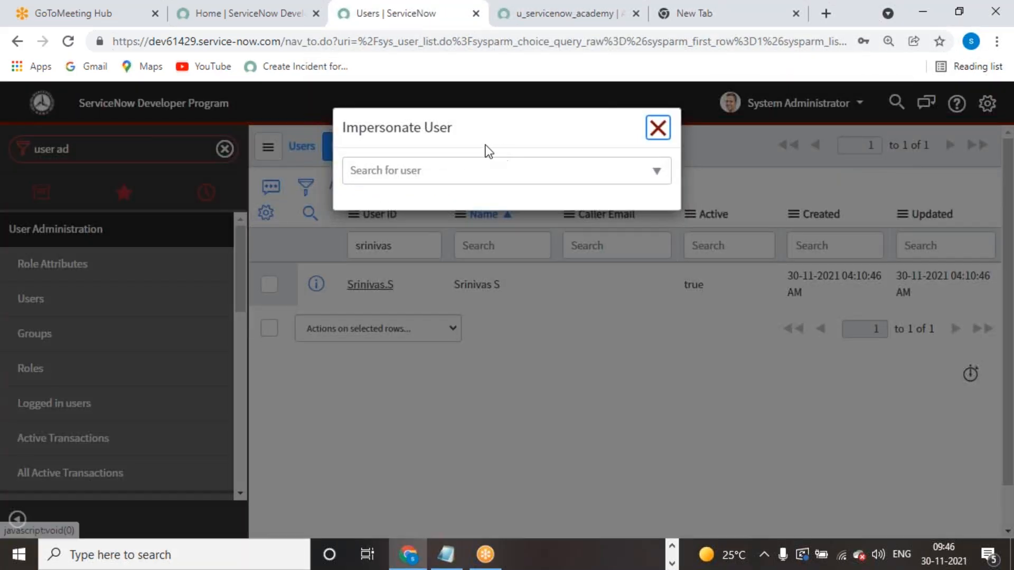
left_click(504, 170)
type("srinivas")
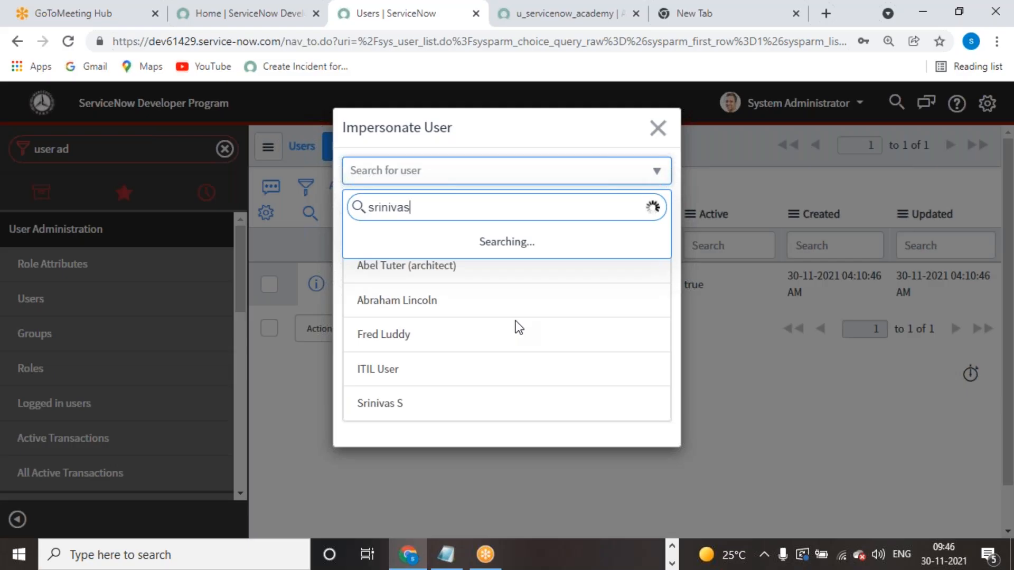
left_click(617, 180)
left_click(620, 177)
type("sri")
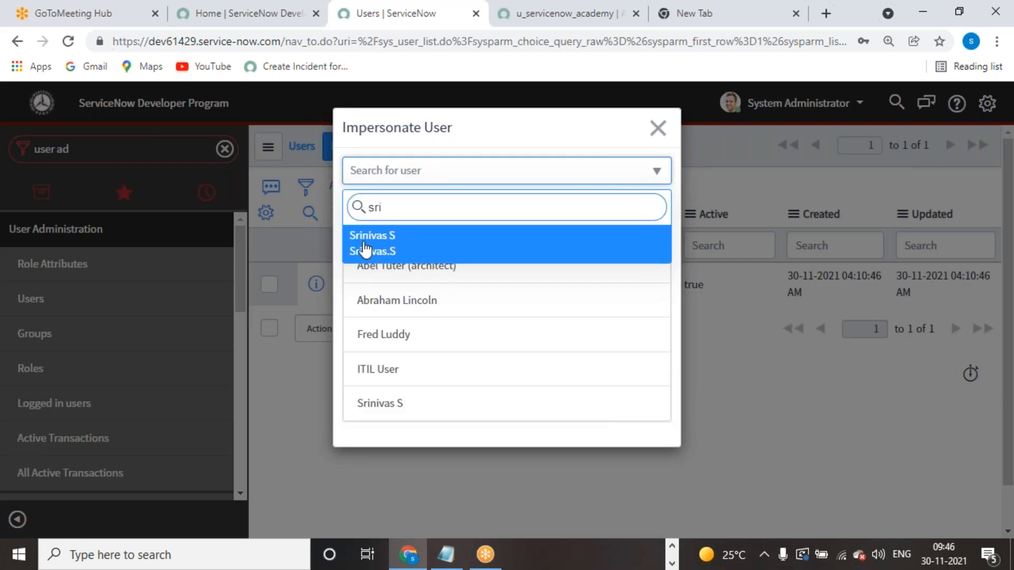
left_click(364, 243)
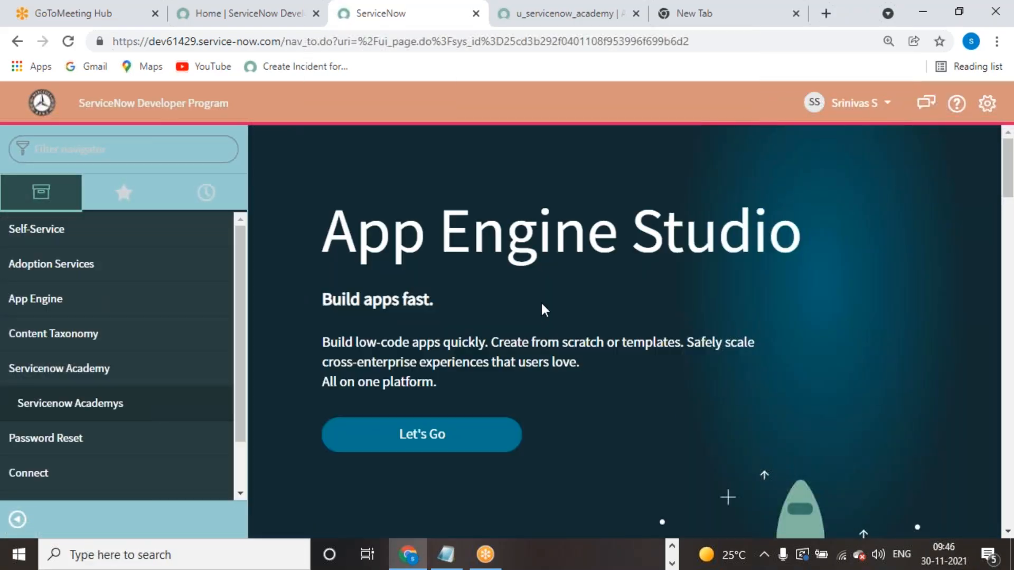
- Filter the navigator for 'servicenow' and open the Servicenow Academys list
scroll(351, 329, "down", 5)
scroll(350, 329, "up", 5)
left_click(142, 151)
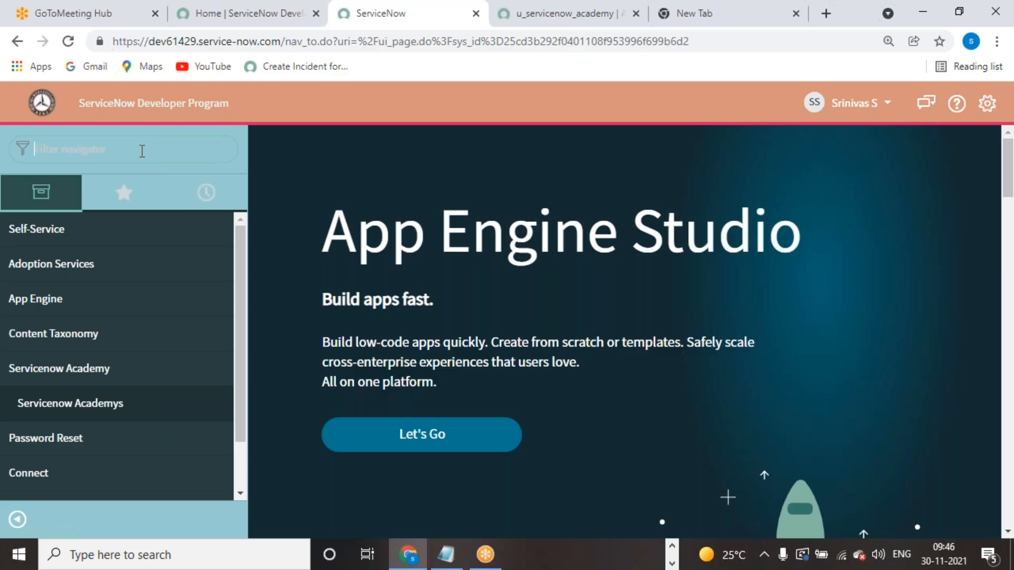
type("serviceno")
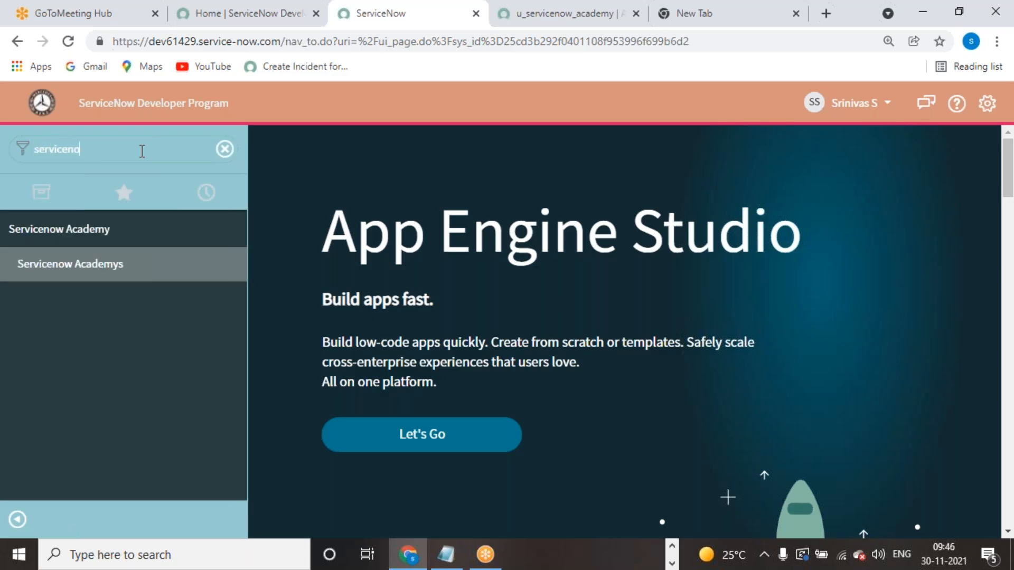
type("w")
left_click(80, 264)
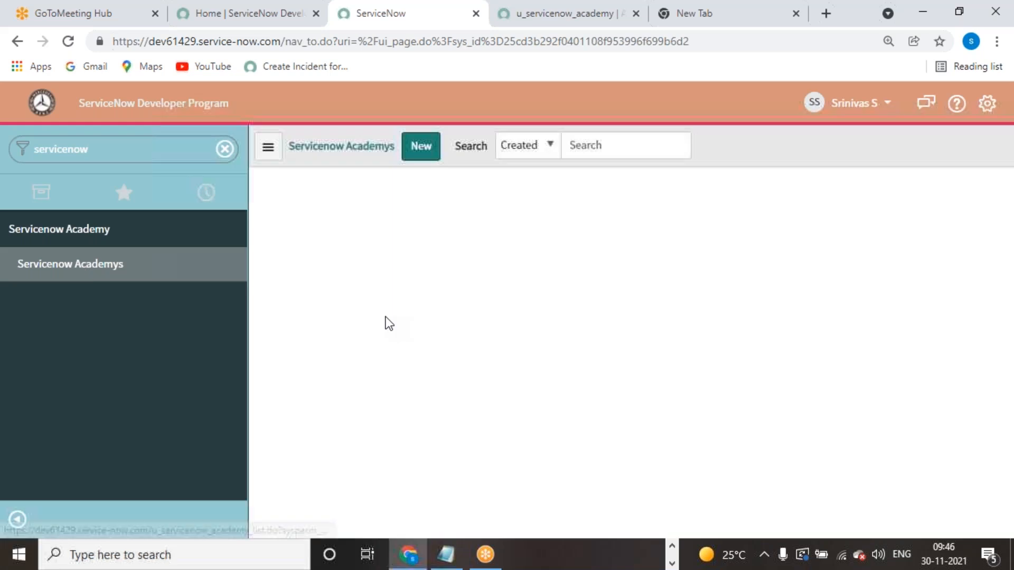
- Open the first academy record, return to the list, then check the third record's actions
left_click(402, 248)
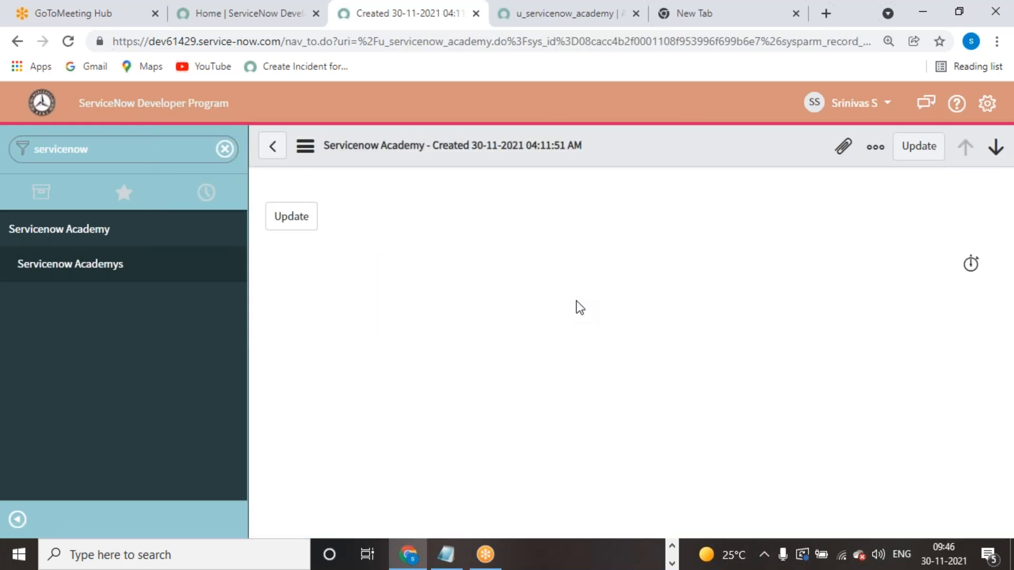
left_click(272, 146)
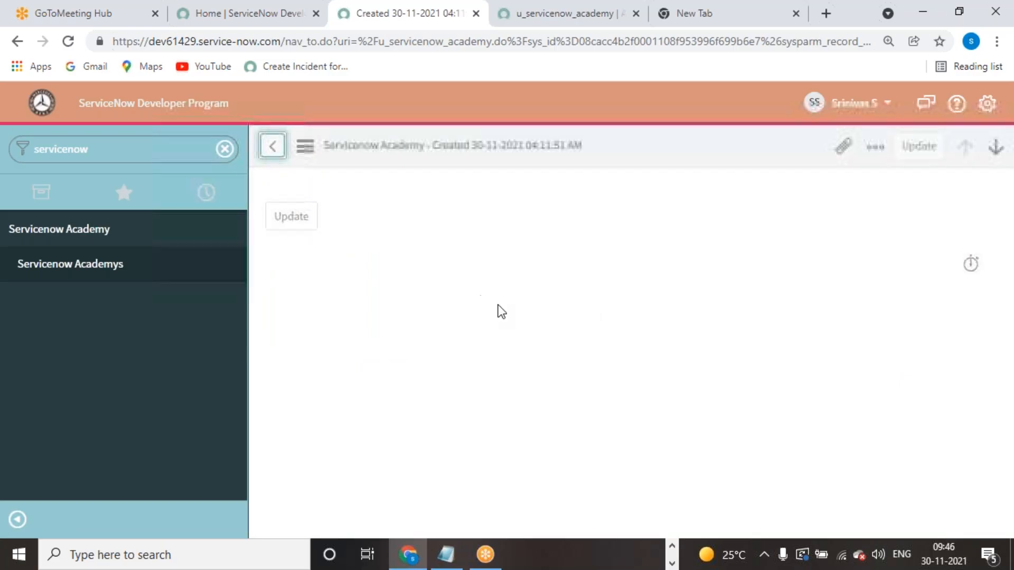
left_click(269, 325)
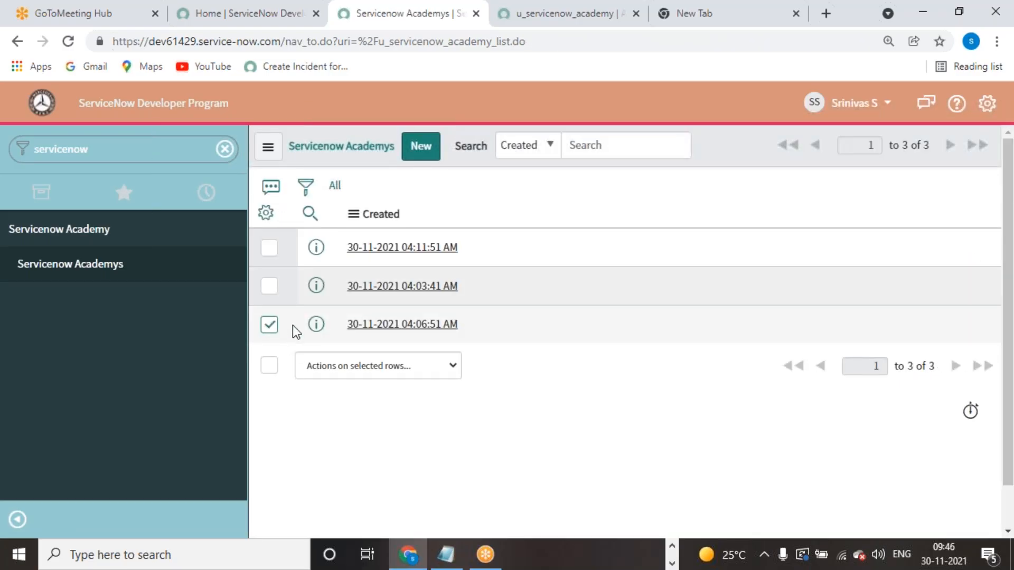
left_click(454, 365)
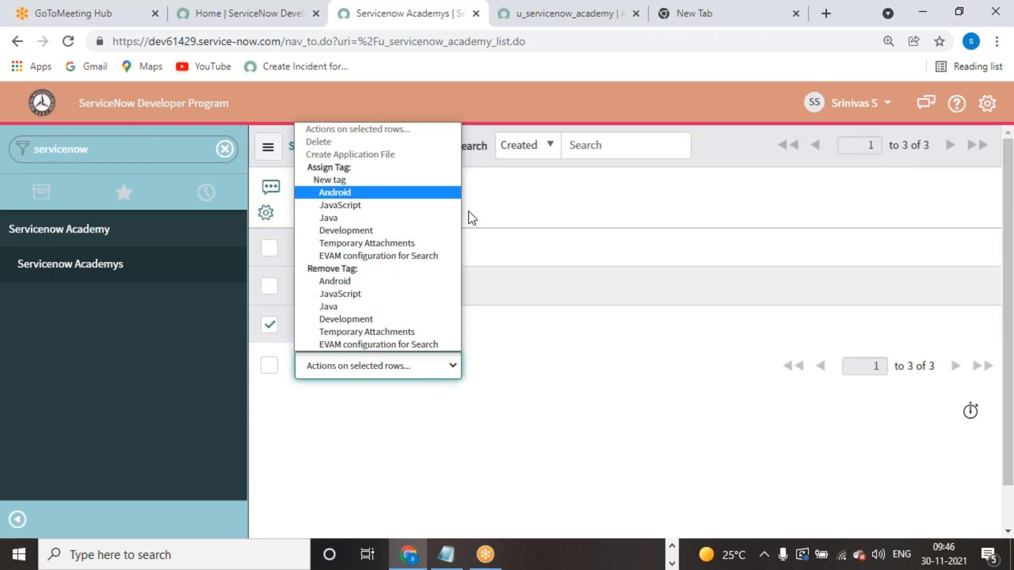
left_click(610, 391)
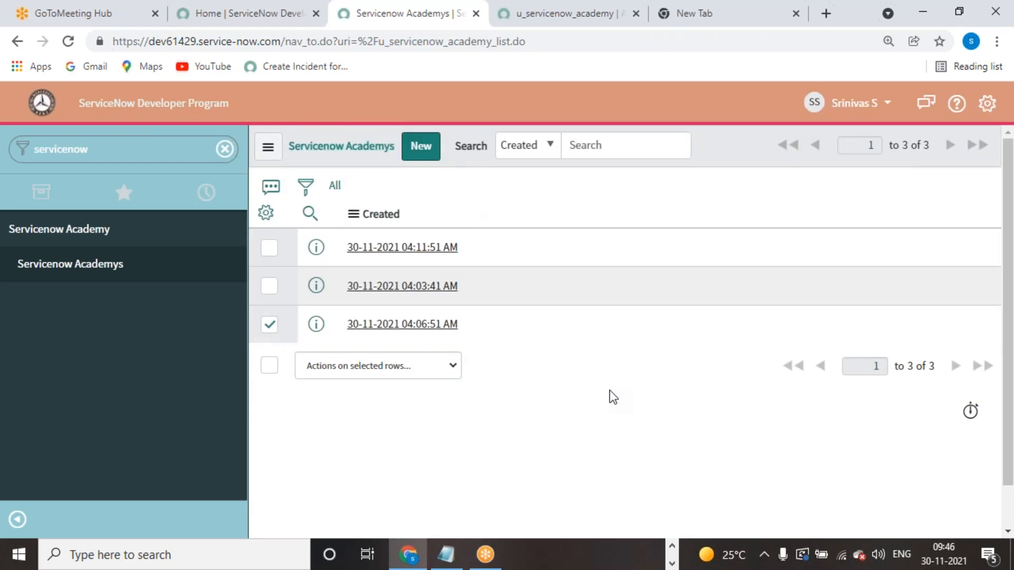
left_click(453, 366)
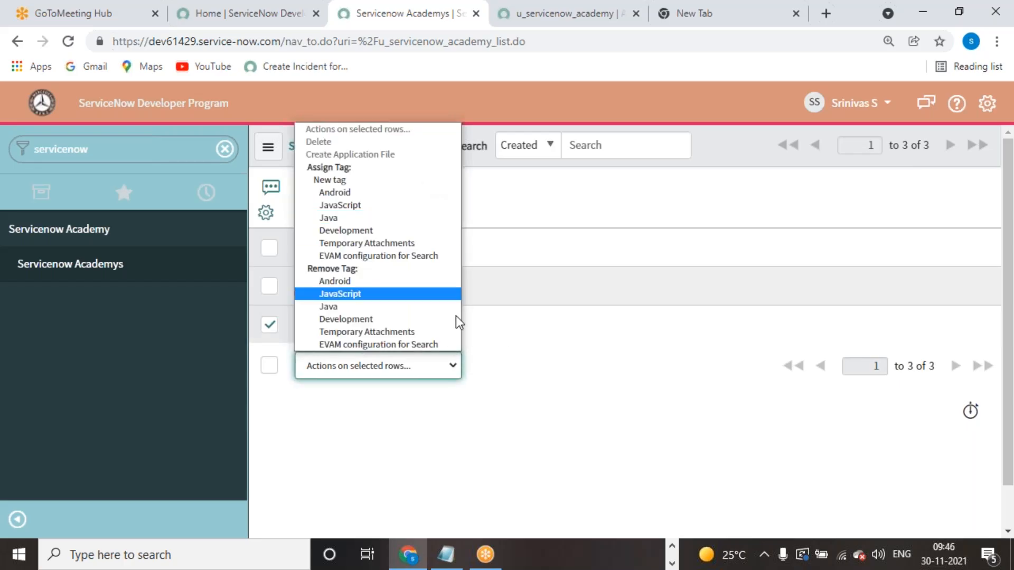
left_click(844, 208)
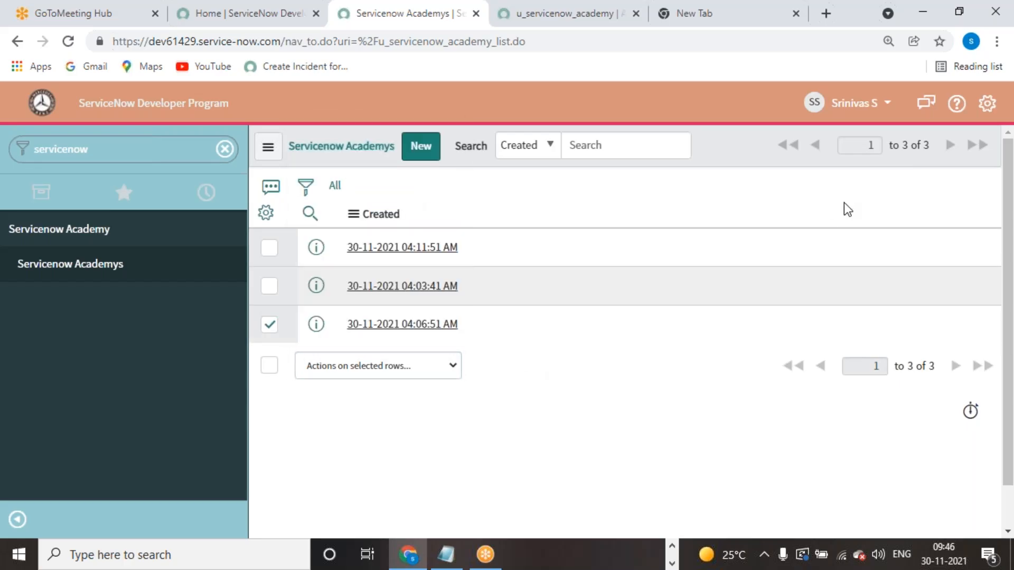
left_click(852, 103)
- End the impersonation and open User Administration > Users by filtering the navigator for 'user ad'
left_click(840, 178)
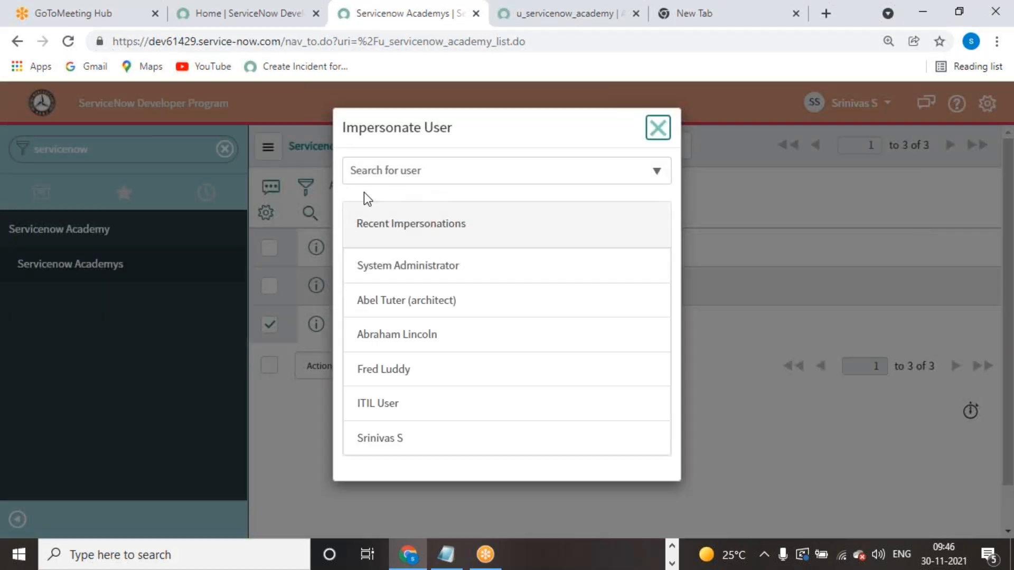
left_click(658, 128)
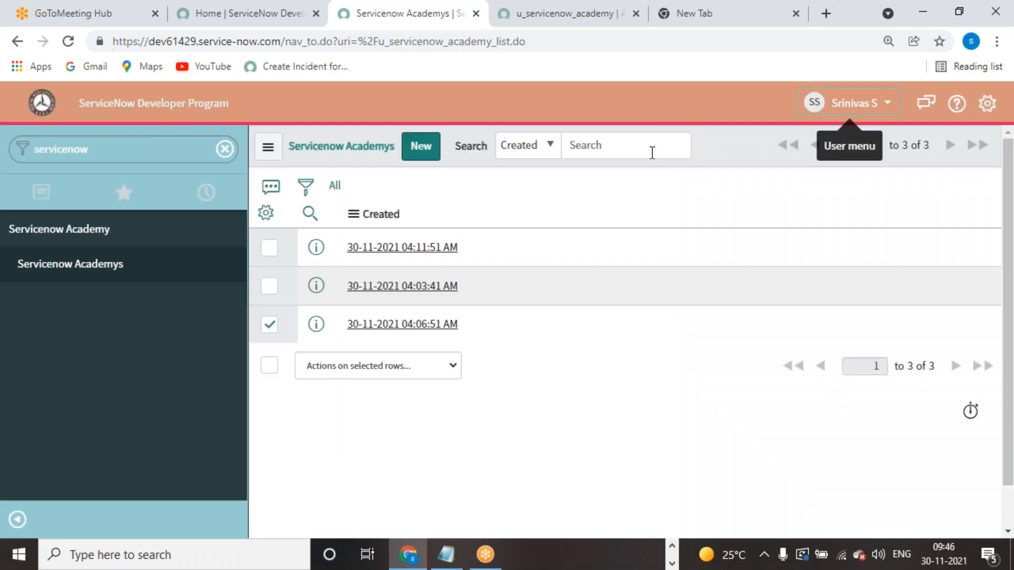
left_click(852, 103)
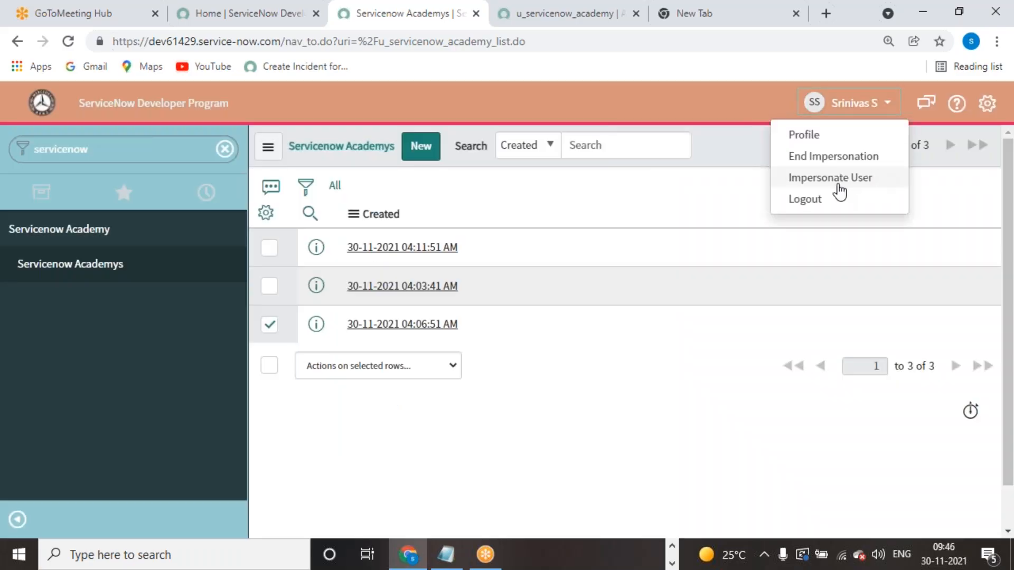
left_click(837, 179)
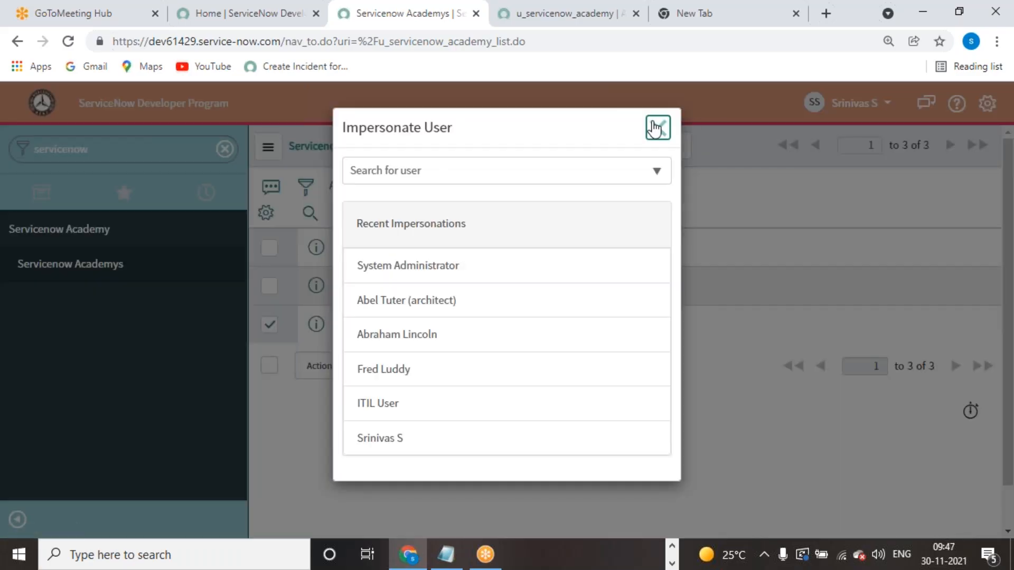
left_click(658, 128)
left_click(842, 103)
left_click(819, 157)
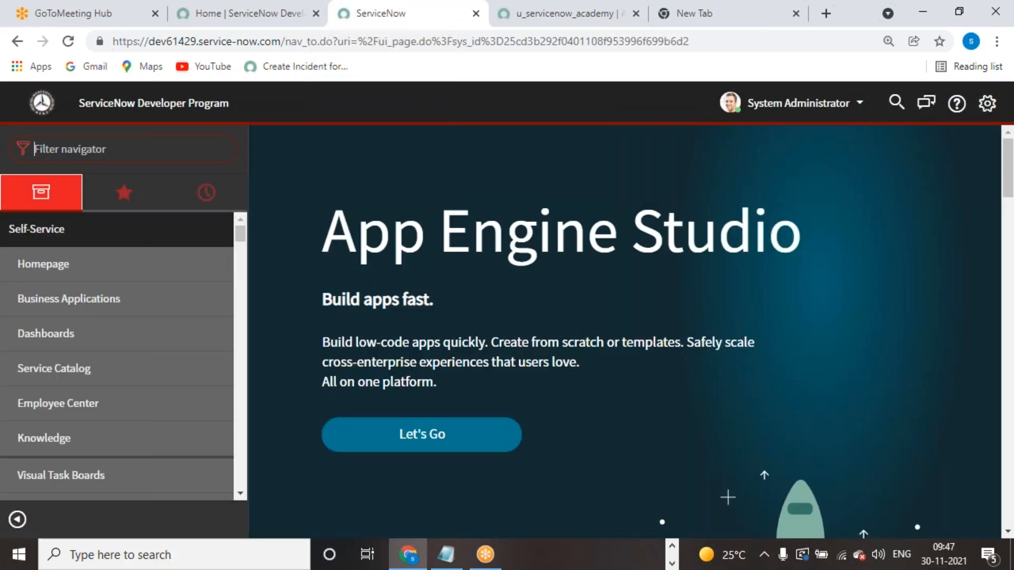
type("us")
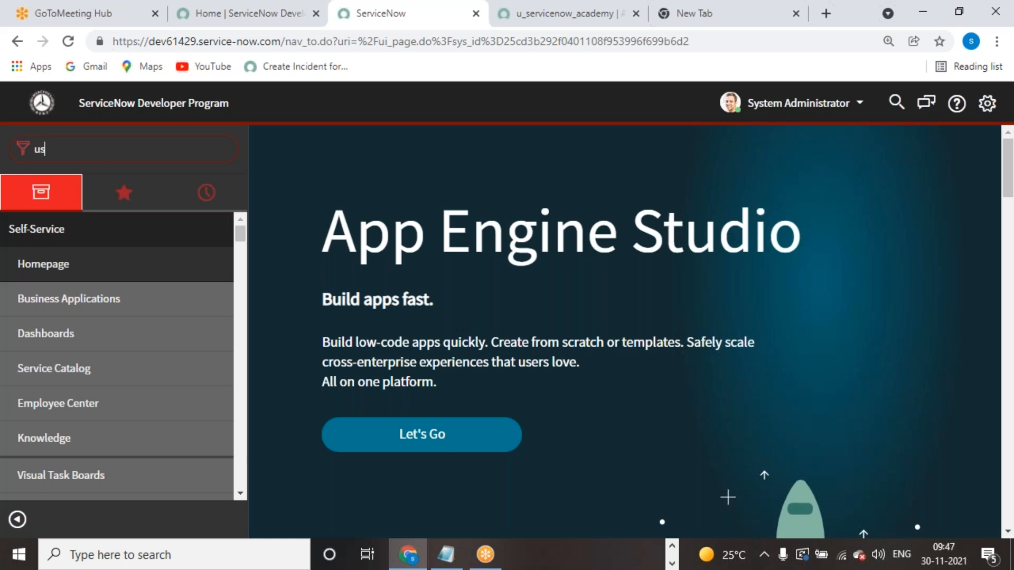
type("er ad")
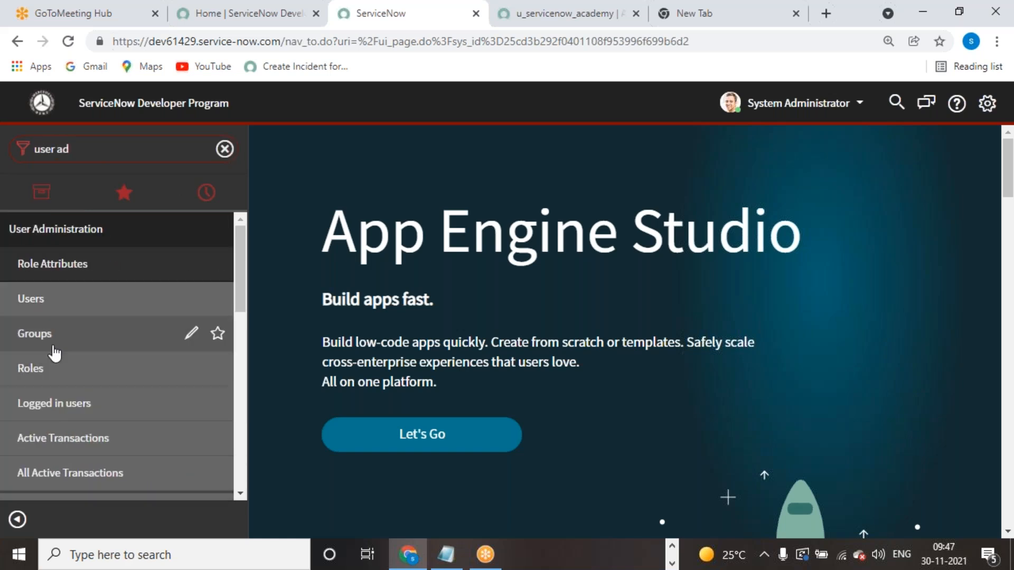
left_click(34, 297)
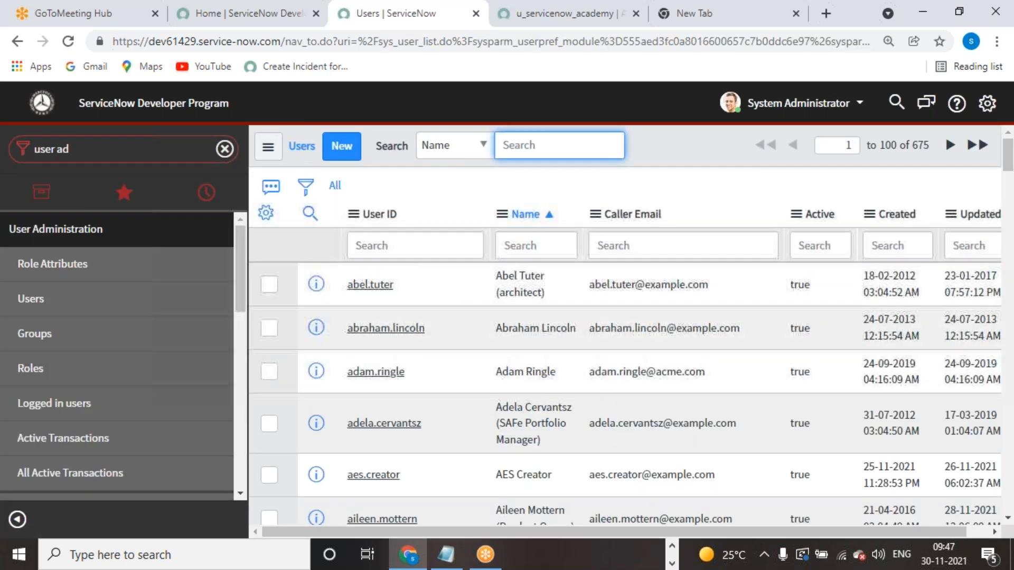
- Filter the Users list by the test user's ID to show their roles
left_click(409, 247)
type("srini")
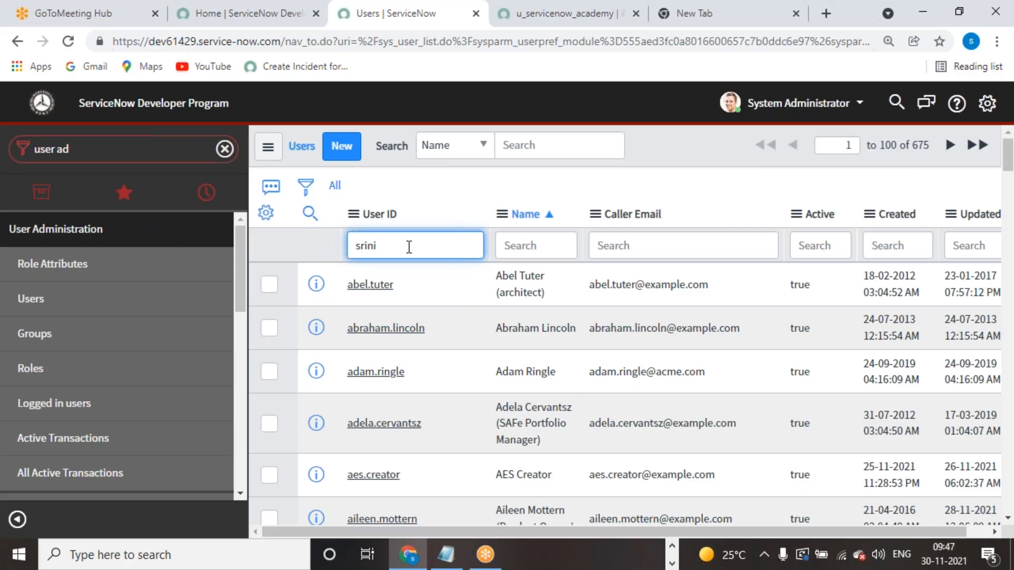
key("Return")
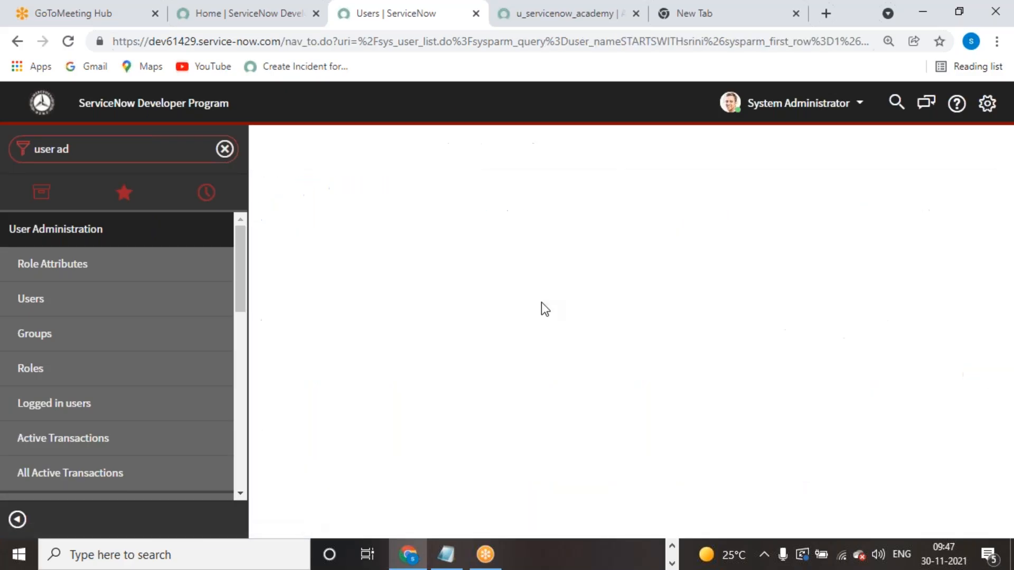
scroll(590, 315, "down", 10)
scroll(590, 328, "down", 1)
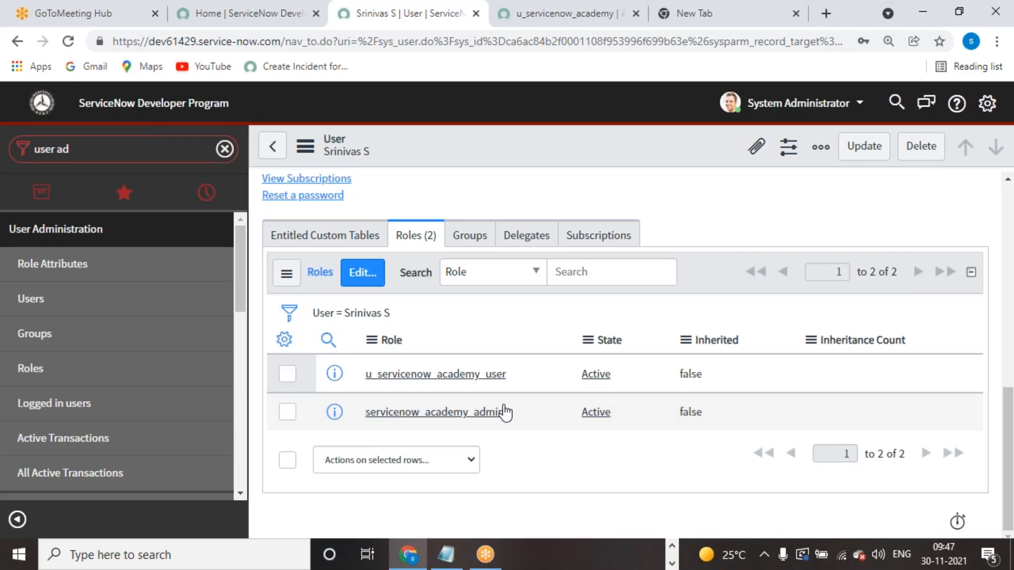
- Find the academy admin role's Inherited value read-only, then open the servicenow_academy_admin role record
left_click(709, 412)
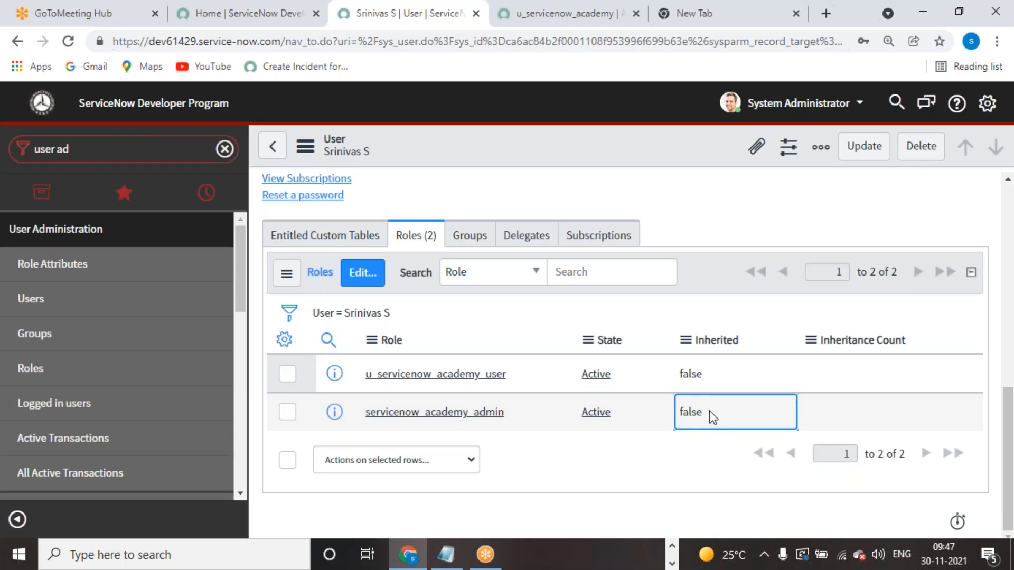
double_click(709, 411)
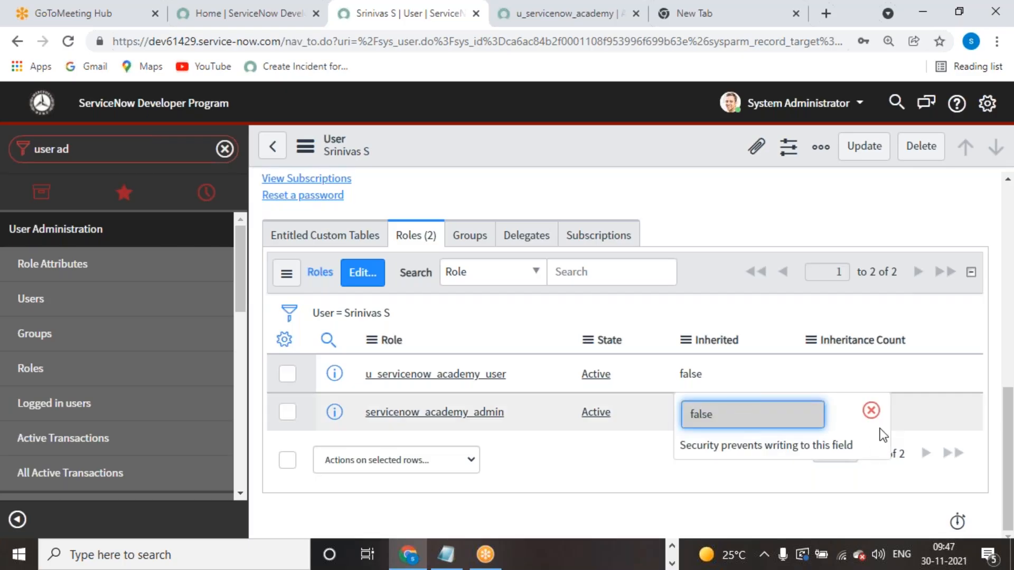
left_click(872, 412)
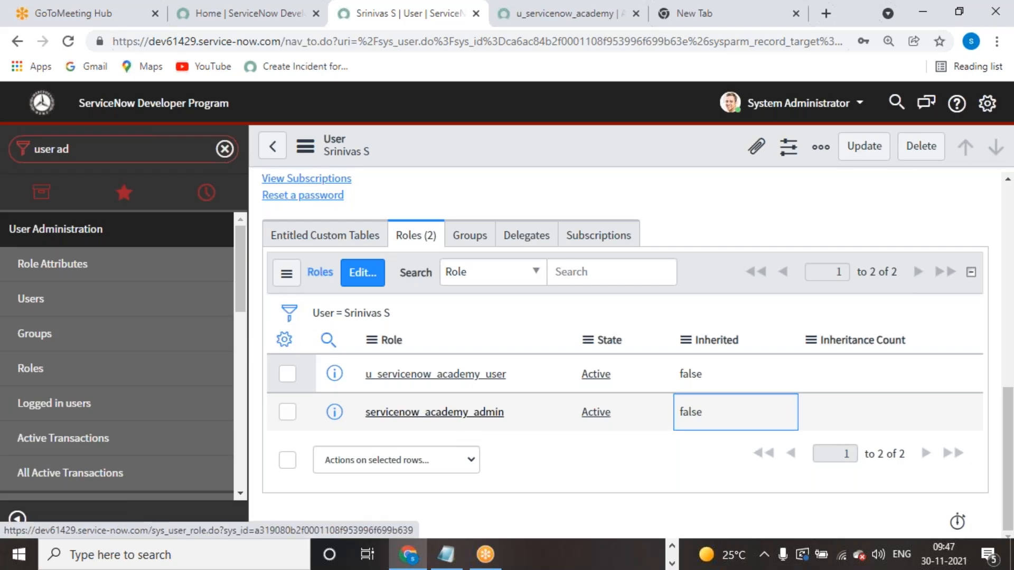
left_click(434, 412)
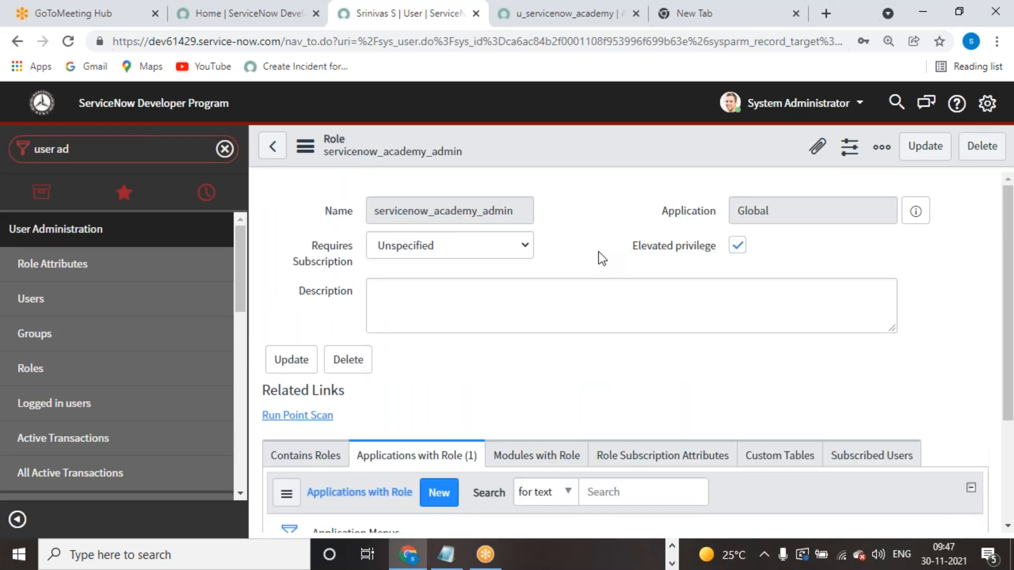
- Uncheck Elevated privilege, keep Requires Subscription Unspecified, and save the servicenow_academy_admin role
left_click(737, 245)
scroll(512, 346, "down", 3)
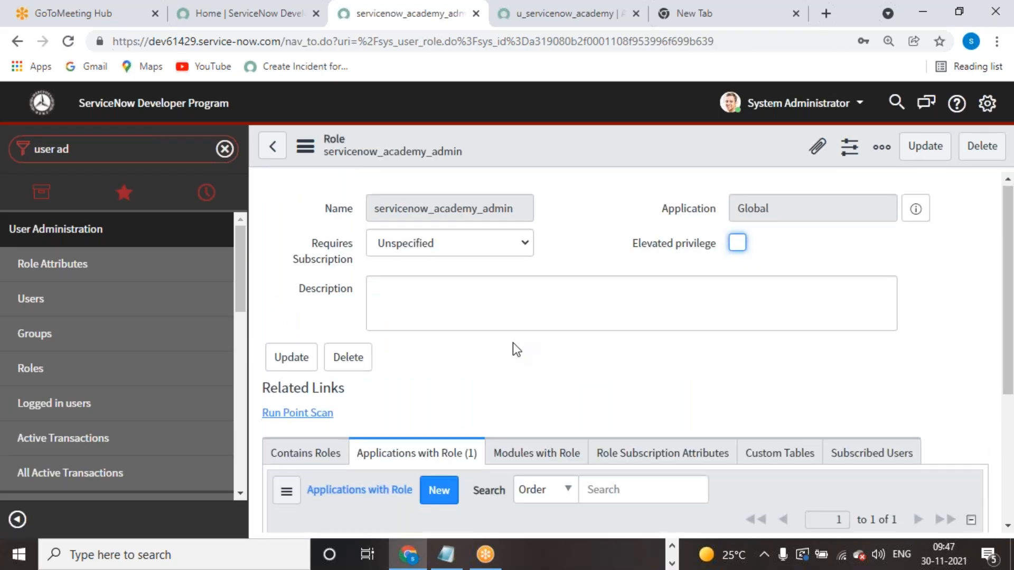
scroll(520, 369, "down", 1)
scroll(500, 381, "up", 3)
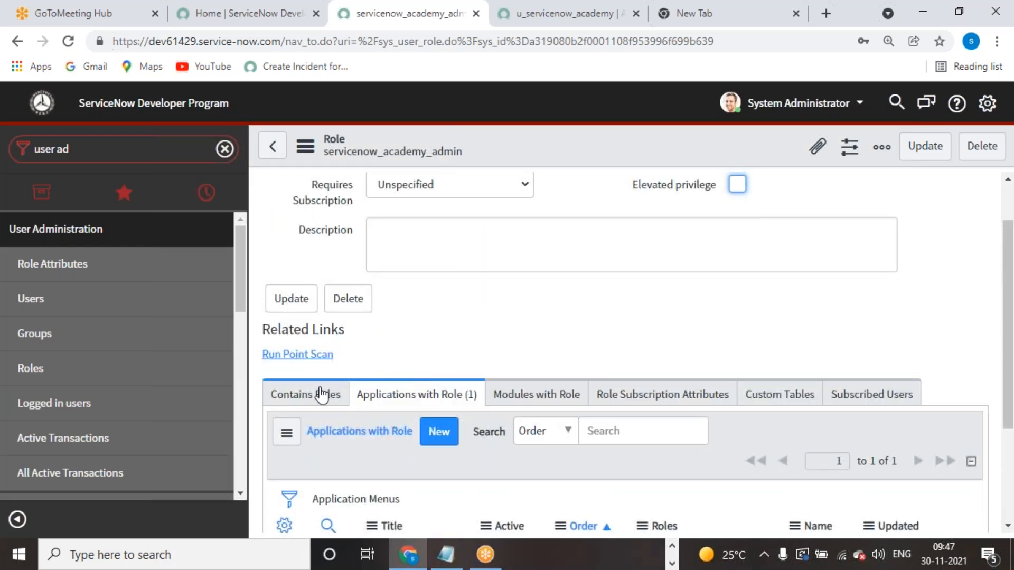
left_click(324, 393)
scroll(506, 364, "up", 1)
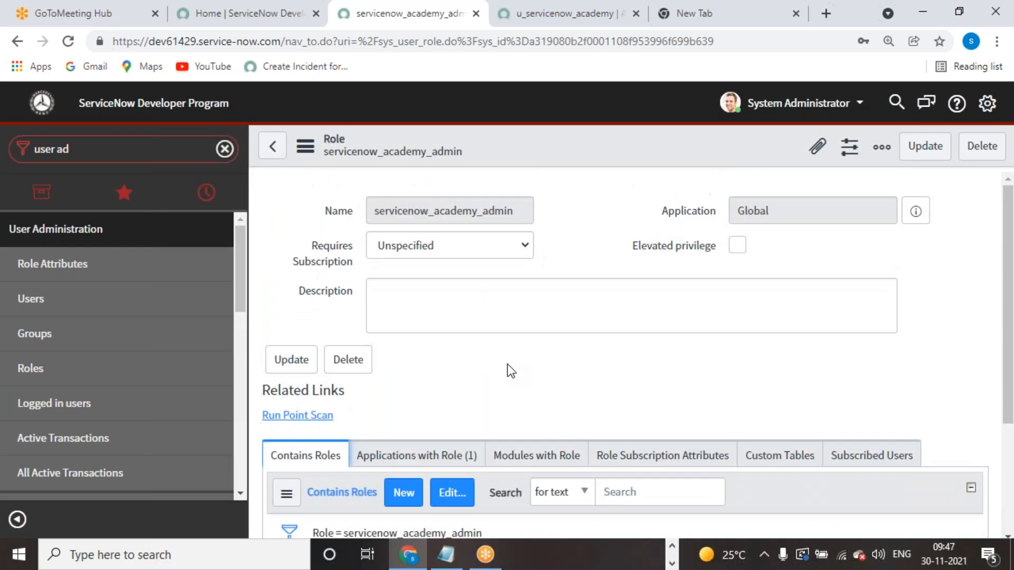
left_click(523, 249)
left_click(581, 235)
right_click(560, 109)
right_click(531, 154)
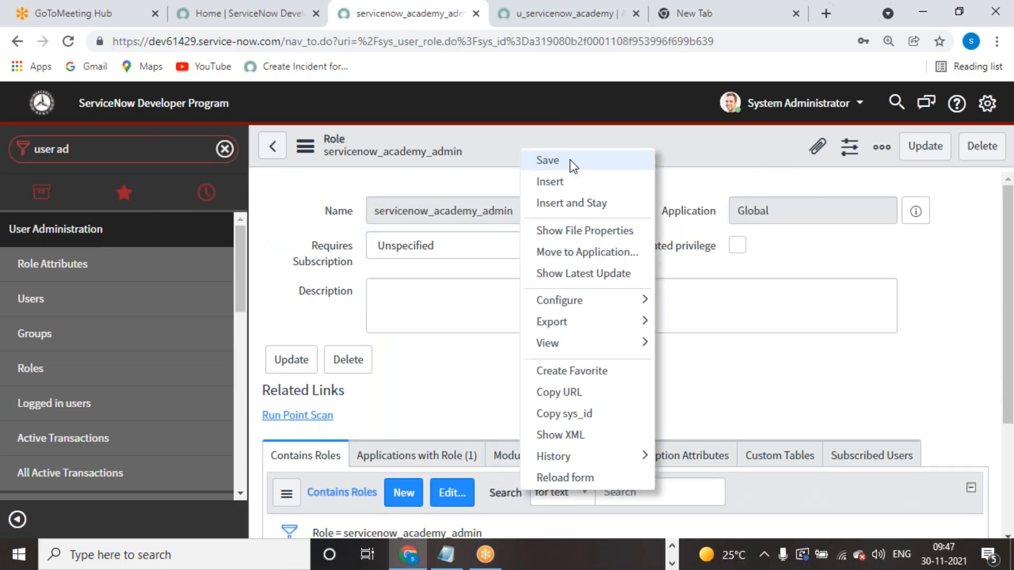
left_click(569, 160)
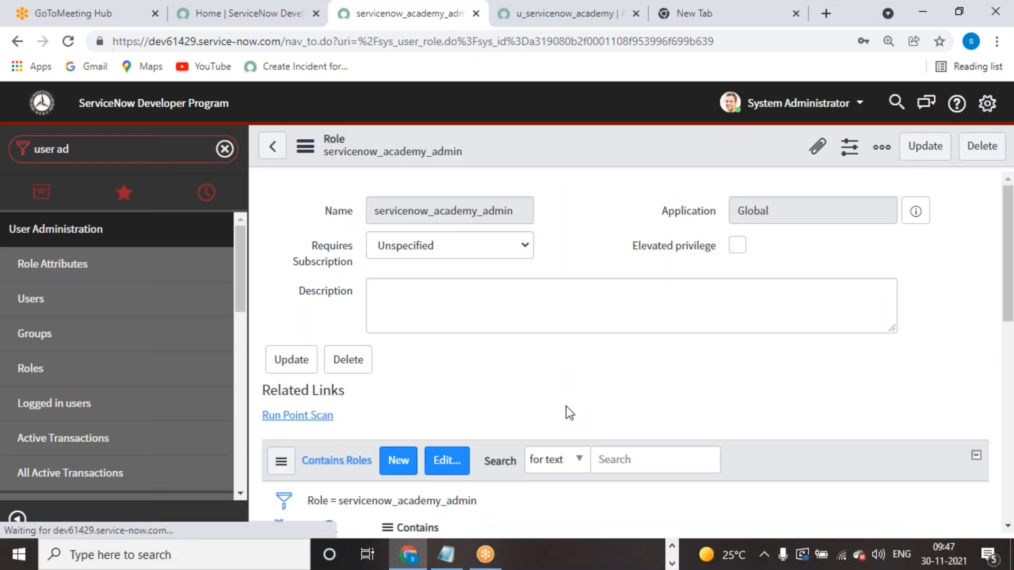
- Review the Applications with Role list, showing Servicenow Academy active with order 100
scroll(624, 389, "down", 3)
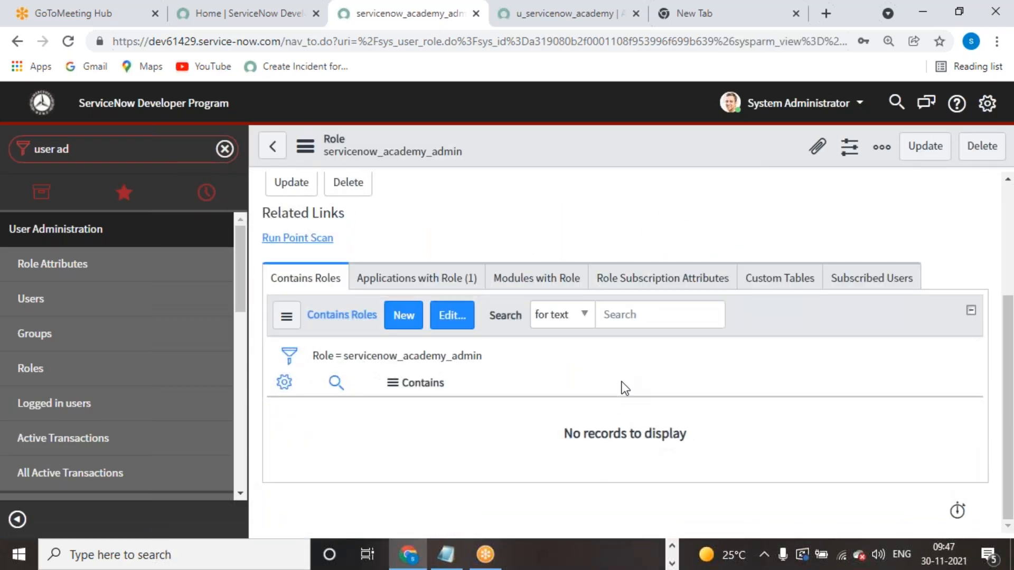
left_click(535, 283)
left_click(455, 281)
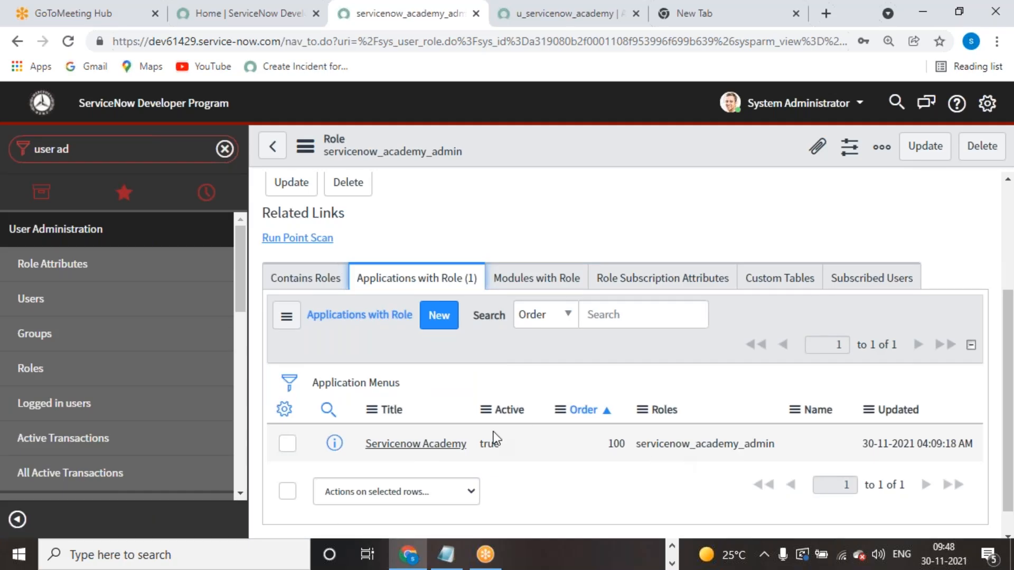
scroll(667, 406, "down", 1)
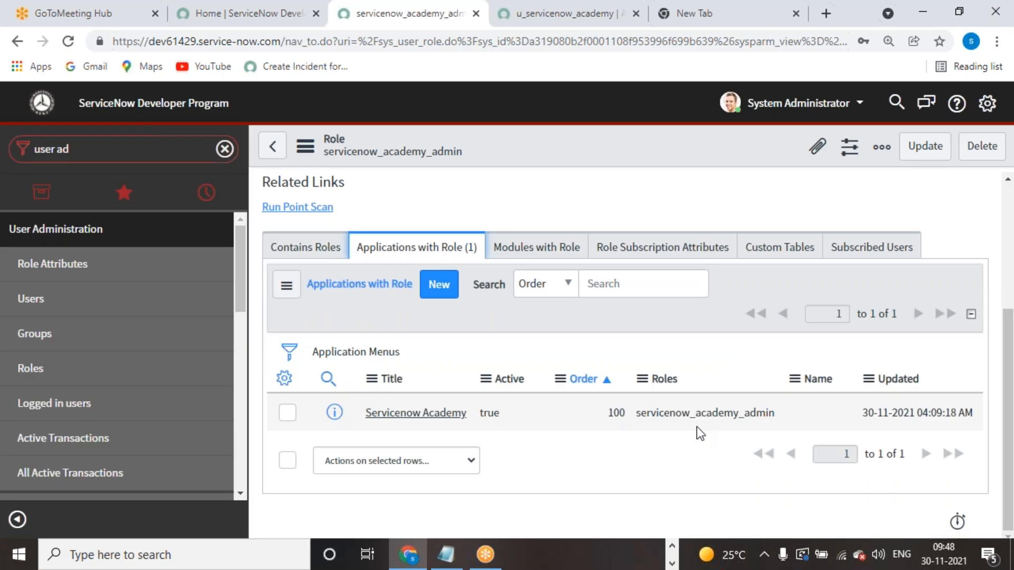
scroll(696, 427, "up", 4)
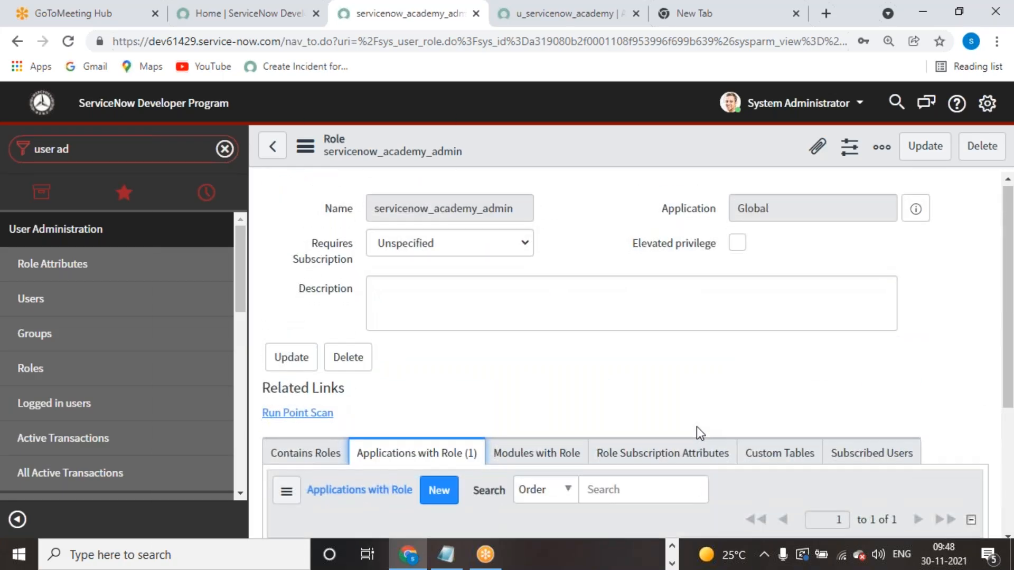
scroll(696, 426, "down", 4)
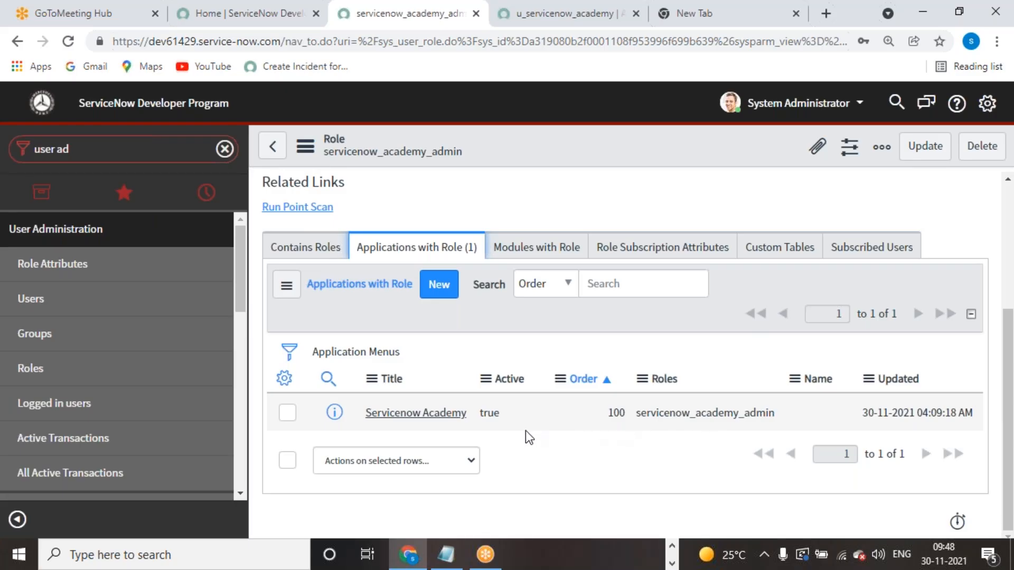
scroll(525, 429, "up", 2)
- Update the role record and impersonate the academy admin test user
left_click(912, 154)
left_click(185, 153)
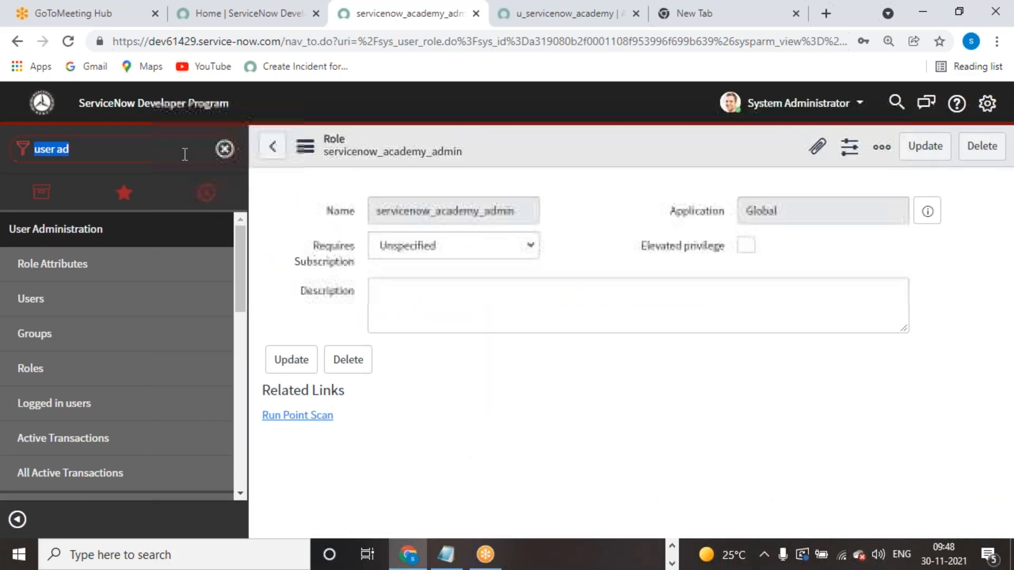
left_click(806, 106)
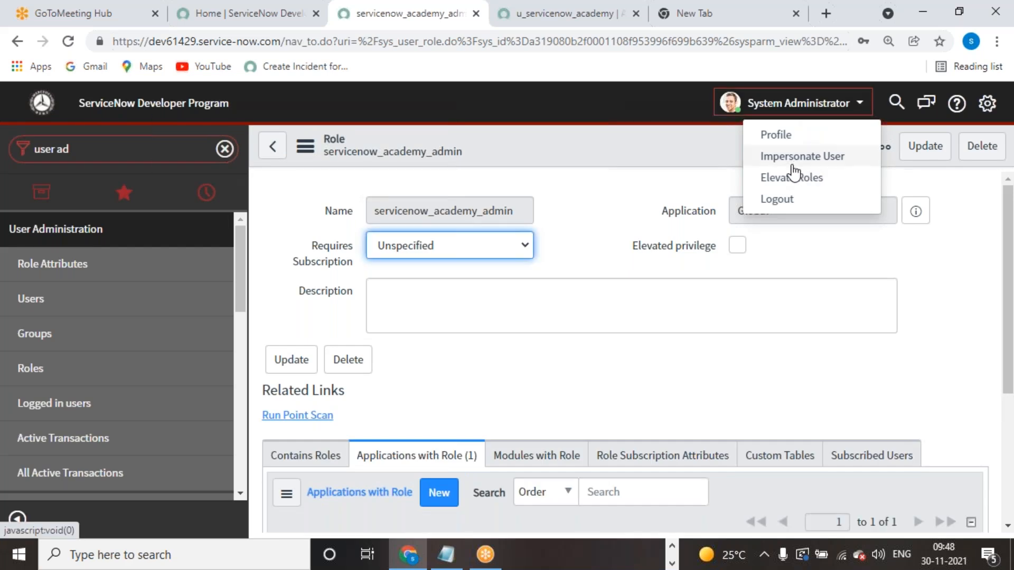
left_click(792, 158)
type("srinivas")
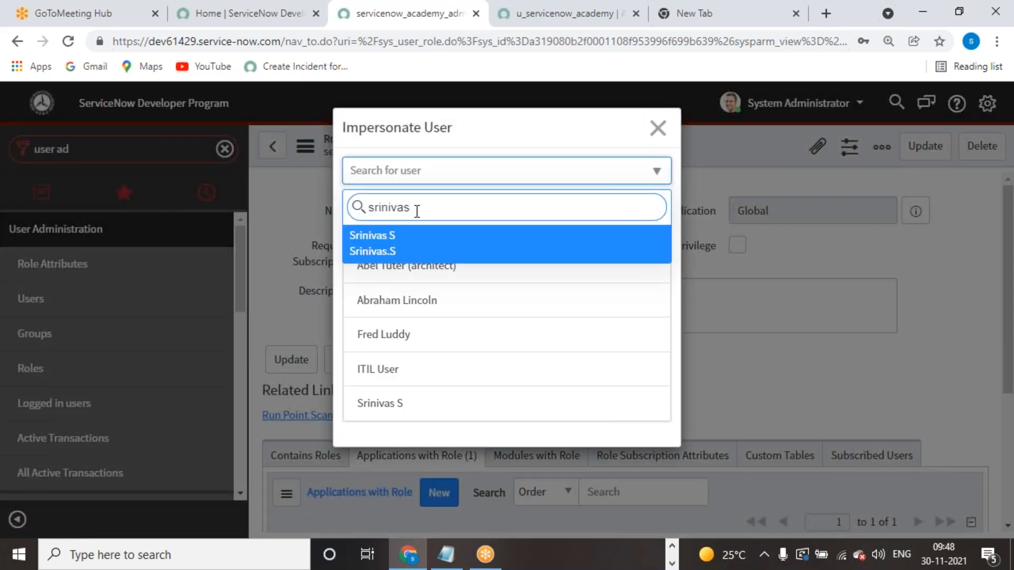
left_click(418, 249)
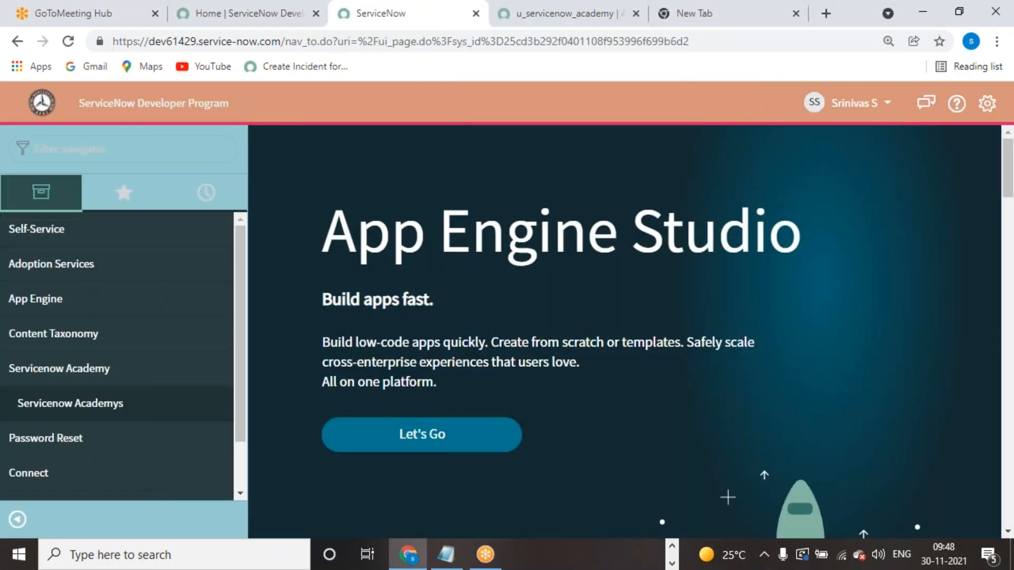
- Open Servicenow Academys, select all three records and confirm Delete is offered
type("s")
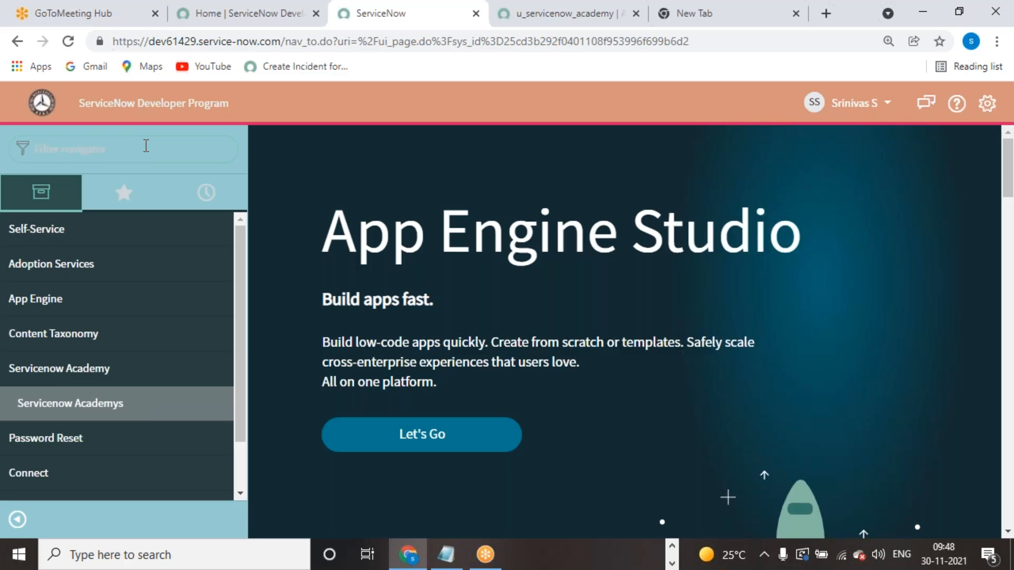
type("erviceno")
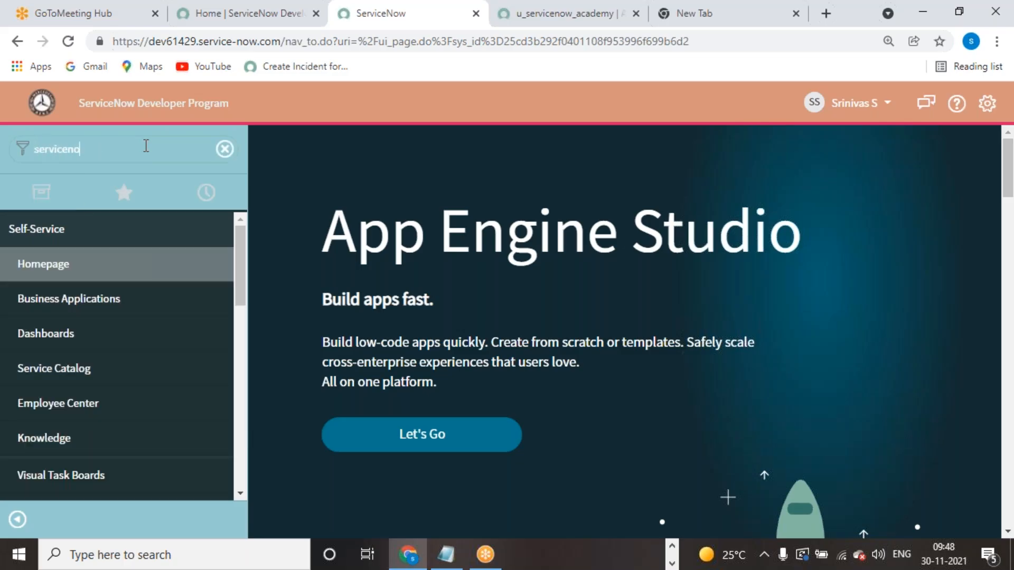
type("w")
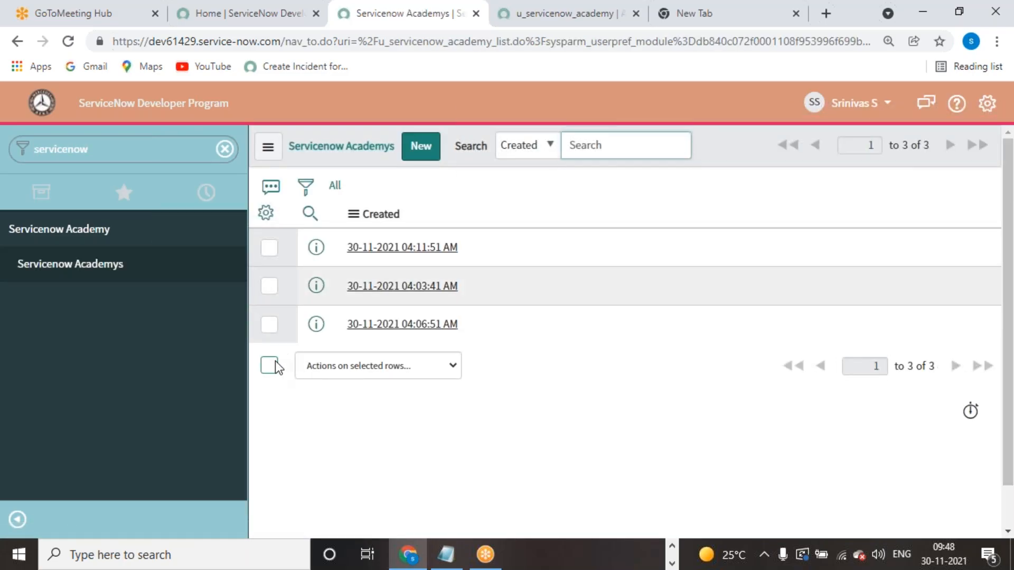
left_click(273, 363)
left_click(453, 370)
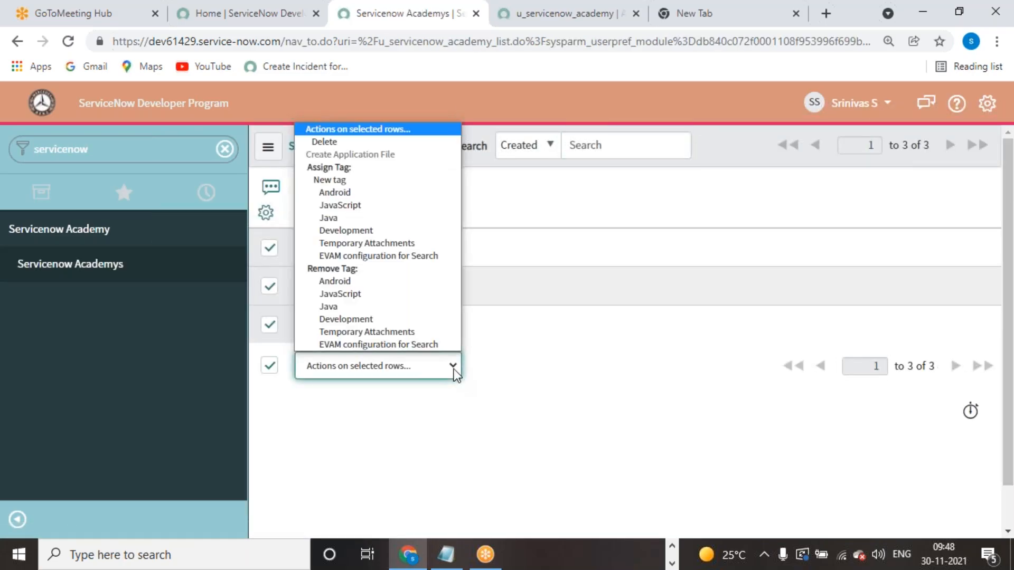
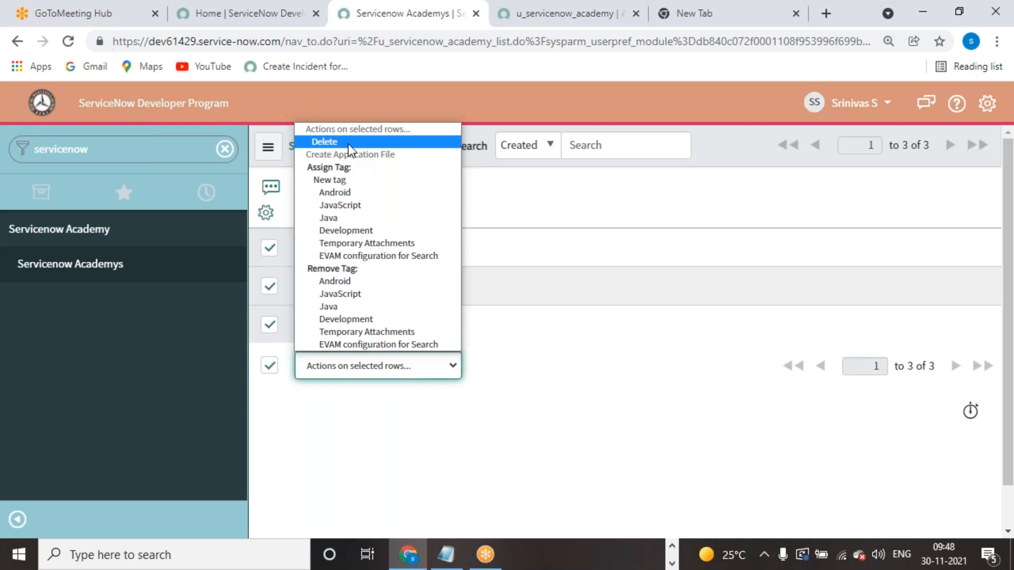
- Delete the three selected academy records and submit one new blank record
left_click(348, 143)
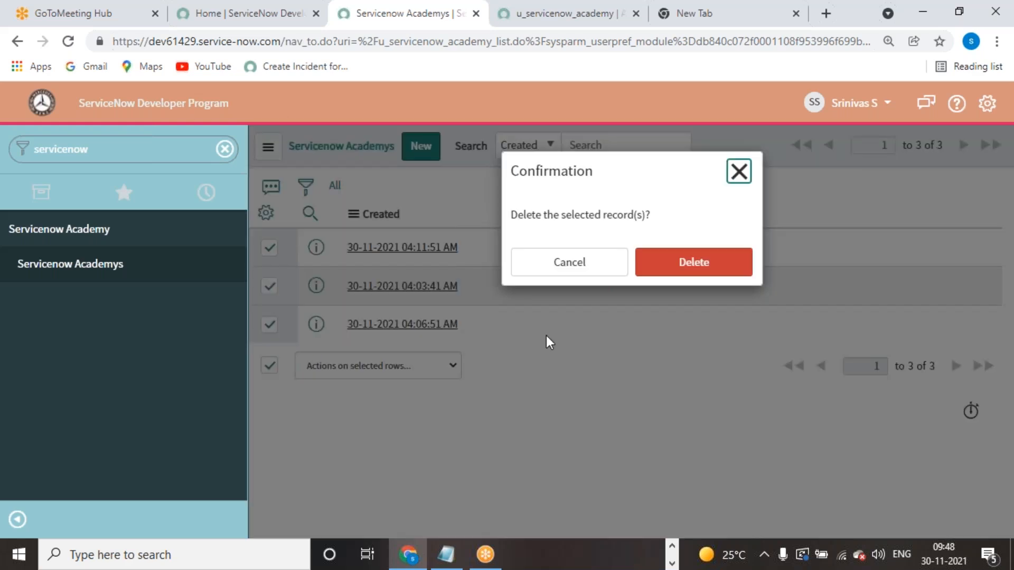
key("Return")
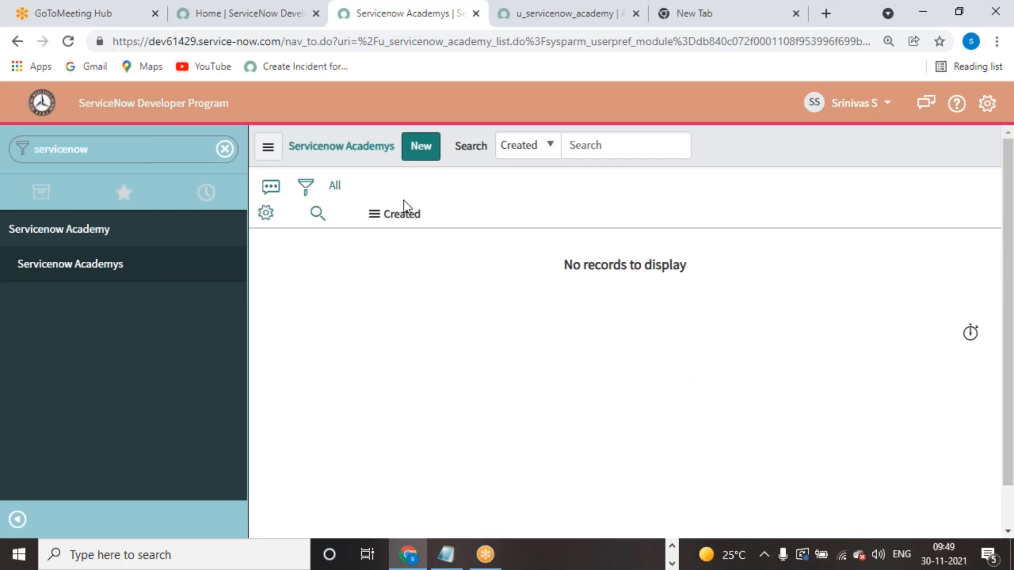
left_click(412, 150)
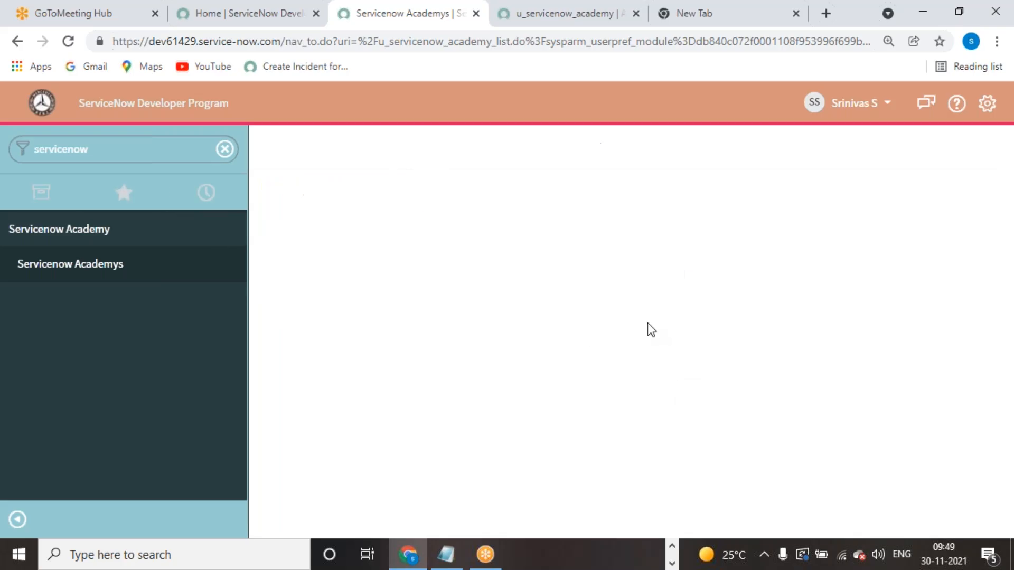
left_click(971, 150)
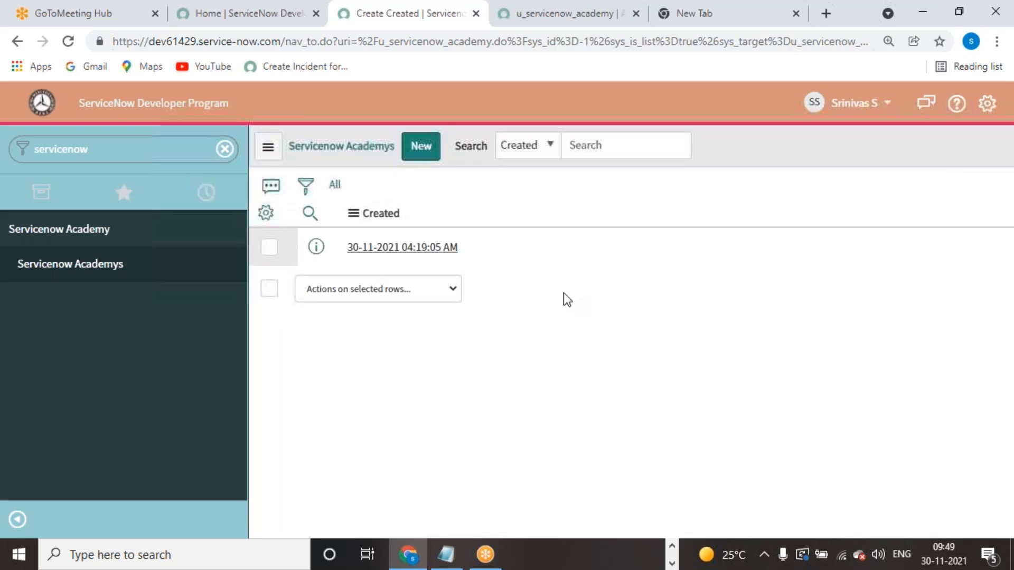
- Review the actions for the remaining record, then end impersonation and return as administrator
left_click(269, 289)
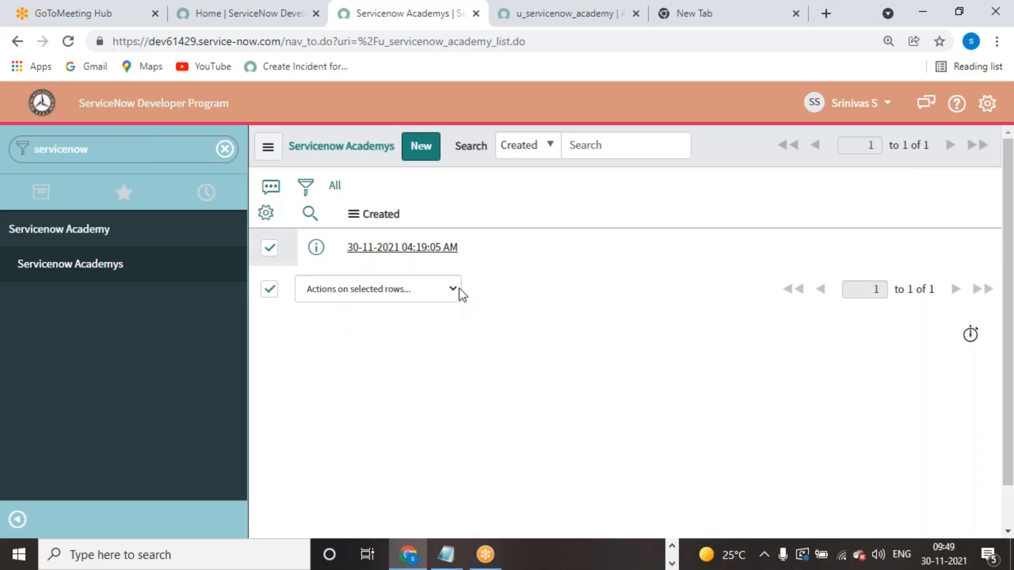
left_click(454, 289)
left_click(486, 262)
left_click(857, 103)
left_click(851, 168)
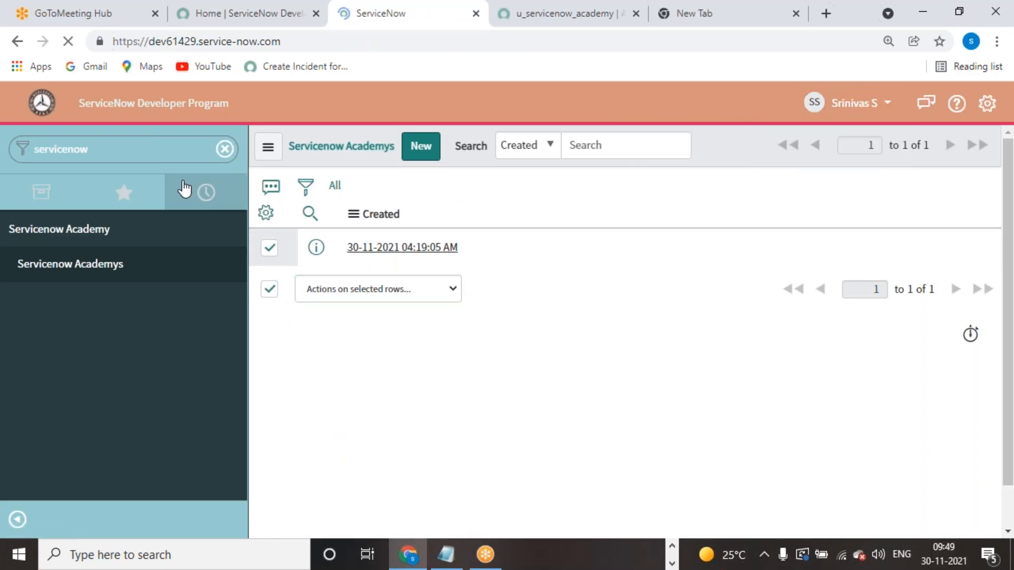
- Open User Administration > Users and filter User ID to find the test user
type("user ad")
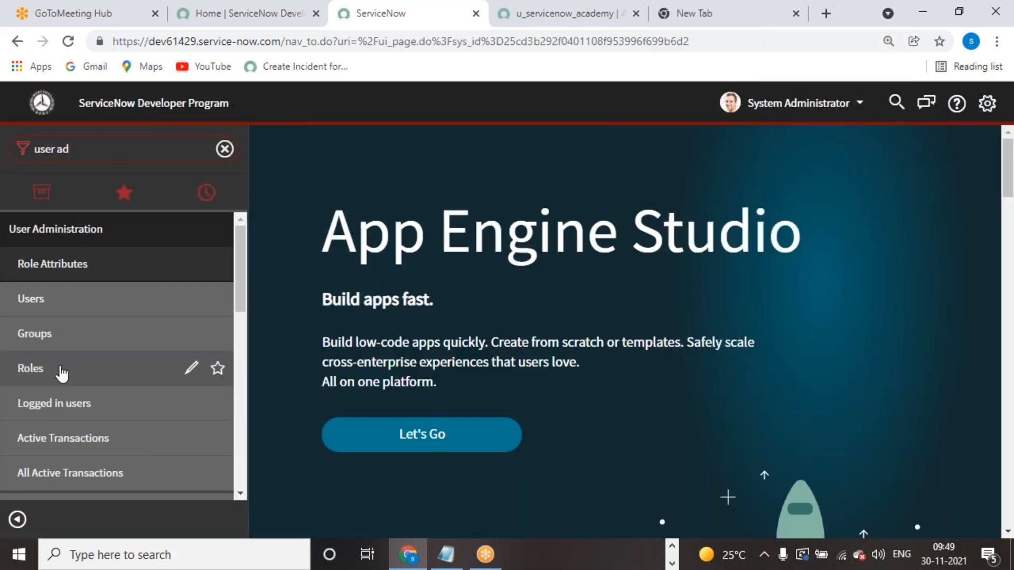
left_click(21, 302)
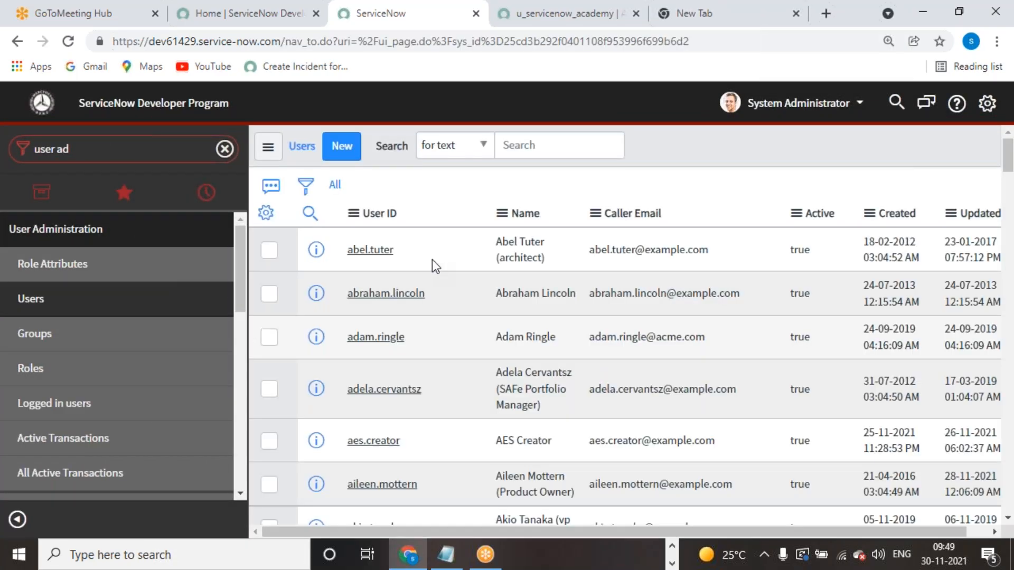
left_click(392, 247)
type("*sri")
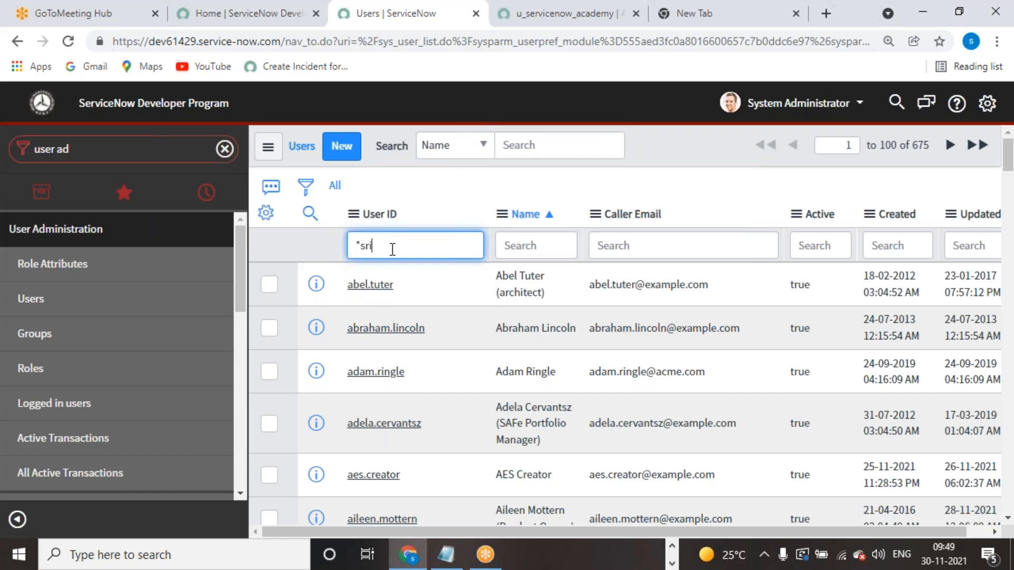
type("n")
key("Return")
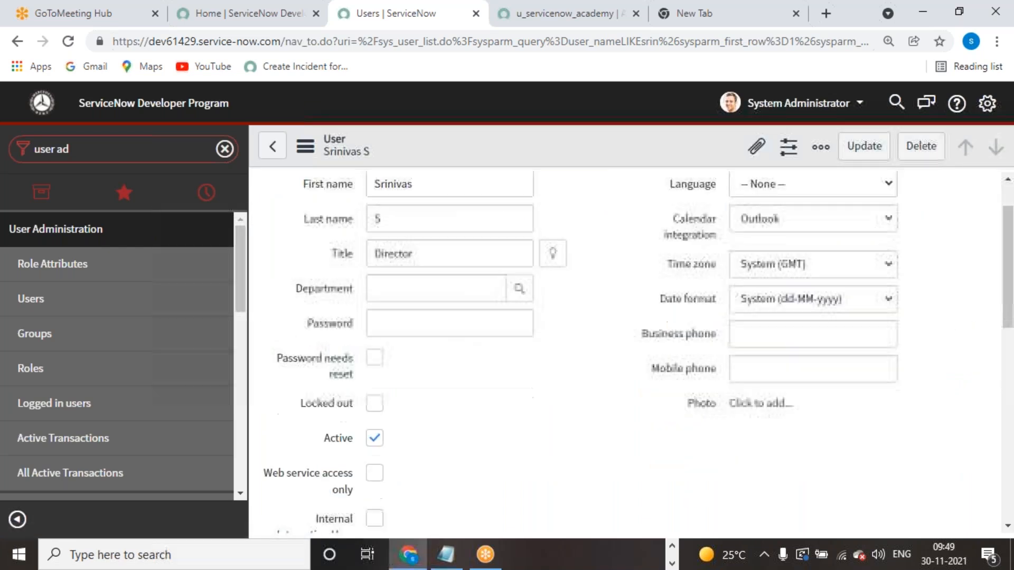
- Remove the servicenow_academy_admin role from the user and update the record
scroll(538, 380, "down", 10)
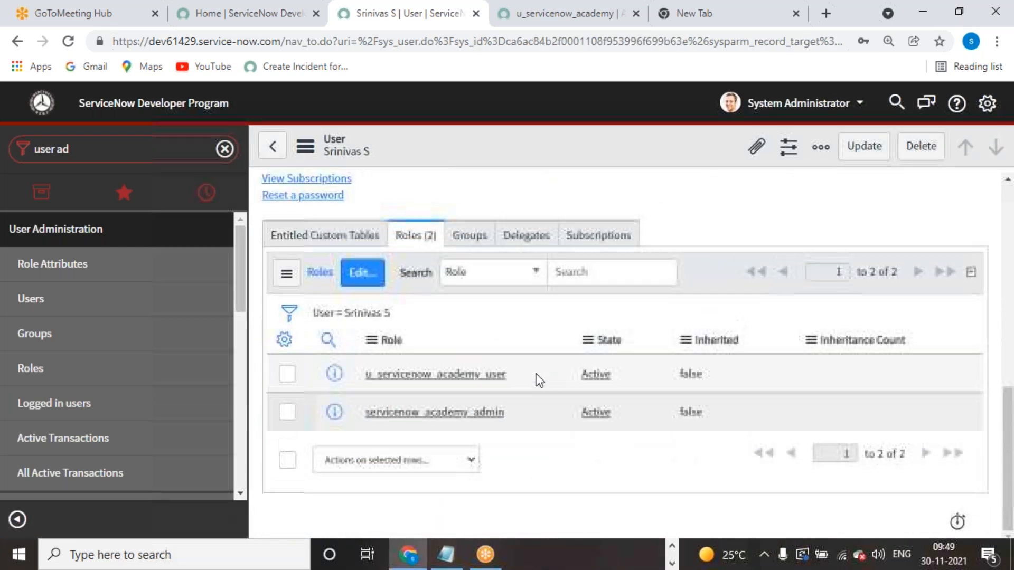
left_click(289, 411)
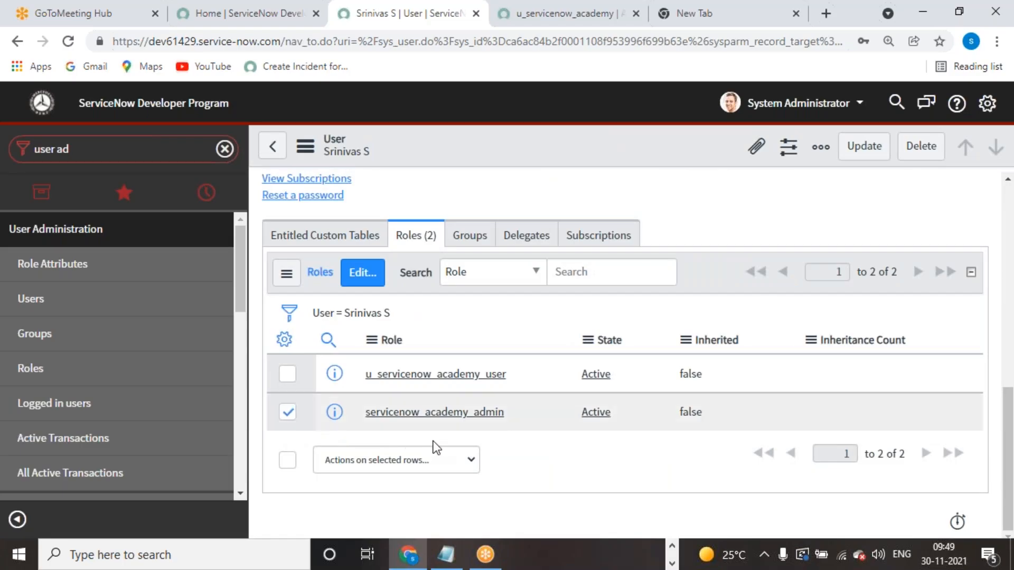
left_click(468, 459)
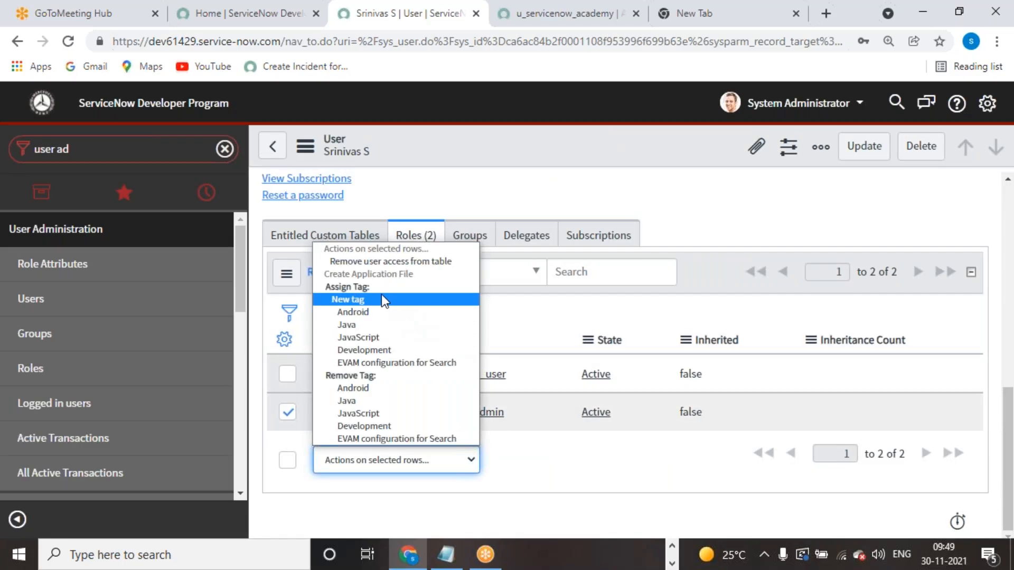
left_click(381, 265)
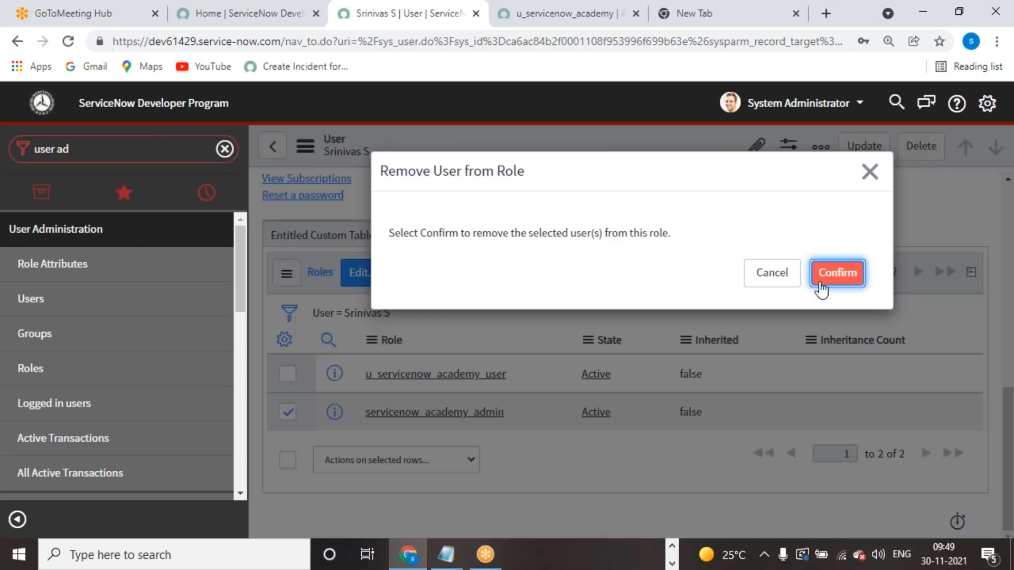
key("Return")
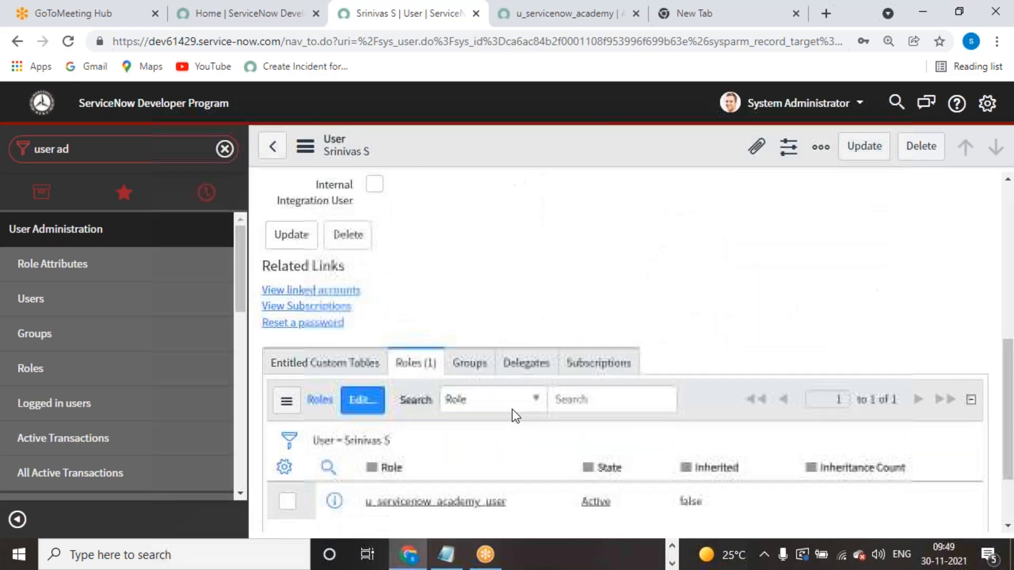
scroll(656, 313, "up", 3)
scroll(687, 296, "down", 3)
scroll(803, 233, "up", 5)
scroll(805, 239, "up", 2)
left_click(865, 145)
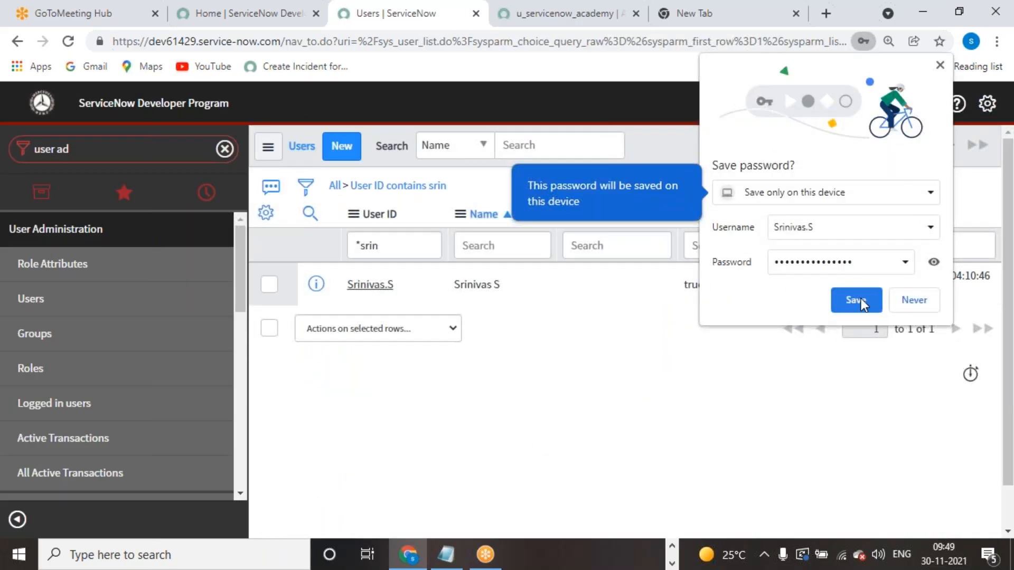
- Save the browser password, then impersonate the academy test user from the Impersonate User dialog
left_click(859, 300)
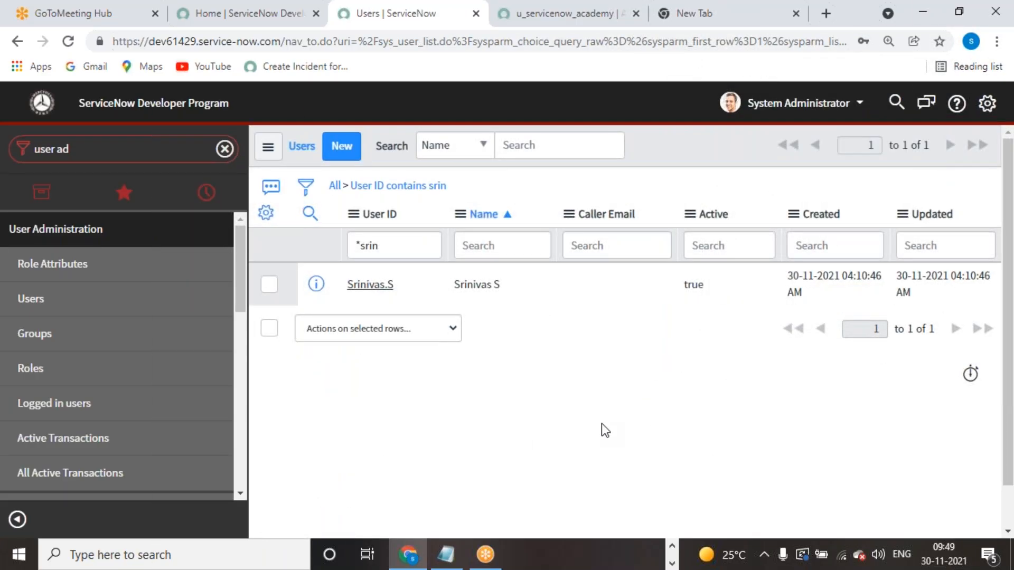
left_click(155, 148)
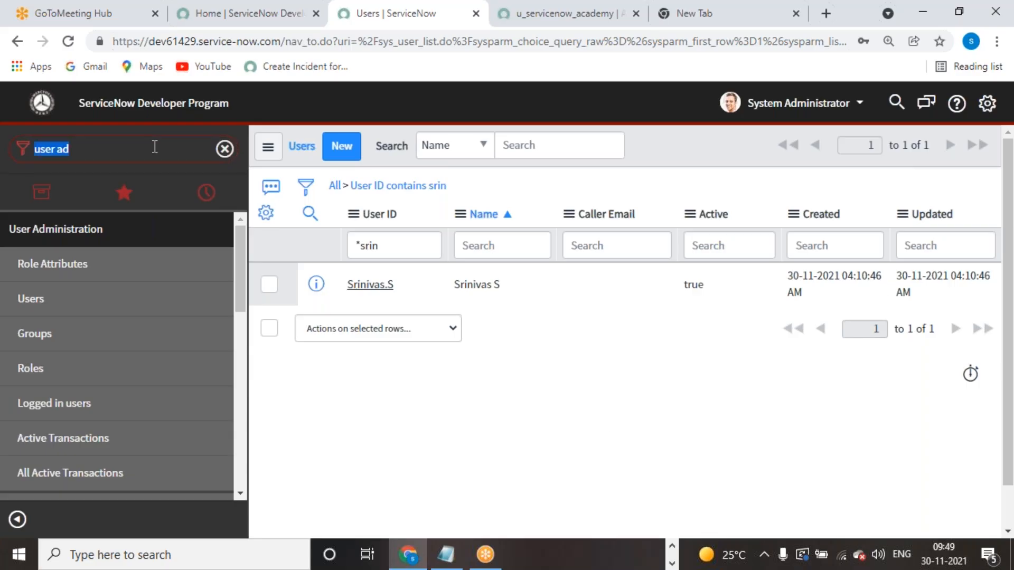
left_click(797, 102)
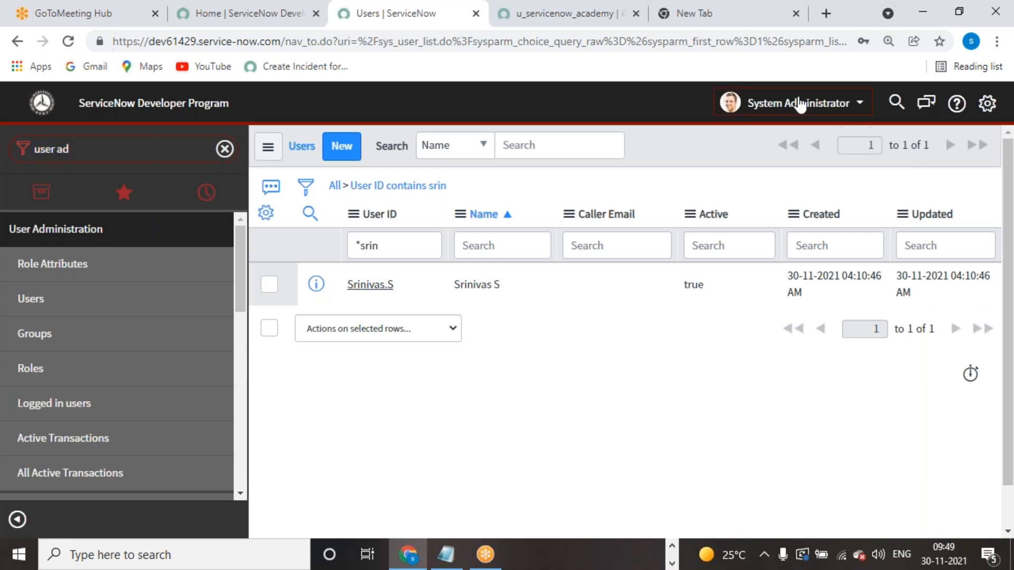
left_click(799, 156)
left_click(560, 170)
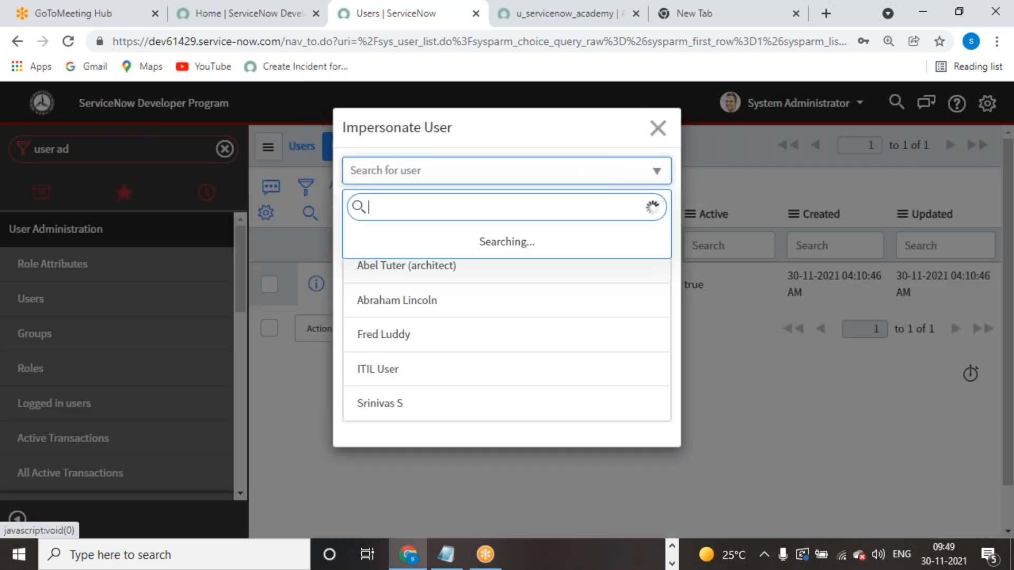
type("srinivas")
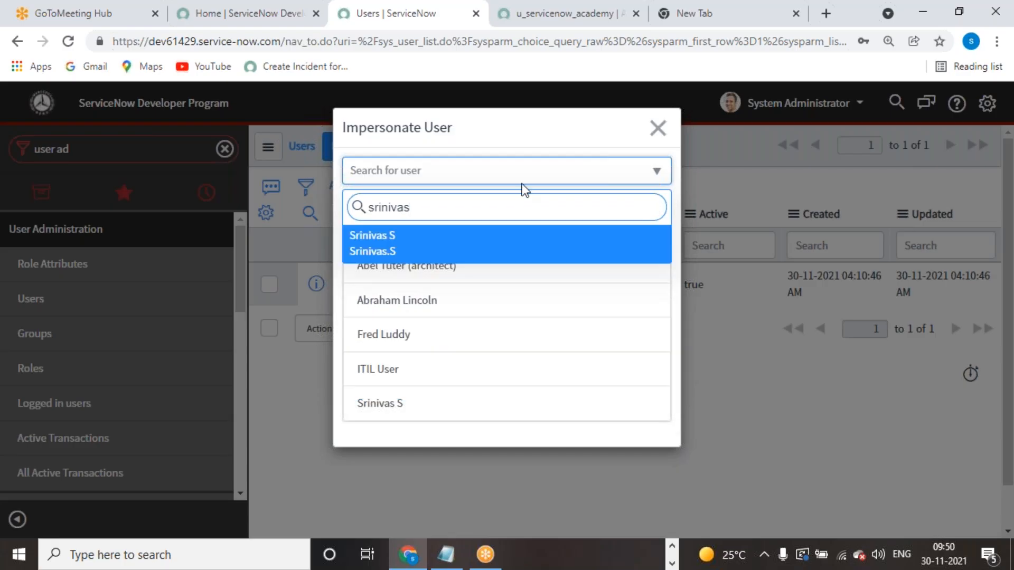
left_click(426, 244)
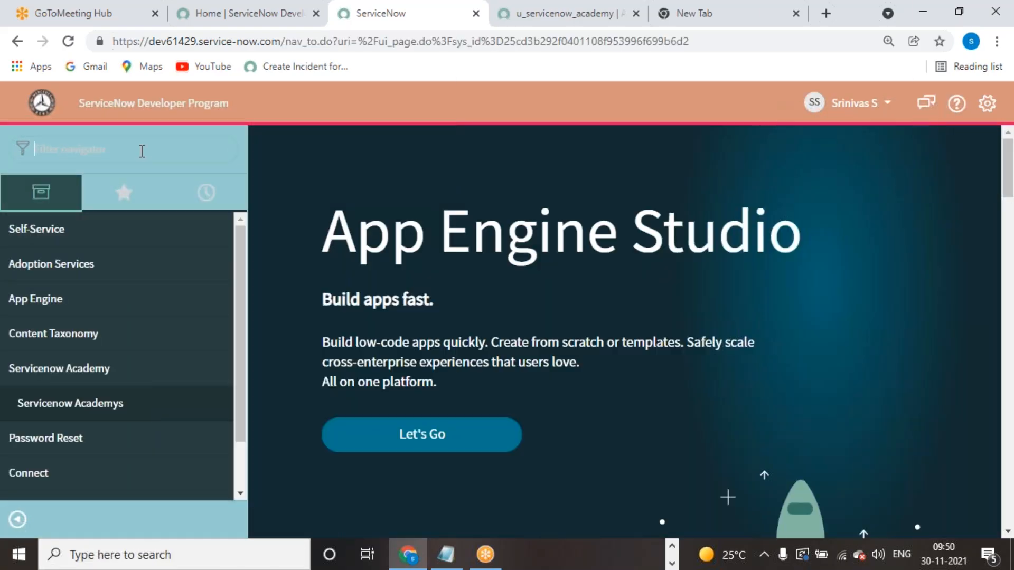
- Filter the navigator for 'servicenow' and open the Servicenow Academys list
left_click(142, 151)
type("serviceno")
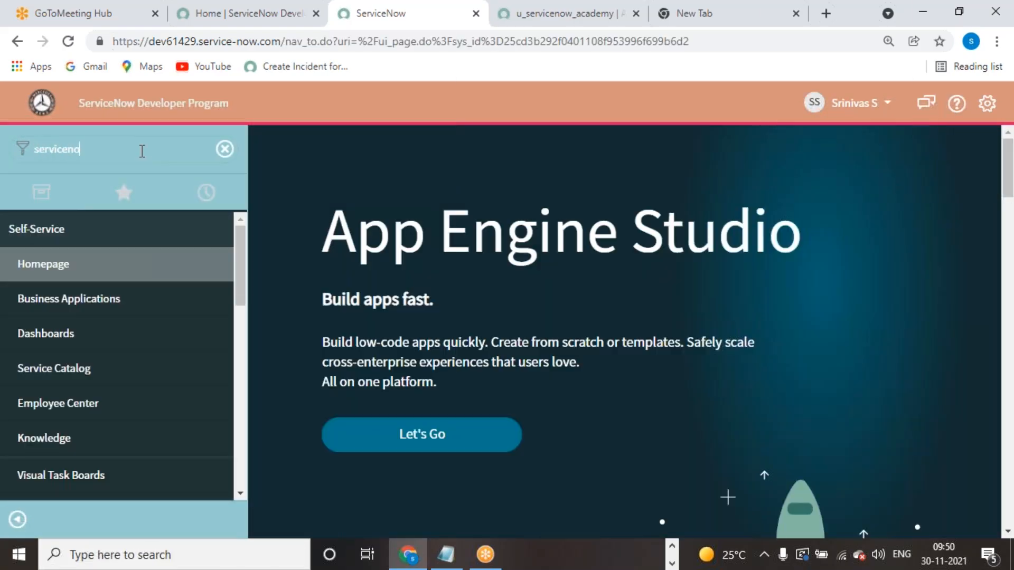
type("w")
left_click(86, 279)
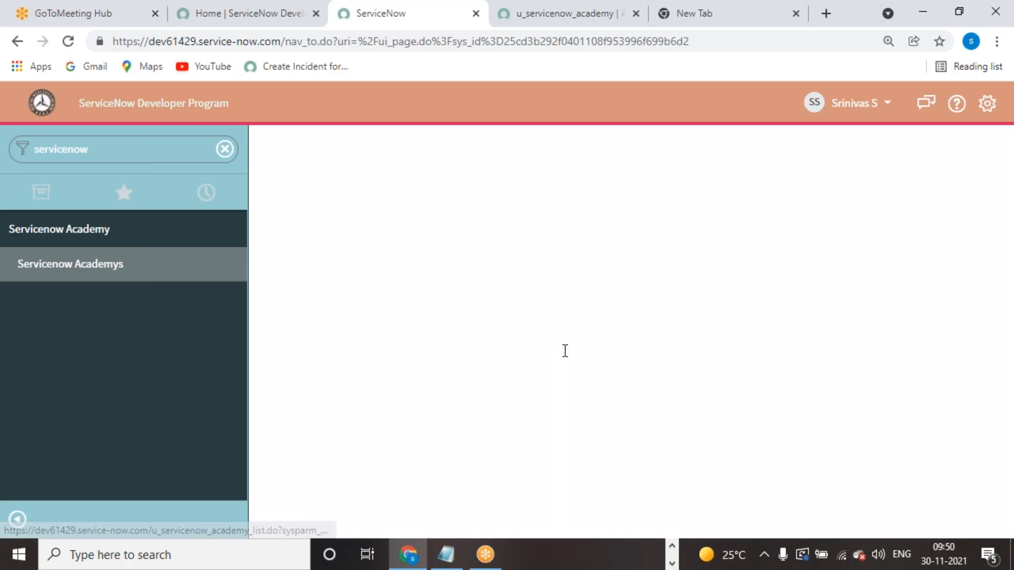
- Confirm Delete is greyed out for the selected record, then start a new academy record
left_click(270, 247)
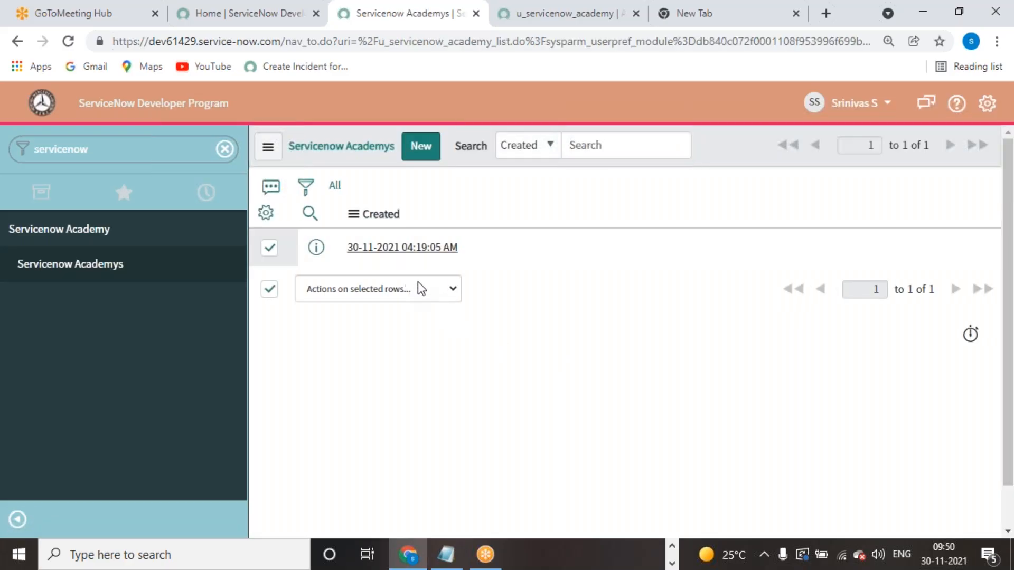
left_click(453, 290)
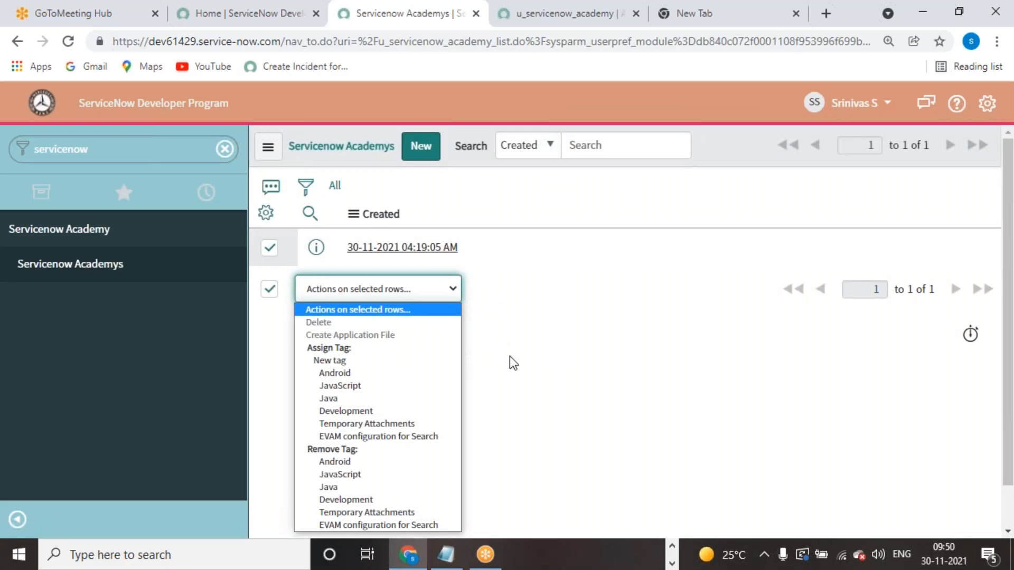
left_click(587, 341)
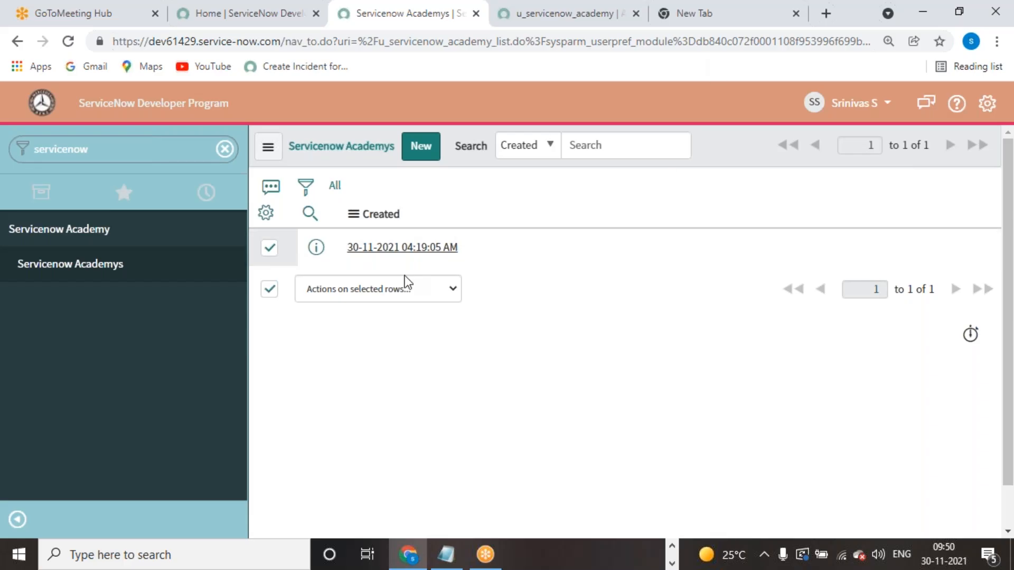
left_click(359, 290)
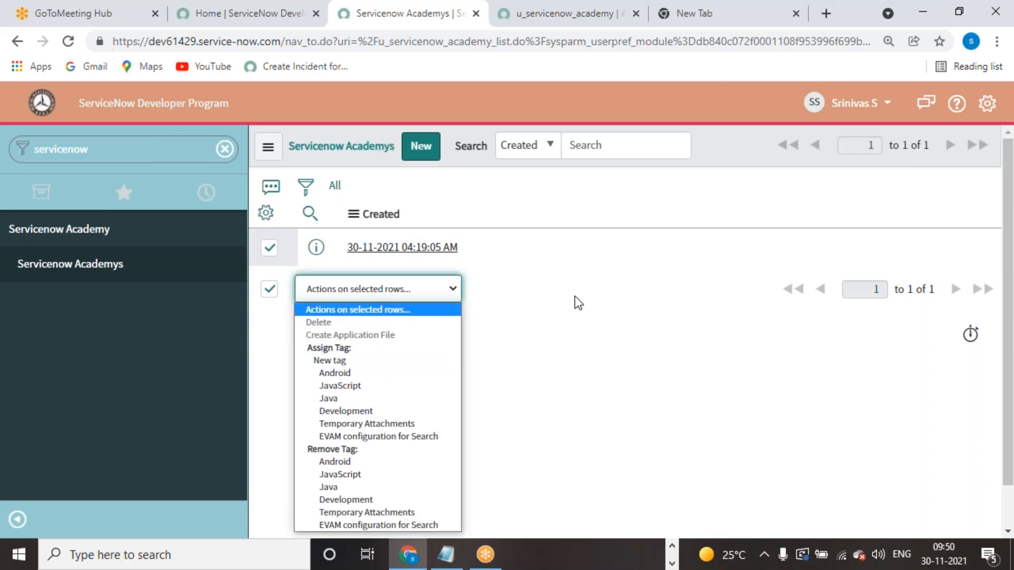
left_click(695, 24)
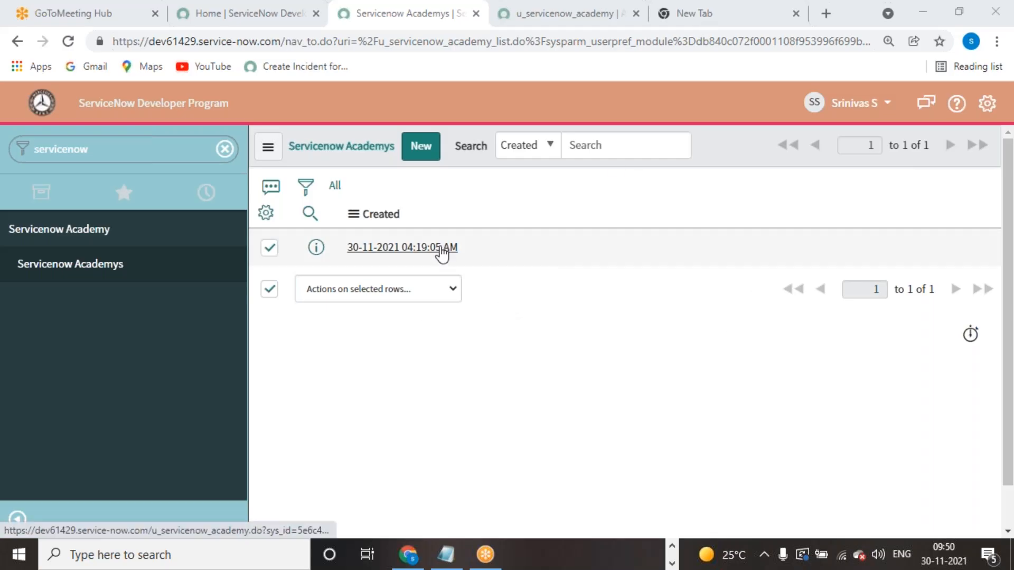
left_click(431, 154)
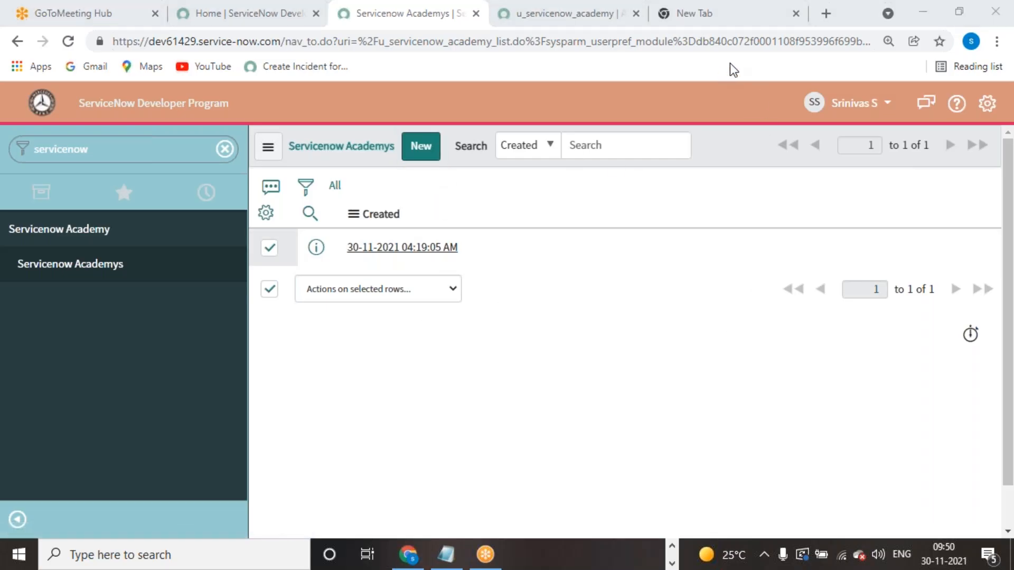
right_click(543, 138)
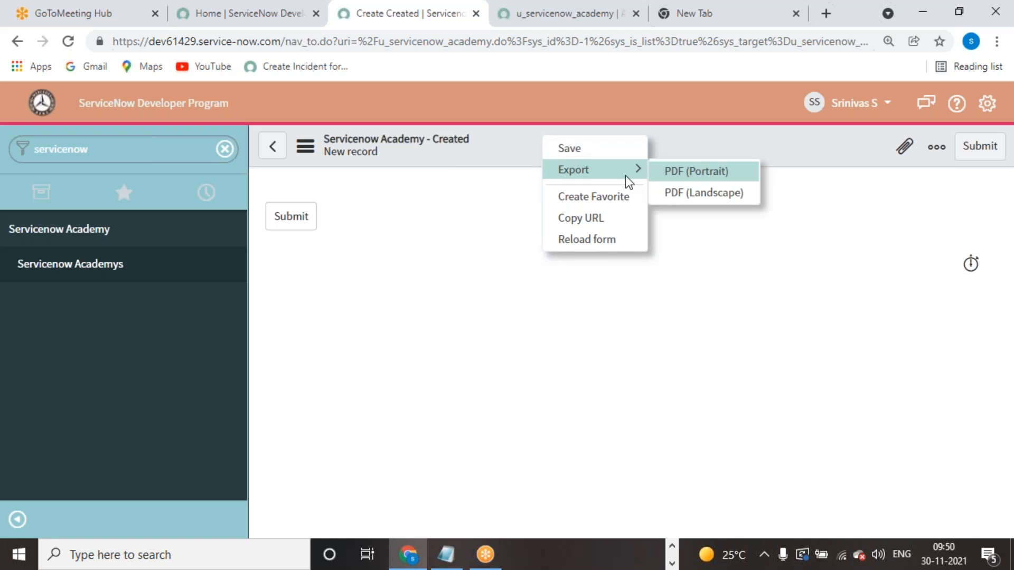
- End impersonation and open the Access Control (ACL) list as administrator
left_click(851, 103)
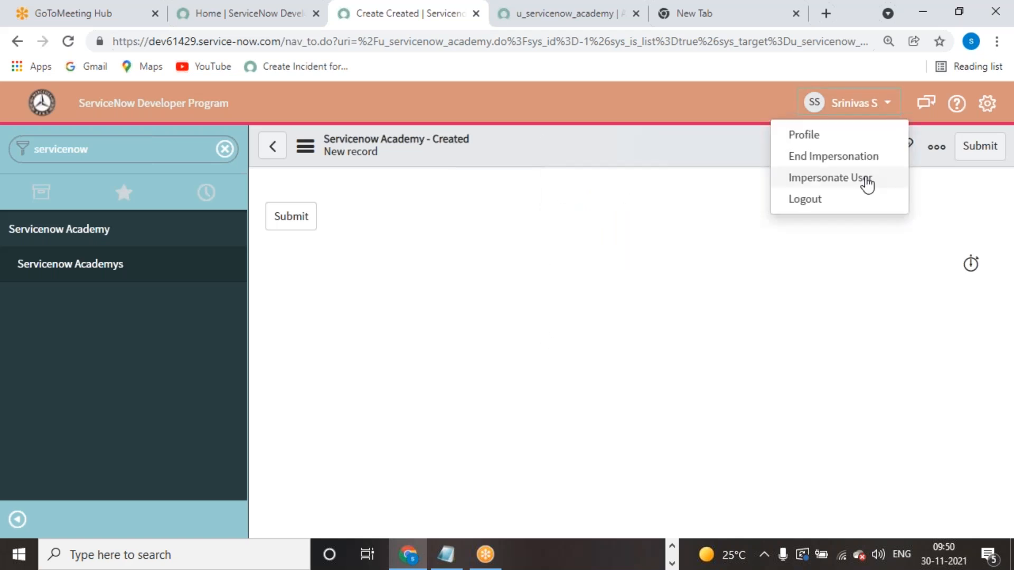
left_click(832, 157)
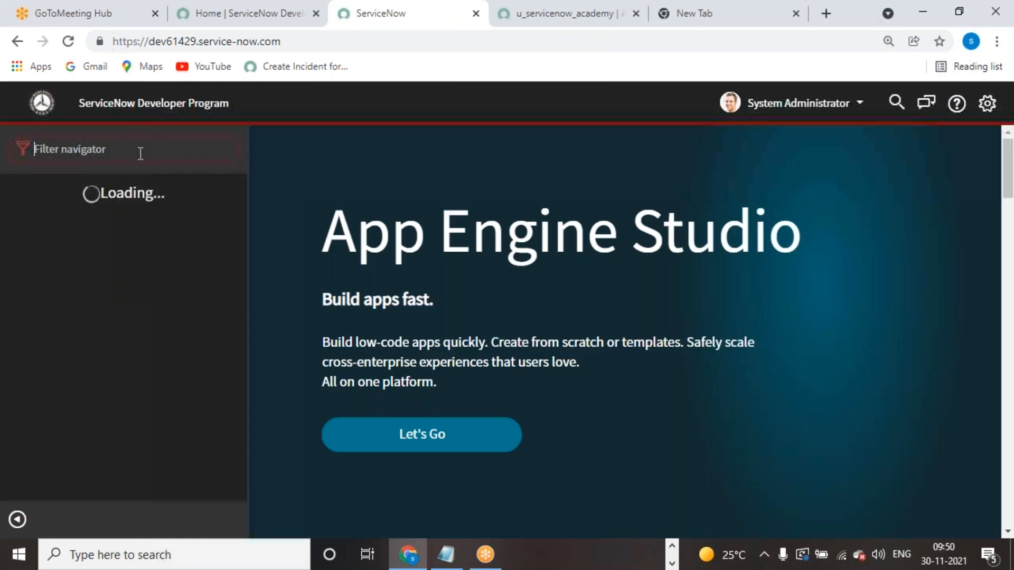
left_click(140, 153)
type("ad")
type("l")
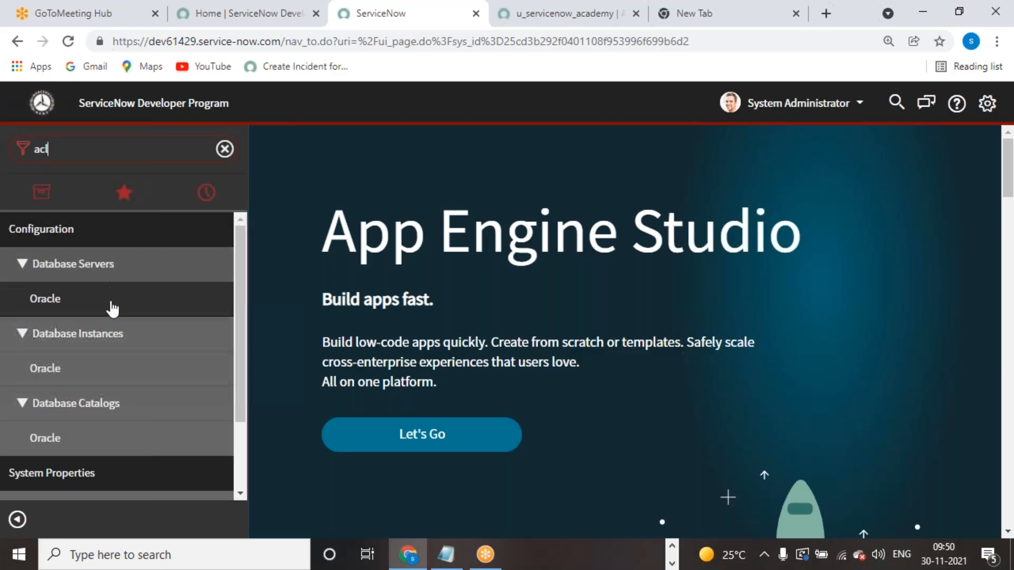
scroll(105, 370, "down", 2)
left_click(68, 482)
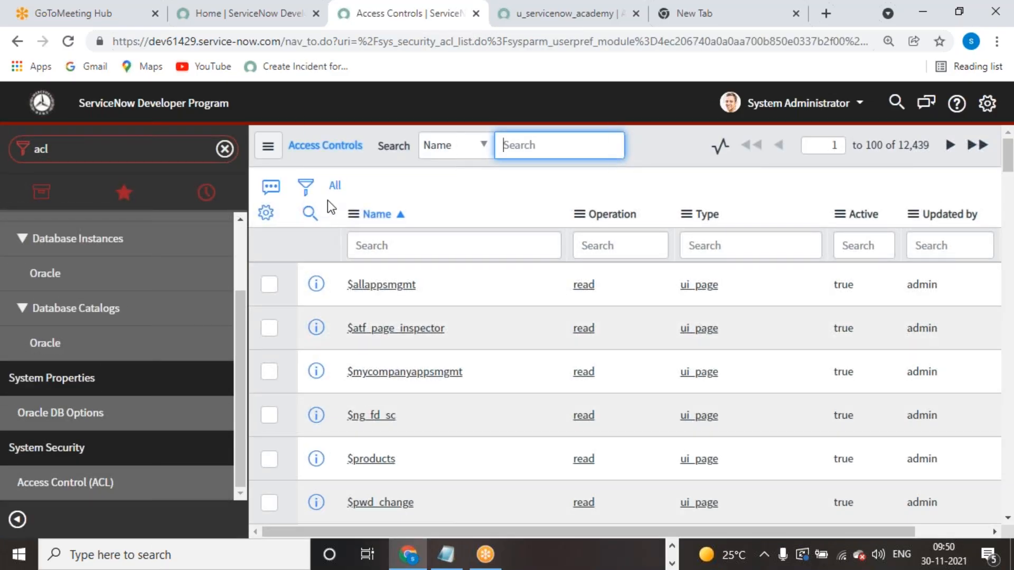
- Choose the security_admin role in the Elevate Roles dialog
left_click(809, 108)
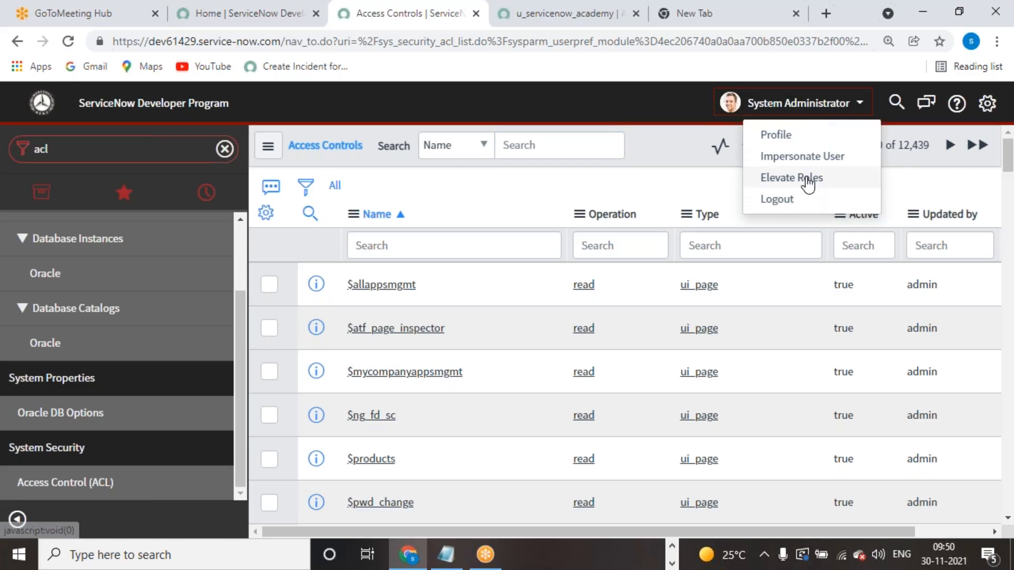
left_click(808, 180)
left_click(353, 216)
- Confirm the security_admin elevation and scroll through the 12,439 Access Control rules
left_click(655, 281)
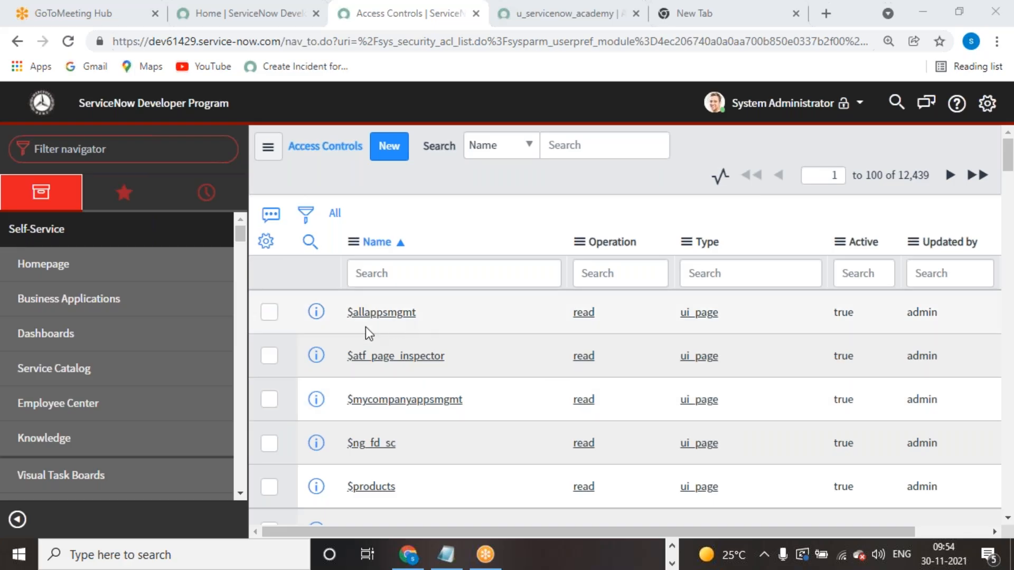
scroll(366, 328, "down", 5)
scroll(361, 335, "down", 20)
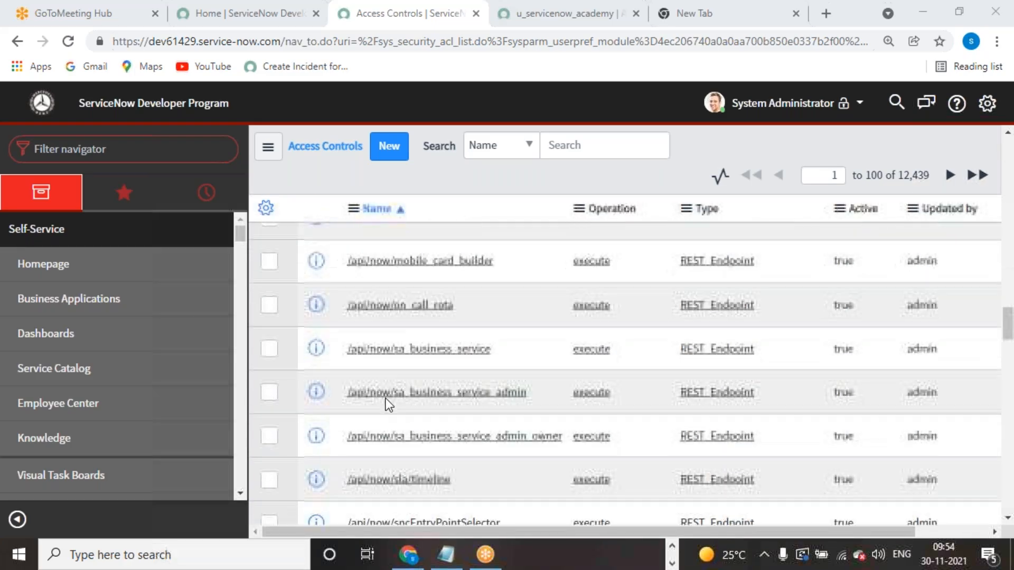
scroll(385, 405, "down", 8)
scroll(384, 407, "up", 12)
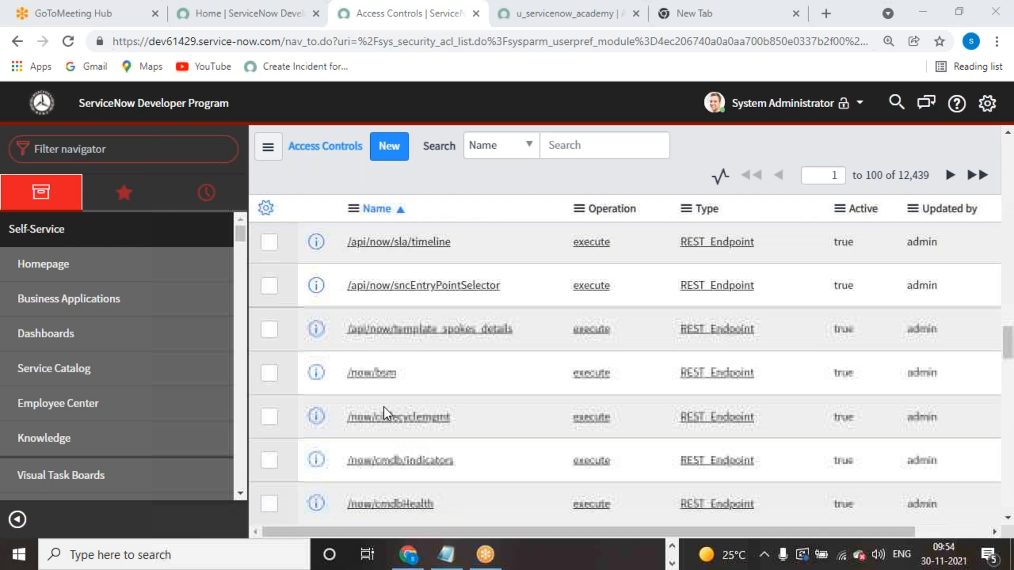
scroll(385, 408, "up", 5)
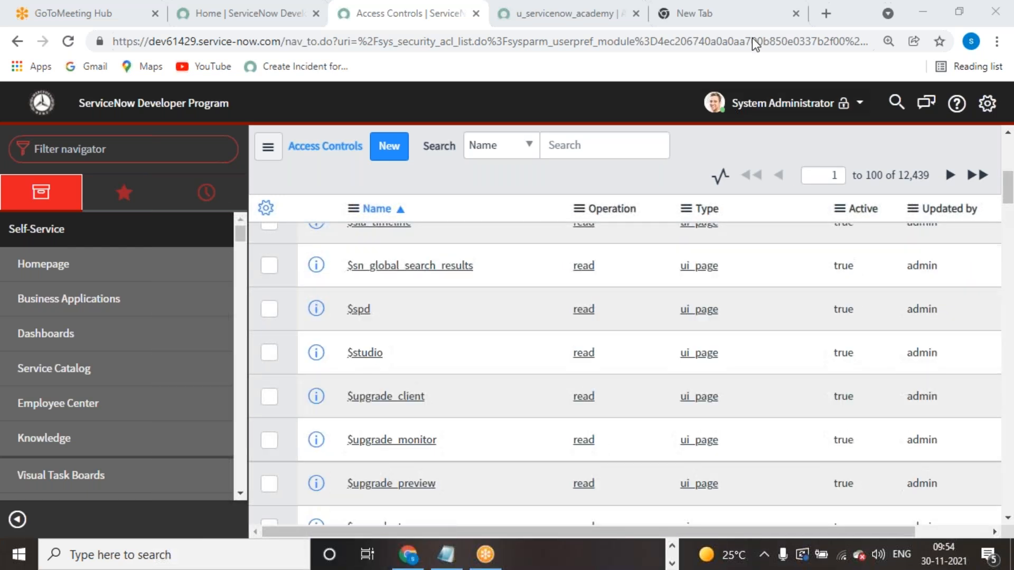